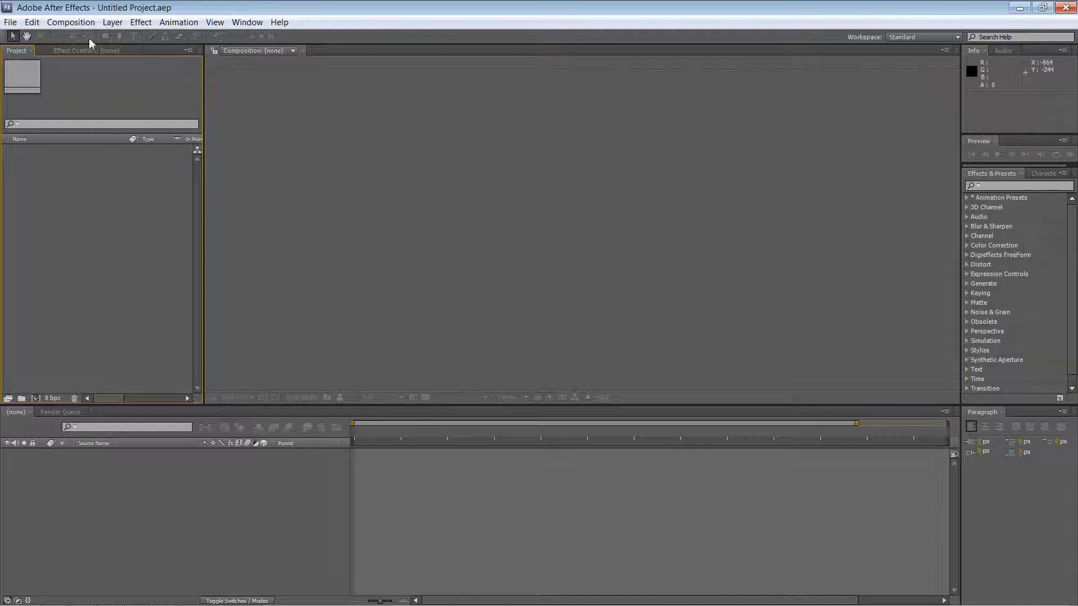
pyautogui.click(12, 23)
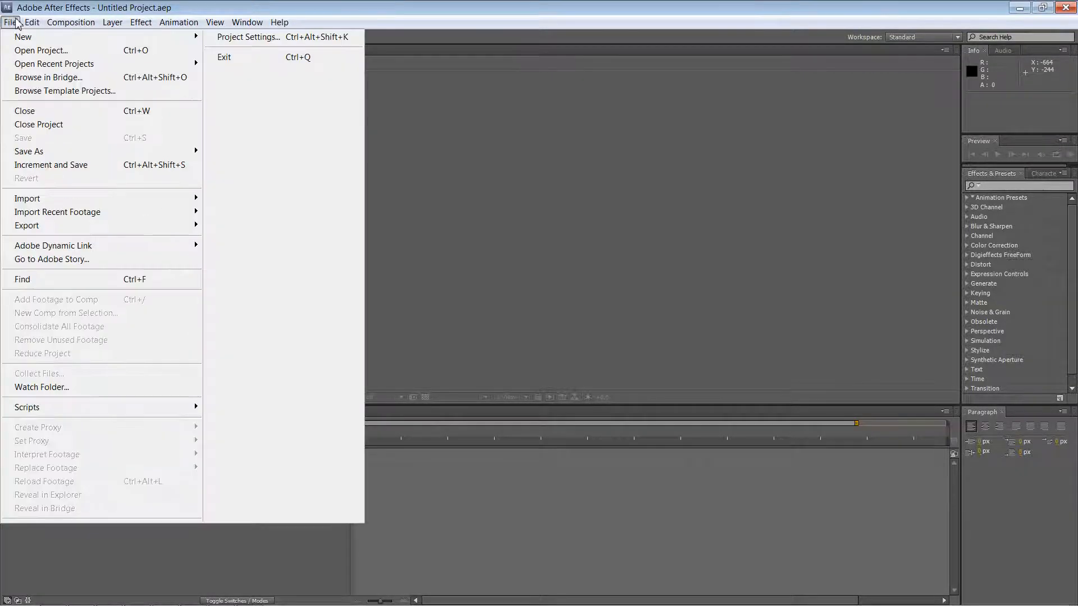
pyautogui.moveTo(26, 36)
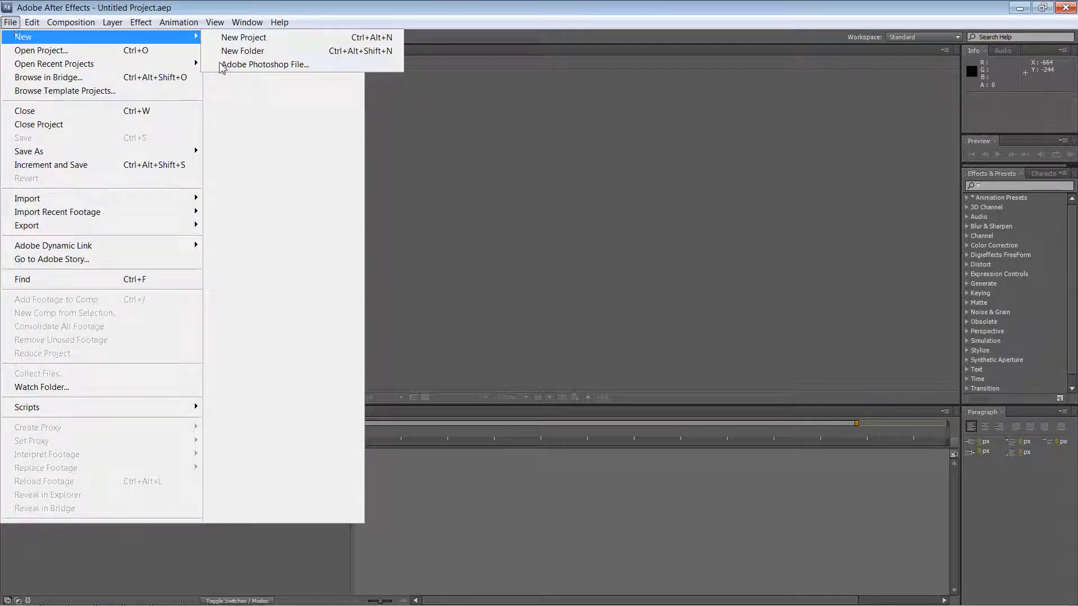
pyautogui.click(553, 138)
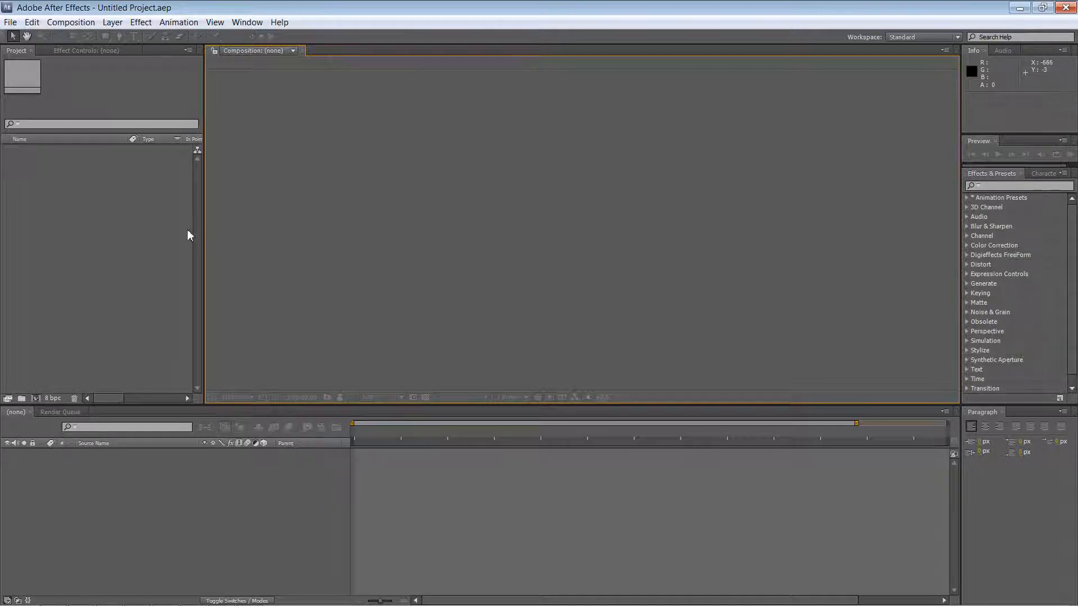
# - Start a new composition and choose the HDV/HDTV 720 29.97 preset for it
pyautogui.rightClick(89, 231)
pyautogui.click(125, 239)
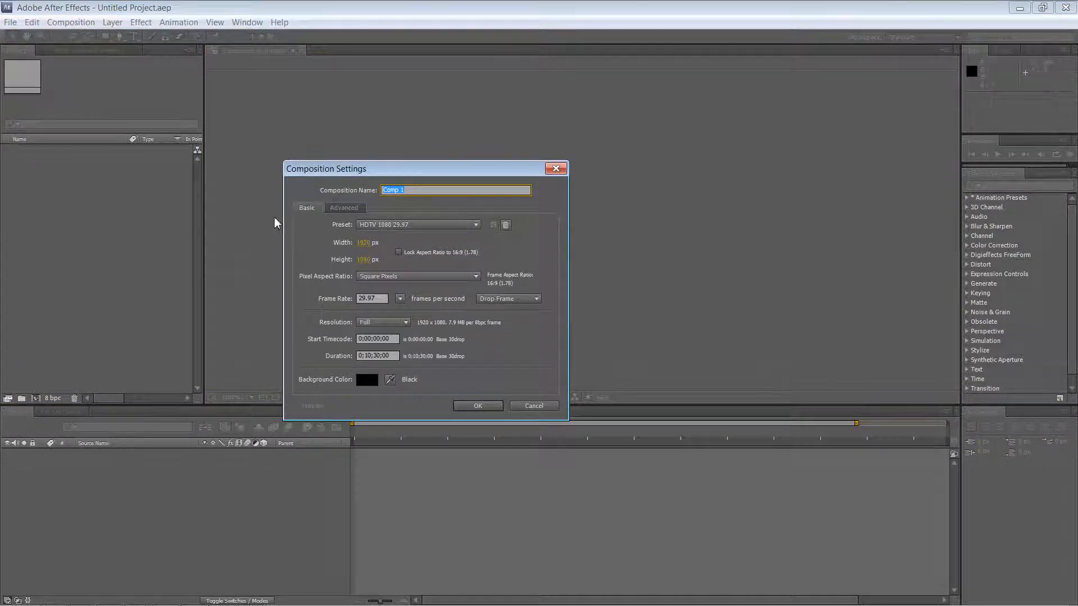
pyautogui.moveTo(424, 174); pyautogui.dragTo(491, 135)
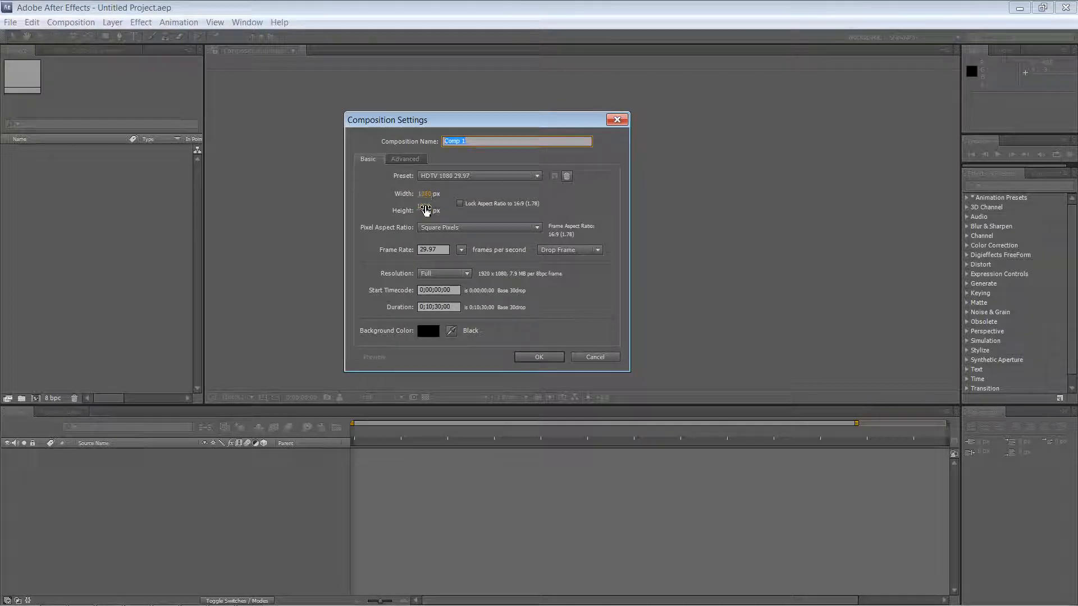
pyautogui.click(446, 178)
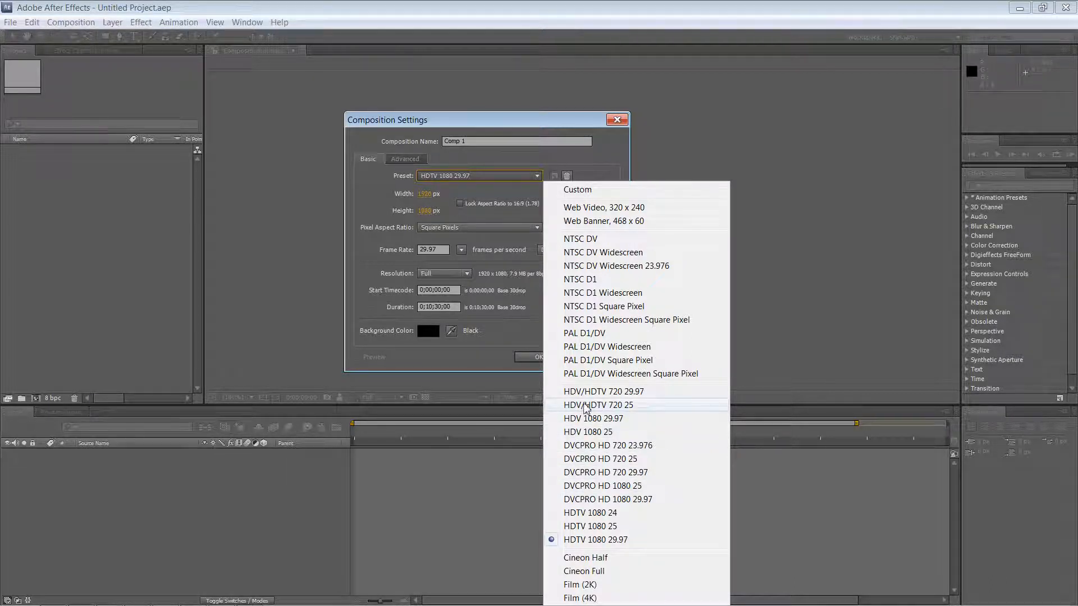
pyautogui.click(610, 394)
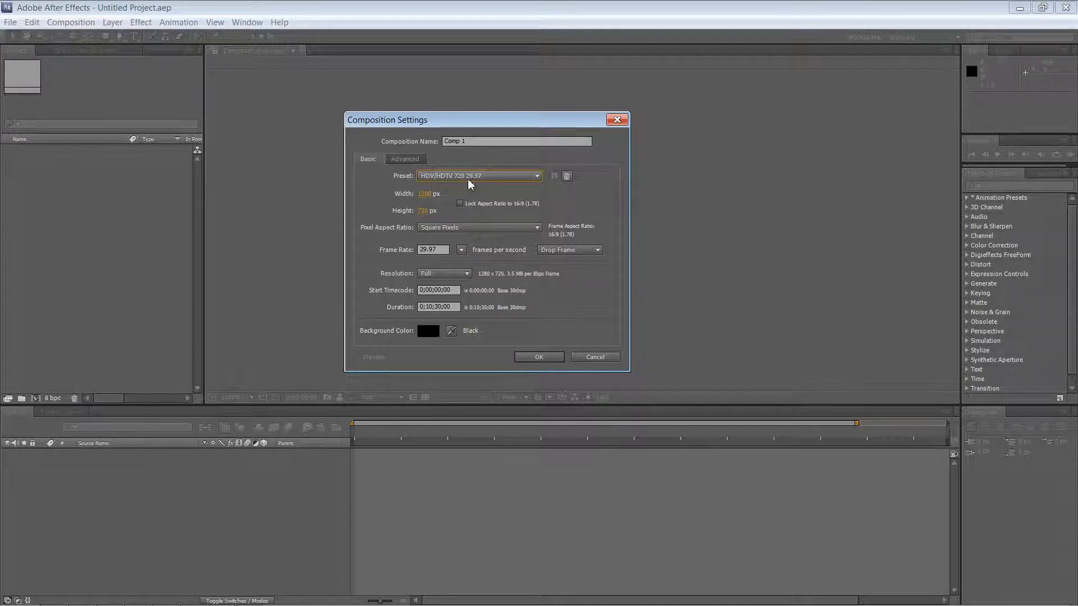
# - Set the new composition's frame rate to 24 frames per second
pyautogui.click(444, 250)
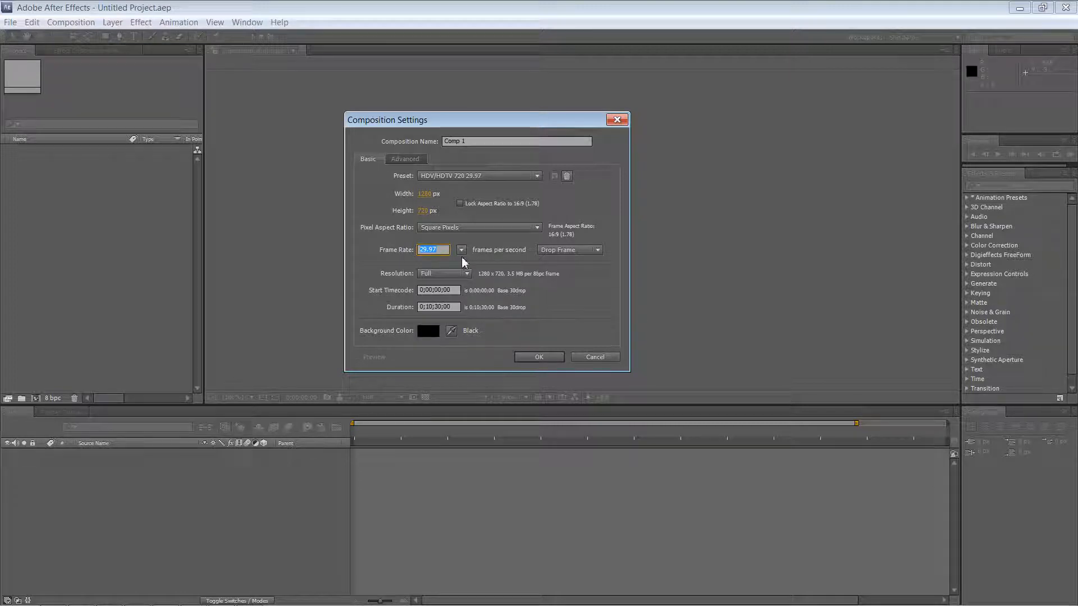
pyautogui.write('24')
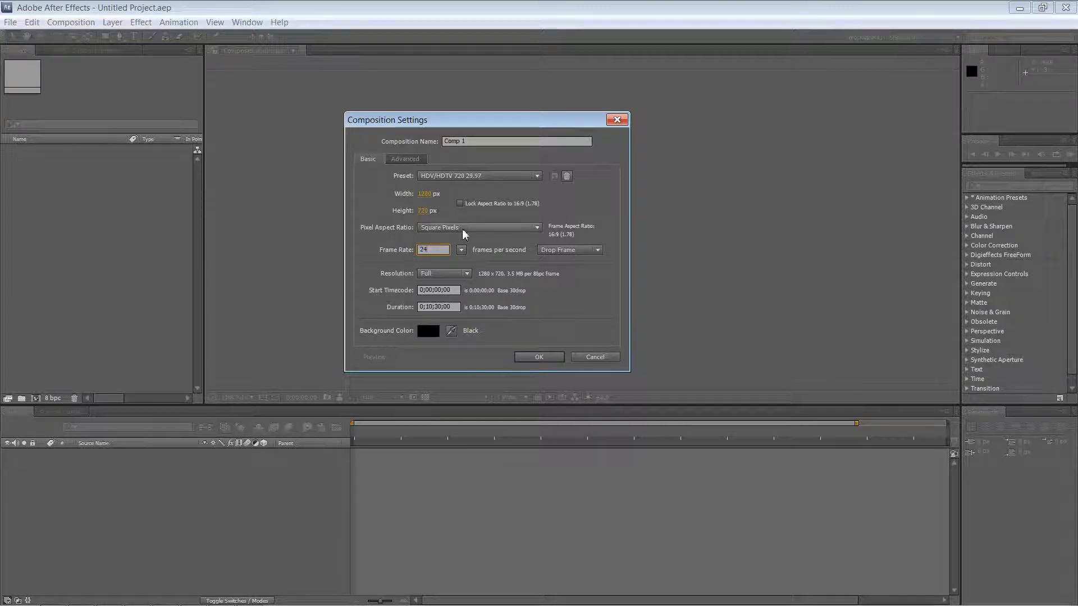
pyautogui.click(461, 249)
pyautogui.click(484, 320)
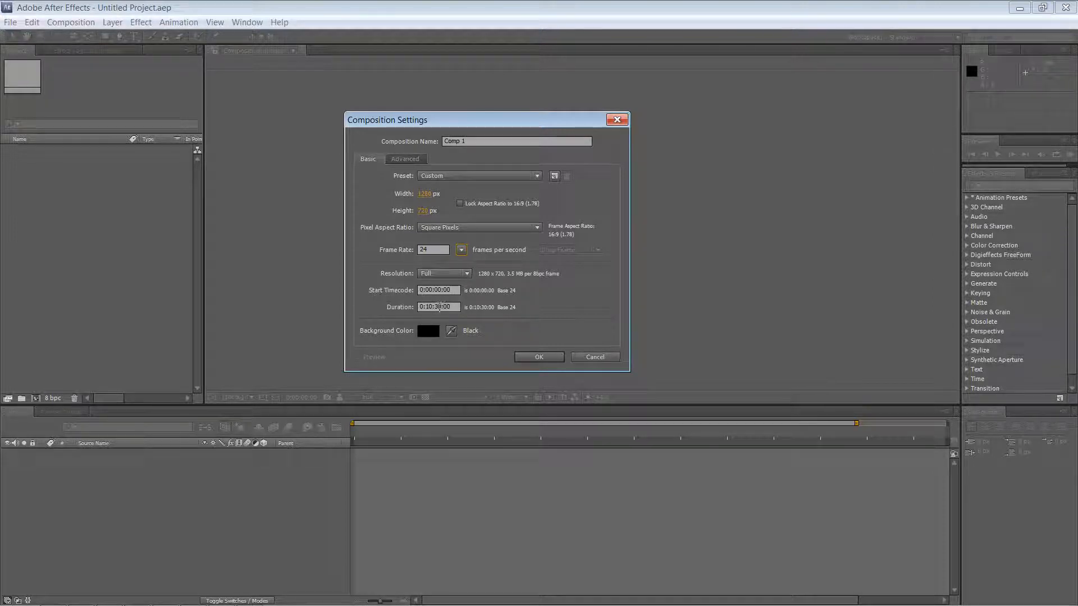
# - Set the duration to 0:01:00:00 with a black background and create the composition
pyautogui.click(429, 307)
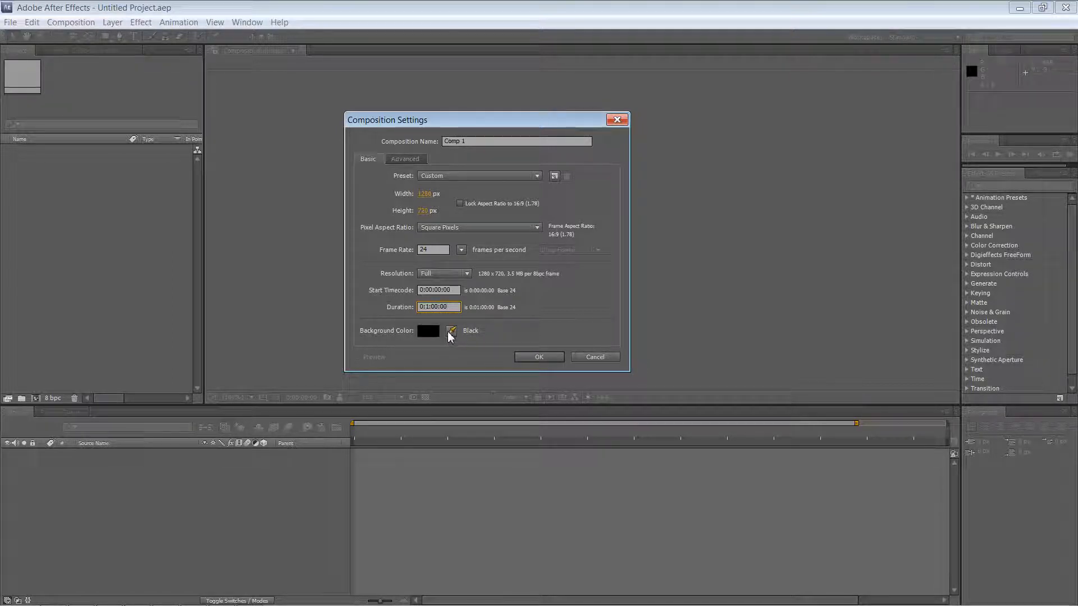
pyautogui.click(437, 331)
pyautogui.click(258, 163)
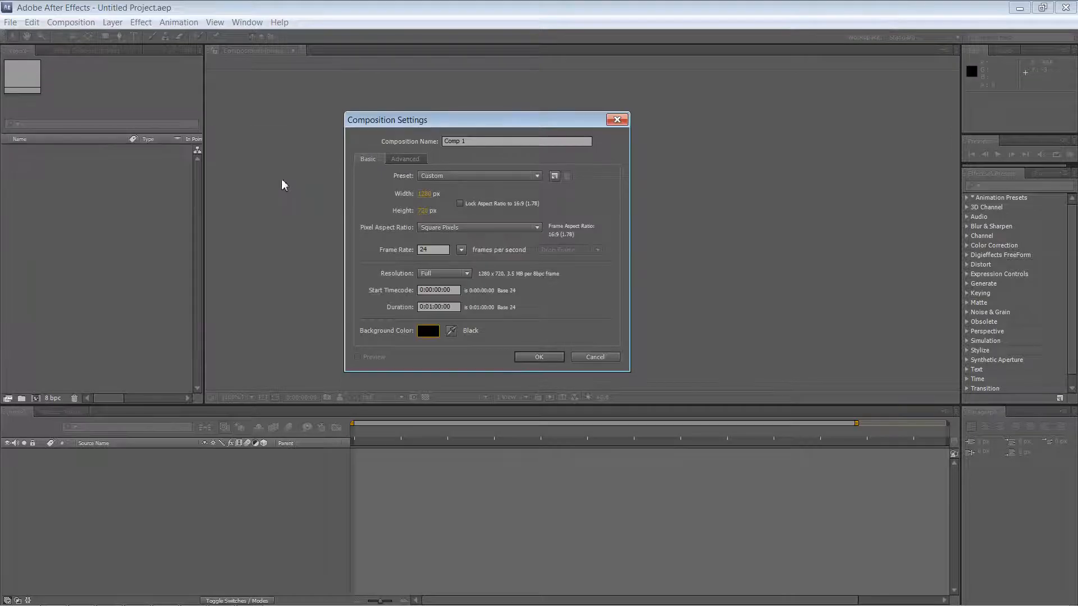
pyautogui.click(541, 358)
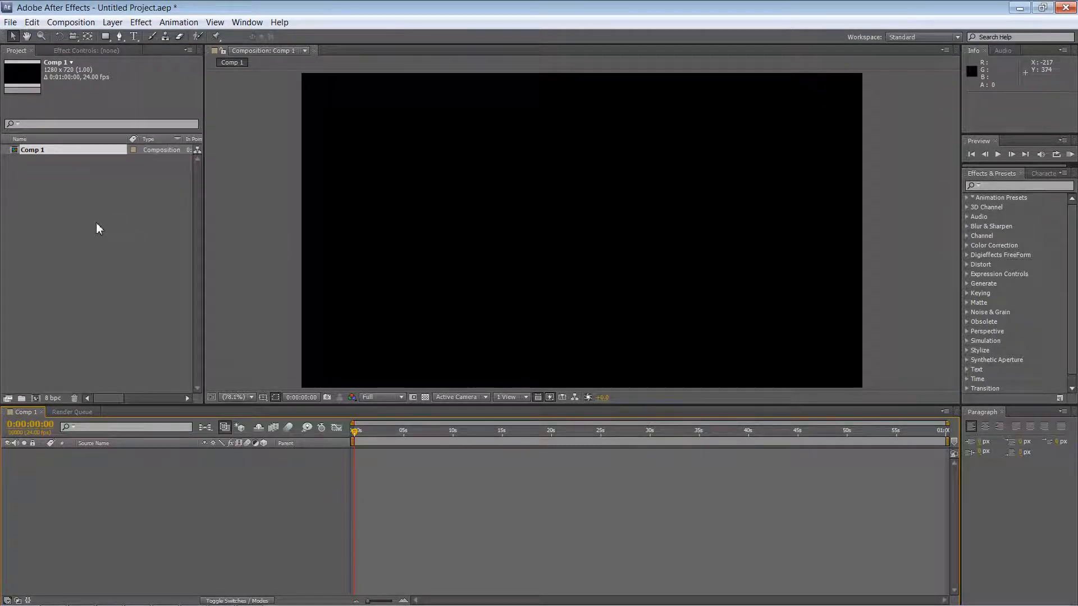
# - Rename the composition as scene
pyautogui.rightClick(65, 152)
pyautogui.click(109, 280)
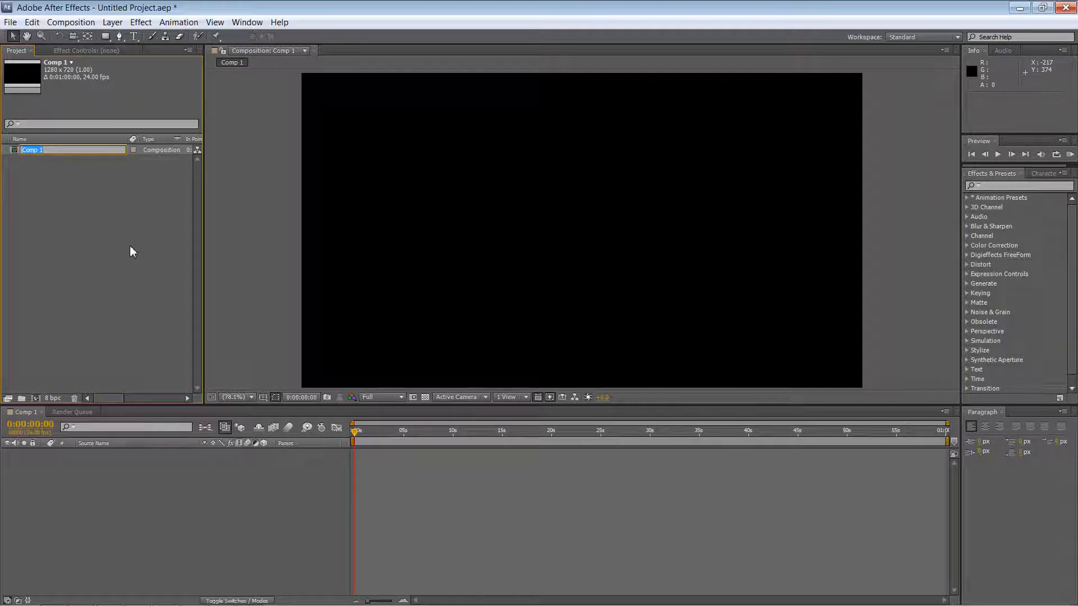
pyautogui.write('scene')
pyautogui.press('Return')
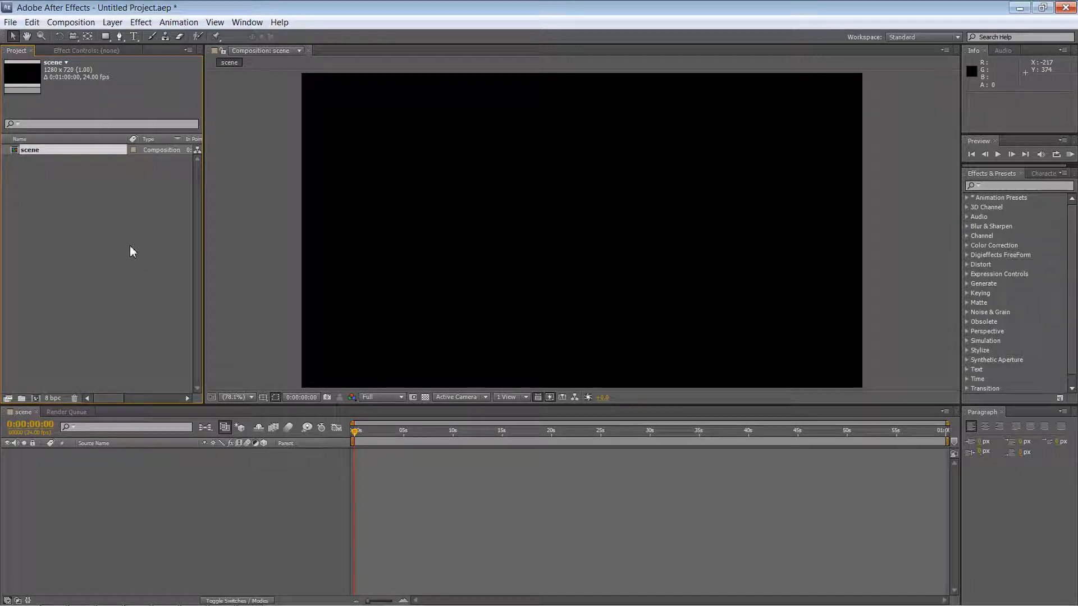
# - Start an import of multiple files into the project
pyautogui.click(11, 23)
pyautogui.moveTo(35, 206)
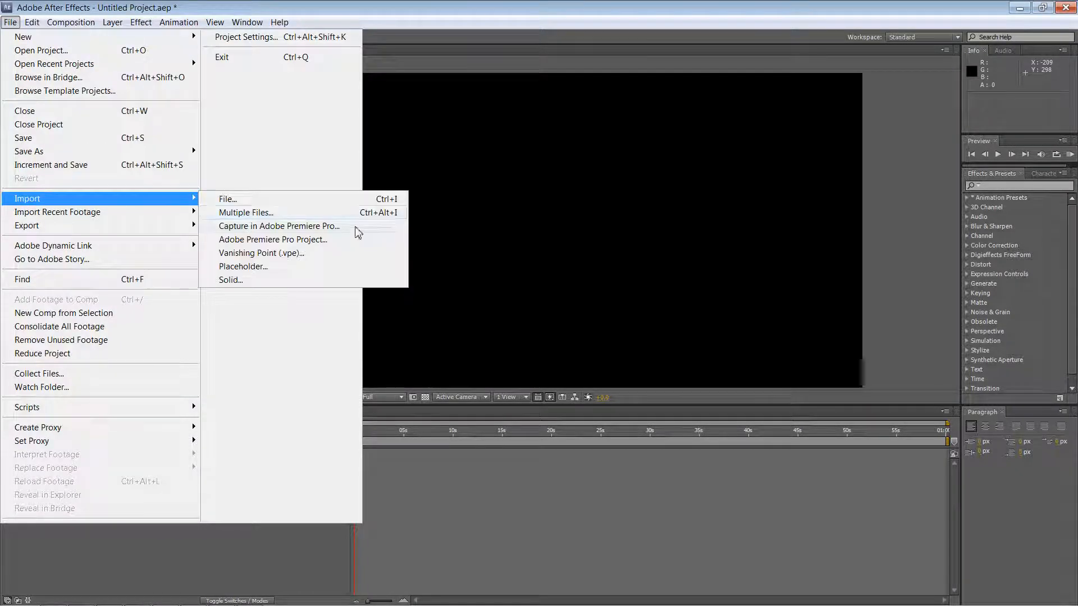
pyautogui.click(289, 212)
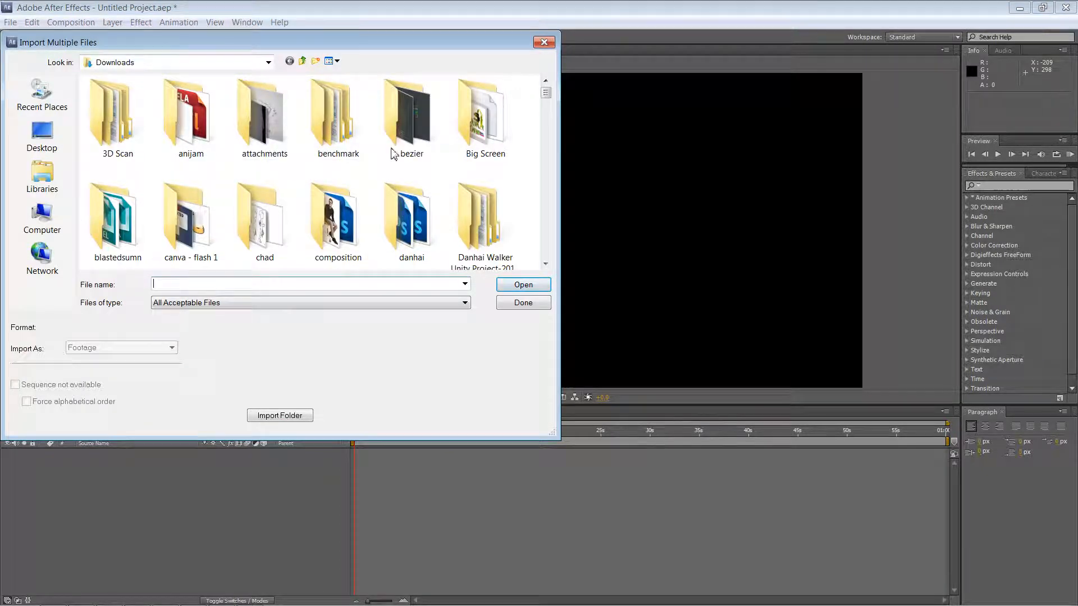
pyautogui.click(60, 109)
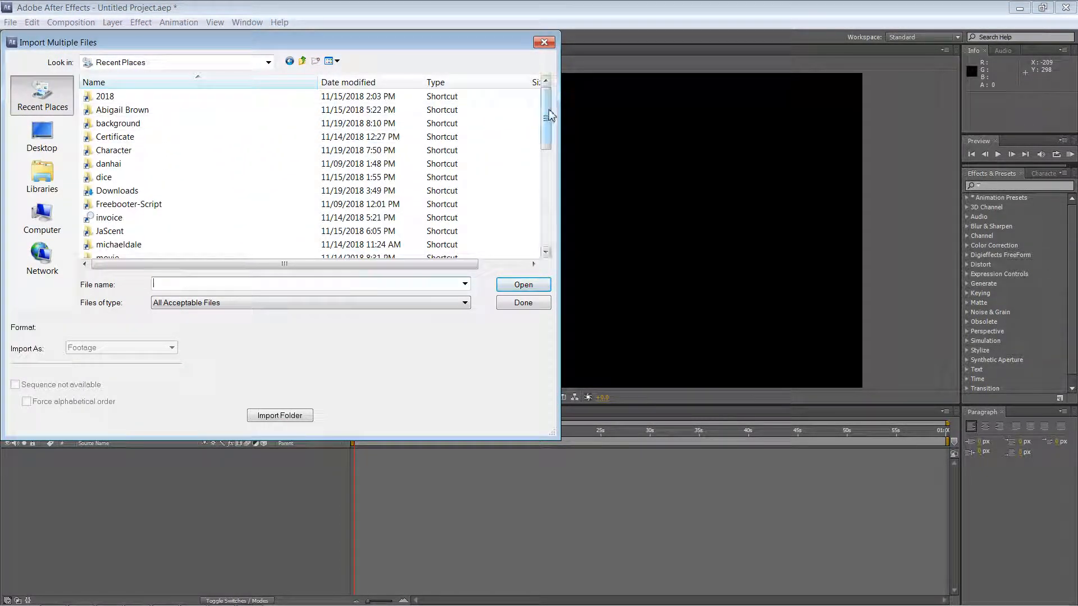
pyautogui.moveTo(547, 118)
pyautogui.mouseDown()
pyautogui.moveTo(536, 236)
pyautogui.moveTo(539, 121)
pyautogui.mouseUp()
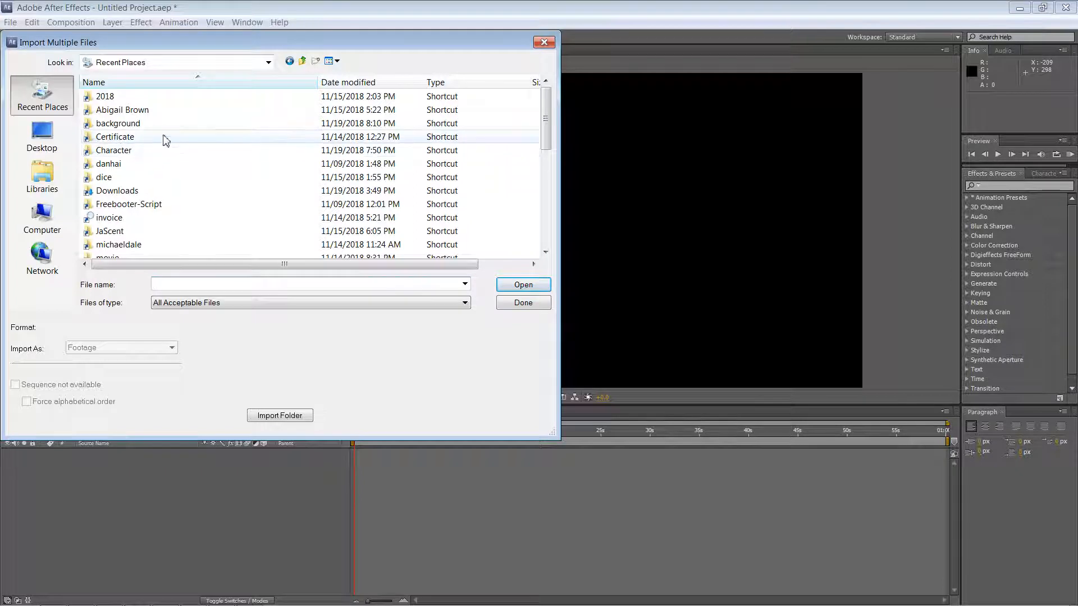
pyautogui.click(289, 61)
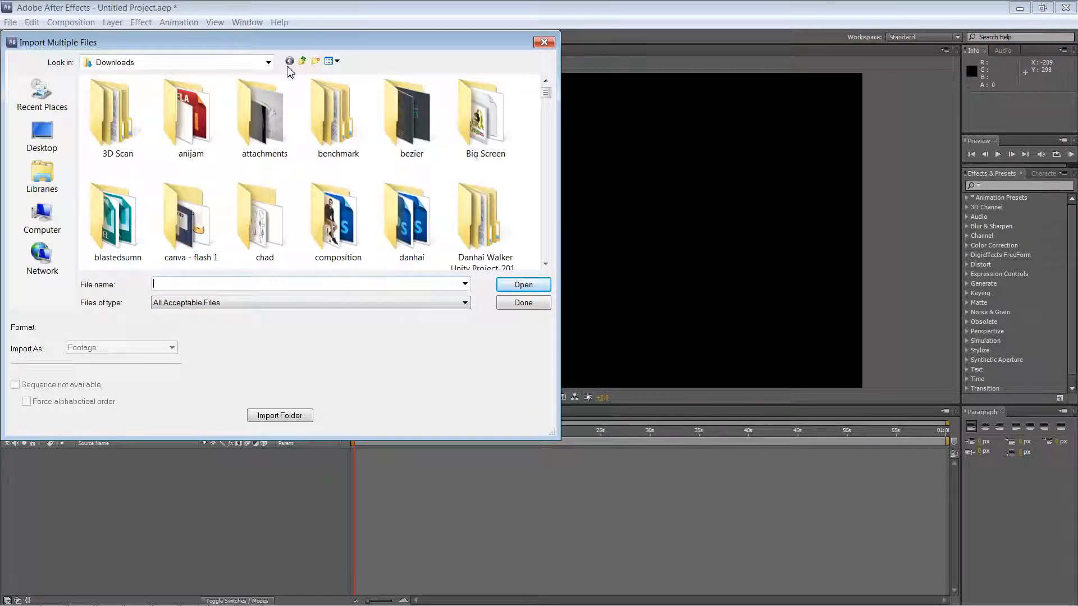
# - Browse from Documents through School, Tools 1 - 2018 - assessments and background to the images folder
pyautogui.click(51, 169)
pyautogui.doubleClick(110, 100)
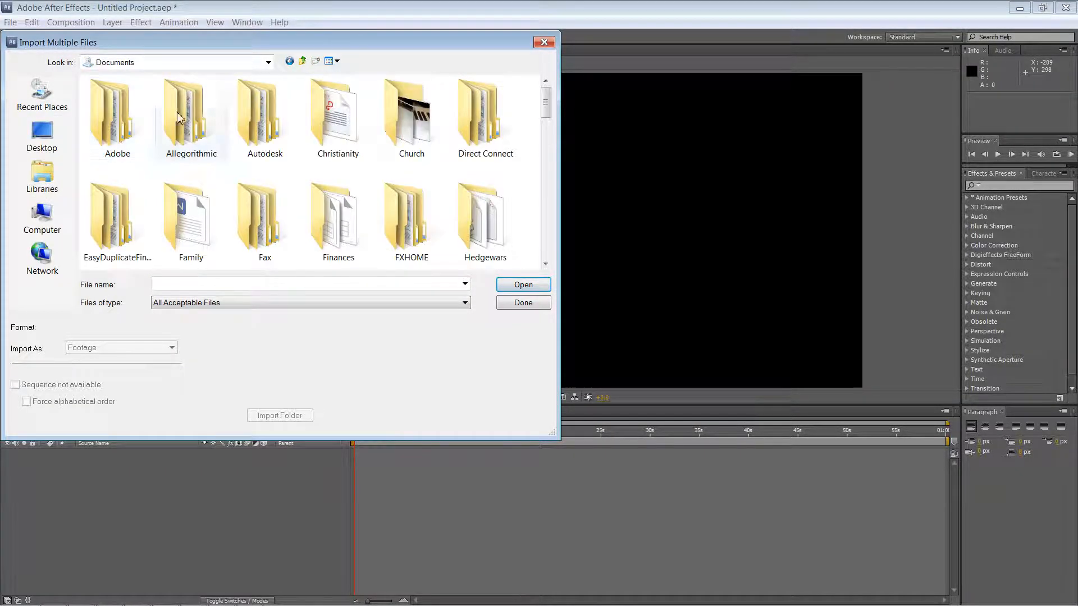
pyautogui.moveTo(545, 104); pyautogui.dragTo(549, 177)
pyautogui.doubleClick(343, 127)
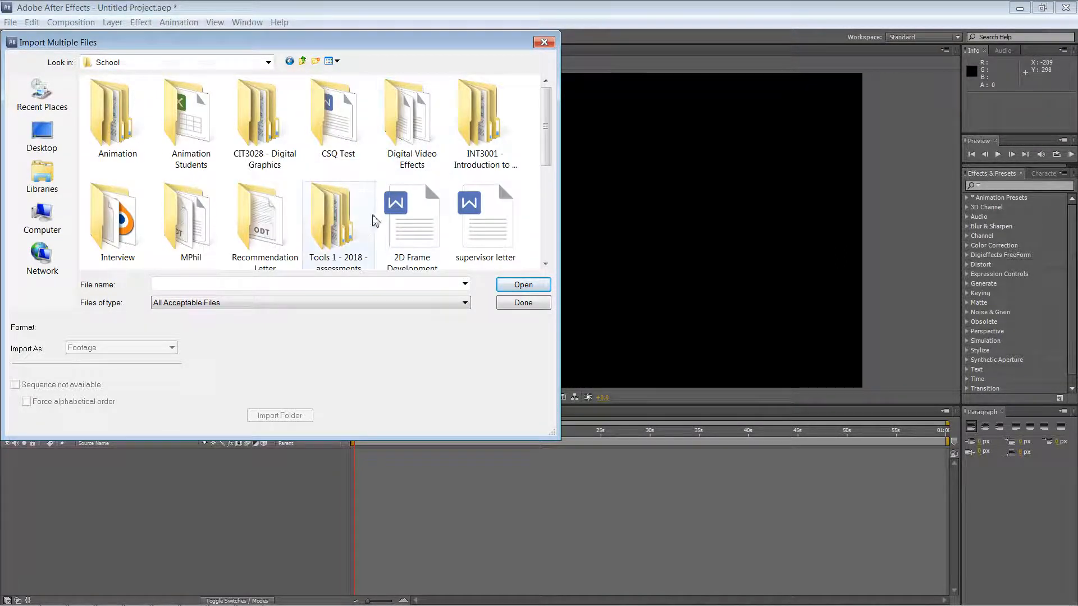
pyautogui.doubleClick(340, 230)
pyautogui.doubleClick(124, 127)
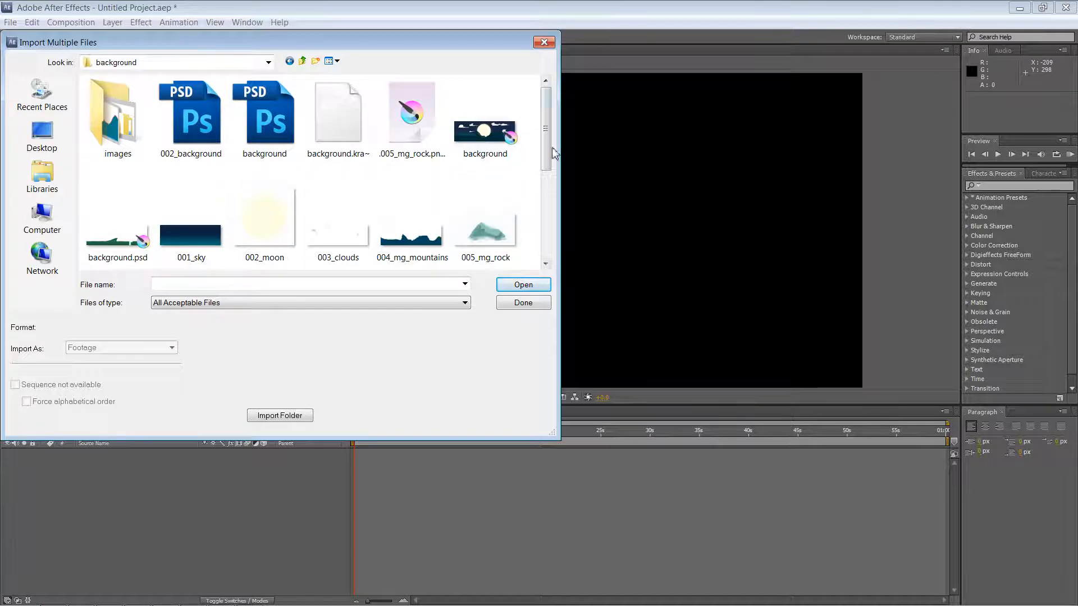
pyautogui.moveTo(546, 127)
pyautogui.mouseDown()
pyautogui.moveTo(541, 223)
pyautogui.moveTo(542, 124)
pyautogui.mouseUp()
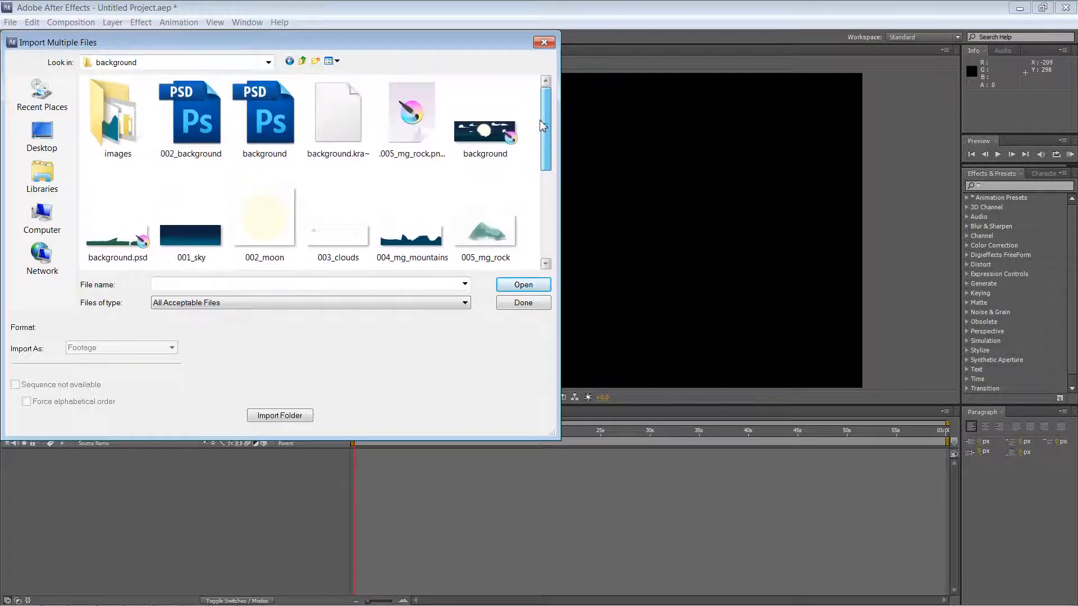
pyautogui.doubleClick(116, 129)
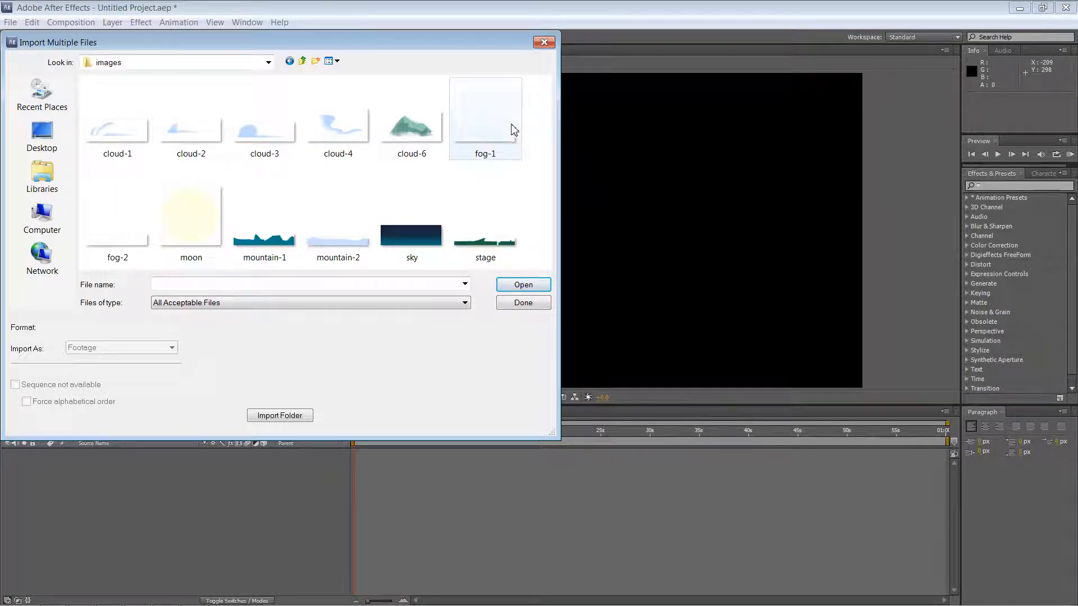
# - Import all the cloud, fog, moon, mountain, sky and stage PNG files as footage and finish importing
pyautogui.click(483, 142)
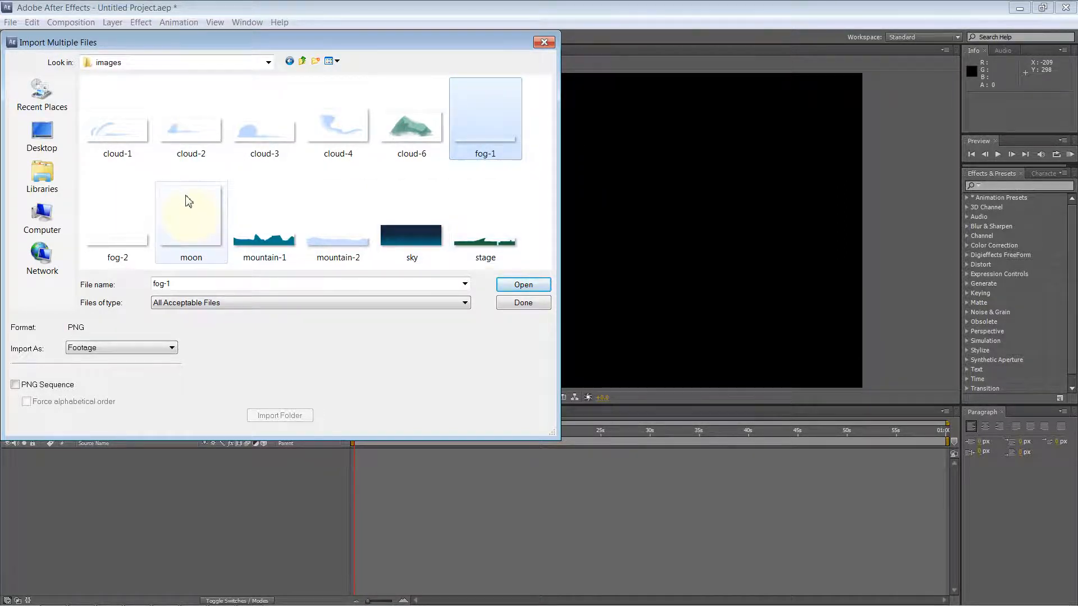
pyautogui.moveTo(535, 254); pyautogui.dragTo(118, 101)
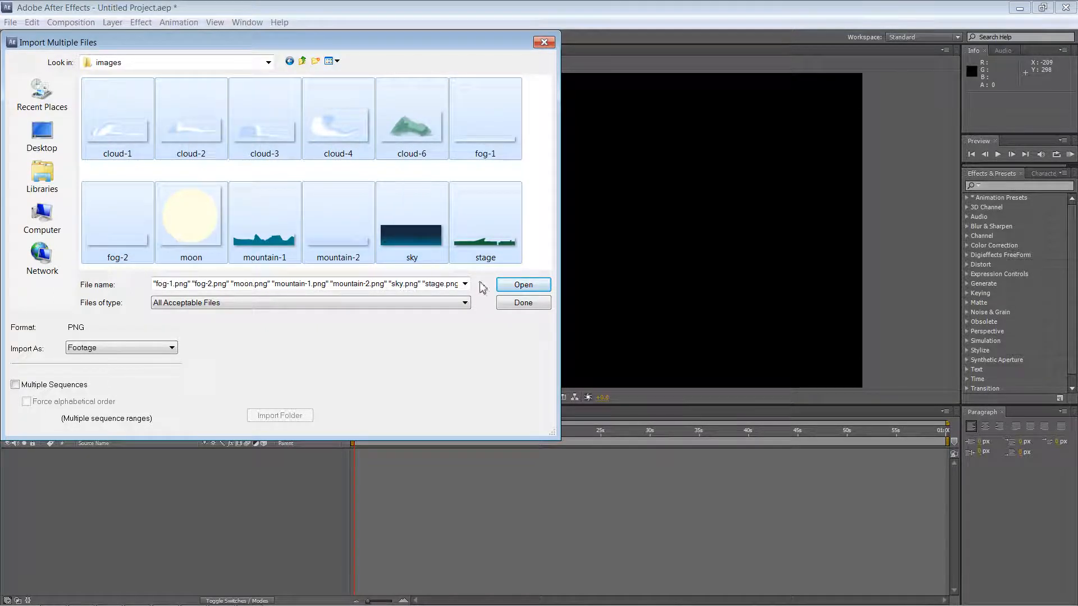
pyautogui.click(510, 284)
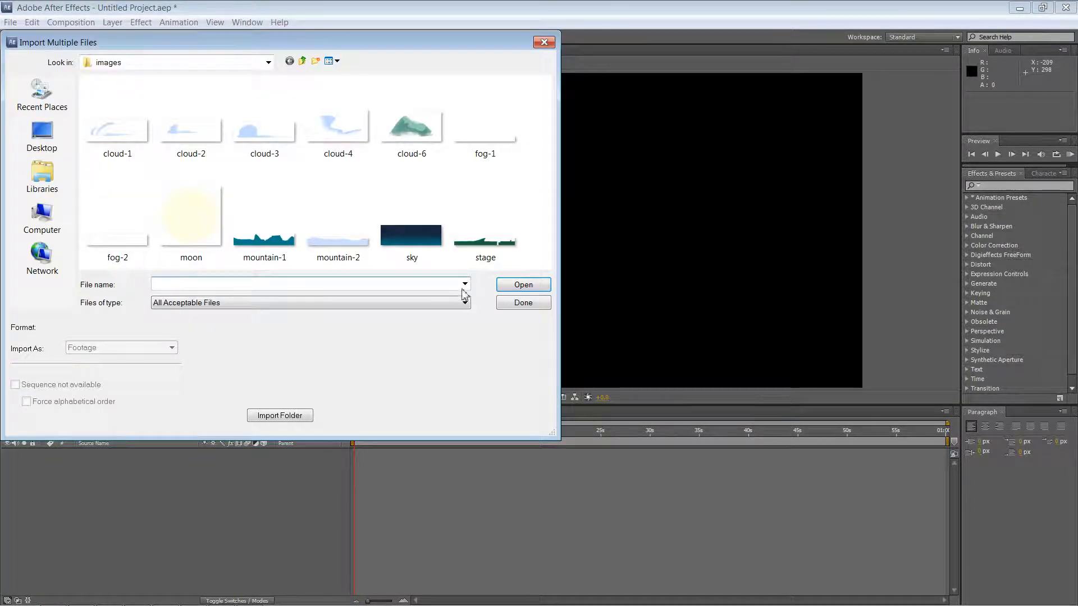
pyautogui.click(533, 305)
pyautogui.click(151, 332)
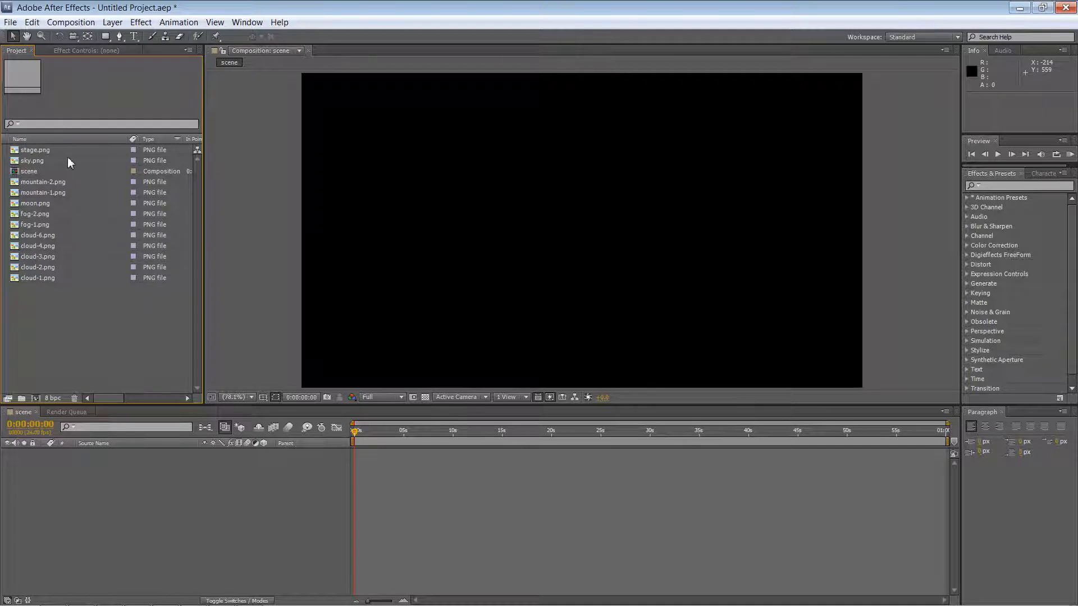
# - Inspect the imported stage, mountain, moon and fog images in the project one by one
pyautogui.click(45, 154)
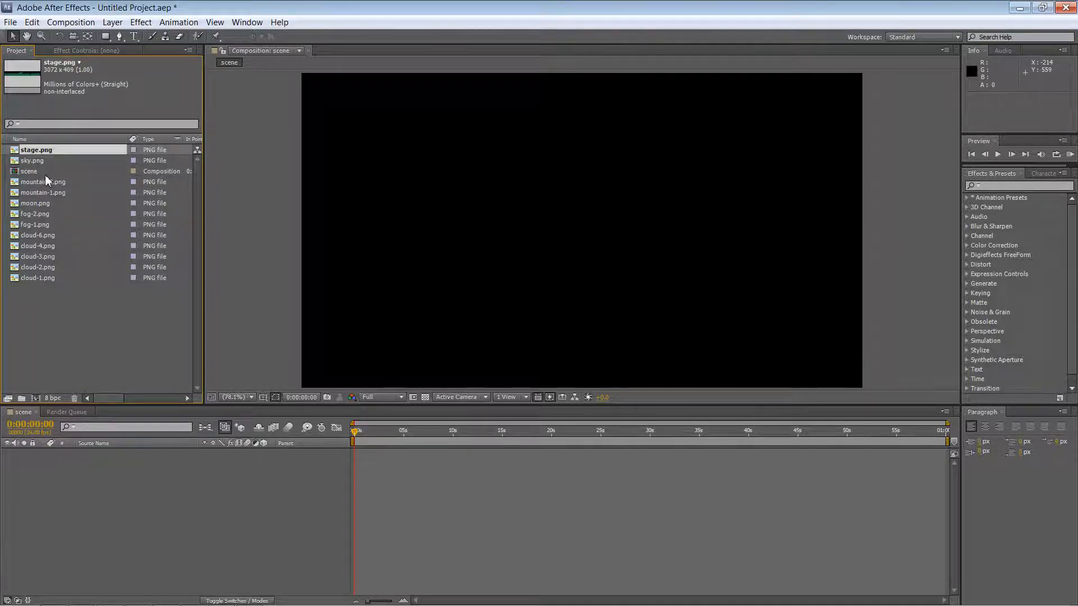
pyautogui.click(45, 175)
pyautogui.click(43, 182)
pyautogui.click(41, 193)
pyautogui.click(40, 203)
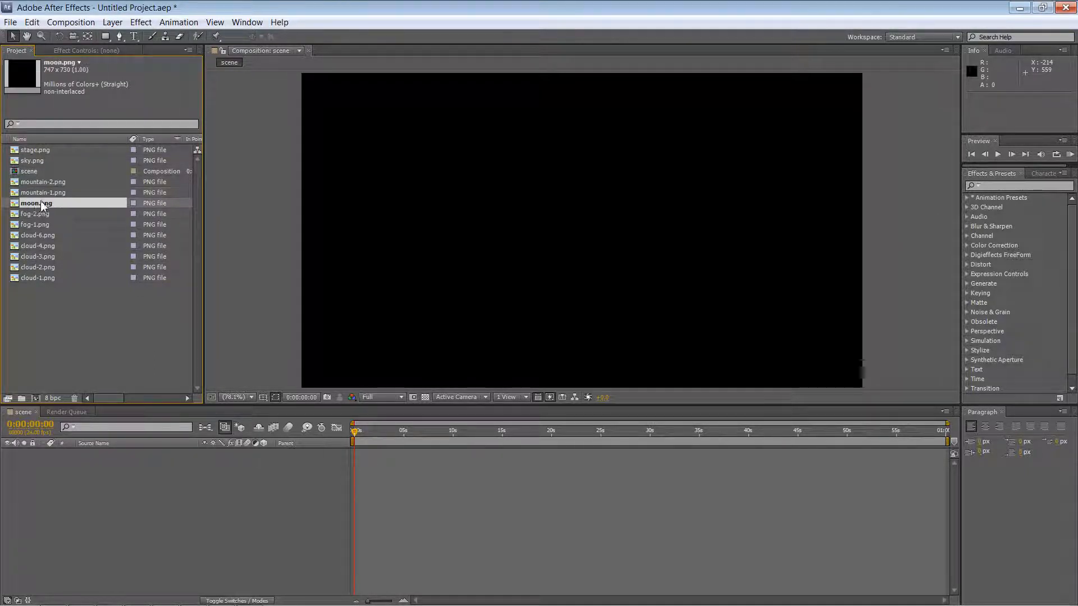
pyautogui.click(36, 215)
pyautogui.click(37, 225)
# - Place moon.png in the scene composition, slightly left of centre and extending above the frame's upper edge
pyautogui.click(42, 204)
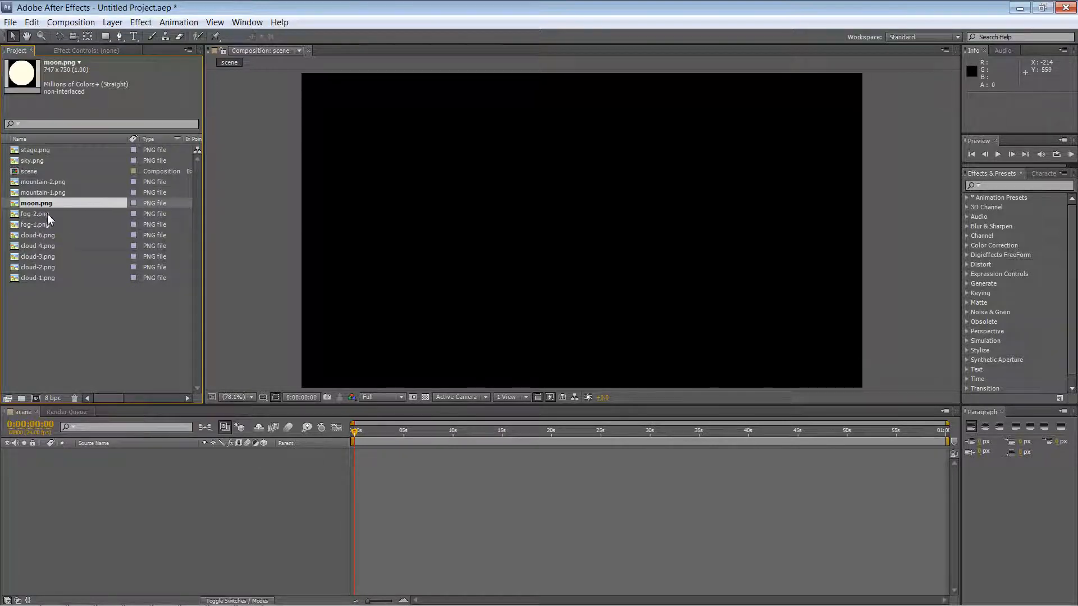
pyautogui.moveTo(22, 75); pyautogui.dragTo(512, 195)
pyautogui.press(',')
pyautogui.press(',')
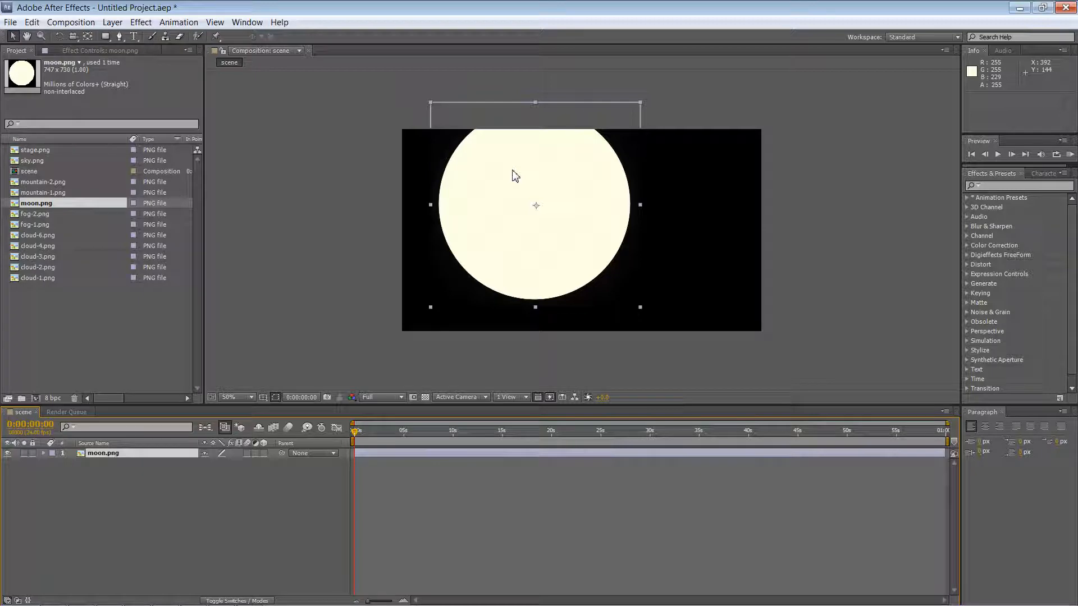
# - Switch to the Windows Explorer window with the images folder
pyautogui.hotkey('alt', 'Tab')
pyautogui.hotkey('alt', 'Tab')
pyautogui.hotkey('alt', 'Tab')
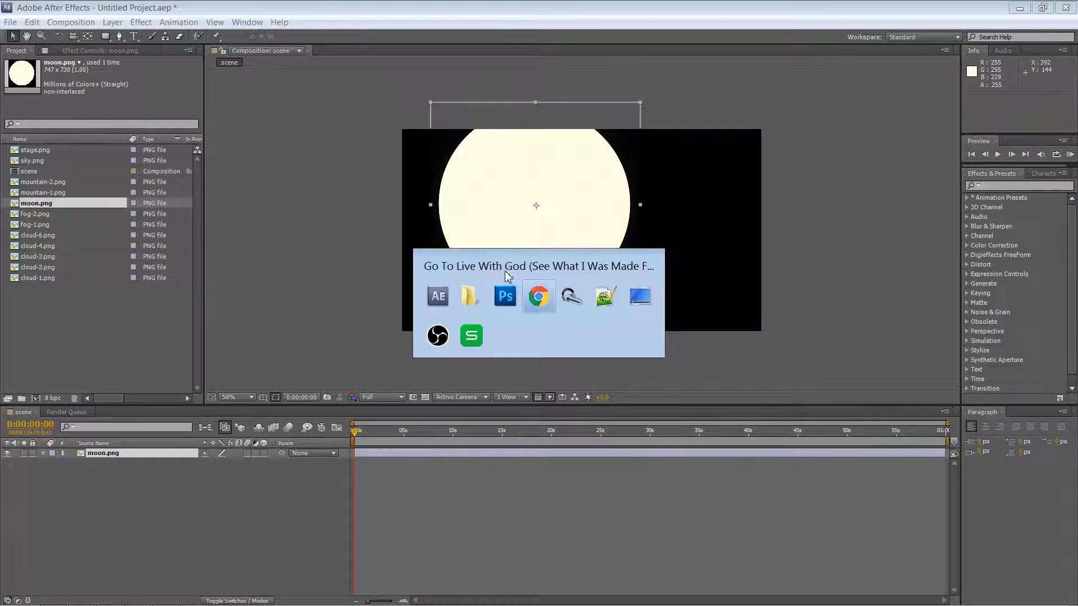
pyautogui.click(471, 310)
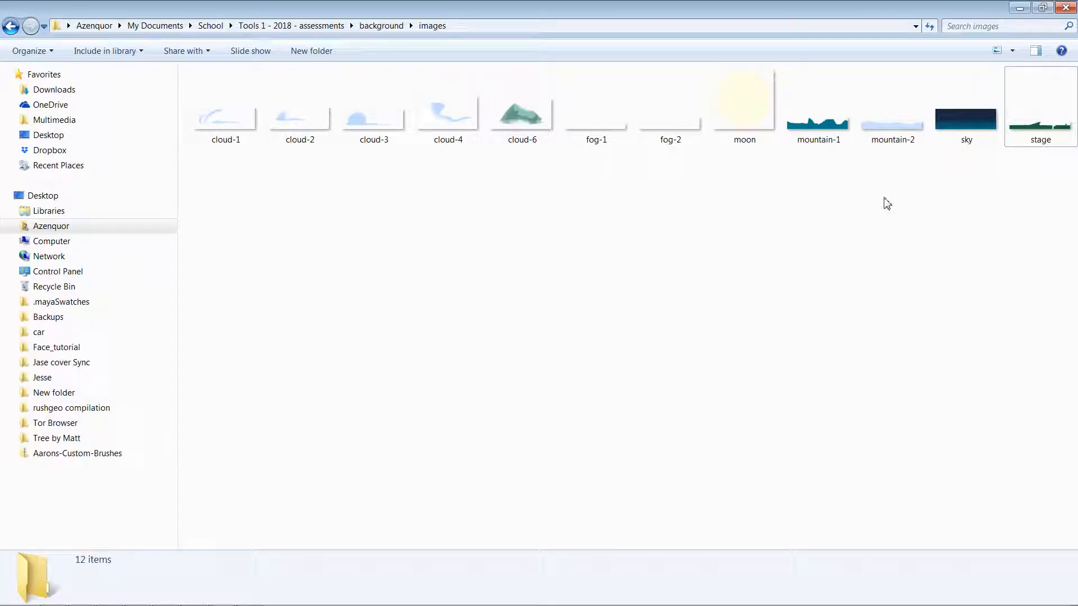
# - Check the sky image and the finished background picture in the images folder and its parent background folder
pyautogui.click(961, 127)
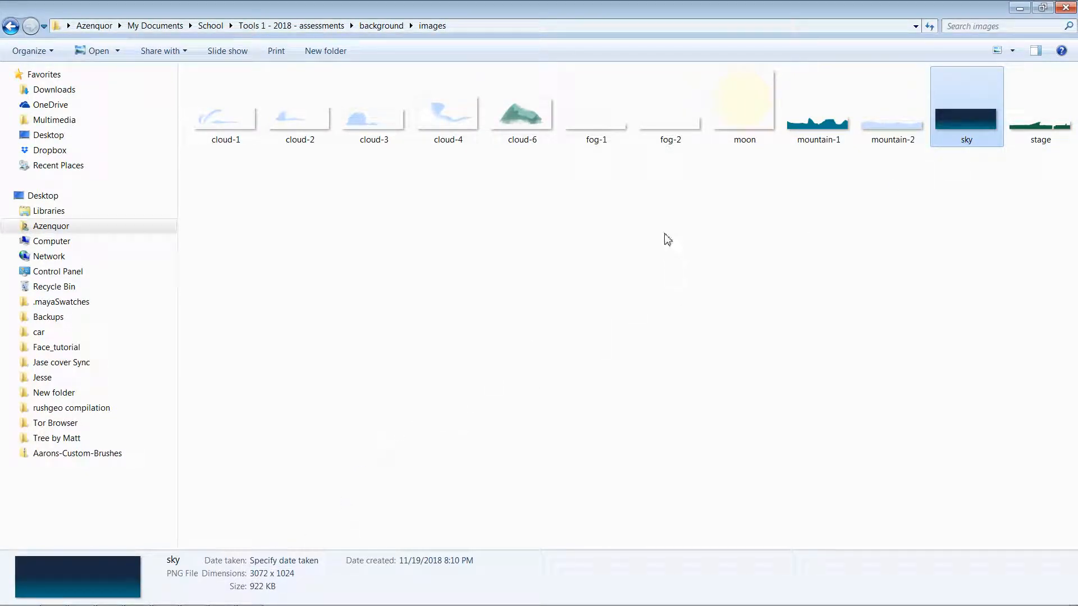
pyautogui.click(384, 26)
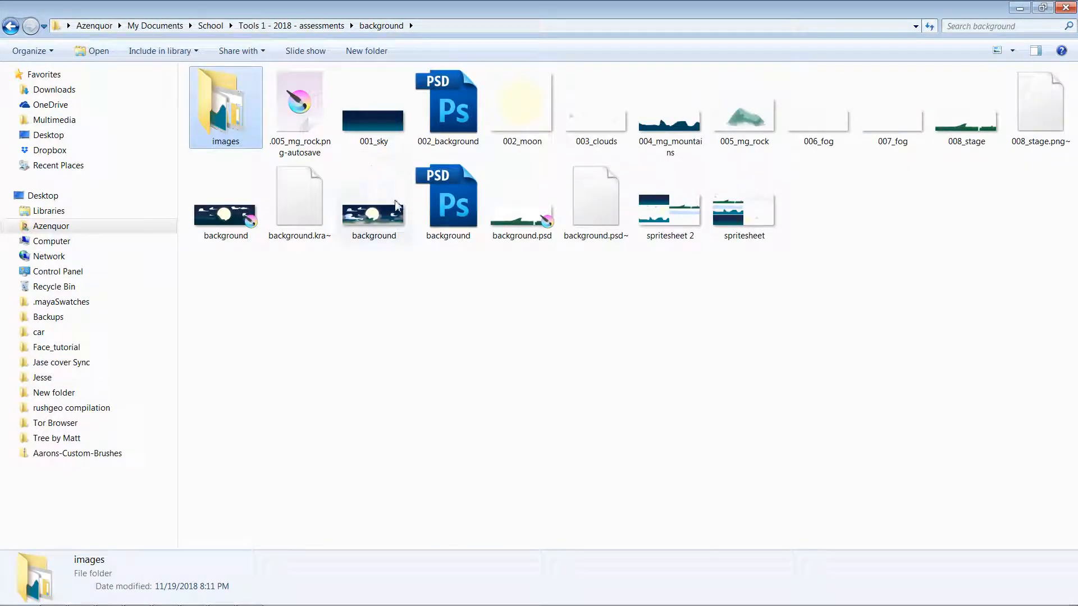
pyautogui.click(403, 266)
pyautogui.click(375, 216)
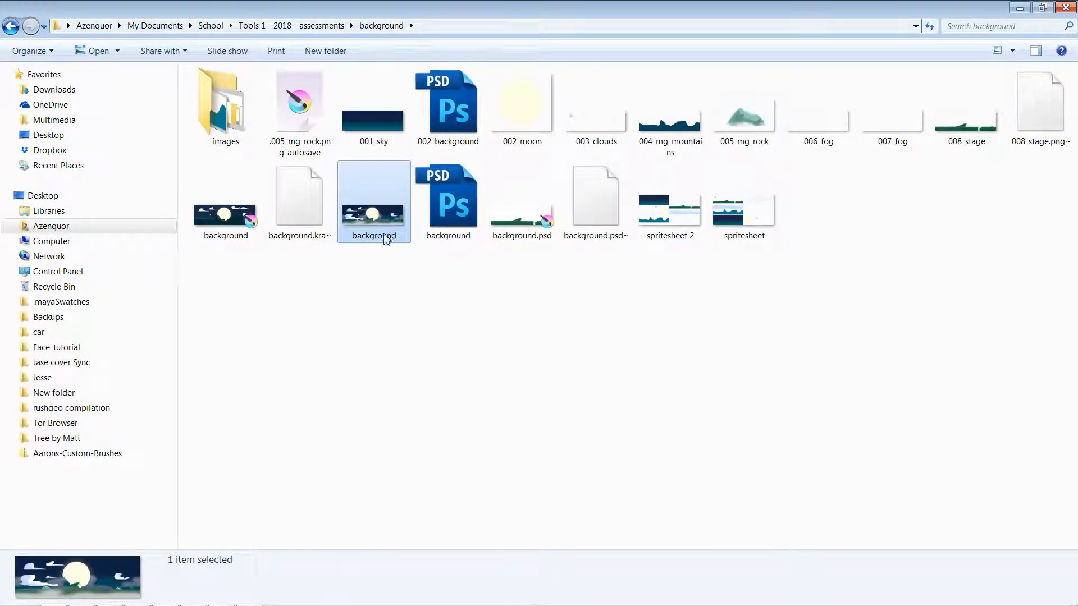
# - Switch back to After Effects and scale the moon.png layer down to about 55%
pyautogui.hotkey('alt', 'Tab')
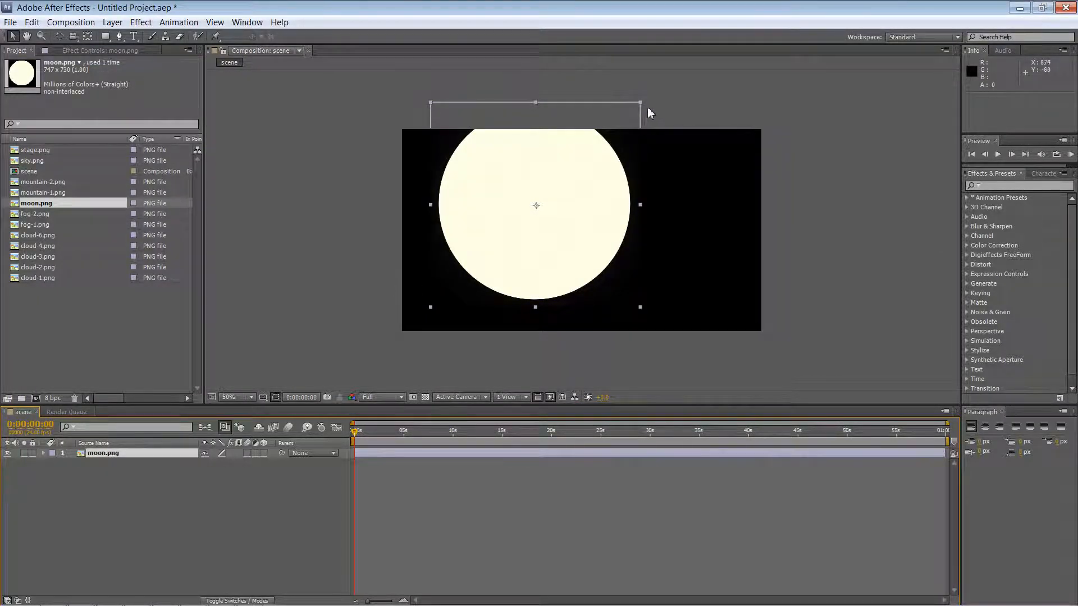
pyautogui.moveTo(640, 102); pyautogui.dragTo(592, 149)
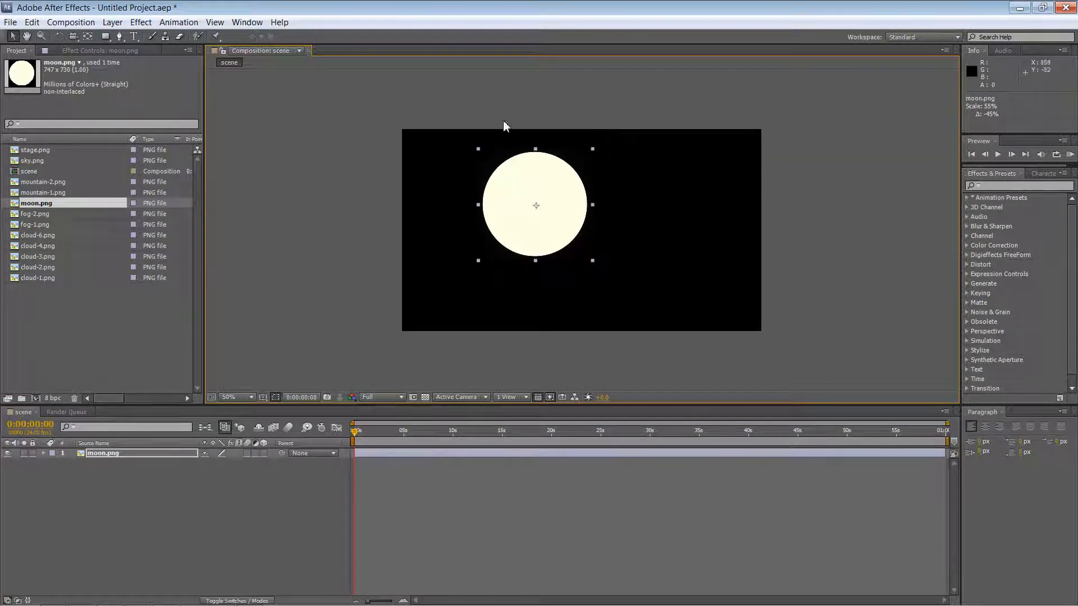
# - Add stage.png beneath the moon layer and move it straight down to the frame's lower edge, at about 640, 520
pyautogui.click(49, 151)
pyautogui.moveTo(54, 162); pyautogui.dragTo(76, 465)
pyautogui.moveTo(674, 255); pyautogui.dragTo(674, 308)
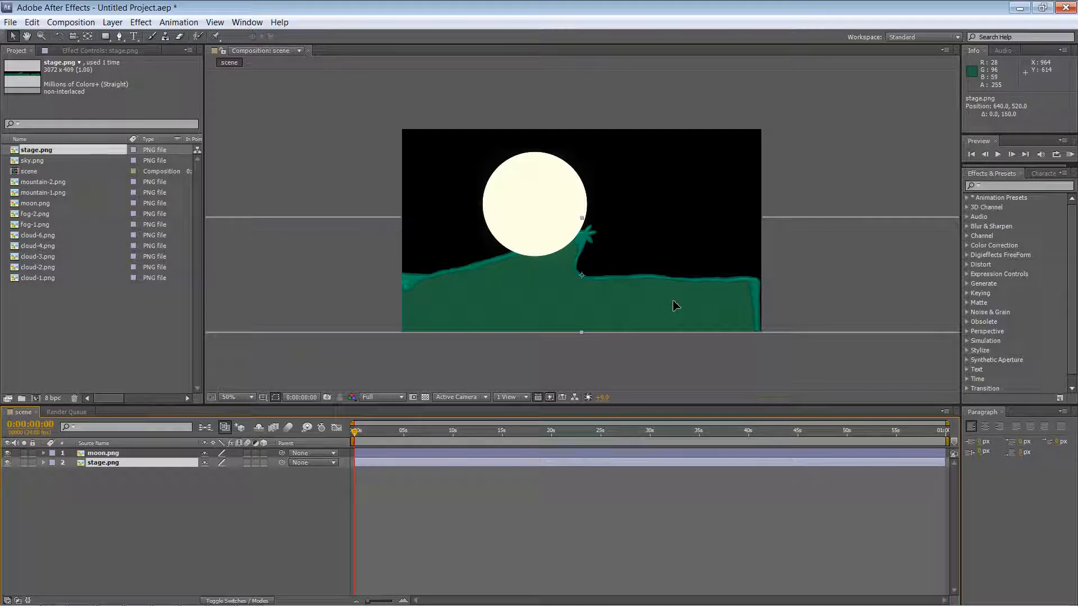
pyautogui.press('space')
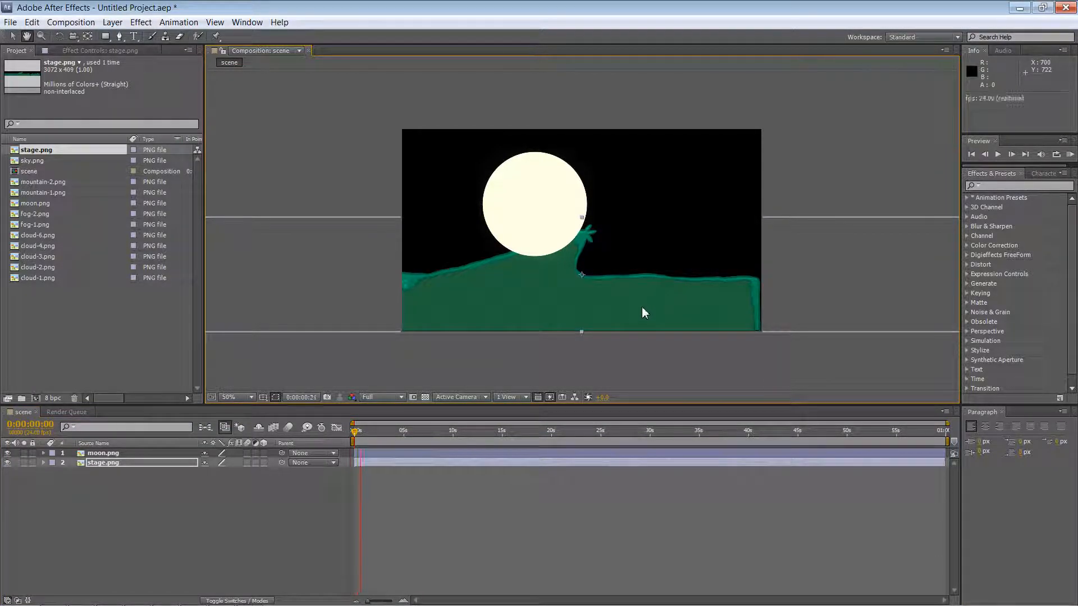
pyautogui.press('KP_Subtract')
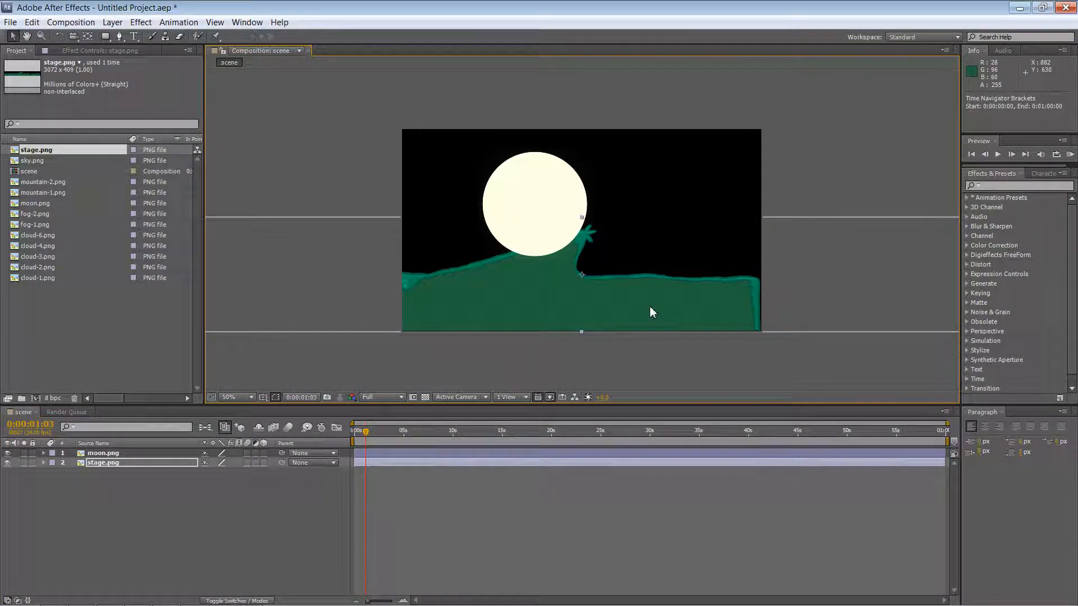
pyautogui.press('KP_Add')
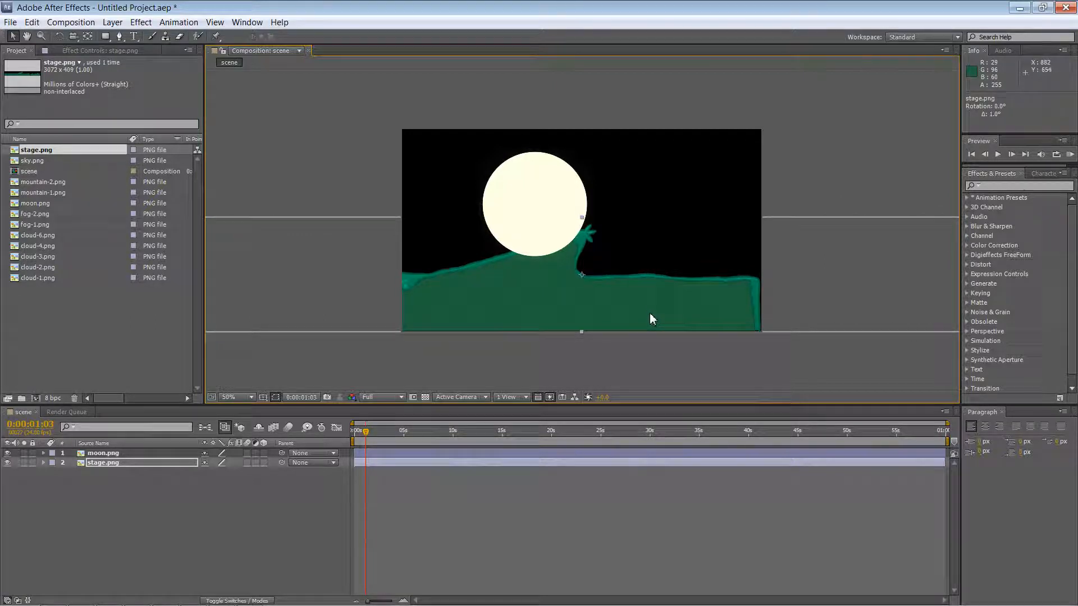
pyautogui.moveTo(649, 322); pyautogui.dragTo(625, 305)
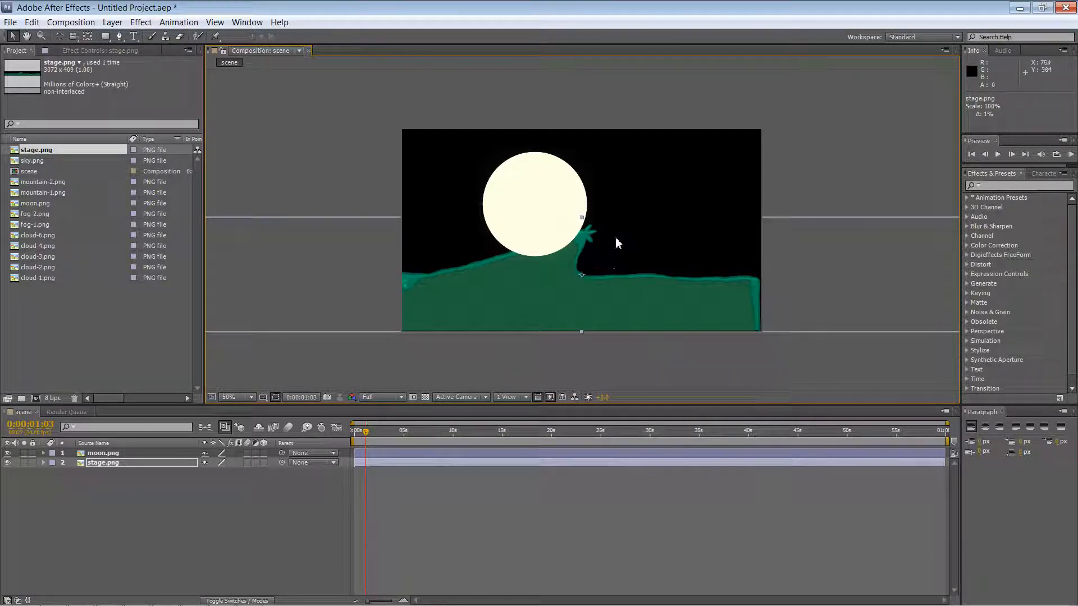
# - Scale the stage.png layer down proportionally to about 90%
pyautogui.scroll(-4, 617, 239)
pyautogui.scroll(2, 625, 241)
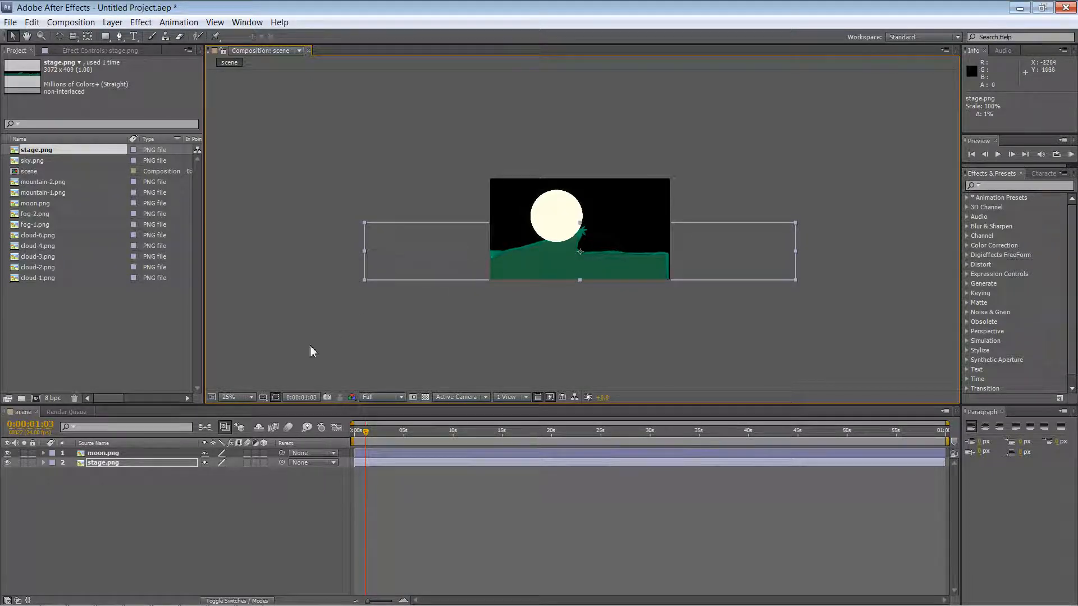
pyautogui.click(252, 397)
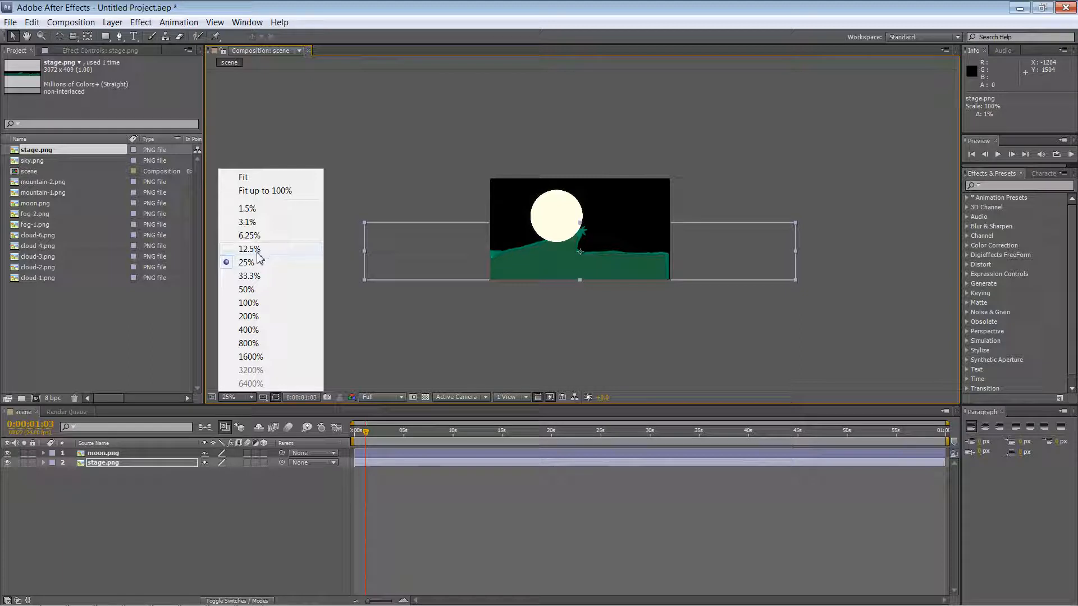
pyautogui.click(250, 276)
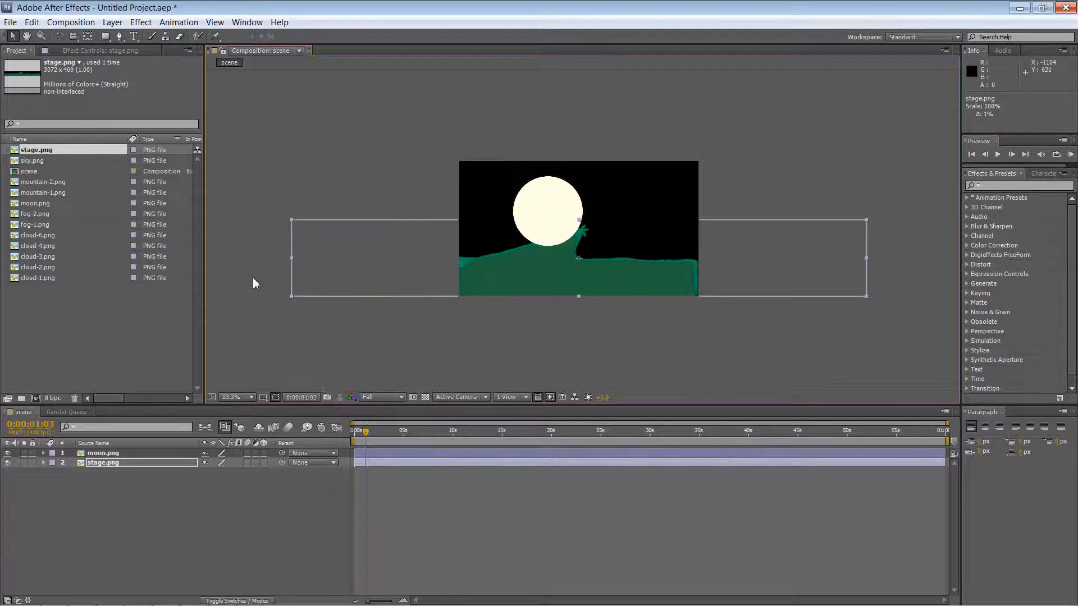
pyautogui.click(683, 350)
pyautogui.click(619, 278)
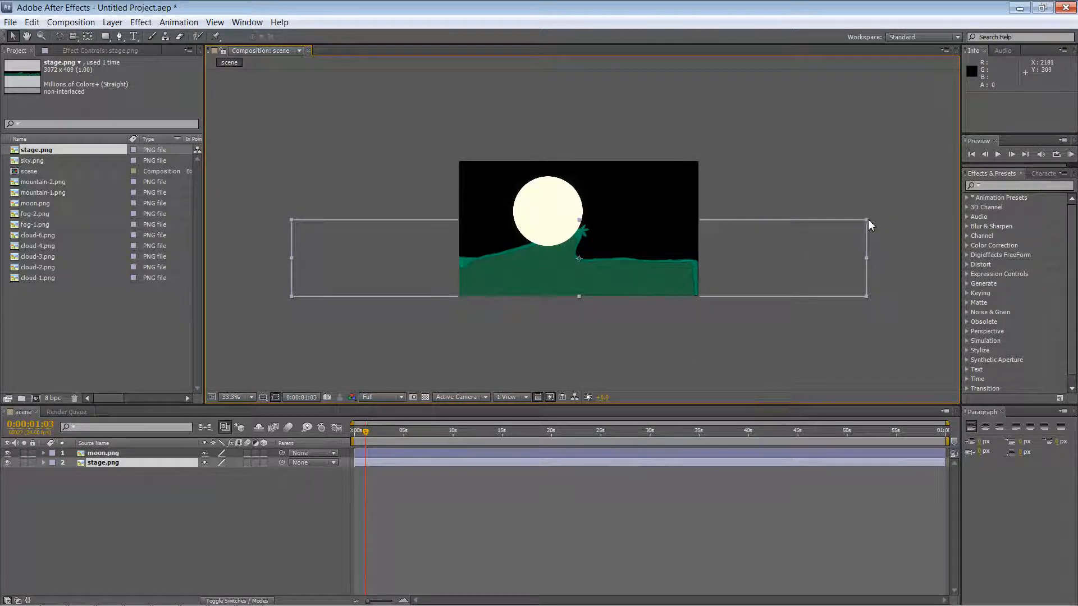
pyautogui.moveTo(866, 220)
pyautogui.mouseDown()
pyautogui.moveTo(845, 234)
pyautogui.moveTo(867, 224)
pyautogui.mouseUp()
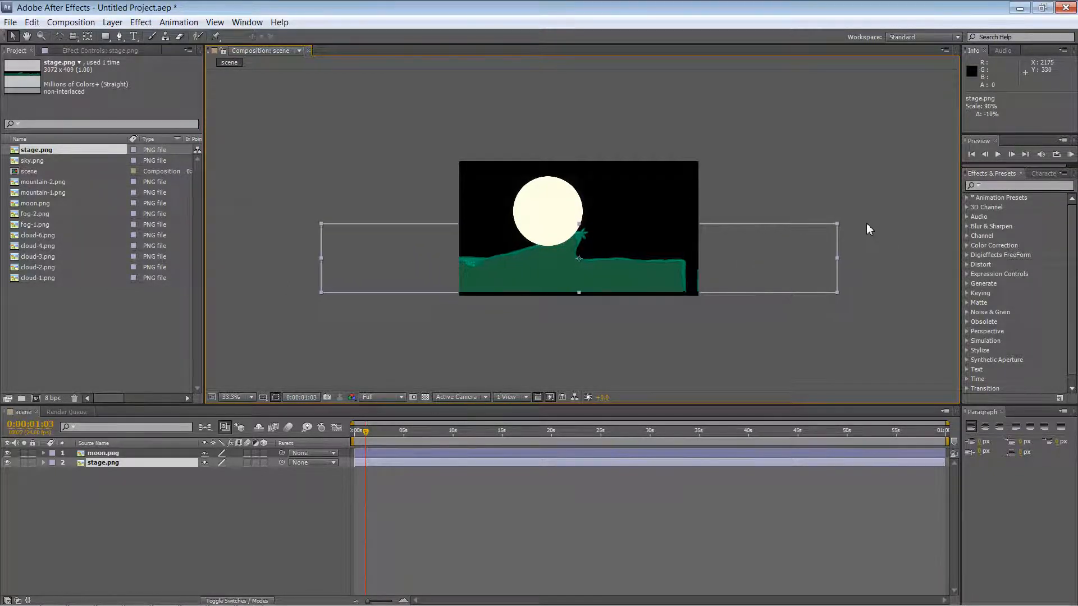
pyautogui.press('Return')
# - Put stage.png above moon.png in the layer order and shift it horizontally to about 1363, 539, its start at the frame's left edge
pyautogui.moveTo(114, 467); pyautogui.dragTo(117, 450)
pyautogui.moveTo(555, 272); pyautogui.dragTo(690, 286)
pyautogui.click(655, 305)
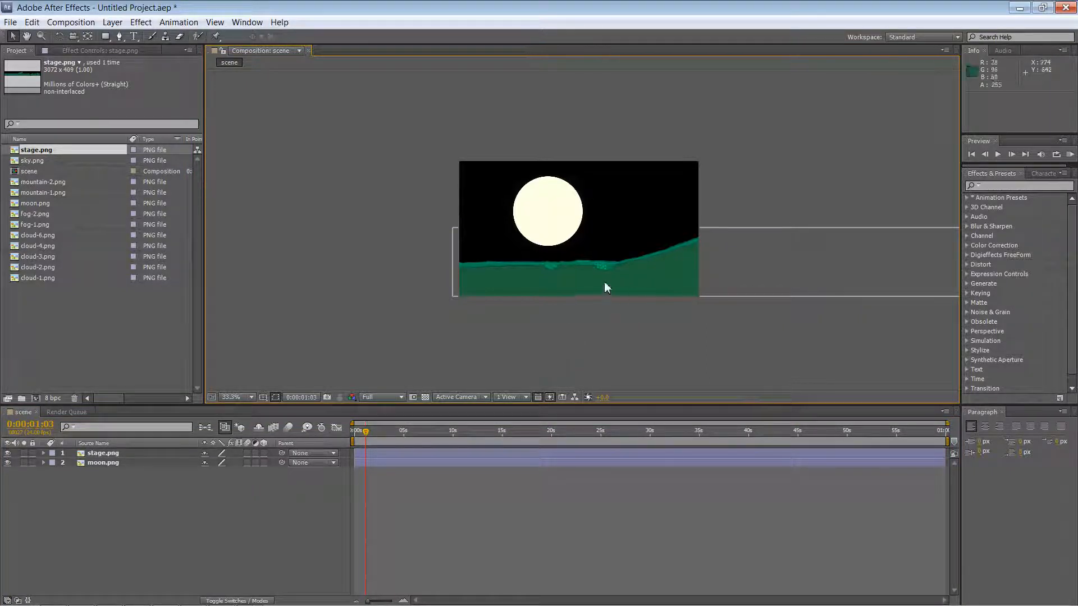
pyautogui.moveTo(623, 286); pyautogui.dragTo(645, 279)
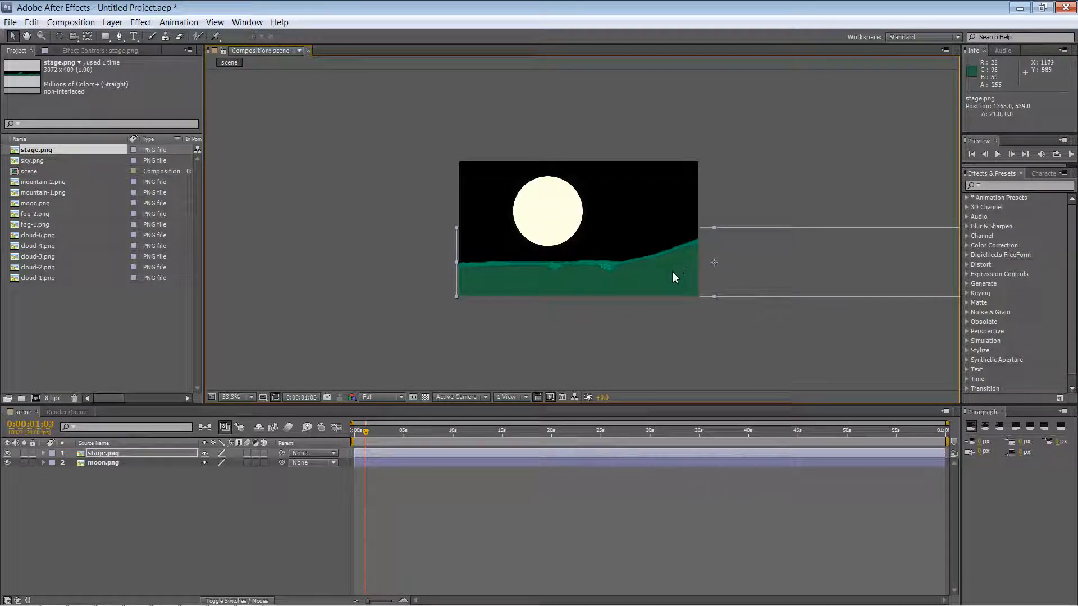
# - Scale stage.png to about 69% and reposition it to about 1059, 583, flush with the frame's lower-left corner
pyautogui.scroll(-4, 673, 278)
pyautogui.scroll(2, 690, 267)
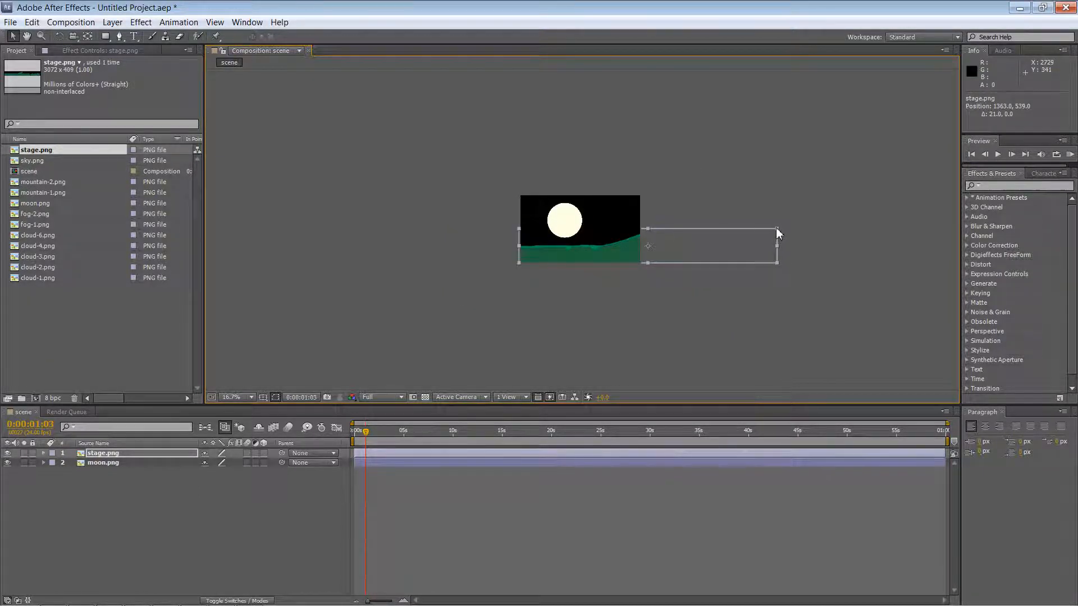
pyautogui.moveTo(777, 228); pyautogui.dragTo(740, 254)
pyautogui.scroll(4, 713, 277)
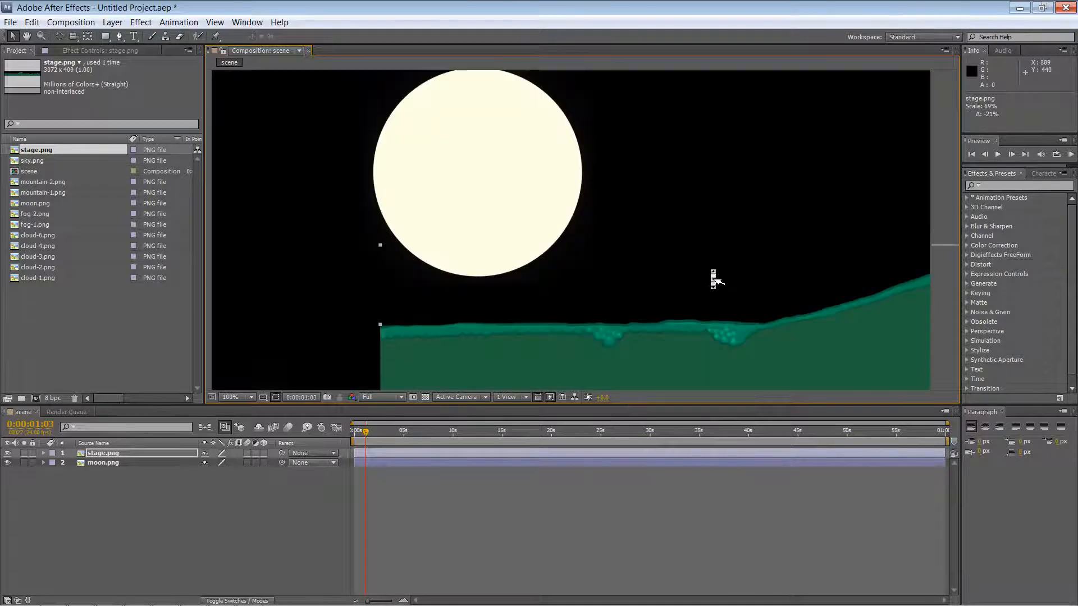
pyautogui.scroll(-3, 717, 279)
pyautogui.click(695, 295)
pyautogui.moveTo(631, 268); pyautogui.dragTo(590, 276)
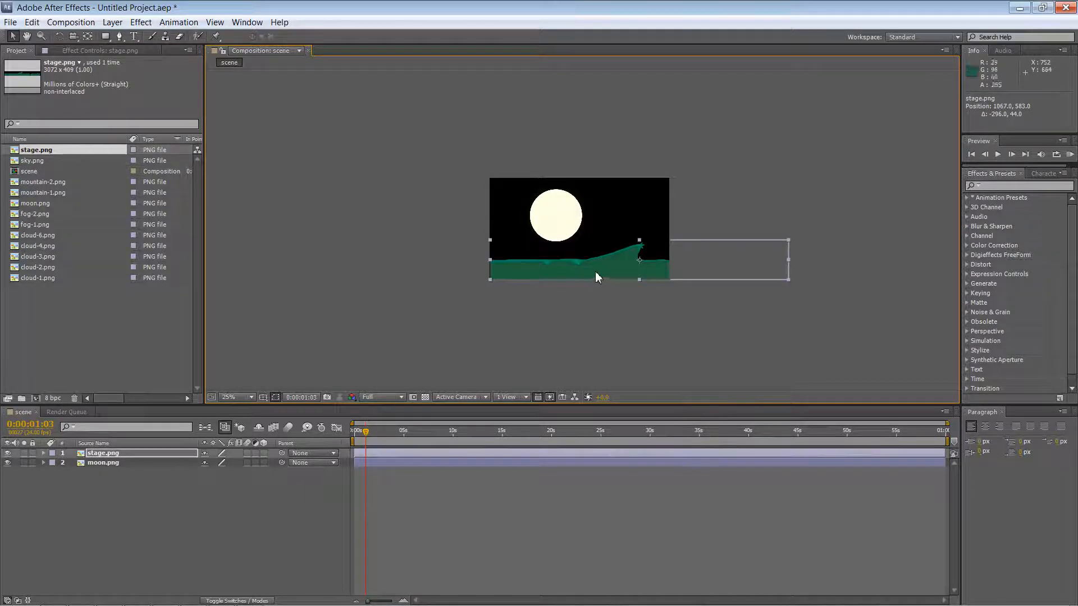
pyautogui.press('Left')
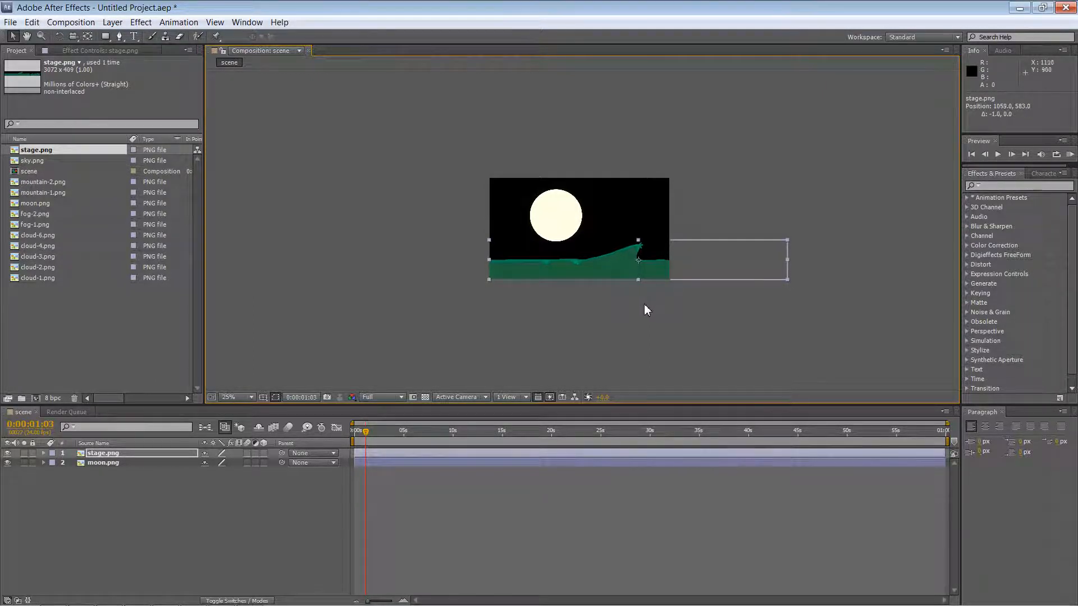
pyautogui.click(643, 311)
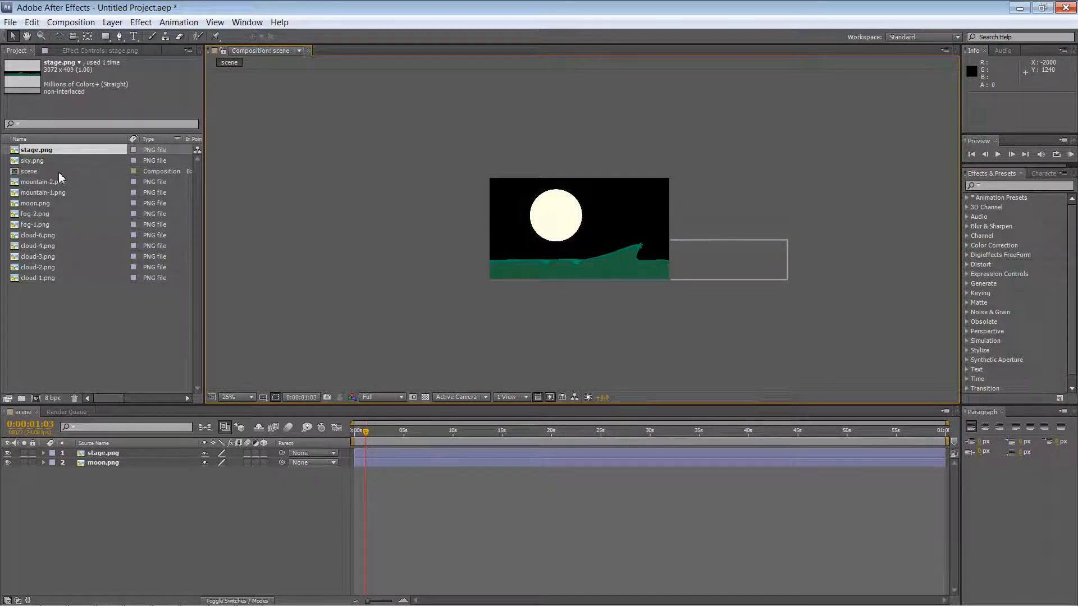
# - Add mountain-2.png between the stage and moon layers and lower it to the frame's bottom edge, at about 640, 524
pyautogui.click(49, 183)
pyautogui.moveTo(59, 184); pyautogui.dragTo(116, 457)
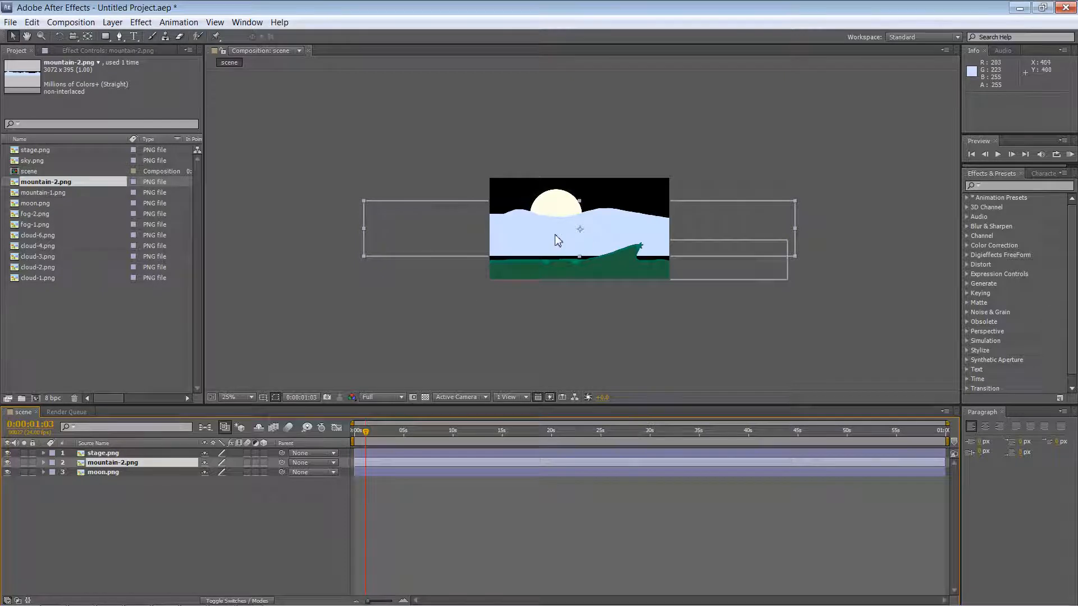
pyautogui.moveTo(543, 233); pyautogui.dragTo(543, 258)
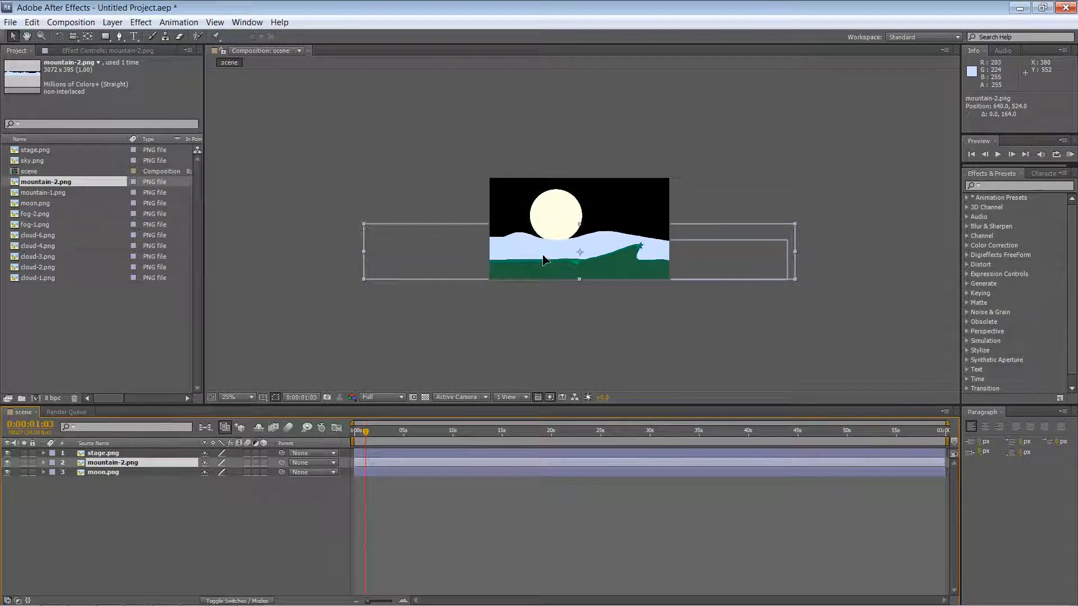
# - Add mountain-1.png directly above mountain-2.png, scale it down proportionally and seat it on the frame's lower edge at about 640, 468
pyautogui.moveTo(48, 193); pyautogui.dragTo(84, 458)
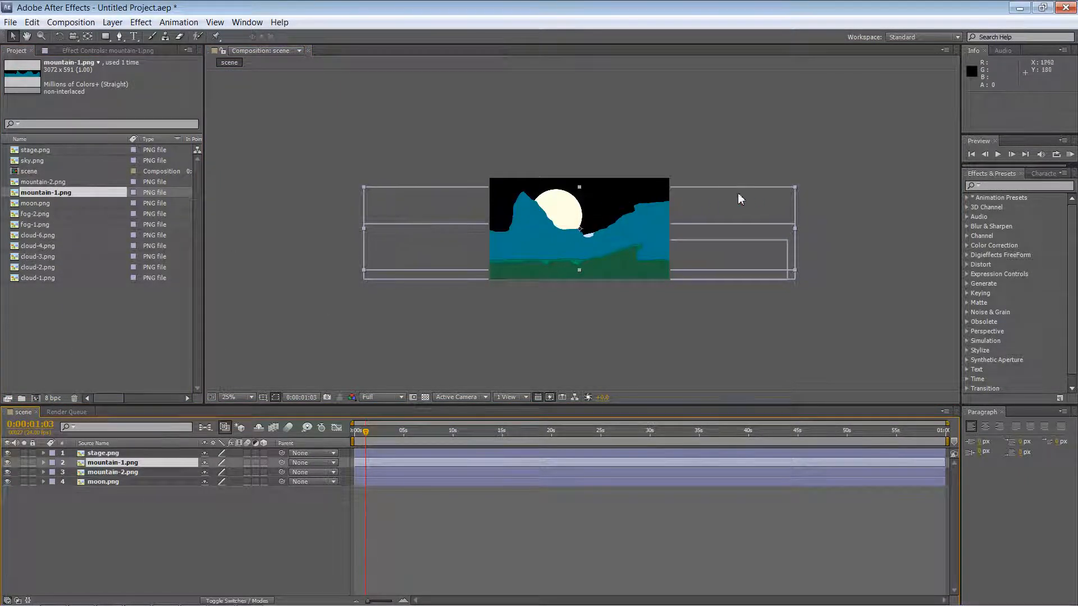
pyautogui.moveTo(795, 186); pyautogui.dragTo(776, 202)
pyautogui.moveTo(633, 237); pyautogui.dragTo(646, 261)
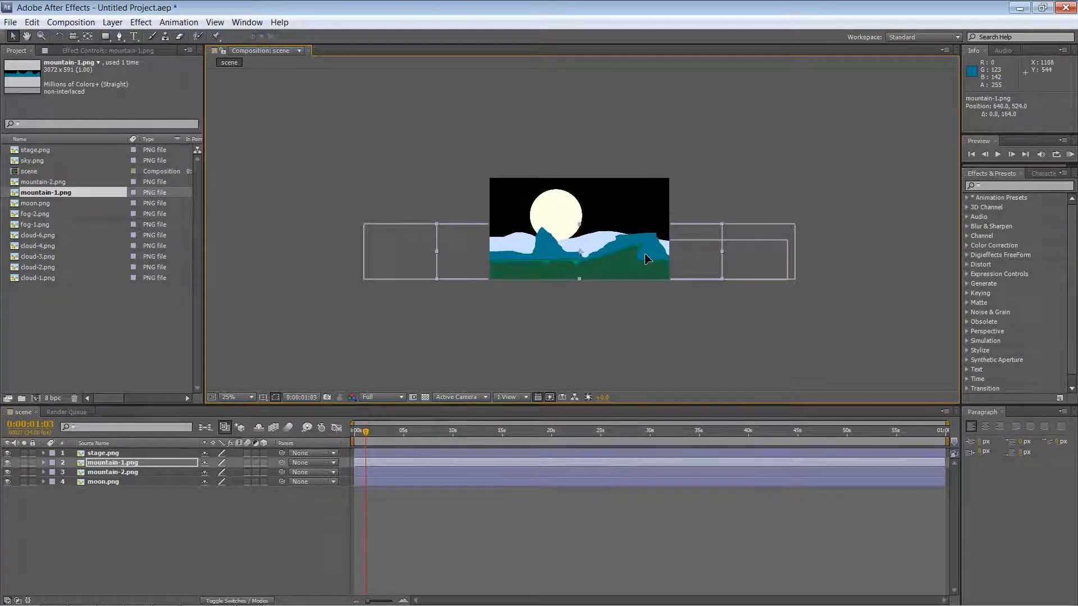
pyautogui.moveTo(722, 225); pyautogui.dragTo(766, 214)
pyautogui.moveTo(659, 242); pyautogui.dragTo(663, 234)
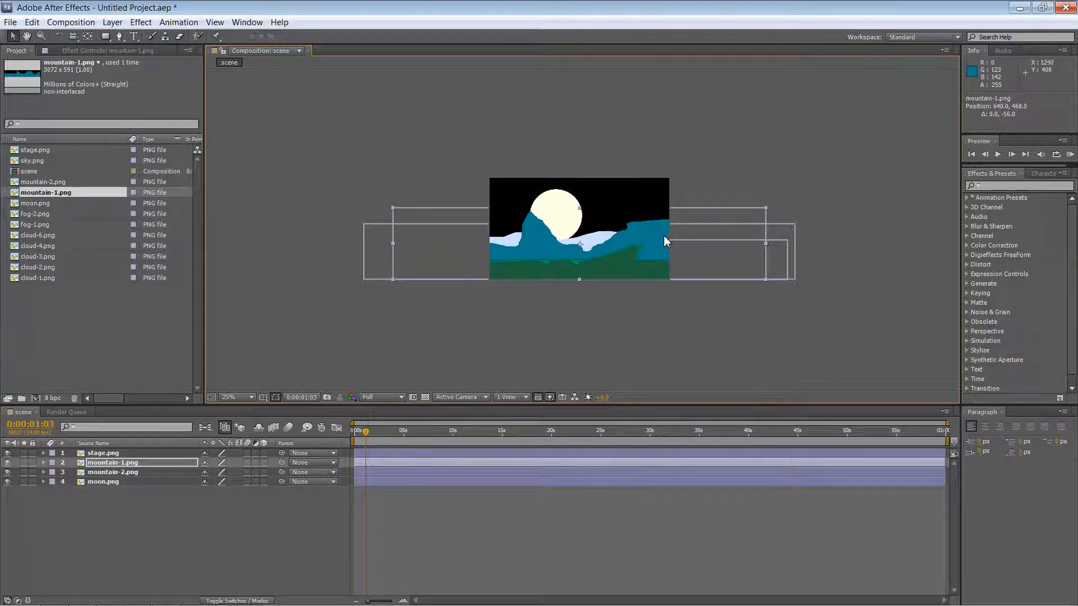
# - Hide the mountain-2.png layer and shift mountain-1.png sideways until its left end meets the frame's left edge
pyautogui.click(107, 475)
pyautogui.click(8, 473)
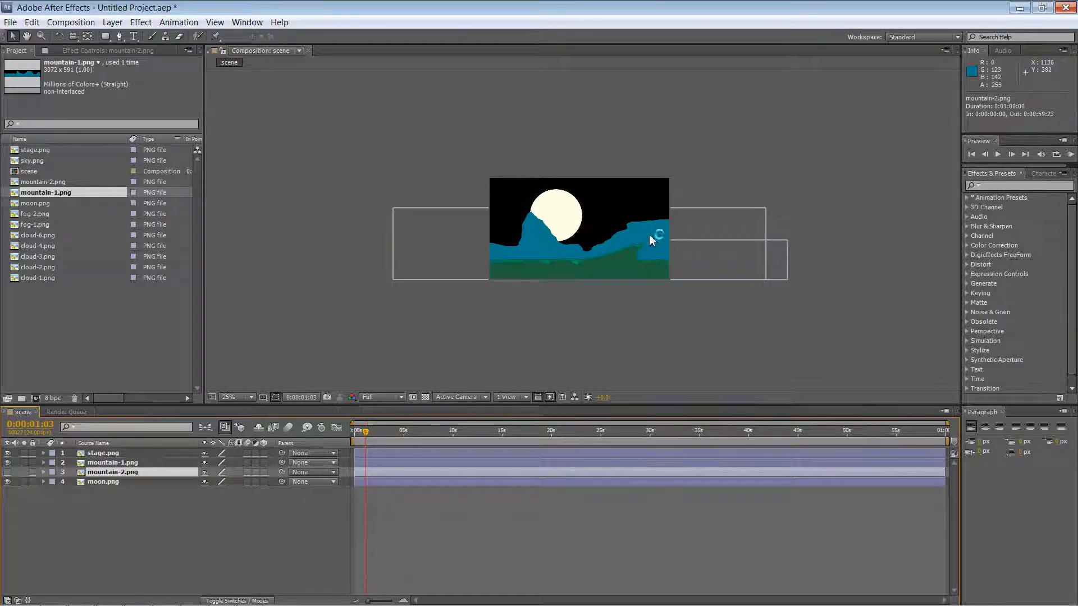
pyautogui.moveTo(649, 234); pyautogui.dragTo(749, 234)
pyautogui.click(766, 169)
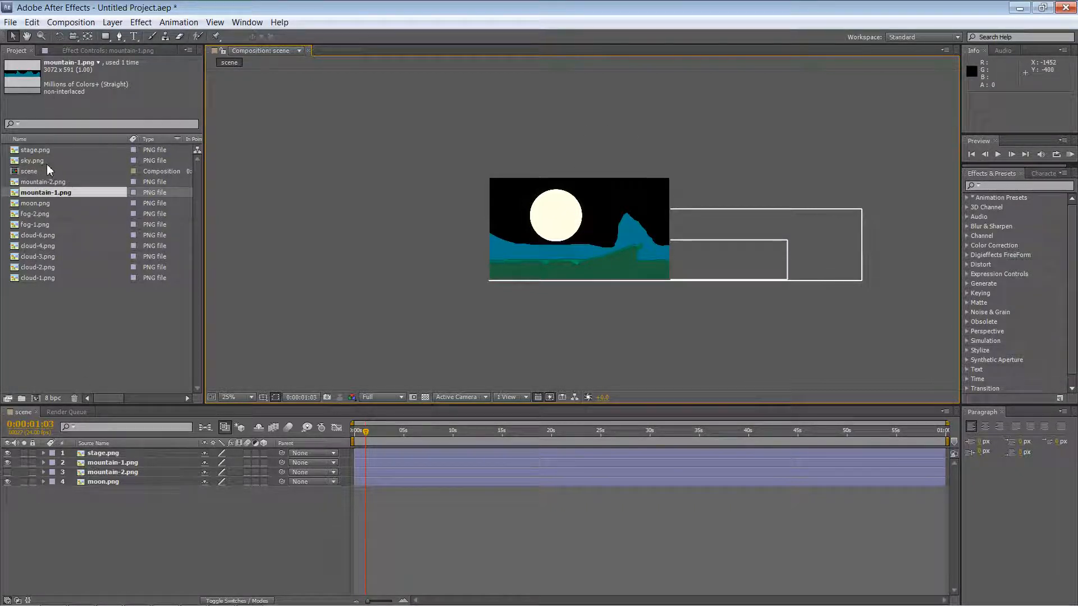
pyautogui.moveTo(580, 236); pyautogui.dragTo(580, 235)
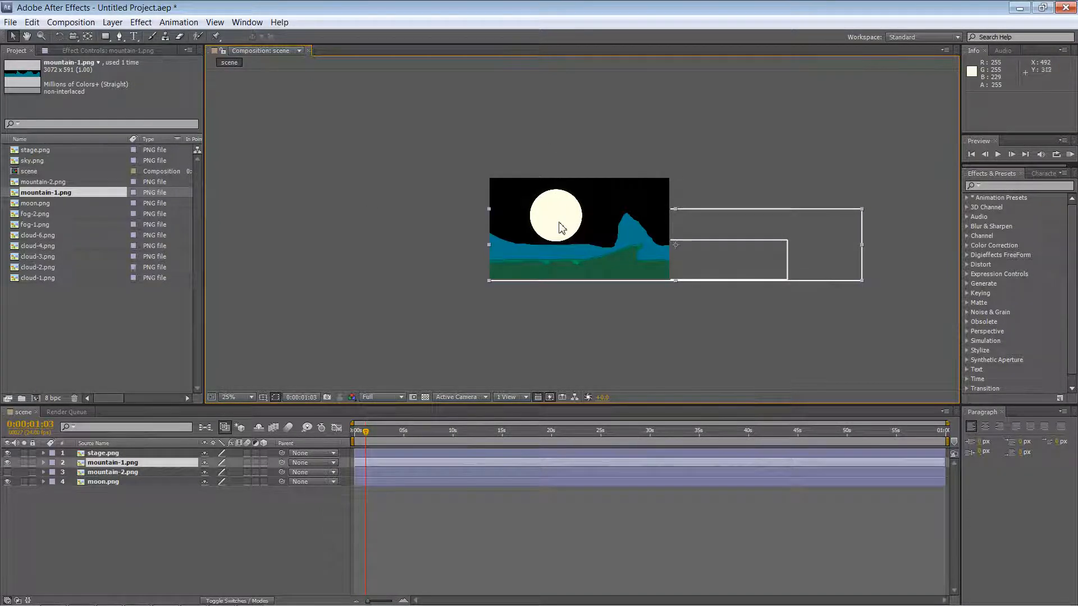
# - Shrink the moon slightly and centre it horizontally in the upper part of the frame
pyautogui.click(103, 481)
pyautogui.moveTo(577, 186); pyautogui.dragTo(581, 208)
pyautogui.click(602, 163)
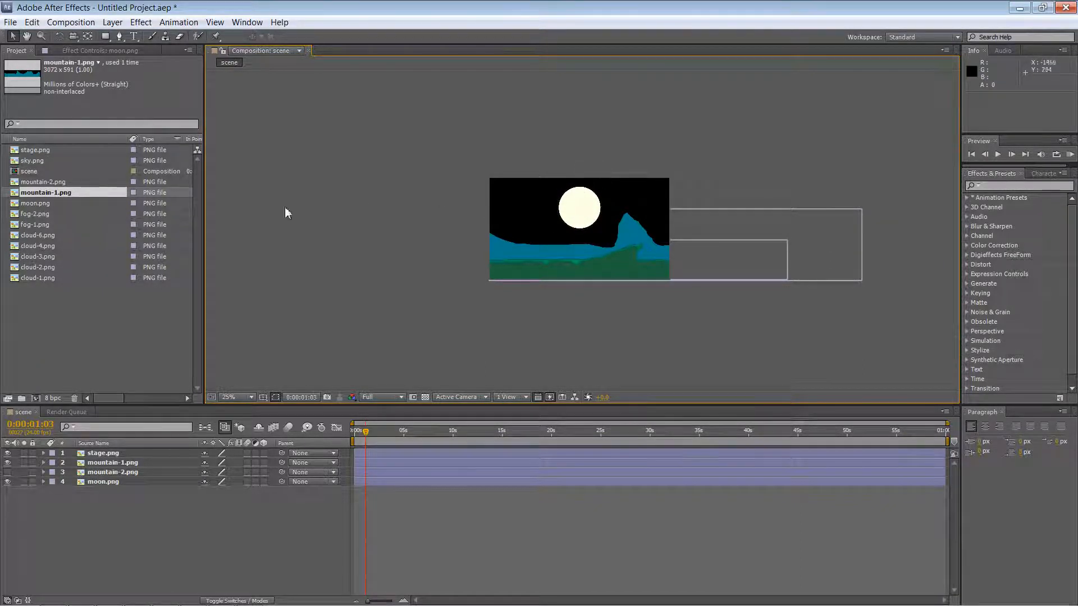
# - Add sky.png as the lowest layer and scale it to about 71% to match the frame's height
pyautogui.click(43, 161)
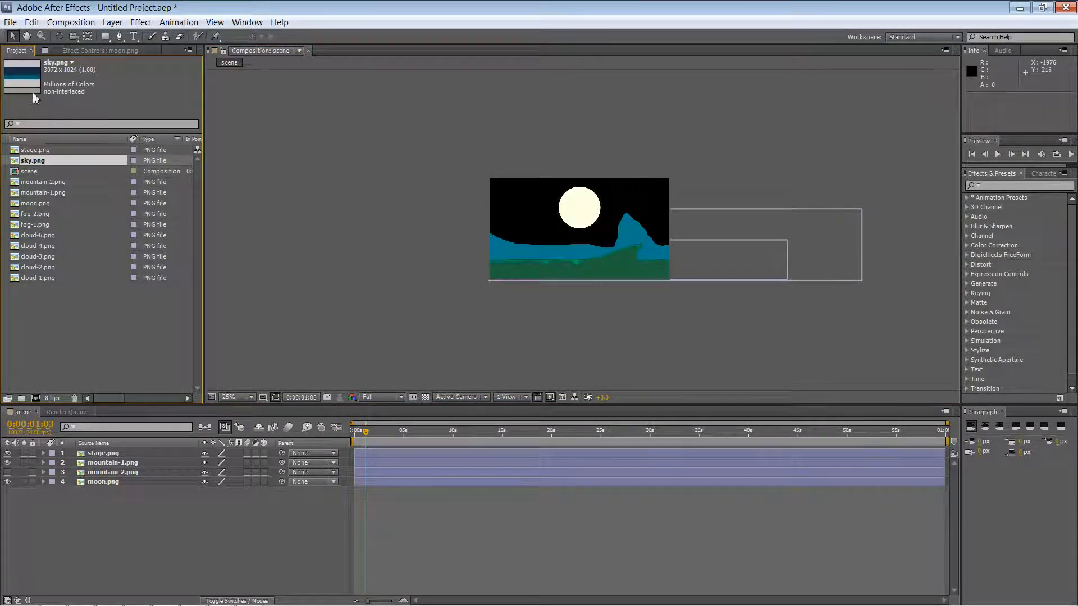
pyautogui.moveTo(38, 160); pyautogui.dragTo(79, 487)
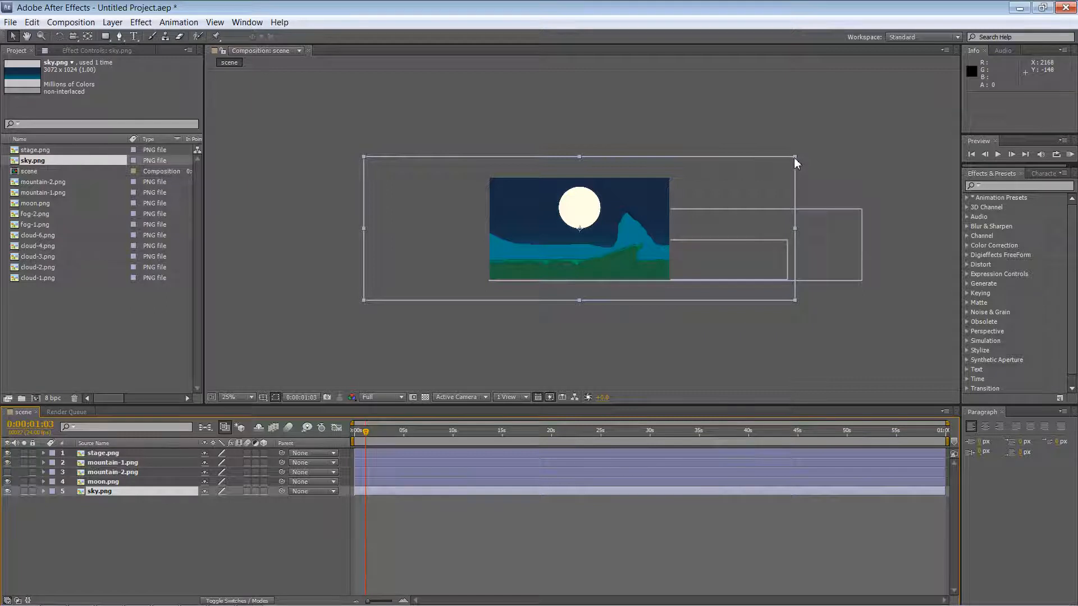
pyautogui.moveTo(793, 157); pyautogui.dragTo(765, 177)
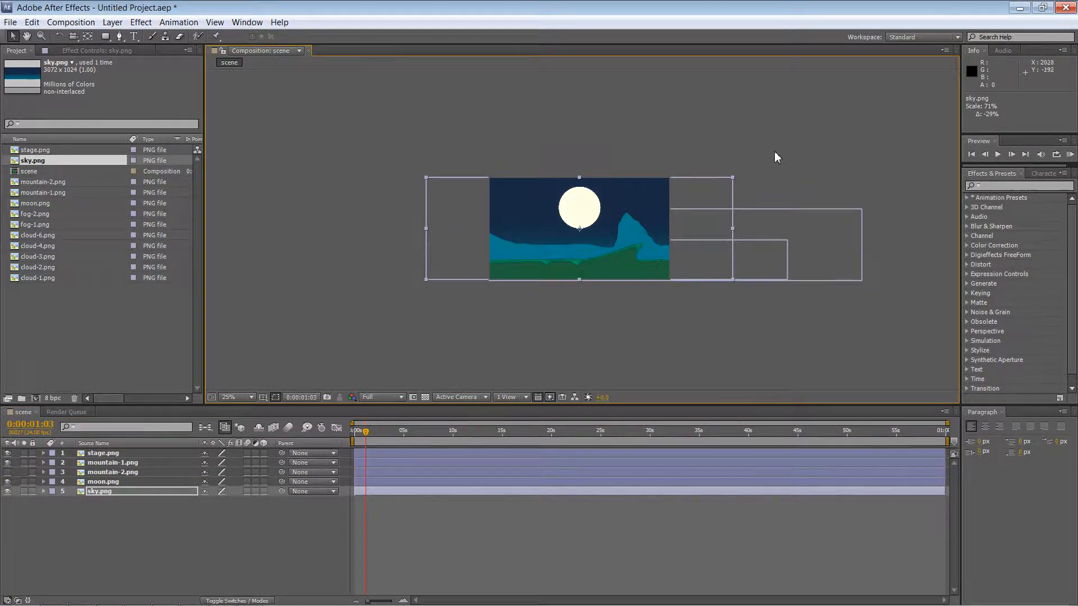
pyautogui.click(770, 159)
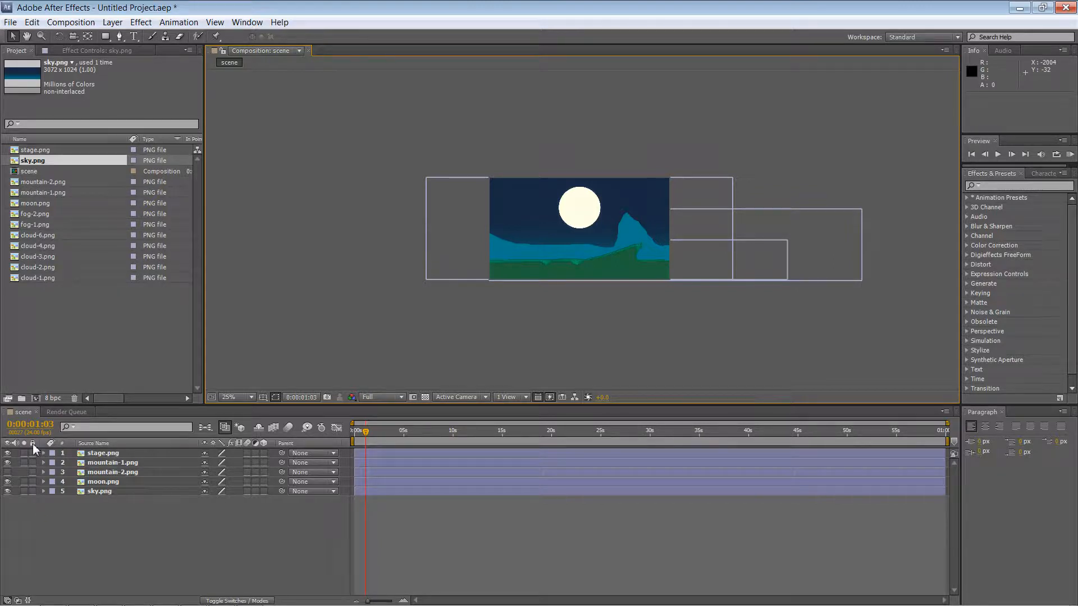
# - Lock the sky.png, moon.png, mountain-2.png, mountain-1.png and stage.png layers
pyautogui.click(32, 491)
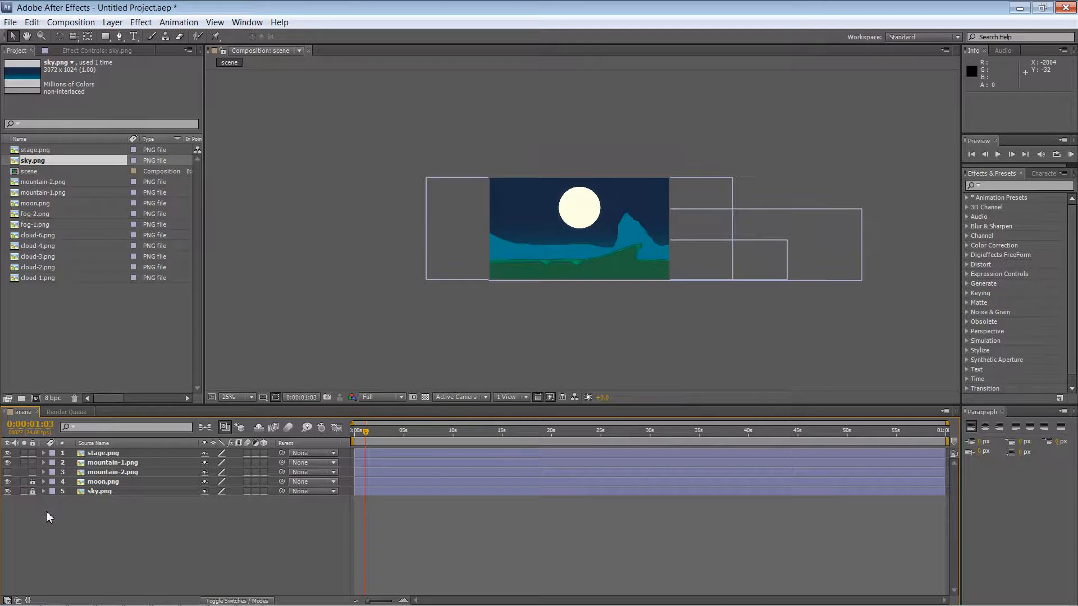
pyautogui.click(112, 454)
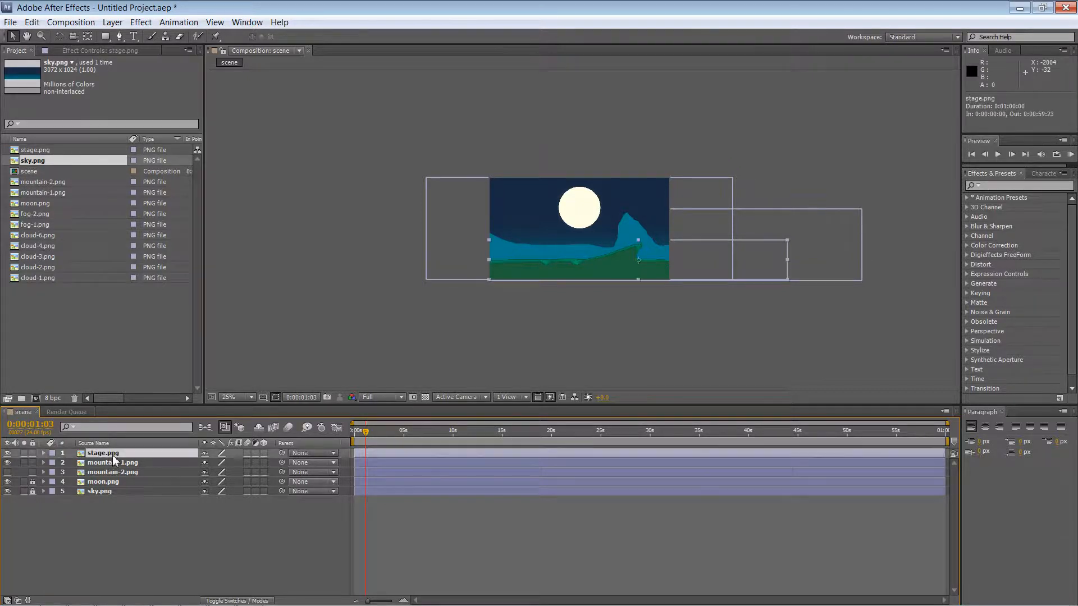
pyautogui.click(36, 453)
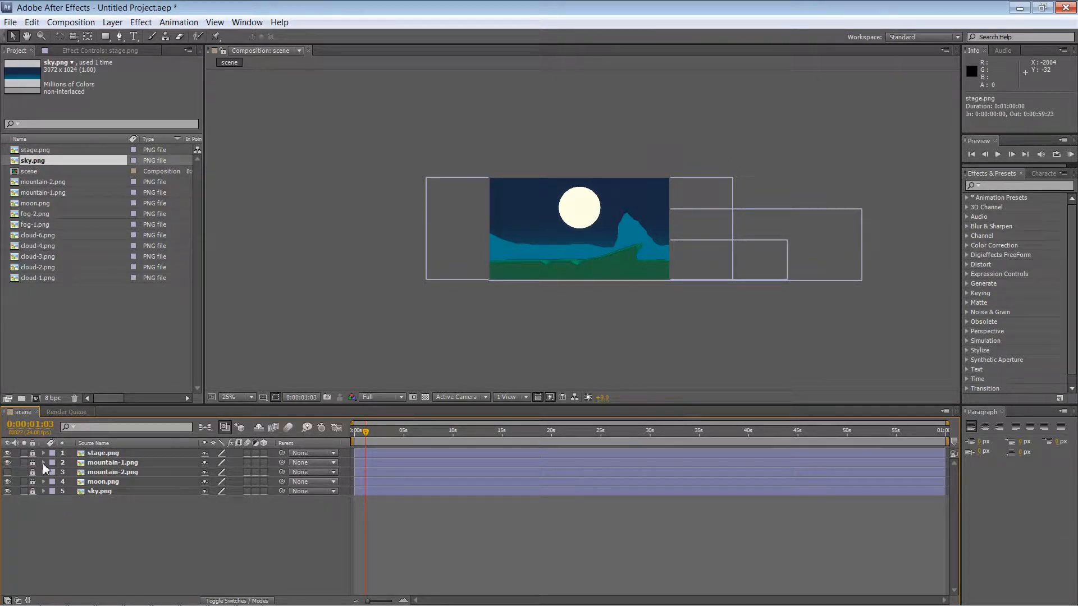
pyautogui.click(359, 158)
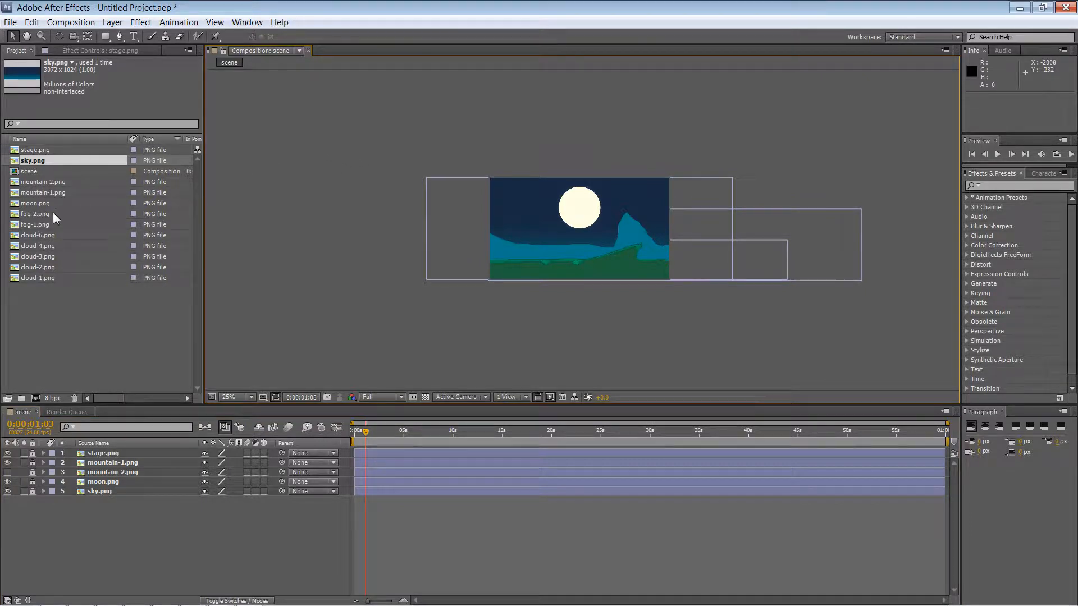
# - Rename the cloud-6.png footage item as rock
pyautogui.click(42, 236)
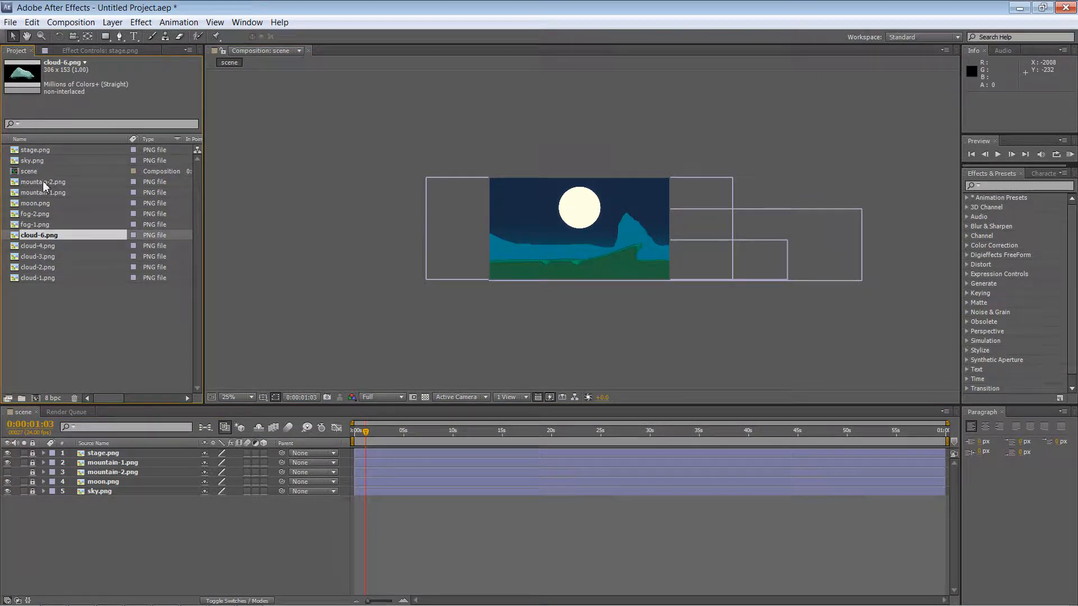
pyautogui.rightClick(42, 235)
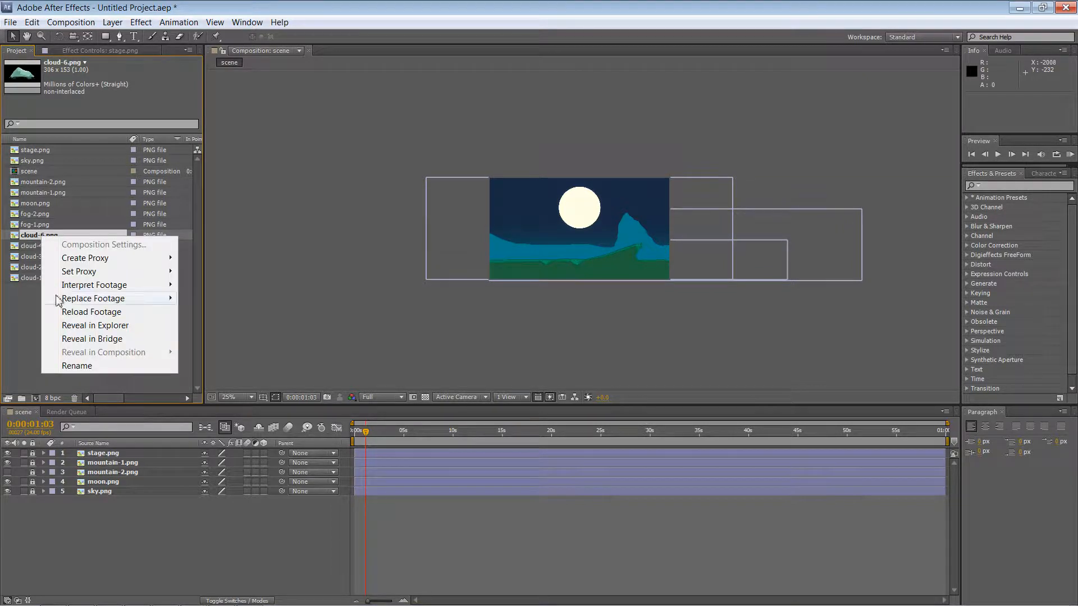
pyautogui.click(85, 366)
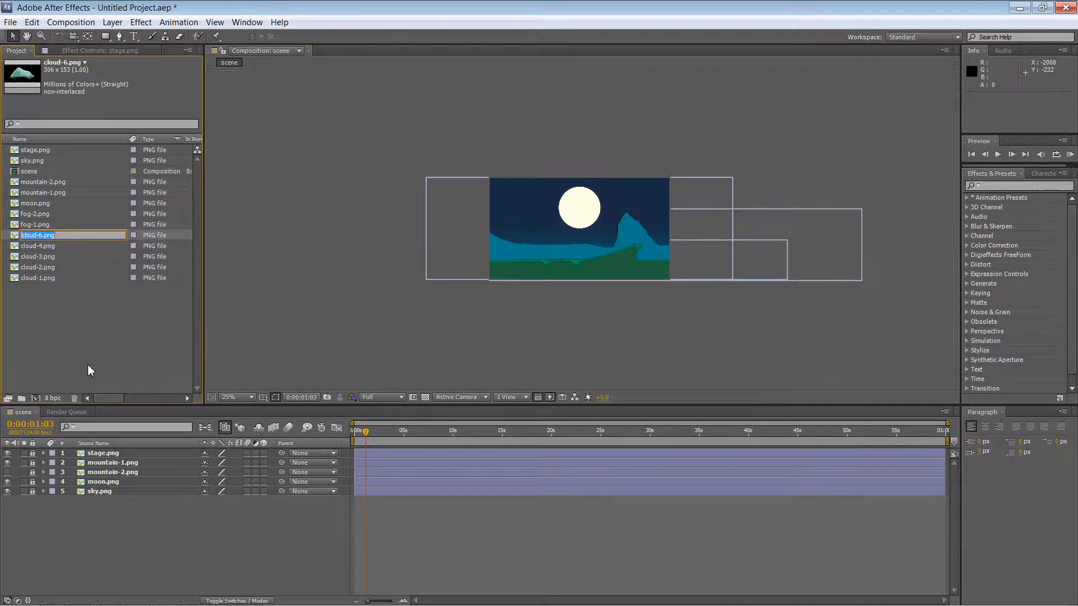
pyautogui.write('rock')
pyautogui.press('Return')
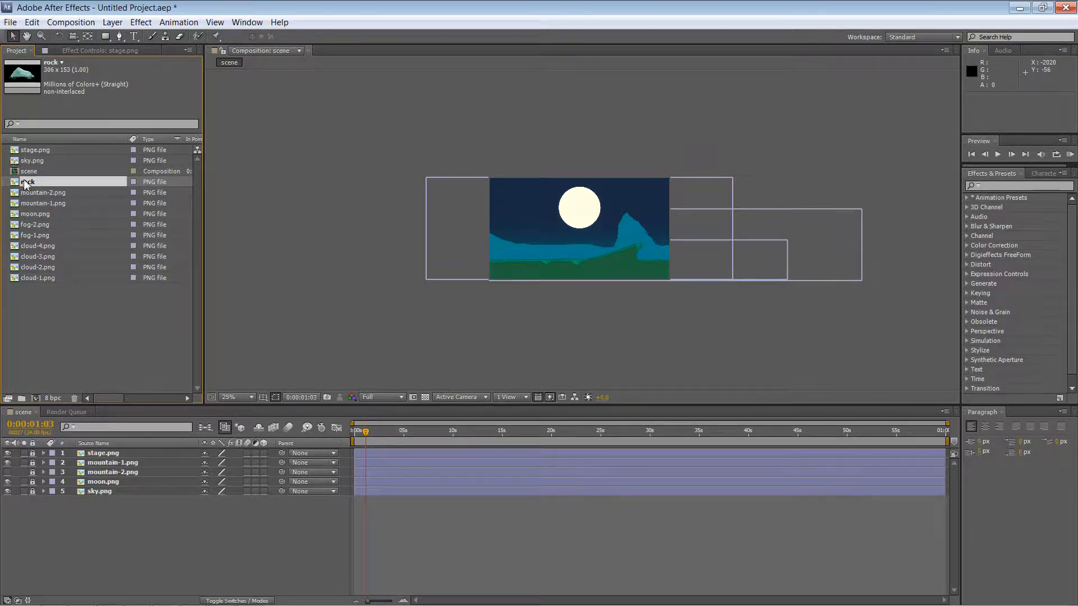
# - Add the rock directly beneath the stage.png layer and place it near the frame's left side at about 204, 556
pyautogui.moveTo(25, 185); pyautogui.dragTo(543, 256)
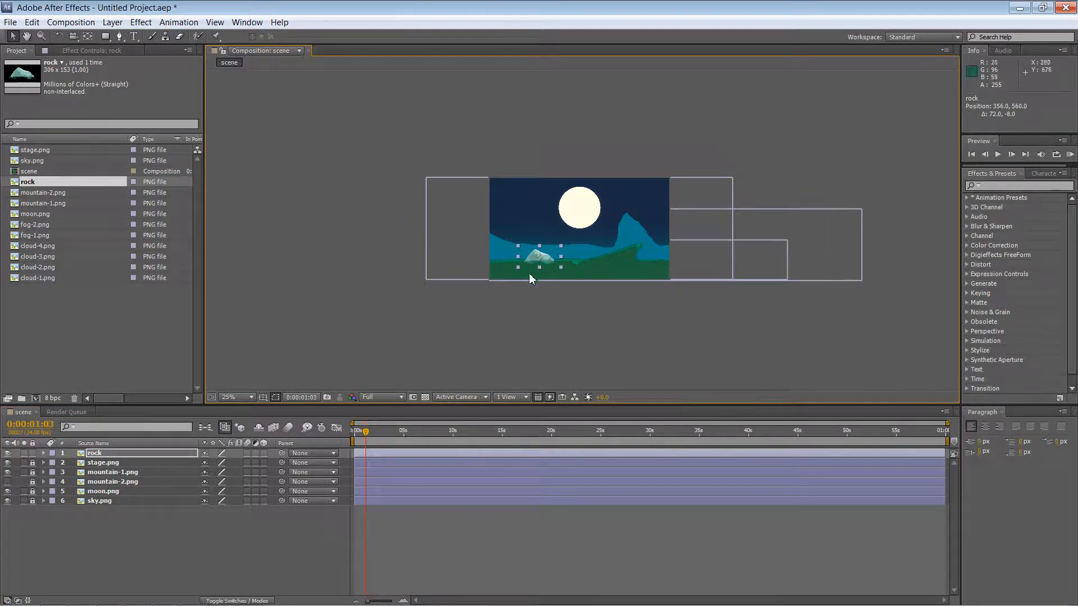
pyautogui.moveTo(88, 454)
pyautogui.mouseDown()
pyautogui.moveTo(84, 492)
pyautogui.moveTo(88, 468)
pyautogui.mouseUp()
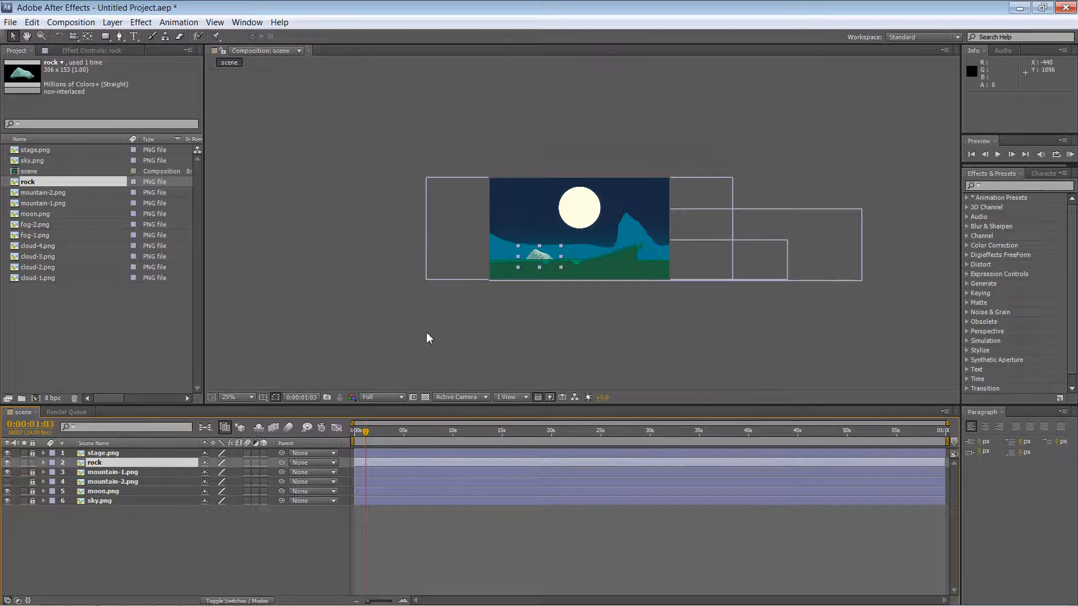
pyautogui.moveTo(537, 258); pyautogui.dragTo(511, 256)
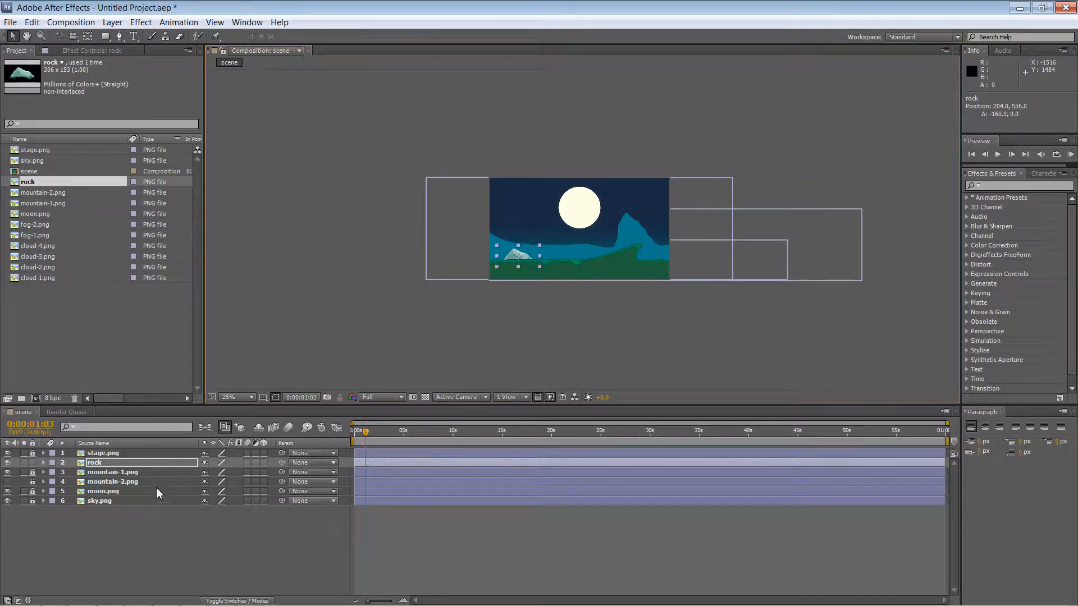
# - Duplicate the rock and shift the copy horizontally until it straddles the frame's right edge
pyautogui.hotkey('ctrl', 'd')
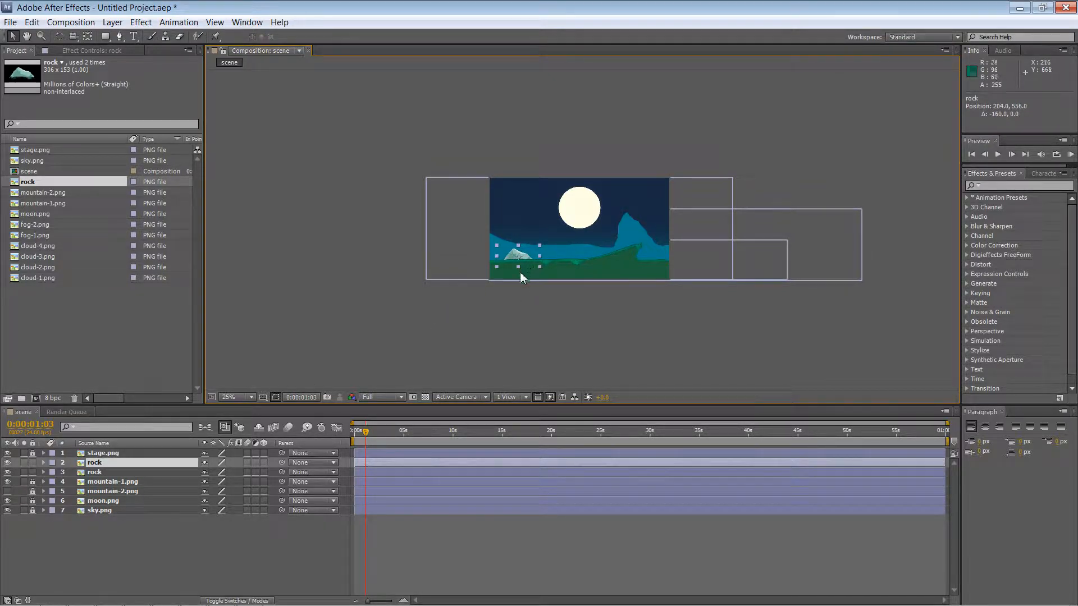
pyautogui.hotkey('shift', 'Right')
pyautogui.hotkey('shift', 'Right')
pyautogui.hotkey('shift', 'Right')
pyautogui.hotkey('shift', 'Right')
pyautogui.hotkey('shift', 'Right')
pyautogui.hotkey('shift', 'Right')
pyautogui.hotkey('shift', 'Right')
pyautogui.hotkey('shift', 'Right')
pyautogui.hotkey('shift', 'Right')
pyautogui.hotkey('shift', 'Right')
pyautogui.hotkey('shift', 'Right')
pyautogui.hotkey('shift', 'Right')
pyautogui.hotkey('shift', 'Right')
pyautogui.hotkey('shift', 'Right')
pyautogui.hotkey('shift', 'Right')
pyautogui.hotkey('shift', 'Right')
pyautogui.hotkey('shift', 'Right')
pyautogui.hotkey('shift', 'Right')
pyautogui.hotkey('shift', 'Right')
pyautogui.hotkey('shift', 'Right')
pyautogui.hotkey('shift', 'Right')
pyautogui.hotkey('shift', 'Right')
pyautogui.hotkey('shift', 'Right')
pyautogui.hotkey('shift', 'Right')
pyautogui.hotkey('shift', 'Right')
pyautogui.hotkey('shift', 'Right')
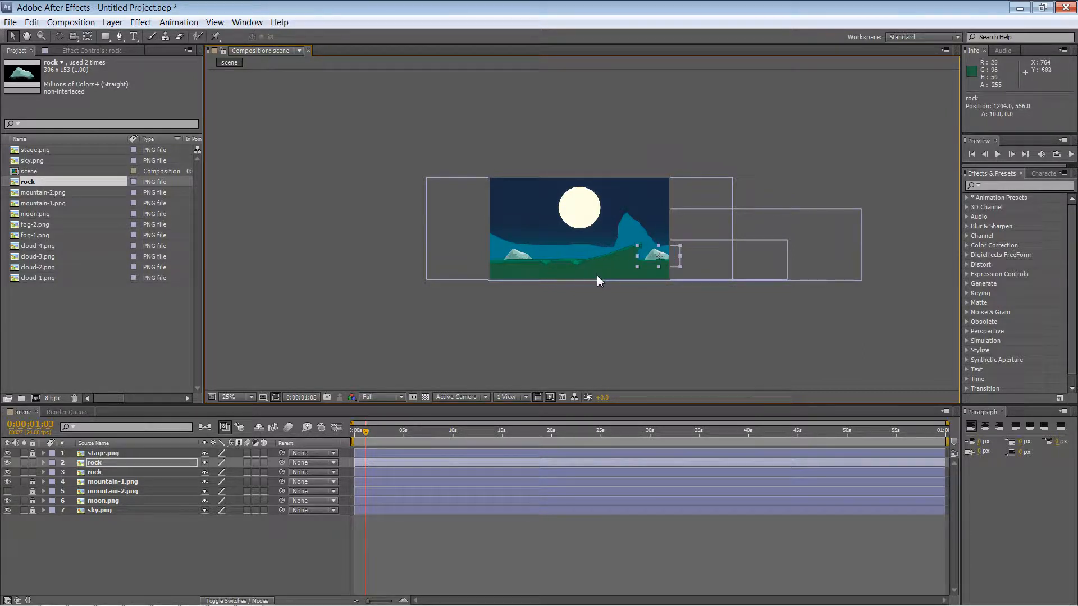
pyautogui.hotkey('shift', 'Right')
pyautogui.hotkey('shift', 'Right')
pyautogui.hotkey('shift', 'Right')
pyautogui.hotkey('shift', 'Right')
pyautogui.hotkey('shift', 'Right')
pyautogui.hotkey('shift', 'Right')
pyautogui.hotkey('shift', 'Right')
pyautogui.hotkey('shift', 'Right')
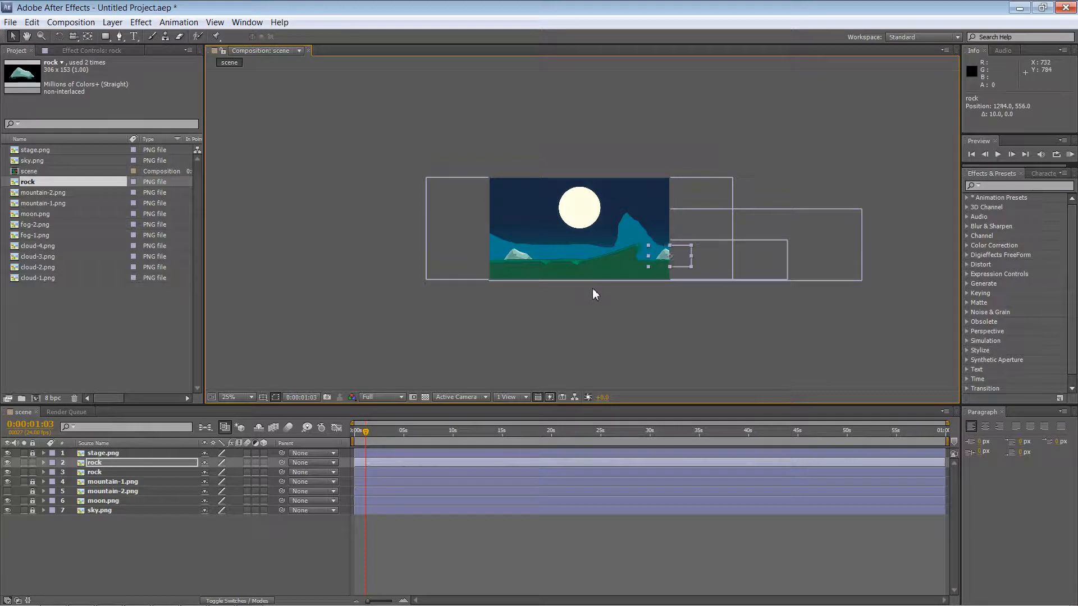
pyautogui.click(592, 309)
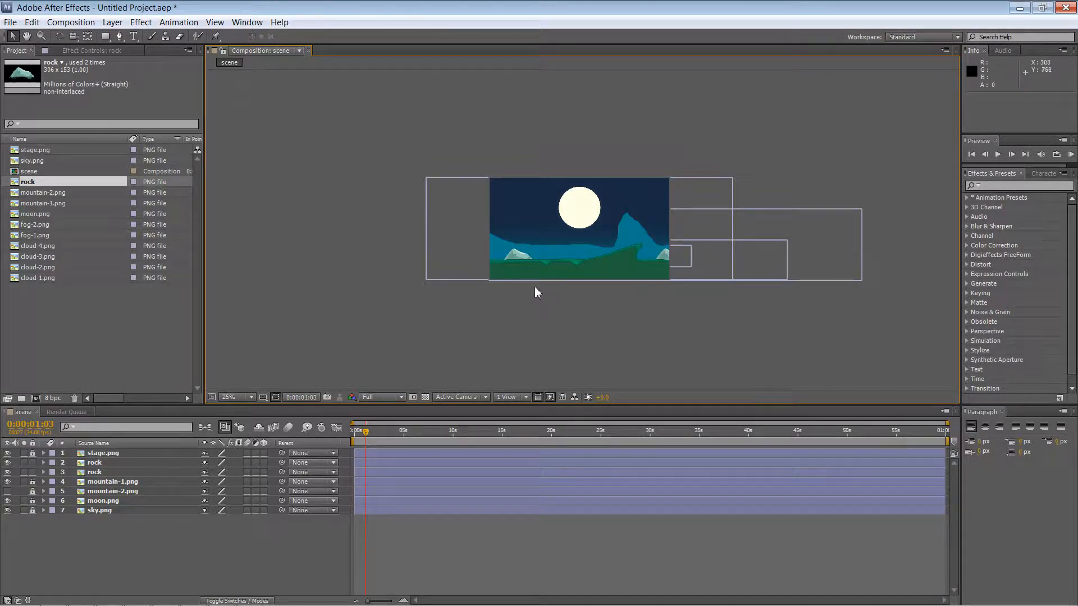
# - Add cloud-1.png and cloud-2.png to the left of the moon and cloud-3.png over its right side
pyautogui.click(40, 244)
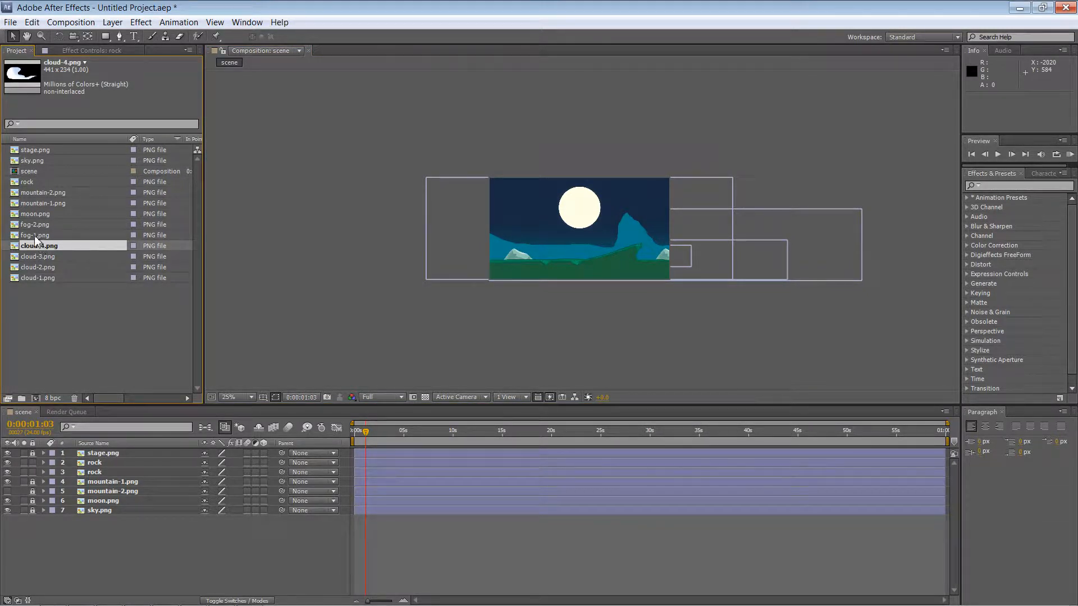
pyautogui.moveTo(42, 280); pyautogui.dragTo(536, 217)
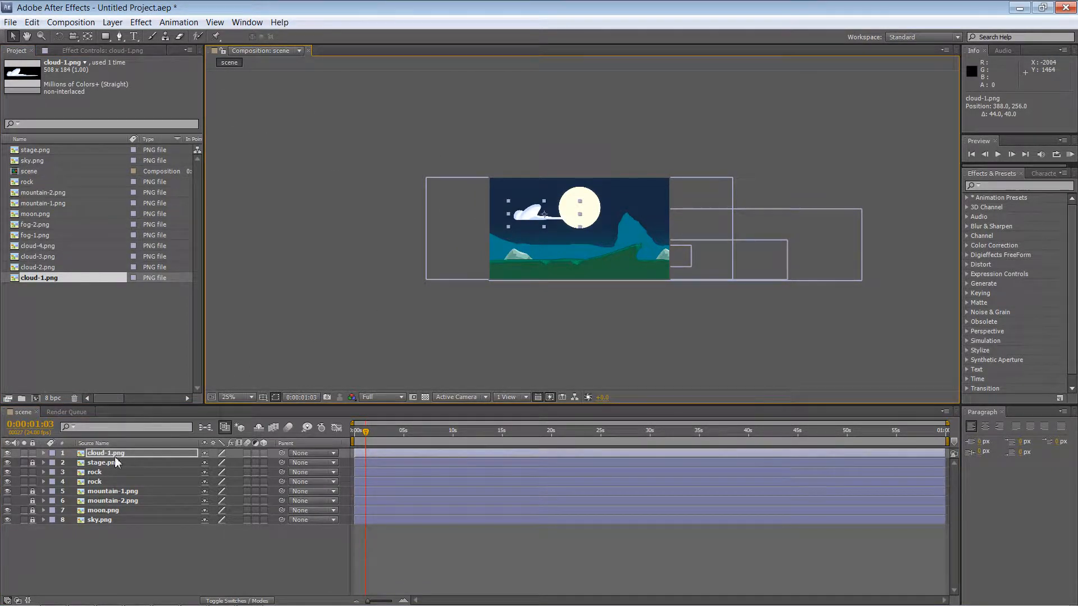
pyautogui.moveTo(515, 221); pyautogui.dragTo(517, 218)
pyautogui.moveTo(38, 266); pyautogui.dragTo(548, 201)
pyautogui.click(535, 160)
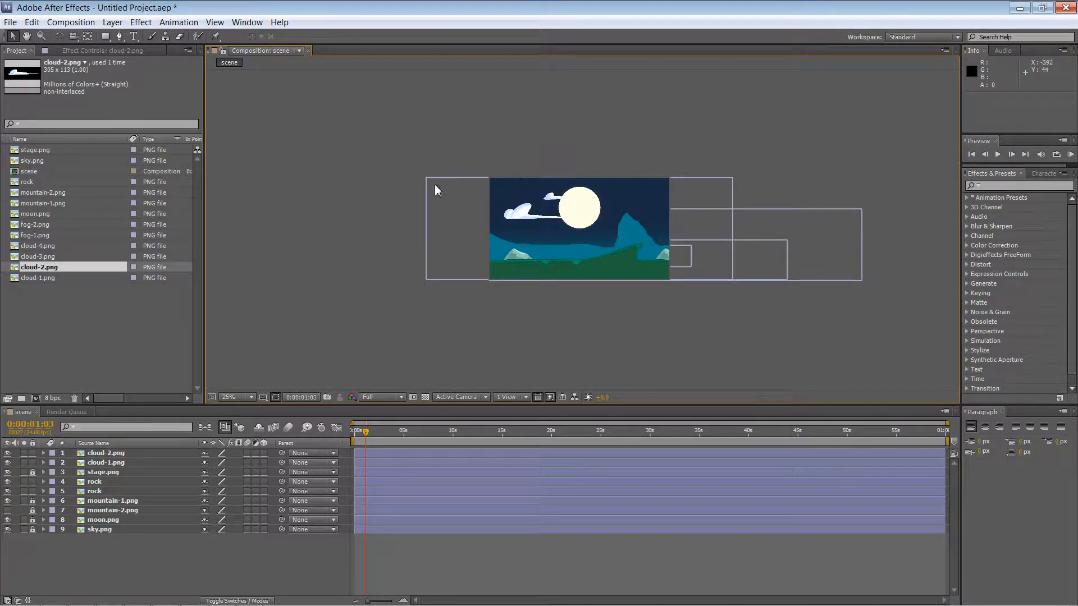
pyautogui.moveTo(30, 255); pyautogui.dragTo(600, 209)
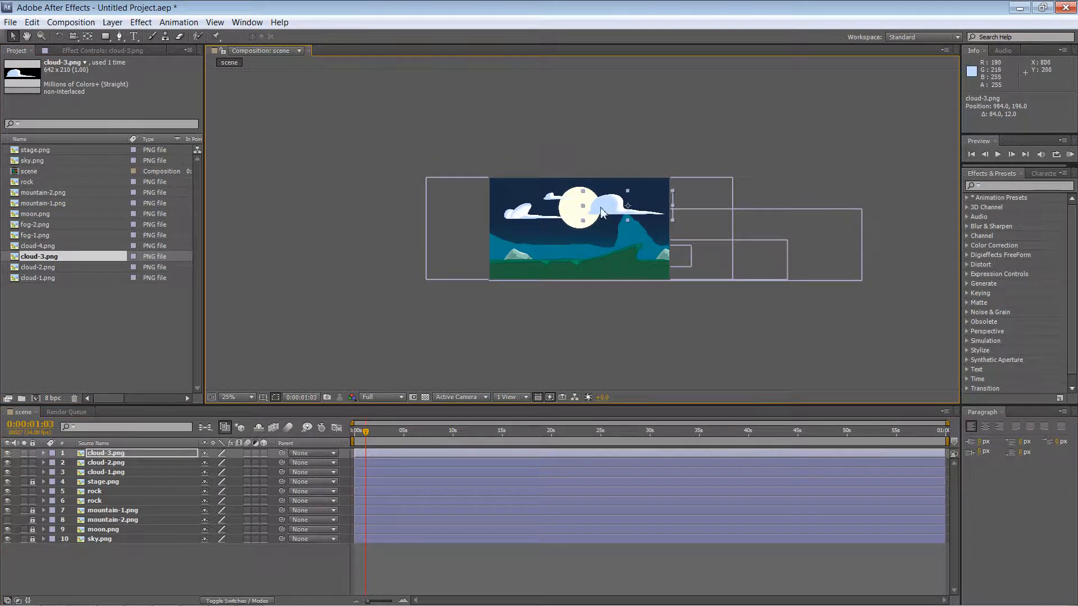
# - Move the three cloud layers together in the stacking order to sit between mountain-2.png and moon.png
pyautogui.click(111, 474)
pyautogui.keyDown('shift'); pyautogui.click(122, 454); pyautogui.keyUp('shift')
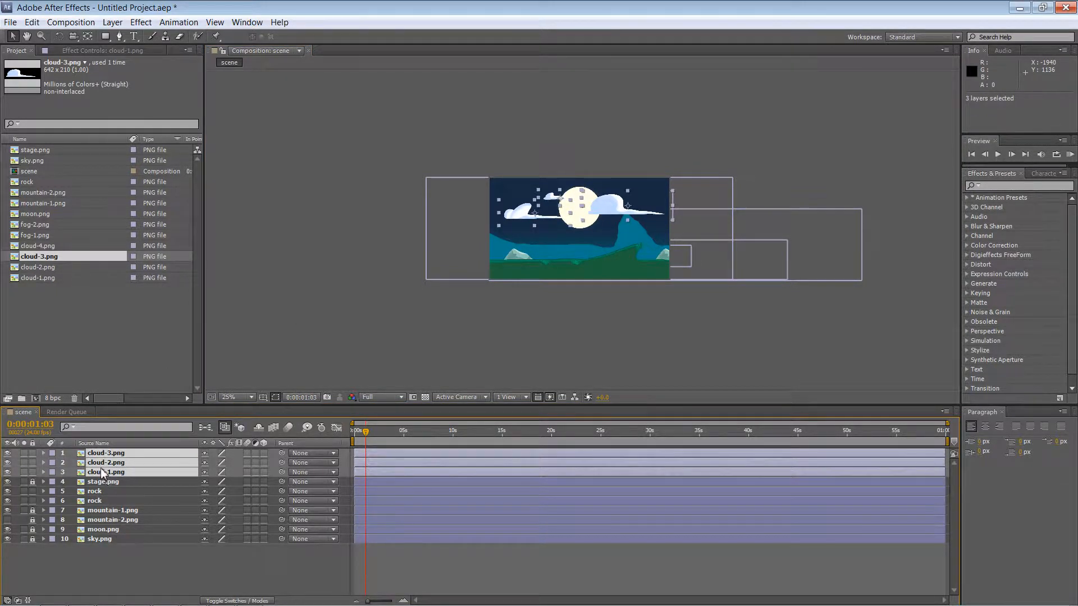
pyautogui.moveTo(102, 474); pyautogui.dragTo(100, 523)
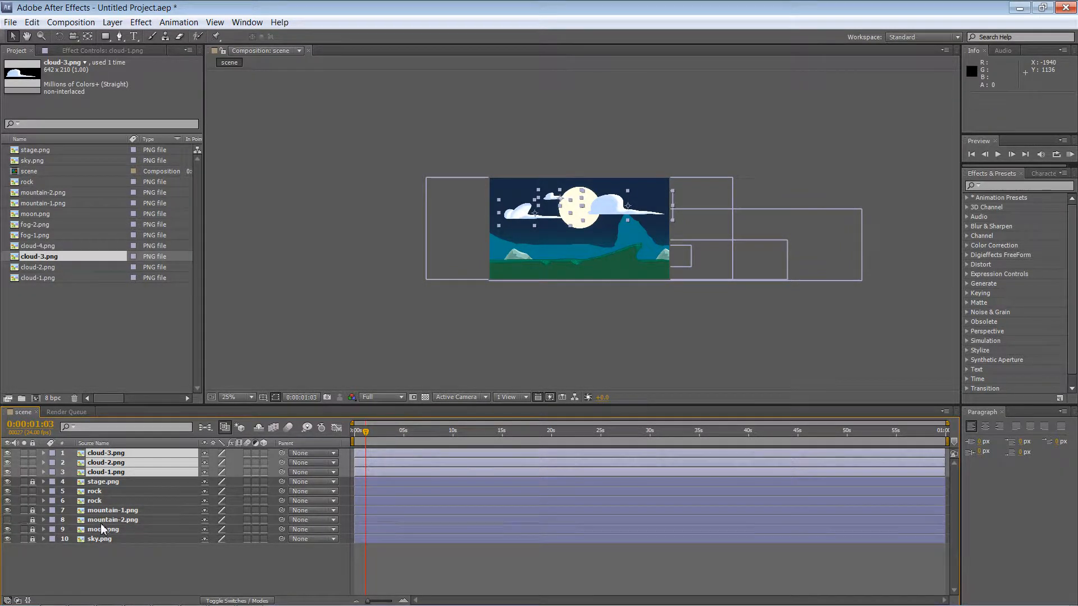
pyautogui.click(278, 285)
# - Scale cloud-3.png down proportionally to roughly two thirds of its size
pyautogui.click(621, 211)
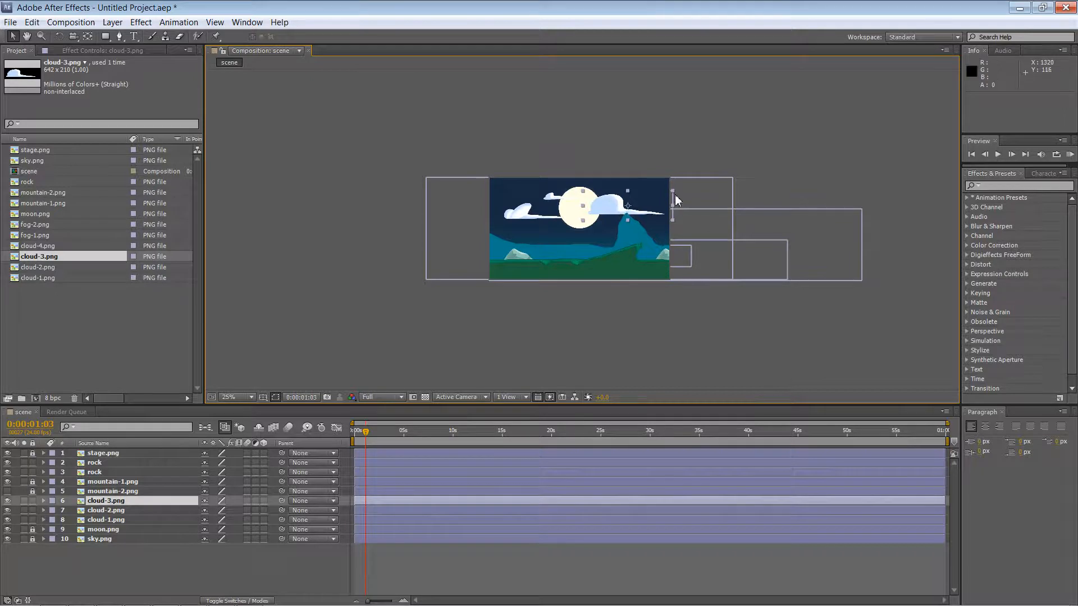
pyautogui.moveTo(672, 191); pyautogui.dragTo(664, 196)
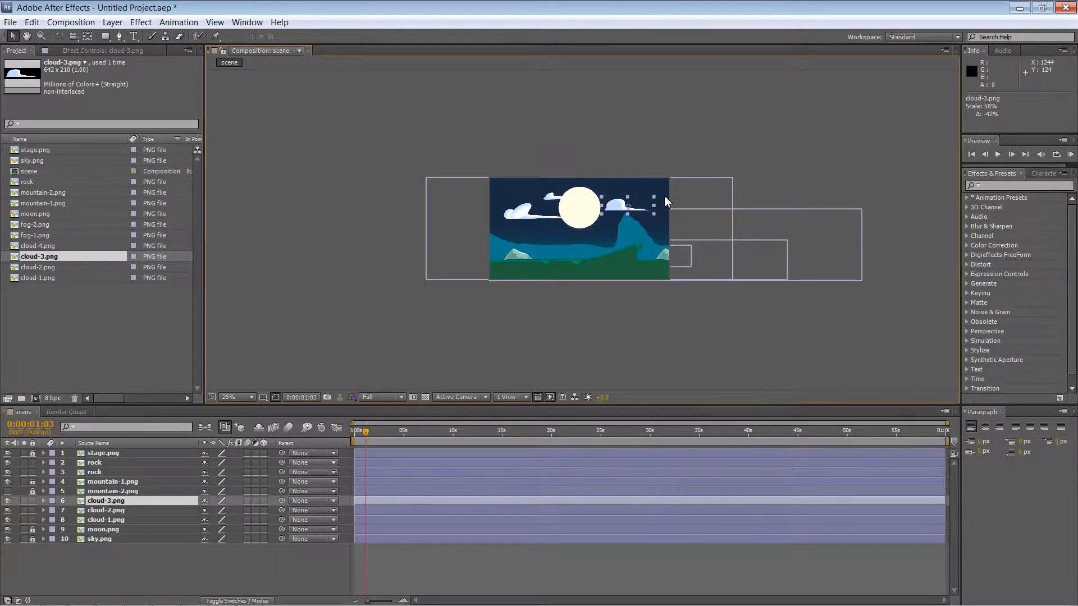
pyautogui.click(645, 170)
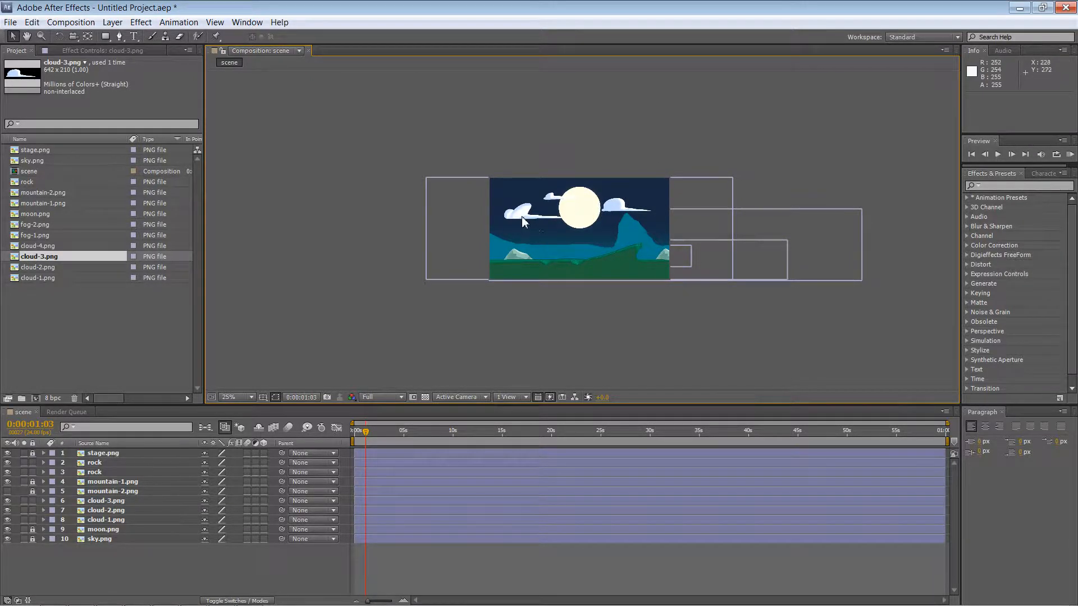
# - Spread out the clouds: cloud-1.png to about 344, 308, cloud-3.png to about 1328, 132 and cloud-2.png over the mountain peak
pyautogui.moveTo(522, 221); pyautogui.dragTo(526, 229)
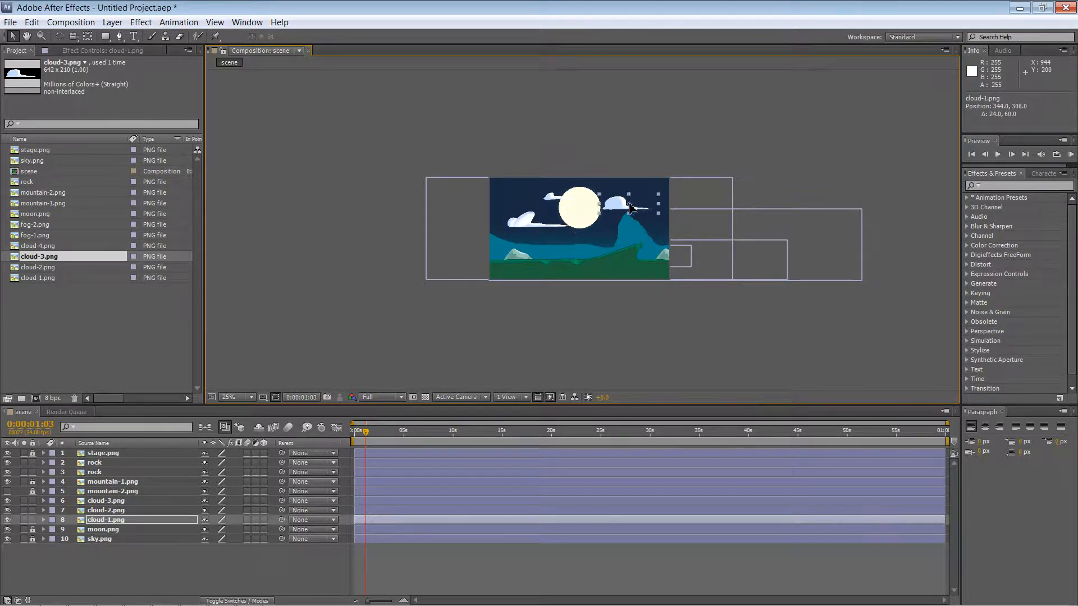
pyautogui.moveTo(631, 209); pyautogui.dragTo(683, 200)
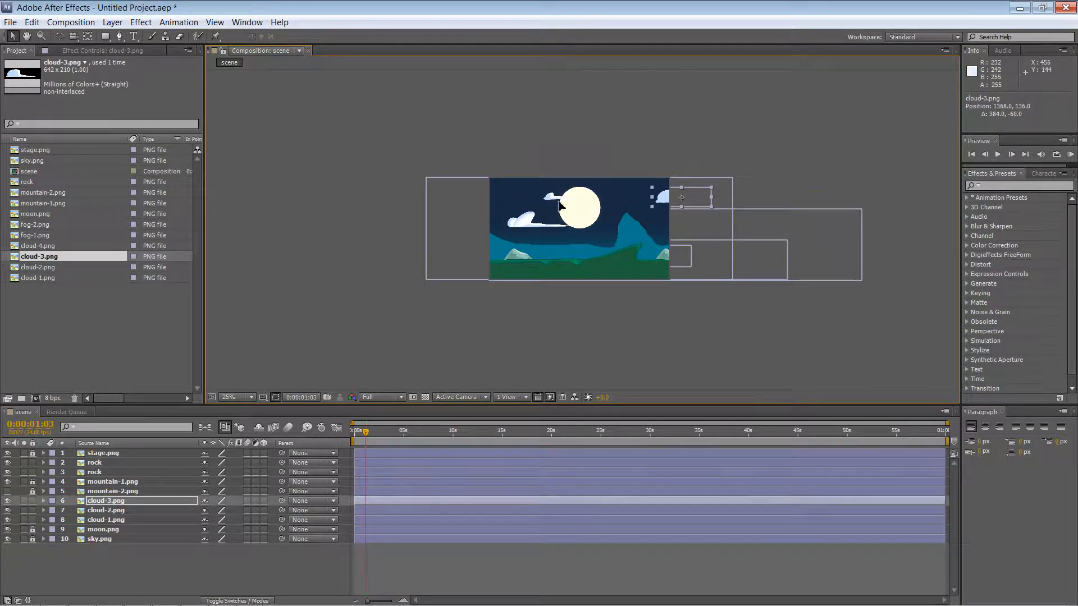
pyautogui.moveTo(560, 206); pyautogui.dragTo(655, 200)
pyautogui.click(630, 241)
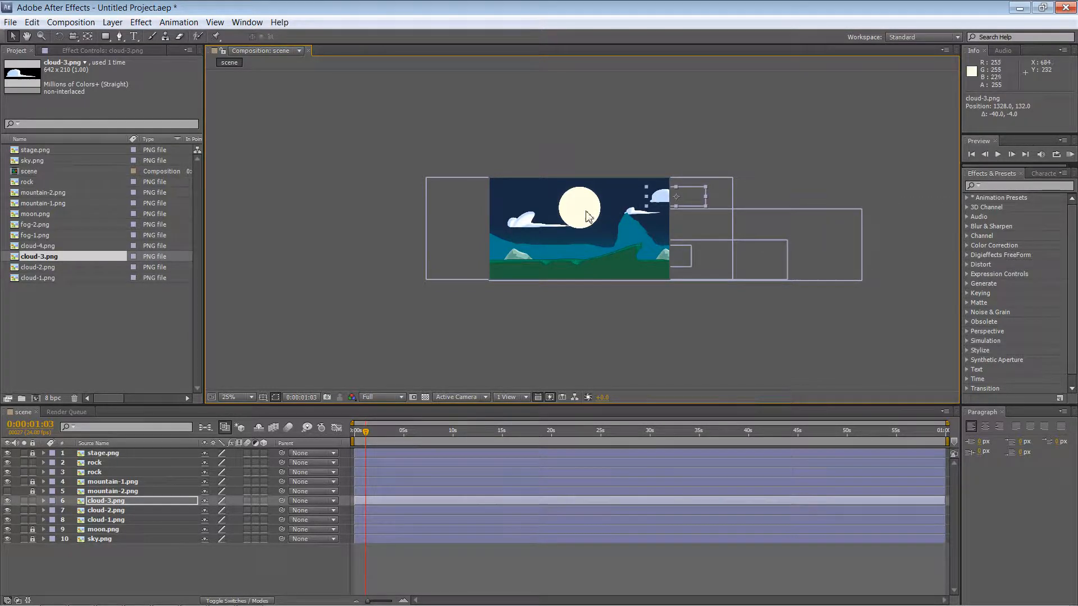
# - Add cloud-4.png directly below the mountain-2.png layer, place it over the moon at about 548, 172, and nudge cloud-1.png slightly lower
pyautogui.click(45, 246)
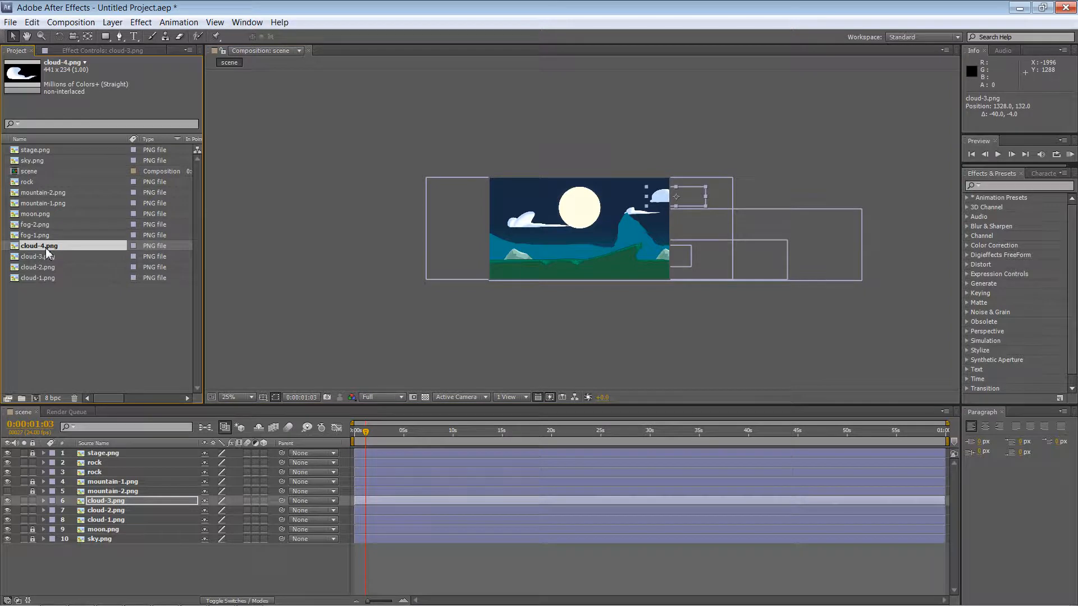
pyautogui.moveTo(45, 248); pyautogui.dragTo(92, 499)
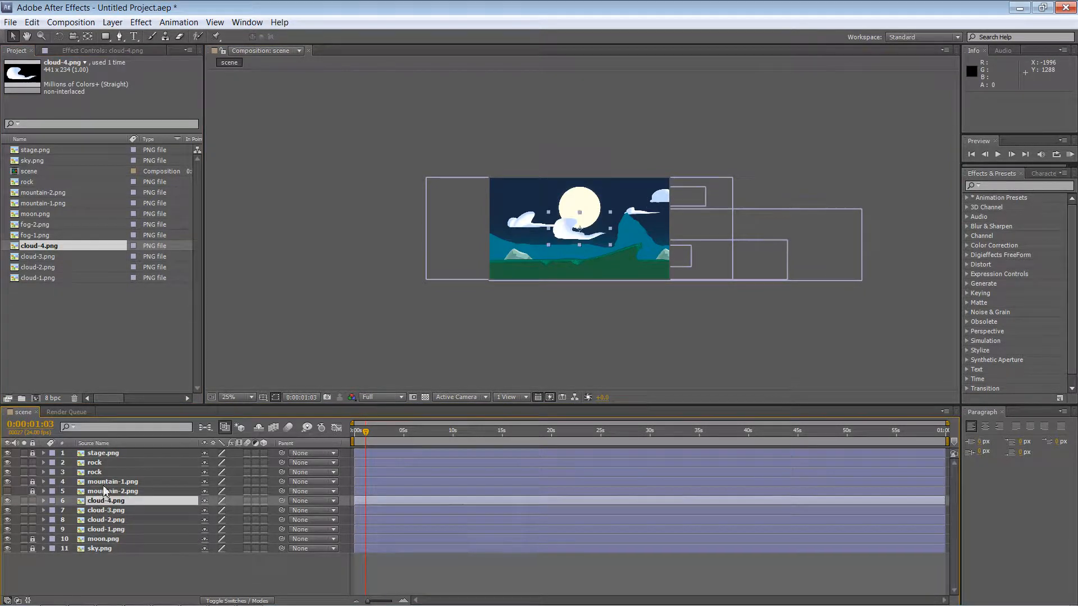
pyautogui.moveTo(566, 231); pyautogui.dragTo(560, 201)
pyautogui.moveTo(515, 231); pyautogui.dragTo(512, 234)
pyautogui.moveTo(563, 203); pyautogui.dragTo(556, 203)
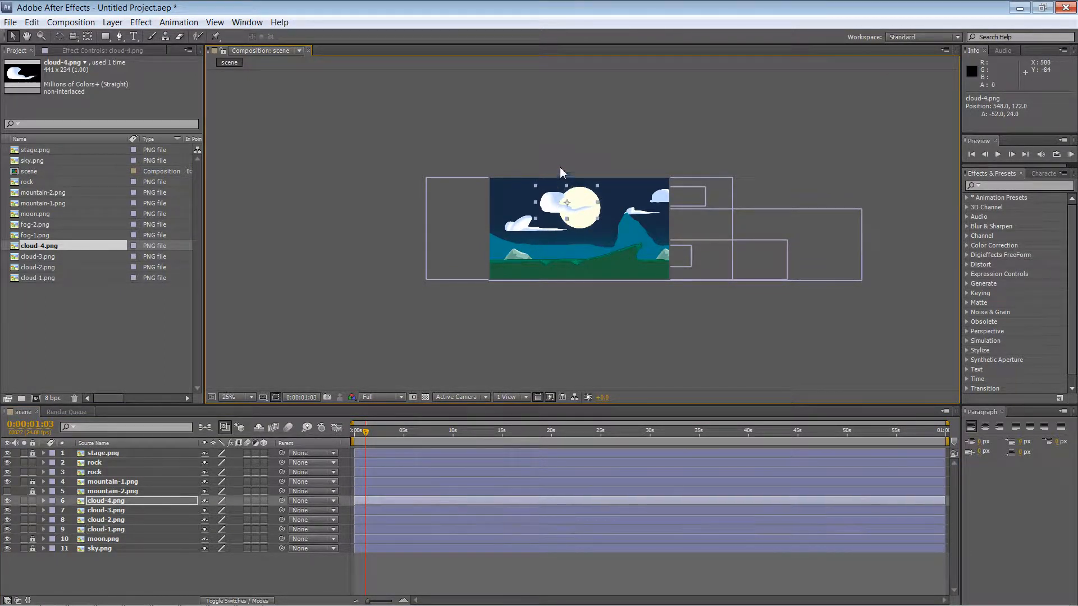
pyautogui.click(563, 158)
# - Fine-tune the sky by shifting cloud-2.png, cloud-4.png and cloud-3.png slightly to the left
pyautogui.moveTo(629, 214); pyautogui.dragTo(626, 215)
pyautogui.click(675, 174)
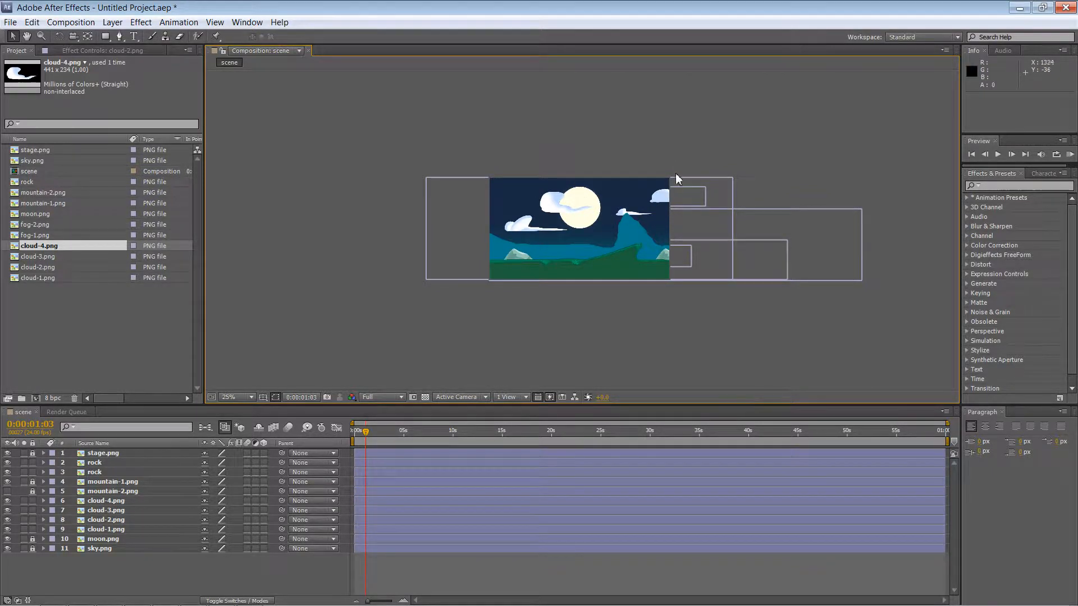
pyautogui.moveTo(555, 204); pyautogui.dragTo(553, 198)
pyautogui.moveTo(663, 197); pyautogui.dragTo(658, 195)
pyautogui.click(649, 175)
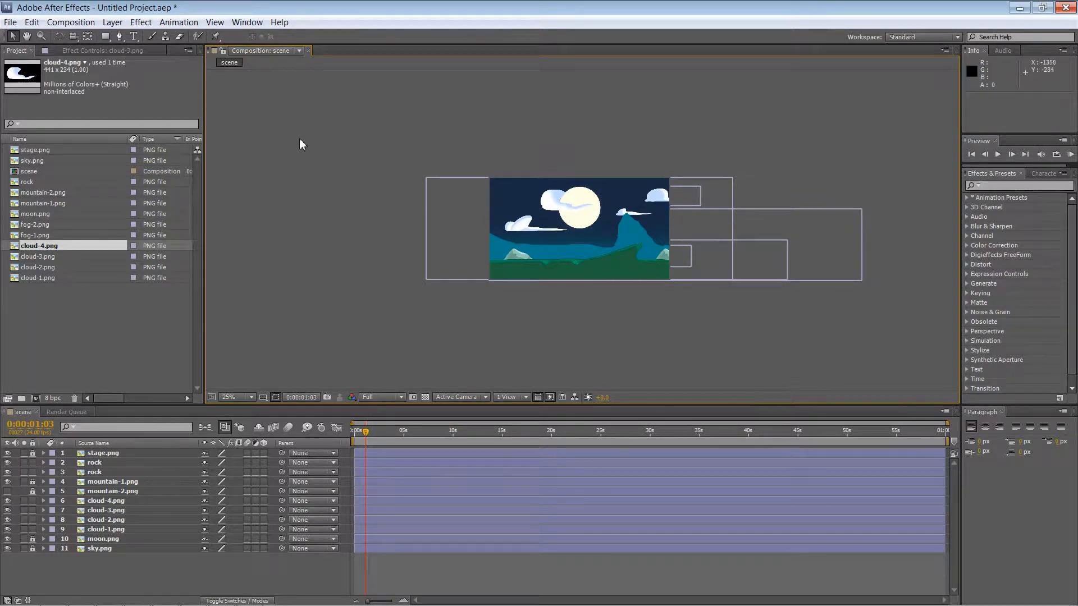
# - Duplicate cloud-2.png and move one of the two clouds across to the frame's left edge
pyautogui.click(622, 213)
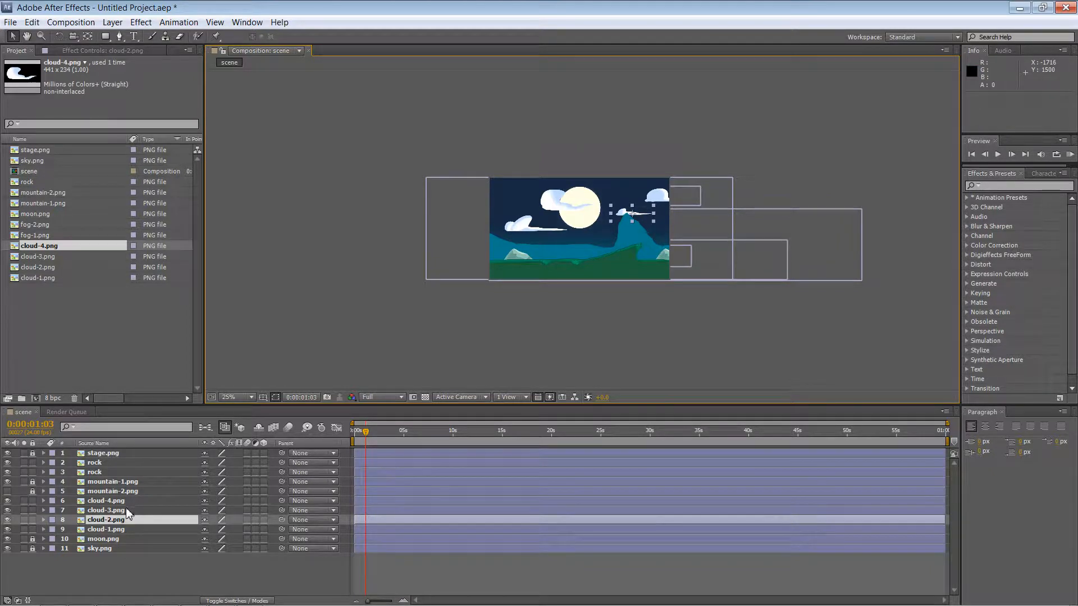
pyautogui.hotkey('ctrl', 'd')
pyautogui.moveTo(619, 215); pyautogui.dragTo(497, 214)
# - Rearrange the clouds with cloud-3.png farther inside the frame, a cloud-2.png at about 1316, 260, cloud-1.png below the moon and cloud-4.png at its upper left
pyautogui.moveTo(563, 203); pyautogui.dragTo(568, 198)
pyautogui.moveTo(649, 217)
pyautogui.mouseDown()
pyautogui.moveTo(712, 215)
pyautogui.moveTo(682, 218)
pyautogui.moveTo(696, 220)
pyautogui.moveTo(643, 200)
pyautogui.moveTo(658, 205)
pyautogui.mouseUp()
pyautogui.click(656, 201)
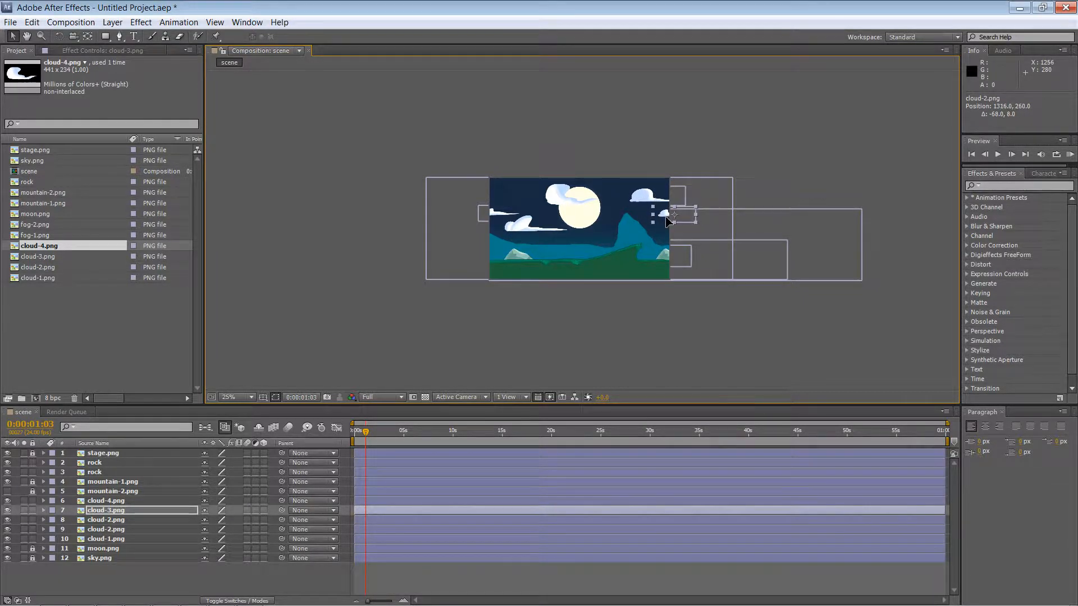
pyautogui.moveTo(502, 216); pyautogui.dragTo(556, 200)
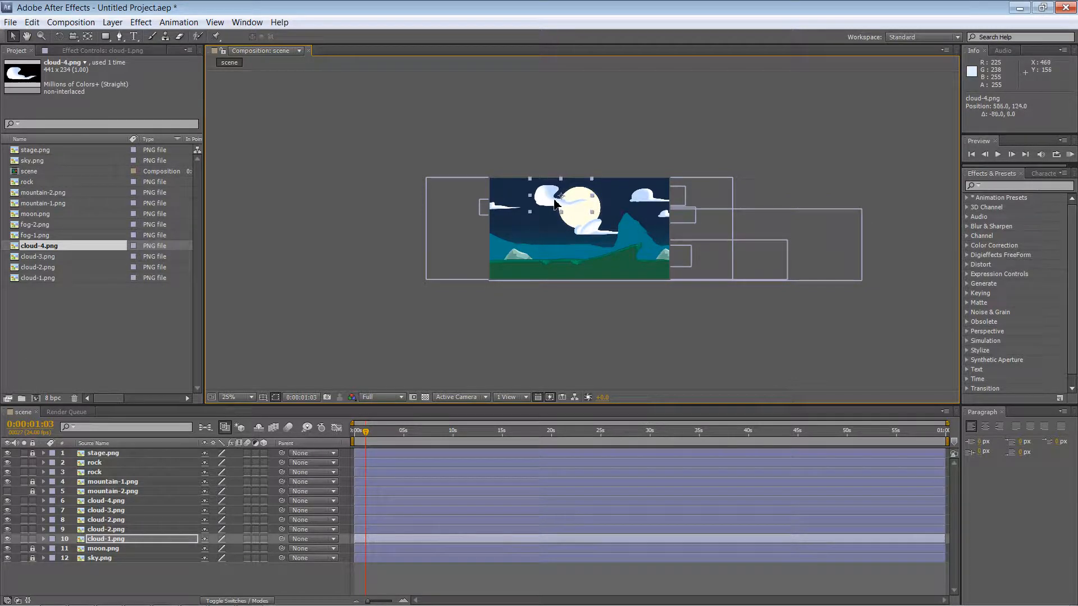
# - Add fog-1.png as the top layer of the scene and lower it over the ground to 640, 588
pyautogui.click(627, 143)
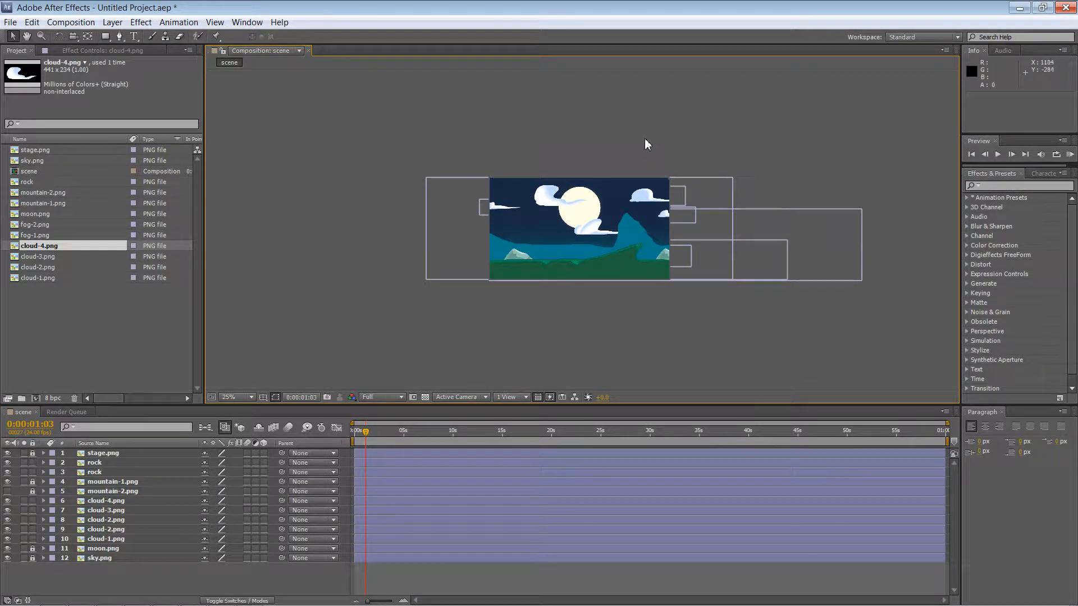
pyautogui.click(39, 234)
pyautogui.moveTo(41, 241); pyautogui.dragTo(125, 451)
pyautogui.moveTo(510, 235); pyautogui.dragTo(512, 263)
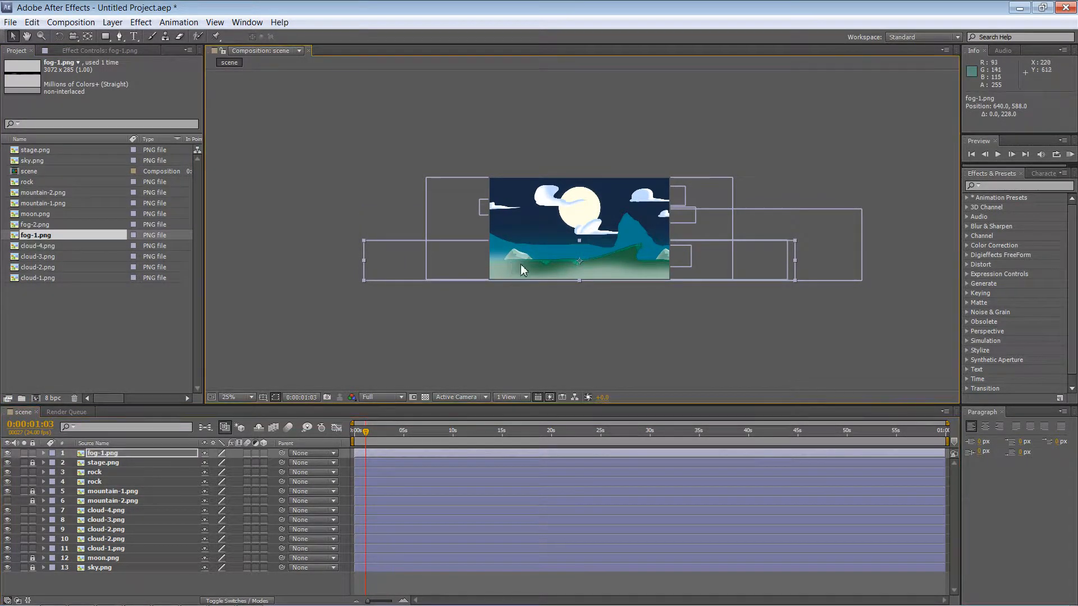
# - Shift fog-1.png horizontally to 1520, 588 so its left end lines up with the frame's left edge
pyautogui.hotkey('shift', 'Right')
pyautogui.hotkey('shift', 'Right')
pyautogui.hotkey('shift', 'Right')
pyautogui.hotkey('shift', 'Right')
pyautogui.hotkey('shift', 'Right')
pyautogui.hotkey('shift', 'Right')
pyautogui.hotkey('shift', 'Right')
pyautogui.hotkey('shift', 'Right')
pyautogui.hotkey('shift', 'Right')
pyautogui.hotkey('shift', 'Right')
pyautogui.hotkey('shift', 'Right')
pyautogui.hotkey('shift', 'Right')
pyautogui.hotkey('shift', 'Right')
pyautogui.hotkey('shift', 'Right')
pyautogui.hotkey('shift', 'Right')
pyautogui.hotkey('shift', 'Right')
pyautogui.hotkey('shift', 'Right')
pyautogui.hotkey('shift', 'Right')
pyautogui.hotkey('shift', 'Right')
pyautogui.hotkey('shift', 'Right')
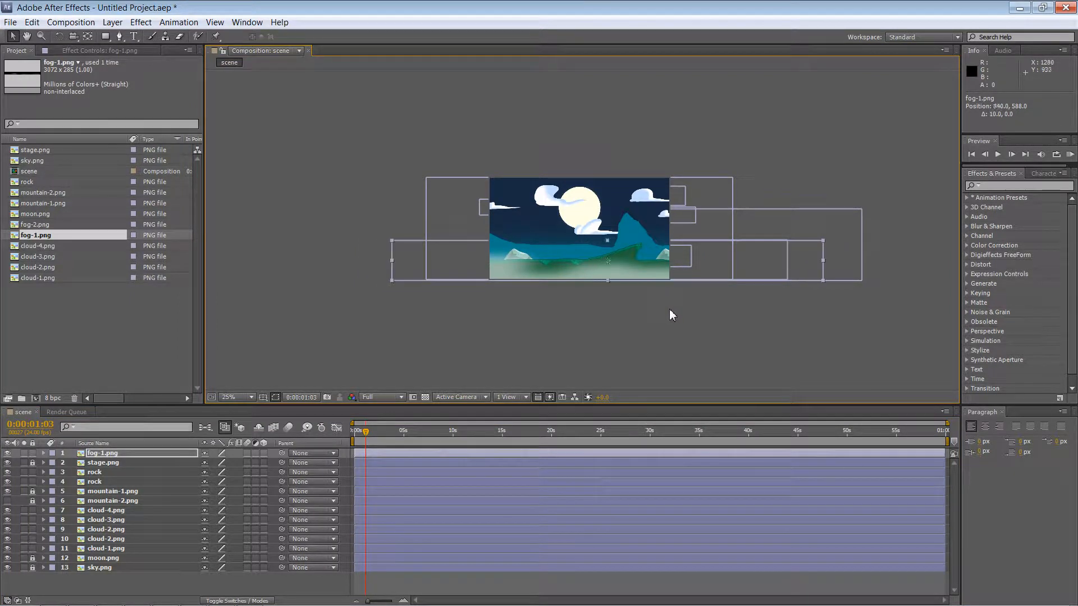
pyautogui.hotkey('shift', 'Right')
pyautogui.hotkey('shift', 'Right')
pyautogui.hotkey('shift', 'Right')
pyautogui.hotkey('shift', 'Right')
pyautogui.hotkey('shift', 'Right')
pyautogui.hotkey('shift', 'Right')
pyautogui.hotkey('shift', 'Right')
pyautogui.hotkey('shift', 'Right')
pyautogui.hotkey('shift', 'Right')
pyautogui.hotkey('shift', 'Right')
pyautogui.hotkey('shift', 'Right')
pyautogui.hotkey('shift', 'Right')
pyautogui.hotkey('shift', 'Right')
pyautogui.hotkey('shift', 'Right')
pyautogui.hotkey('shift', 'Right')
pyautogui.hotkey('shift', 'Right')
pyautogui.hotkey('shift', 'Right')
pyautogui.hotkey('shift', 'Right')
pyautogui.hotkey('shift', 'Right')
pyautogui.hotkey('shift', 'Right')
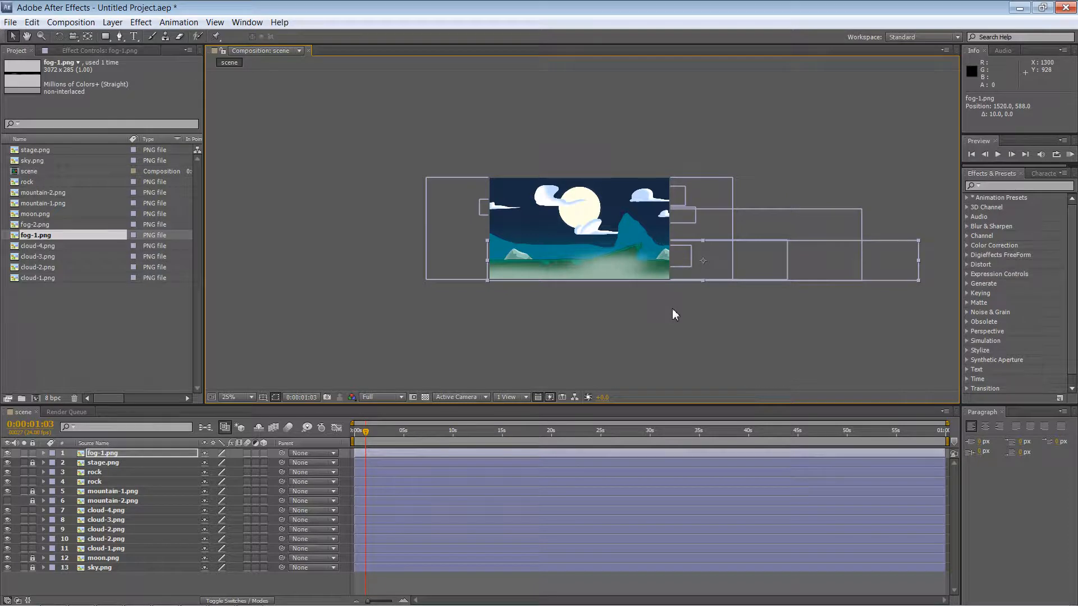
pyautogui.click(836, 305)
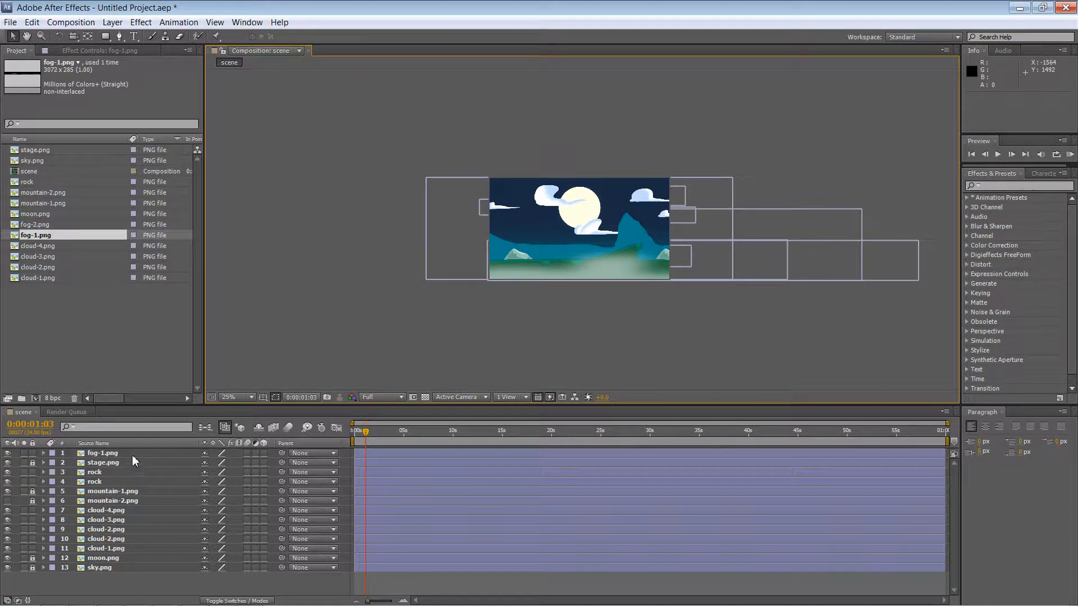
pyautogui.click(45, 224)
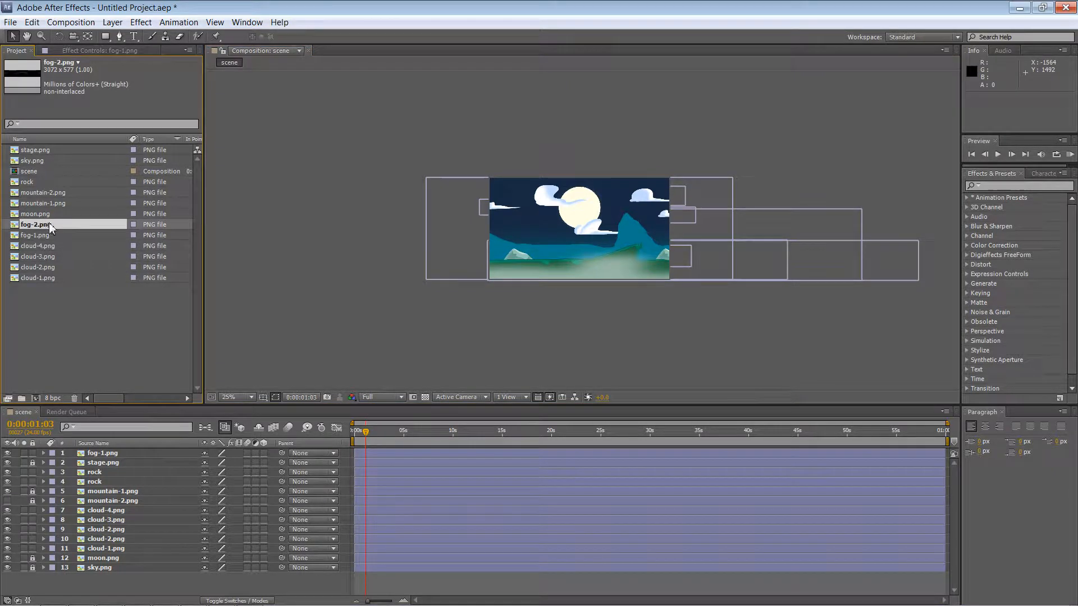
pyautogui.moveTo(49, 227); pyautogui.dragTo(561, 229)
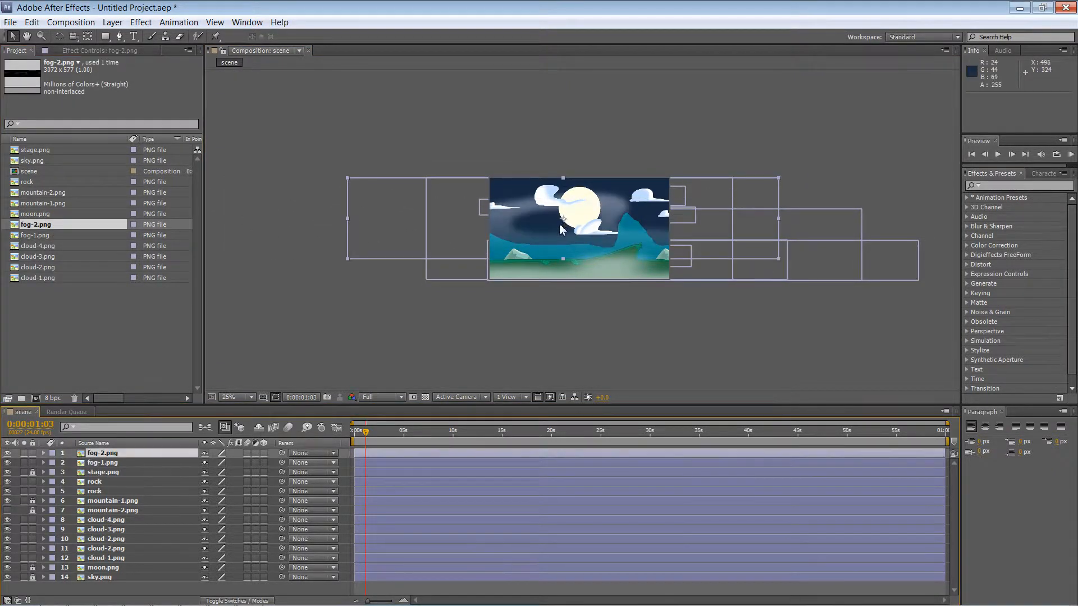
pyautogui.hotkey('ctrl', 'z')
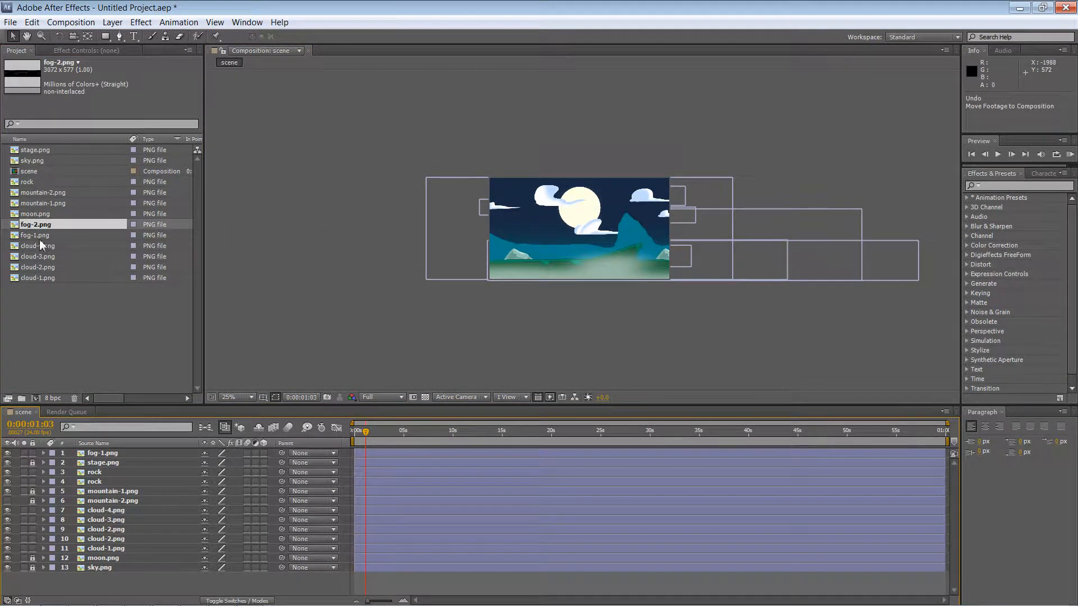
# - Add fog-2.png directly below stage.png, scale it to about 64% and lower it to the frame's bottom edge
pyautogui.moveTo(42, 224); pyautogui.dragTo(94, 466)
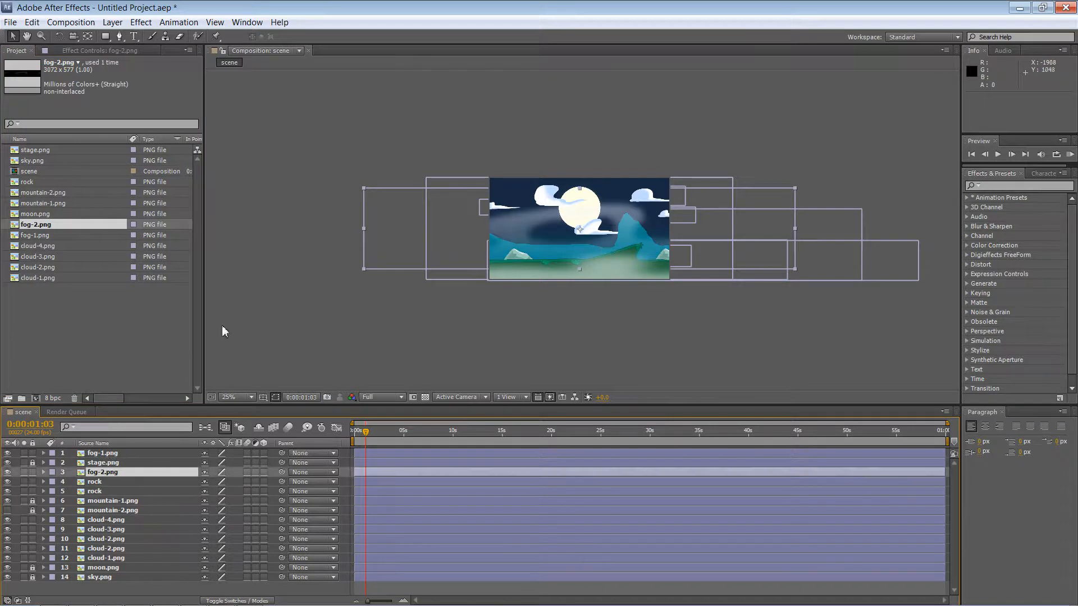
pyautogui.moveTo(522, 233); pyautogui.dragTo(521, 244)
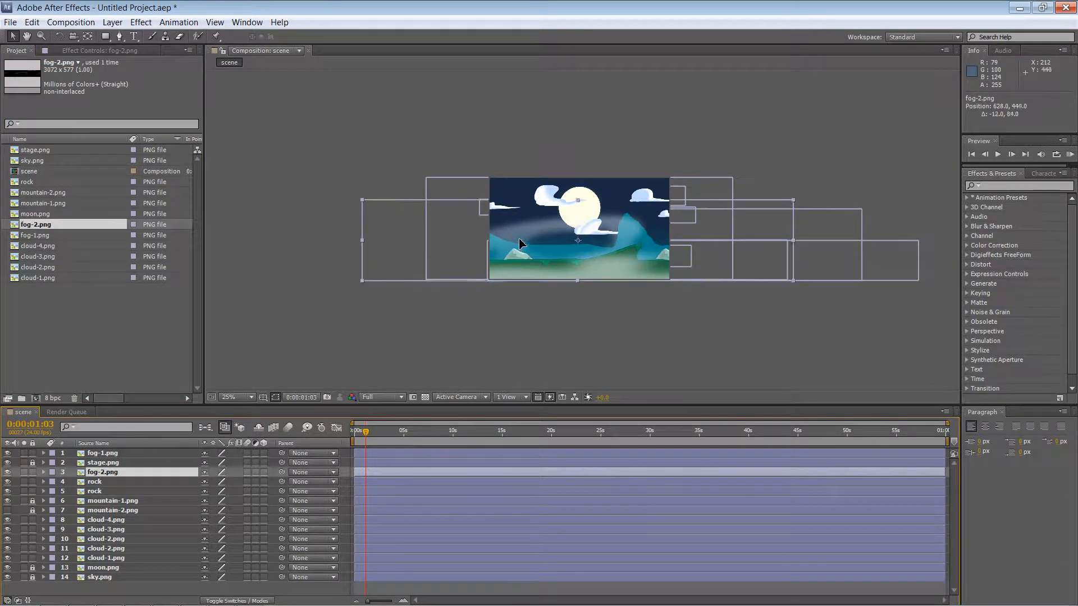
pyautogui.moveTo(362, 199)
pyautogui.mouseDown()
pyautogui.moveTo(399, 230)
pyautogui.moveTo(370, 219)
pyautogui.mouseUp()
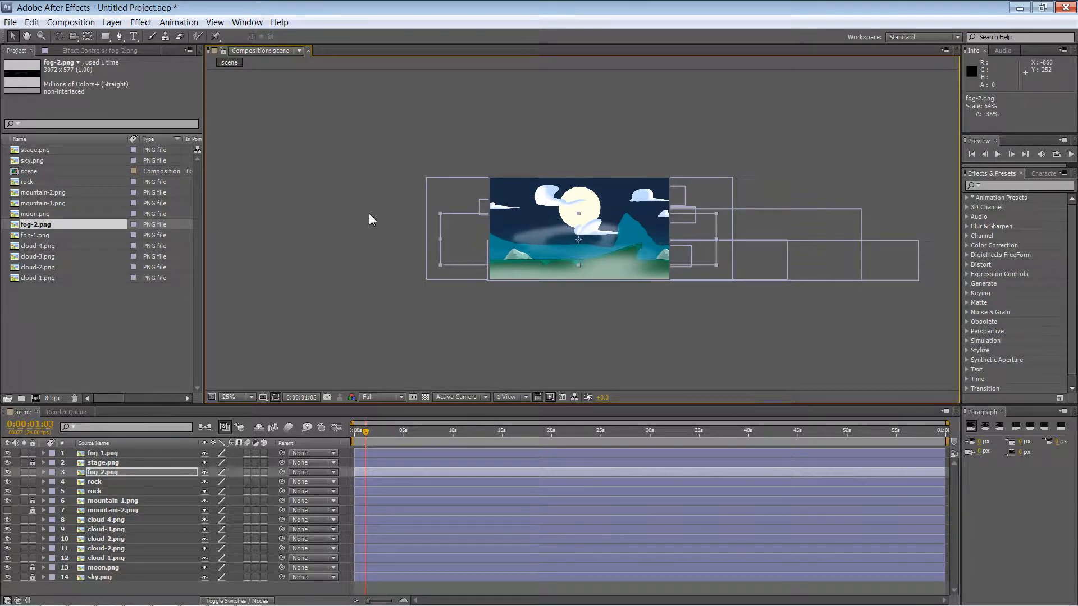
pyautogui.moveTo(535, 245); pyautogui.dragTo(551, 255)
# - Reorder the layers so fog-2.png is on top and fog-1.png sits directly below stage.png
pyautogui.moveTo(107, 453); pyautogui.dragTo(132, 454)
pyautogui.click(119, 464)
pyautogui.doubleClick(124, 463)
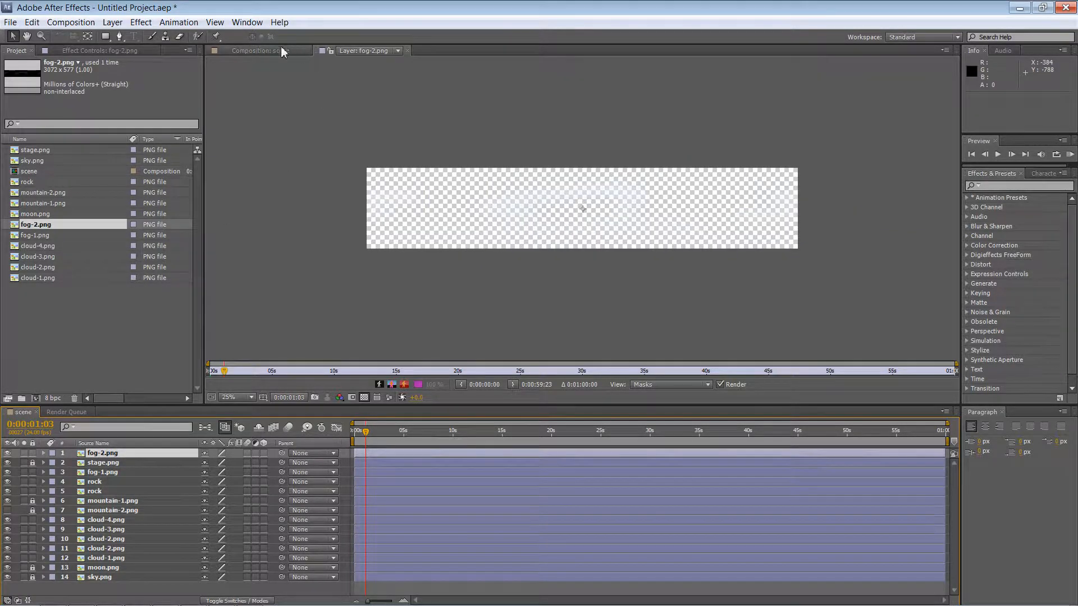
pyautogui.click(408, 51)
pyautogui.click(691, 186)
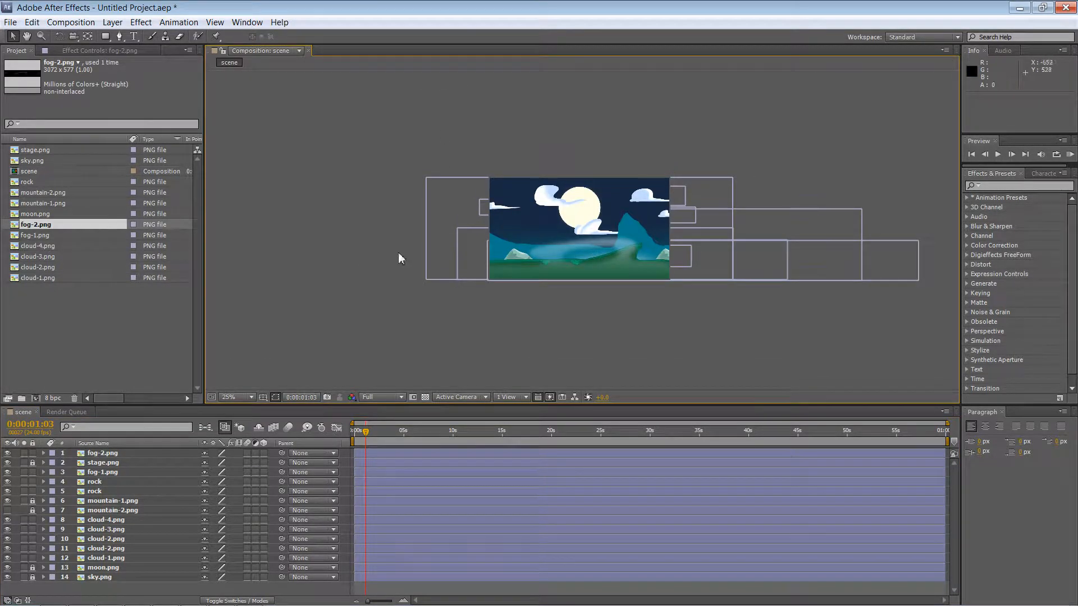
pyautogui.click(109, 456)
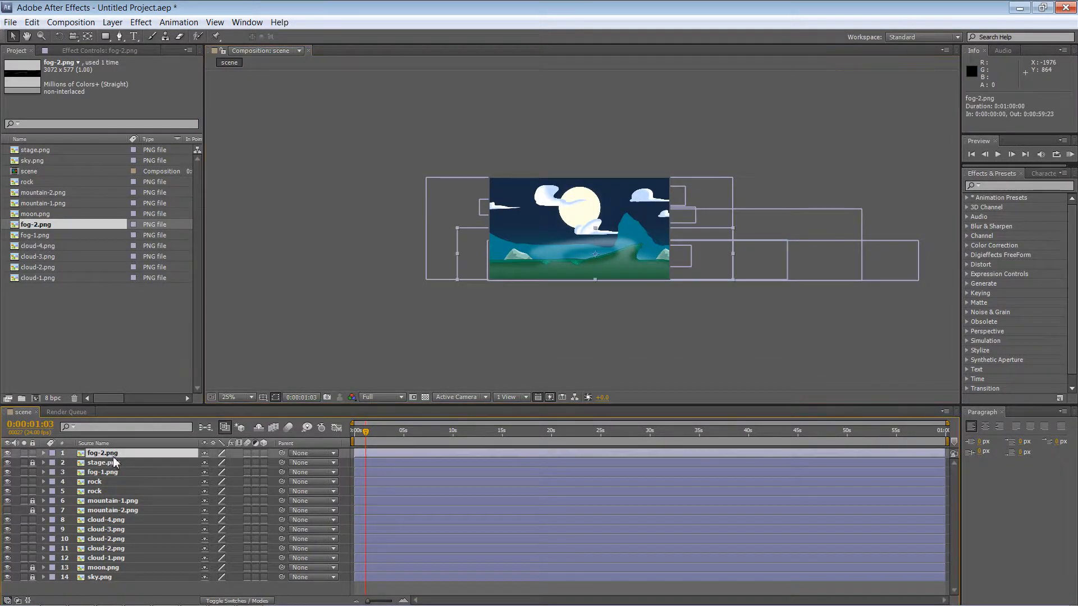
pyautogui.click(408, 369)
pyautogui.click(105, 455)
pyautogui.click(525, 260)
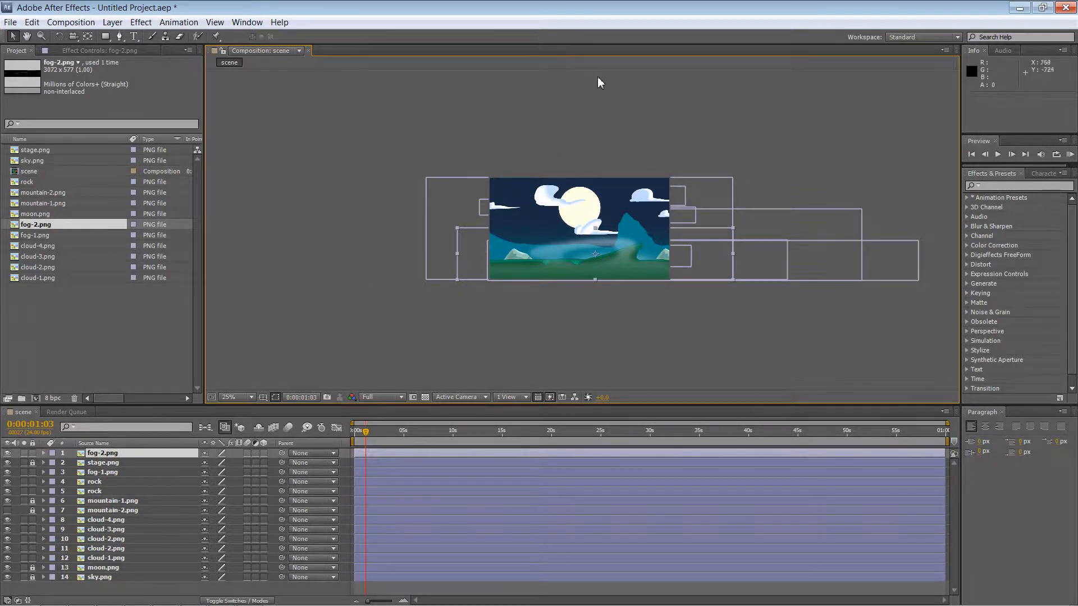
pyautogui.click(595, 136)
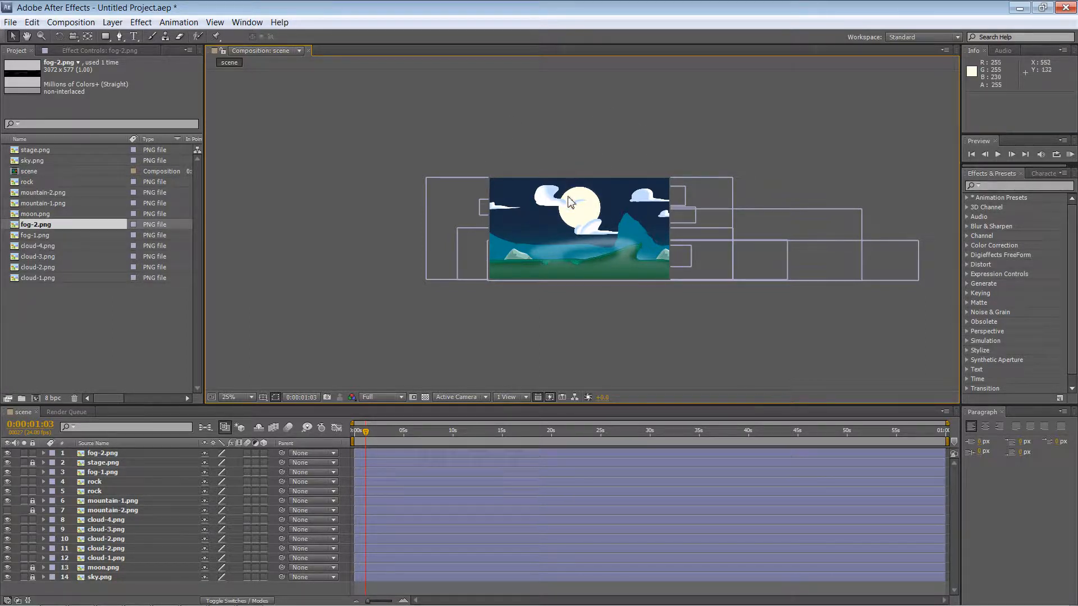
# - Return the current time to 0:00:00:00 and add a new null object to the scene
pyautogui.moveTo(369, 441); pyautogui.dragTo(442, 441)
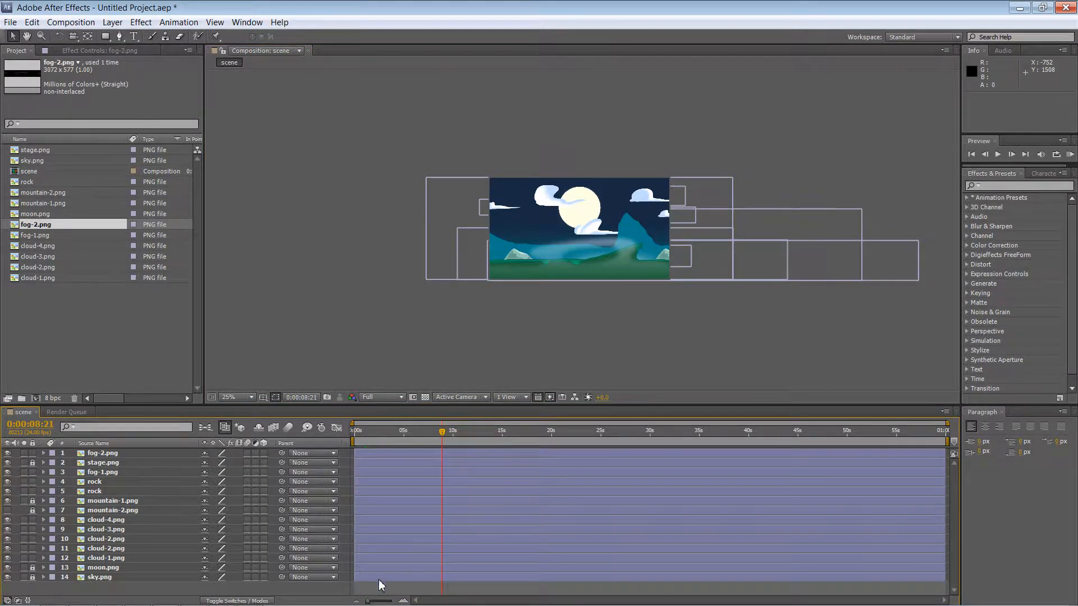
pyautogui.moveTo(447, 433); pyautogui.dragTo(314, 408)
pyautogui.rightClick(354, 147)
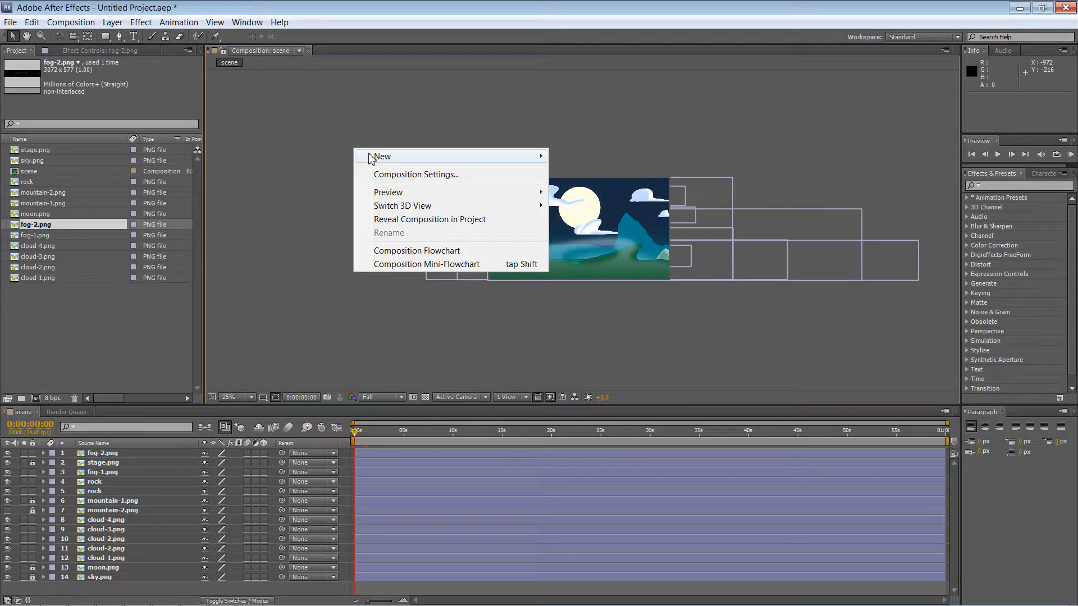
pyautogui.moveTo(376, 161)
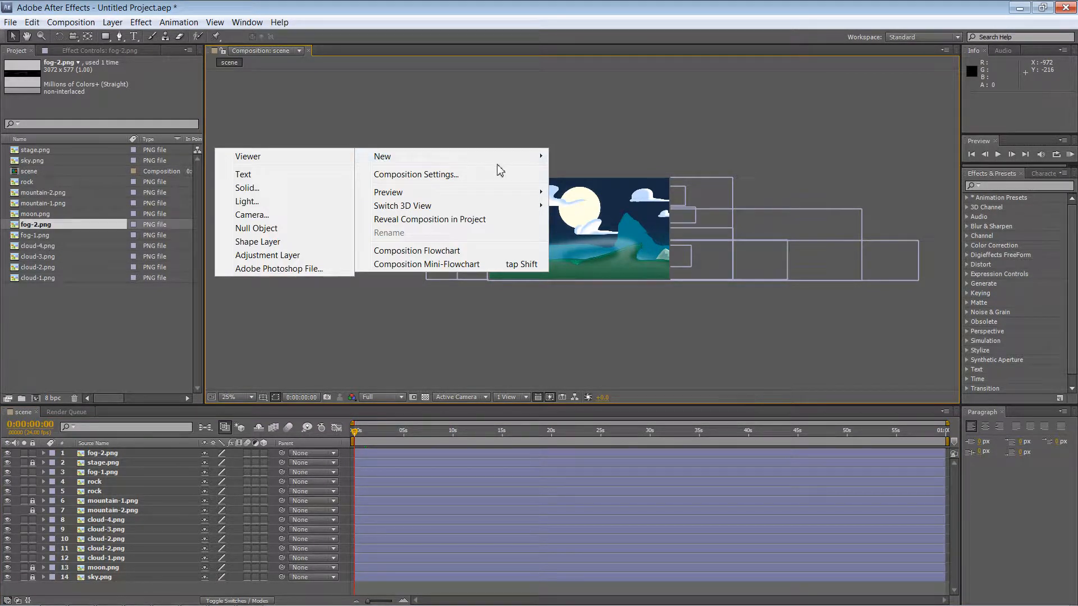
pyautogui.click(261, 228)
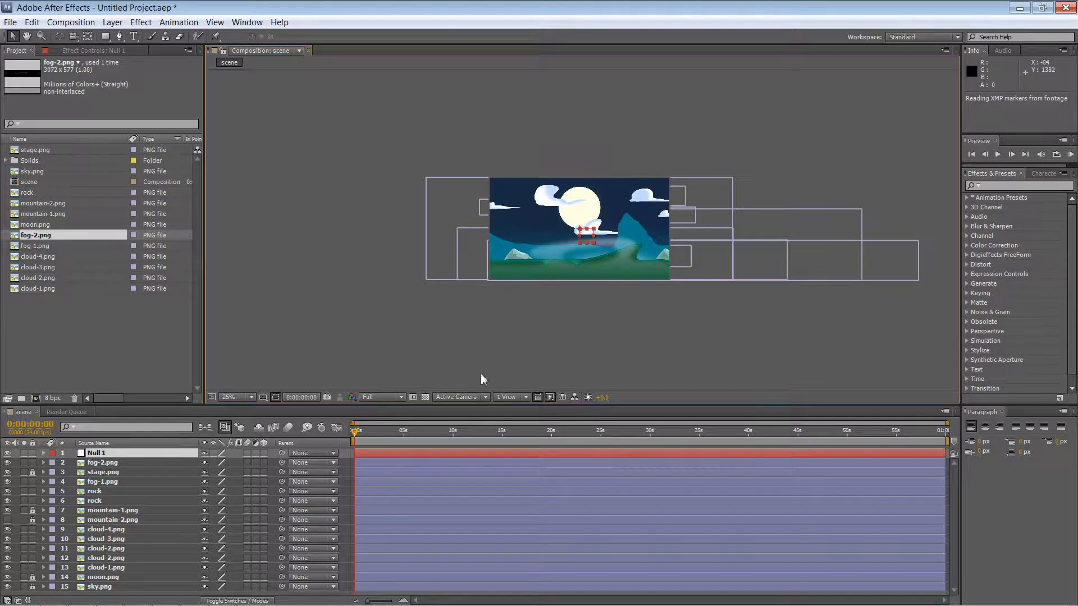
# - Rename the null object FG_Null and move it straight up above the frame to 640, -380
pyautogui.rightClick(99, 452)
pyautogui.click(130, 446)
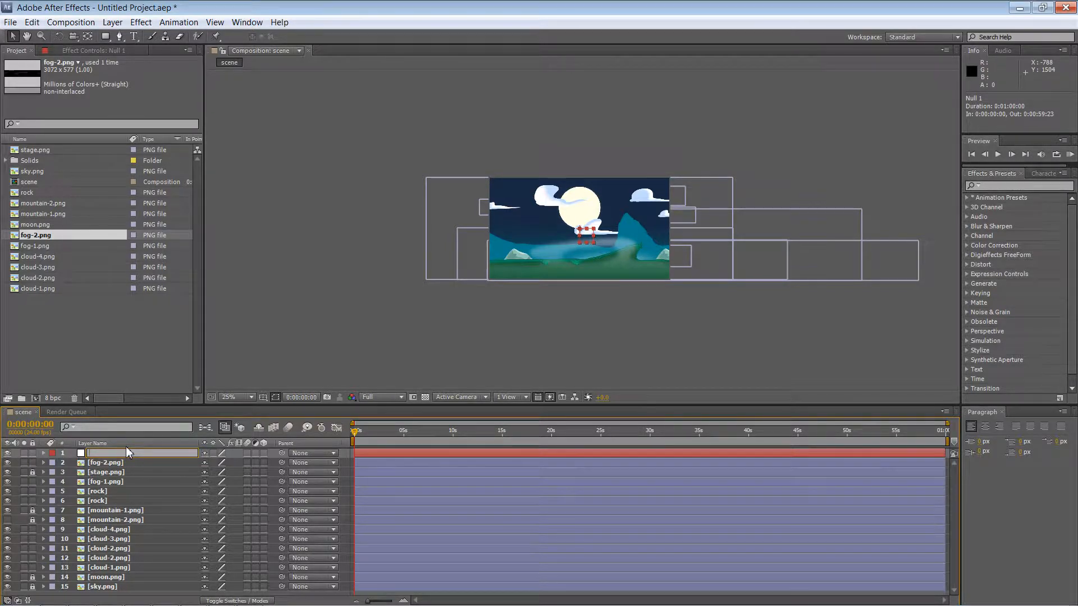
pyautogui.write('FG_Null')
pyautogui.press('Return')
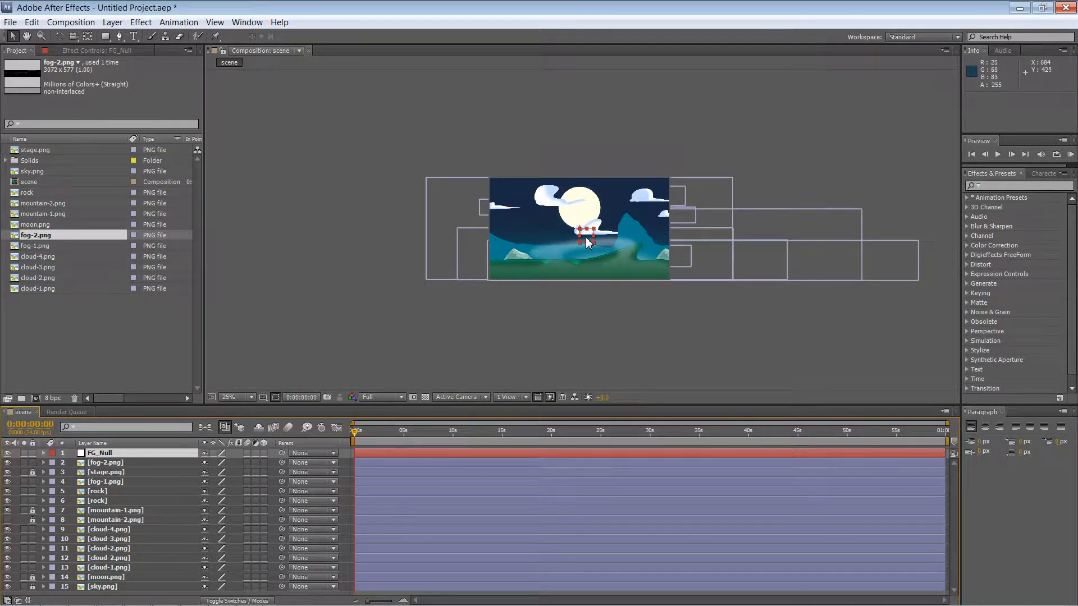
pyautogui.moveTo(590, 236); pyautogui.dragTo(584, 129)
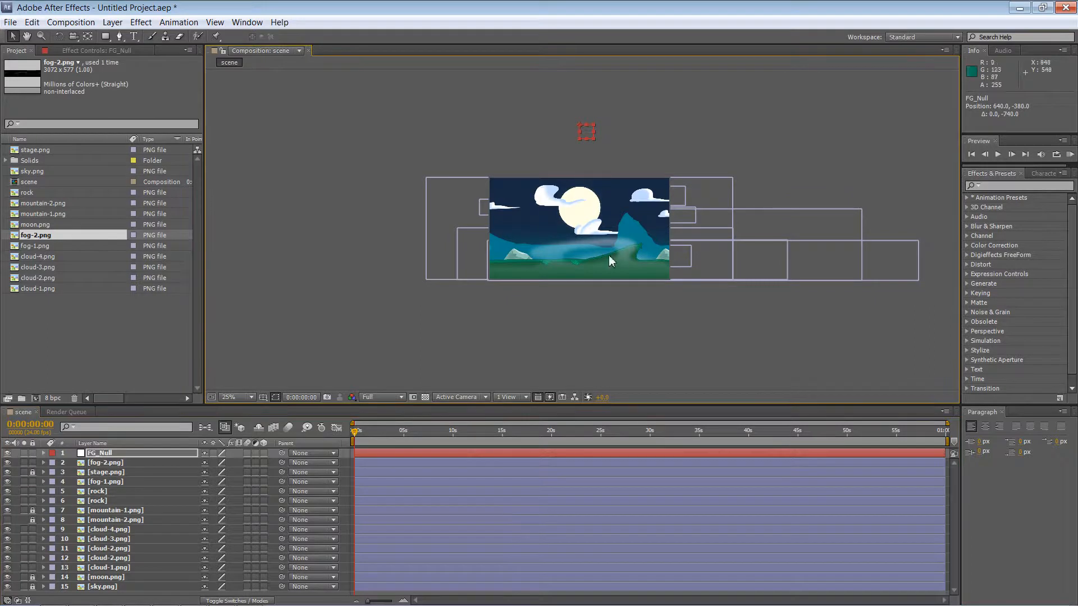
# - Lock every layer in the scene except fog-2.png
pyautogui.click(141, 463)
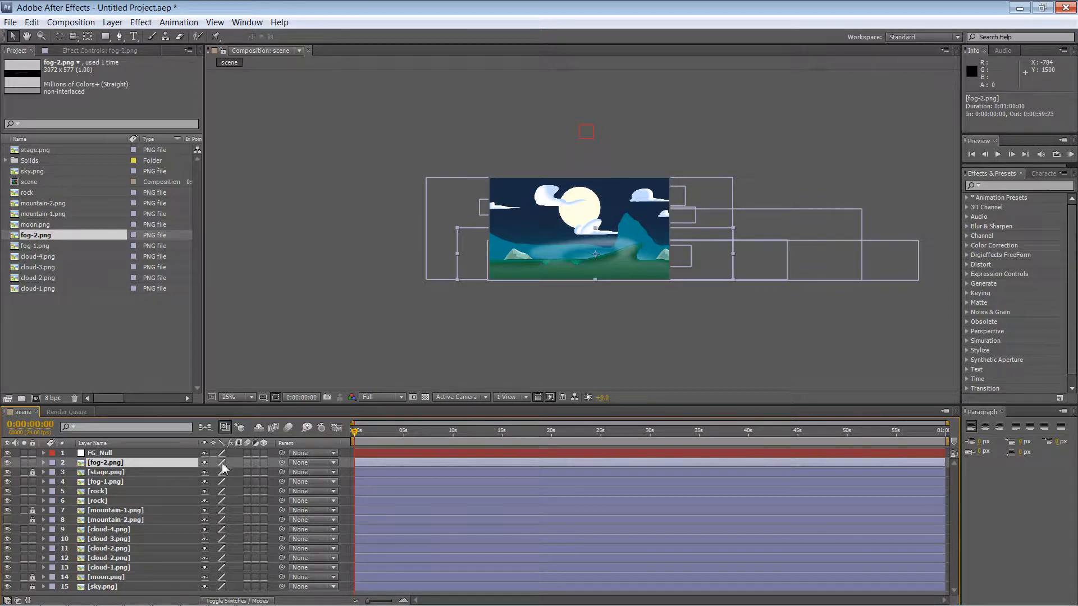
pyautogui.click(110, 453)
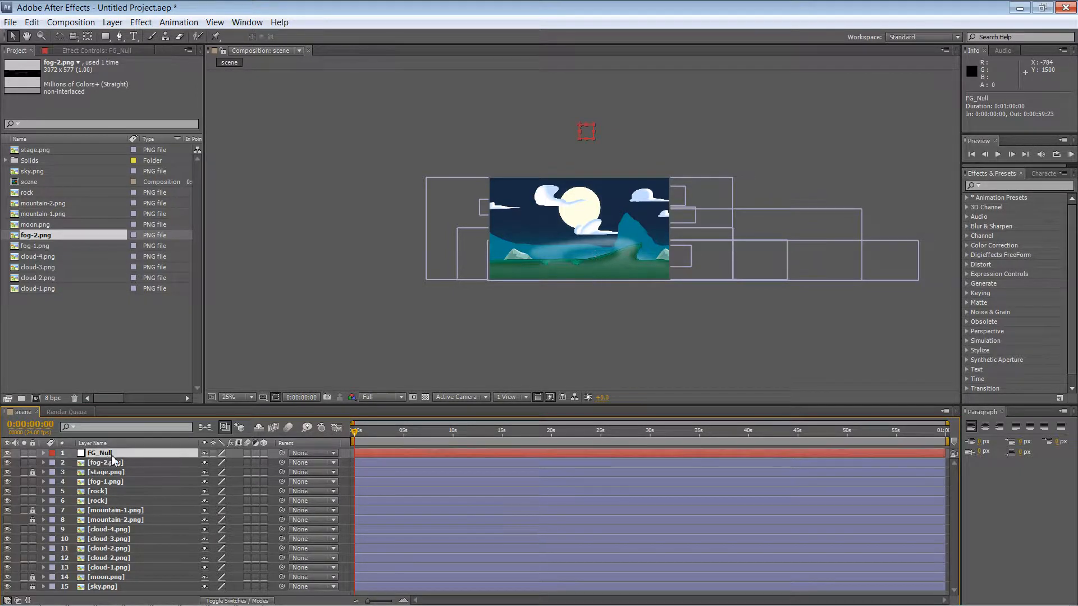
pyautogui.click(118, 464)
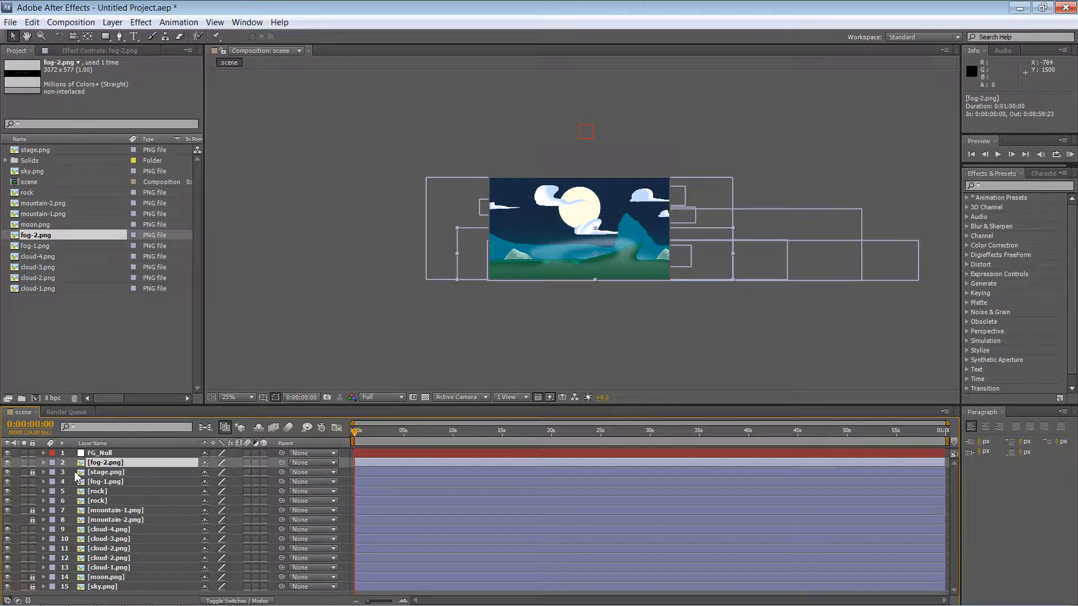
pyautogui.moveTo(32, 458); pyautogui.dragTo(37, 484)
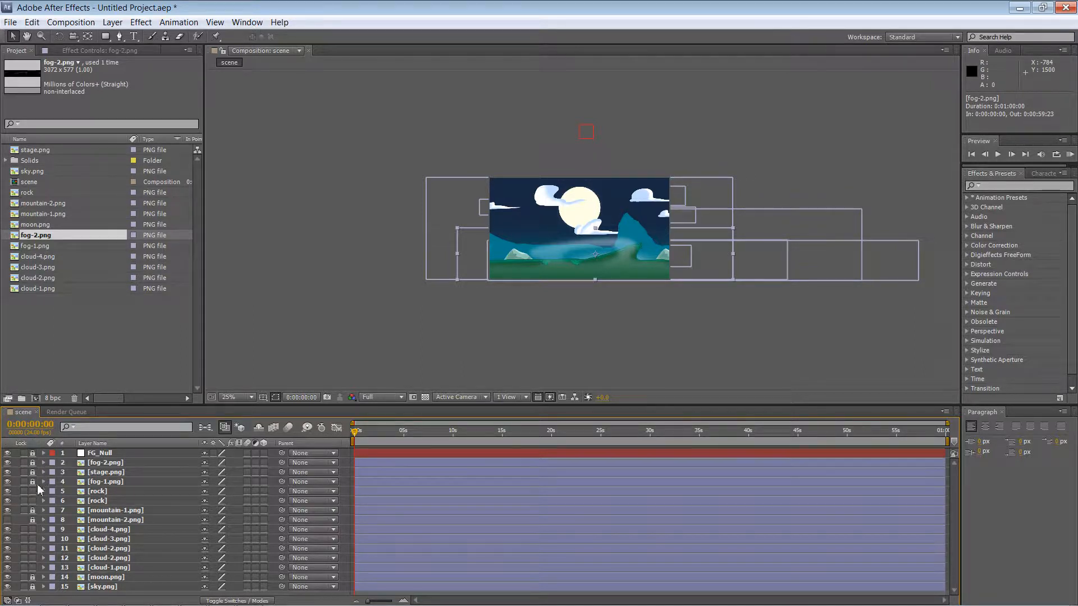
pyautogui.moveTo(29, 549); pyautogui.dragTo(29, 597)
pyautogui.click(32, 463)
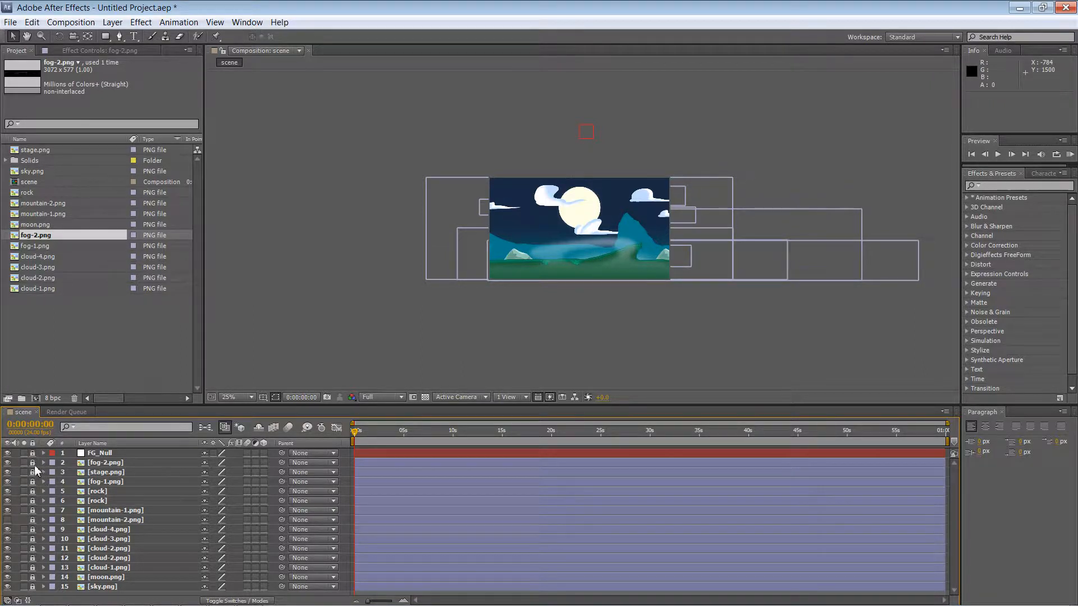
# - Shift fog-2.png to the right to 972, 540 so its left end meets the frame's left edge
pyautogui.moveTo(634, 270)
pyautogui.mouseDown()
pyautogui.moveTo(599, 264)
pyautogui.moveTo(655, 268)
pyautogui.mouseUp()
pyautogui.hotkey('ctrl', 'z')
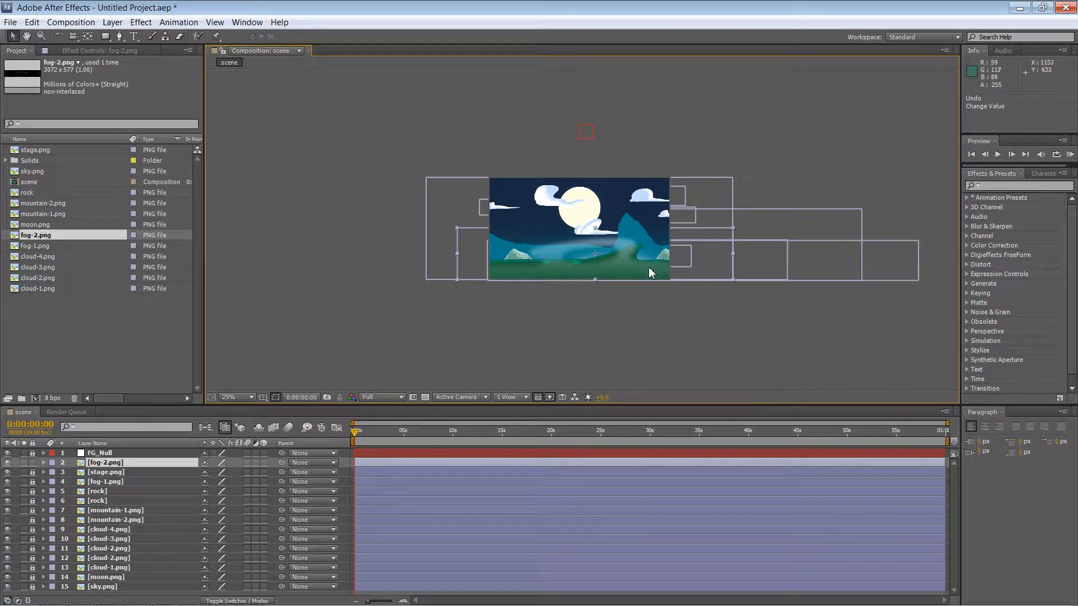
pyautogui.moveTo(634, 284); pyautogui.dragTo(643, 289)
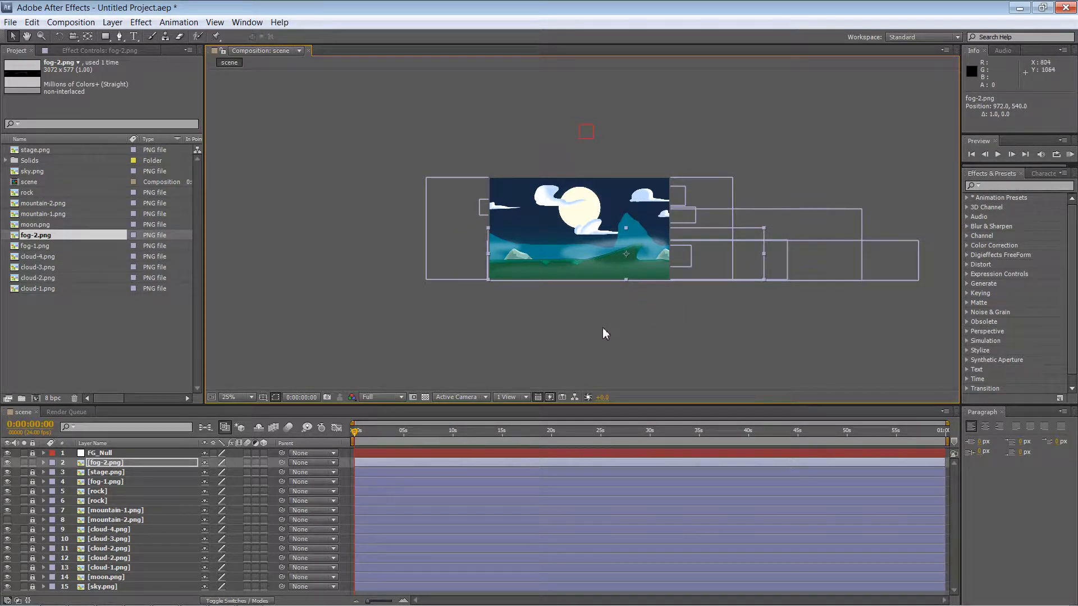
# - Unlock FG_Null and parent the fog-2.png layer to it
pyautogui.click(281, 461)
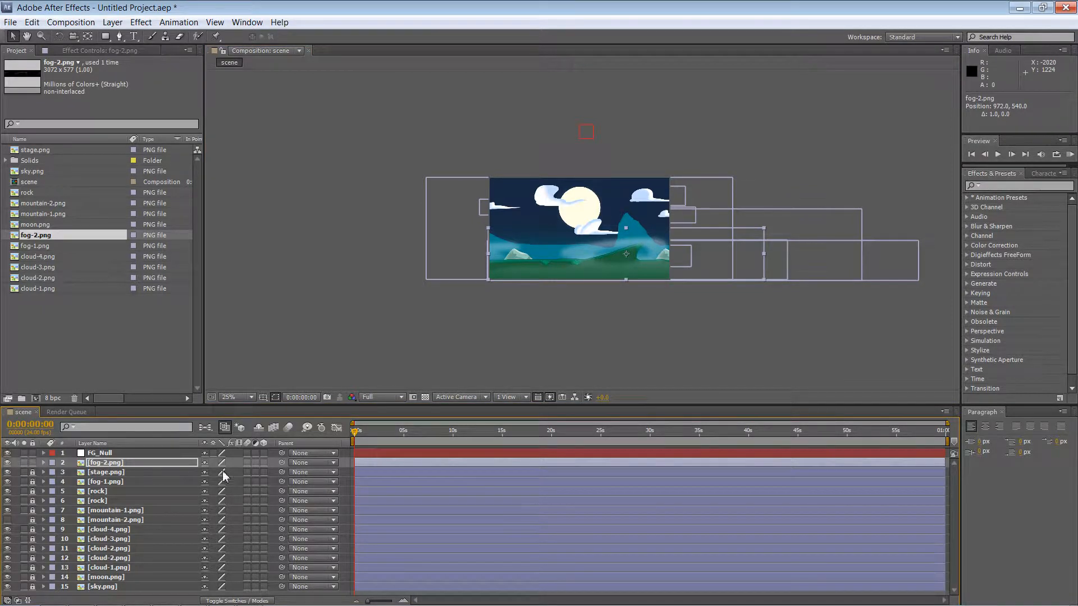
pyautogui.moveTo(282, 463); pyautogui.dragTo(128, 453)
pyautogui.click(322, 290)
# - Test the parenting by moving FG_Null sideways, and undo the move
pyautogui.click(587, 133)
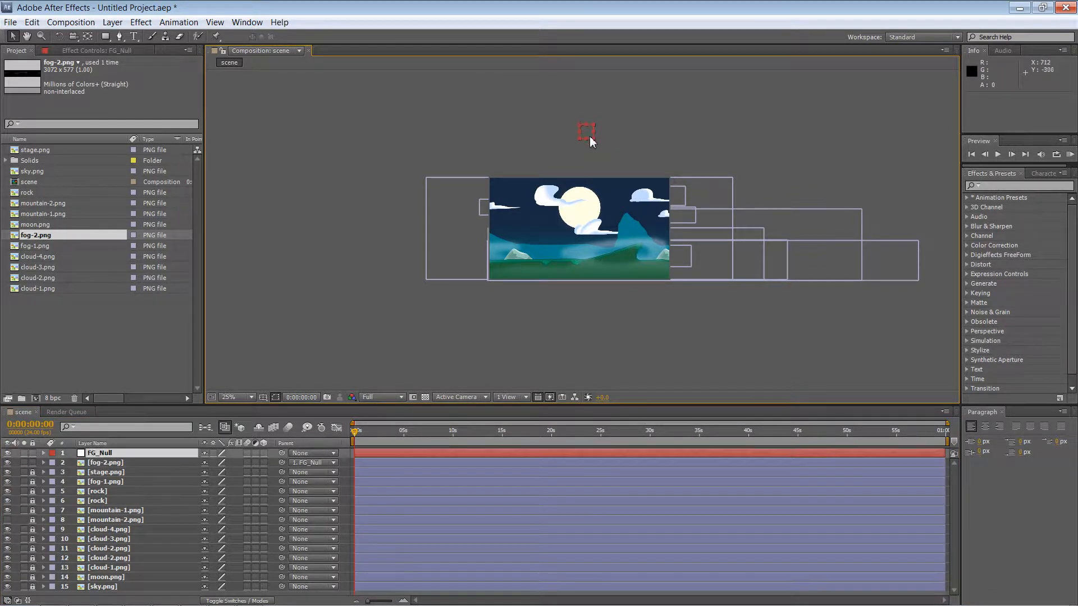
pyautogui.moveTo(590, 135); pyautogui.dragTo(564, 128)
pyautogui.hotkey('ctrl', 'z')
# - Scale fog-2.png up and shift it right to 780, 920, keeping its left end at the frame's left edge
pyautogui.click(119, 464)
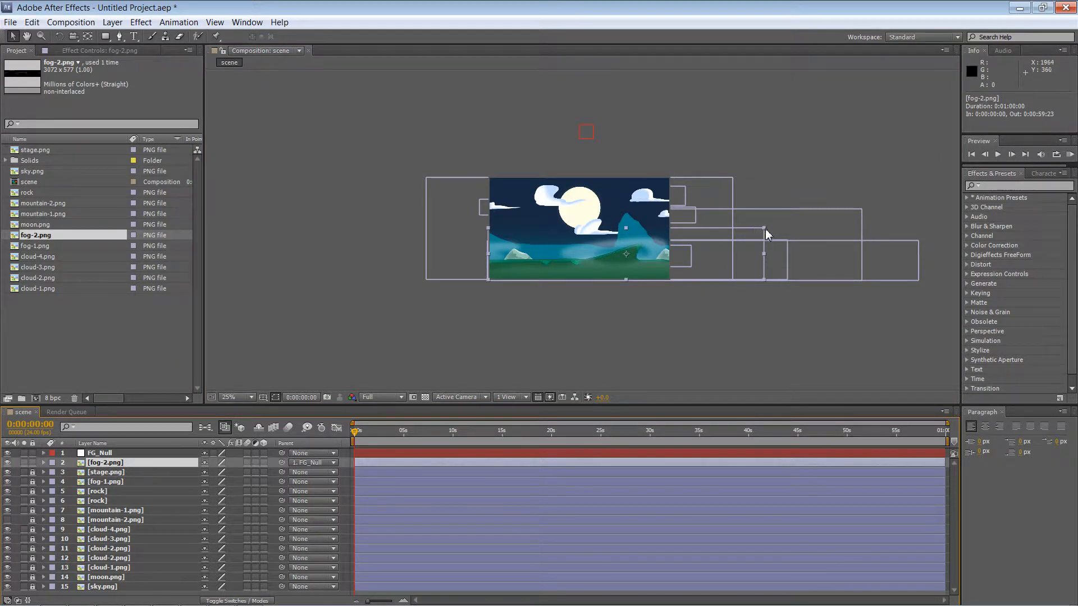
pyautogui.moveTo(763, 227); pyautogui.dragTo(825, 212)
pyautogui.moveTo(649, 247); pyautogui.dragTo(710, 236)
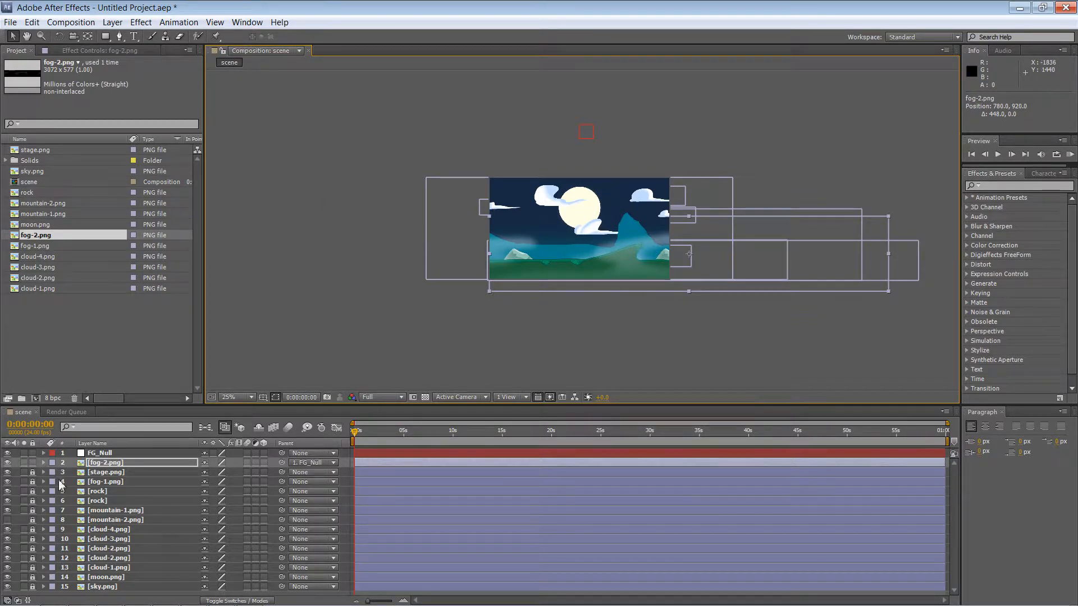
# - Unlock all the layers from stage.png down to sky.png
pyautogui.moveTo(32, 472); pyautogui.dragTo(31, 564)
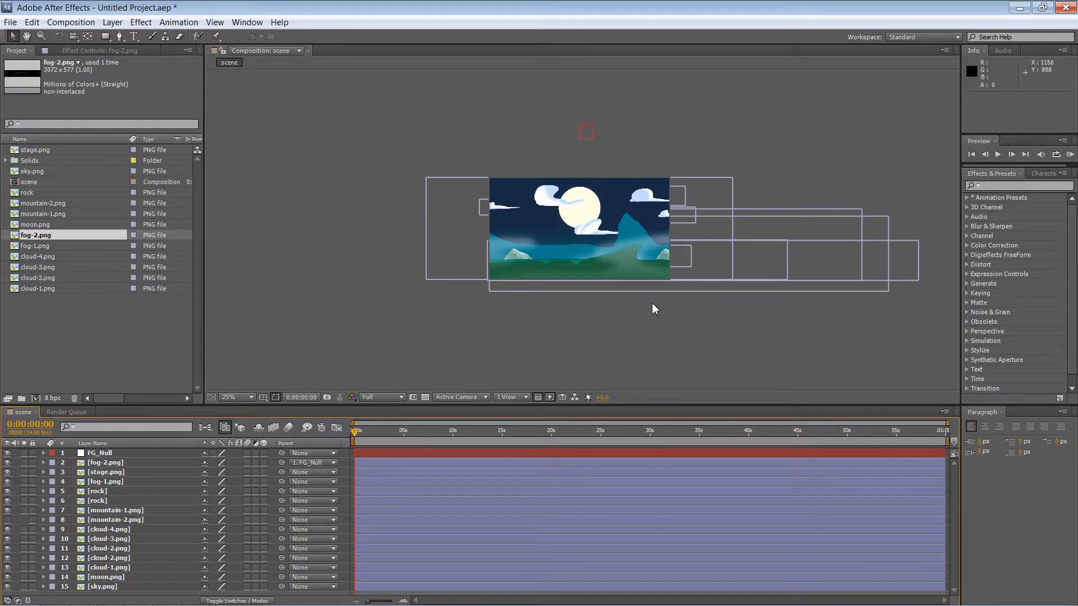
# - Duplicate FG_Null and move the copy straight up above the original null, well clear of the frame
pyautogui.click(110, 455)
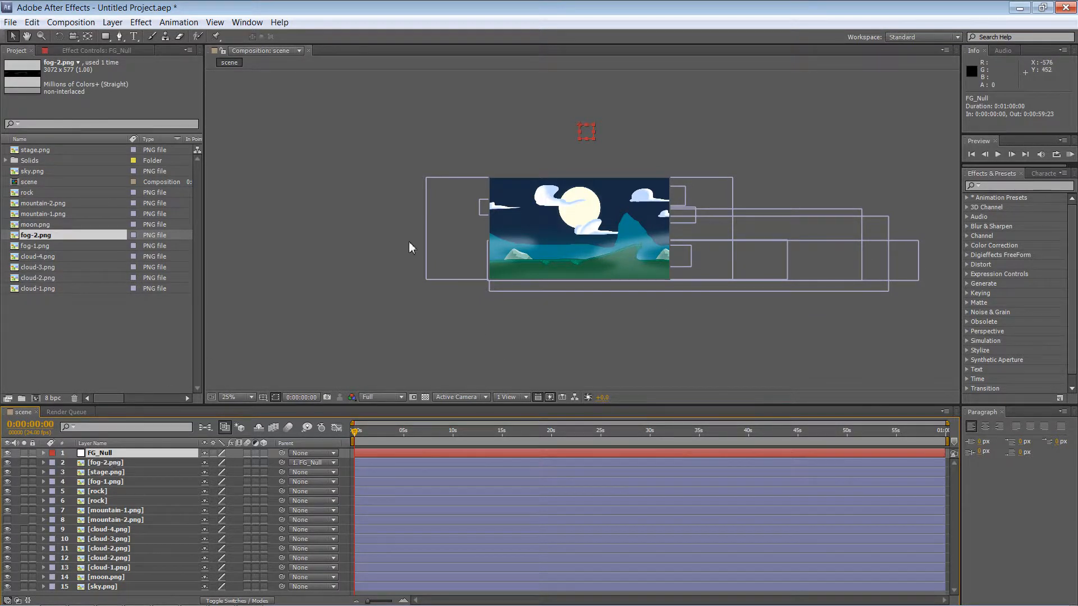
pyautogui.hotkey('ctrl', 'z')
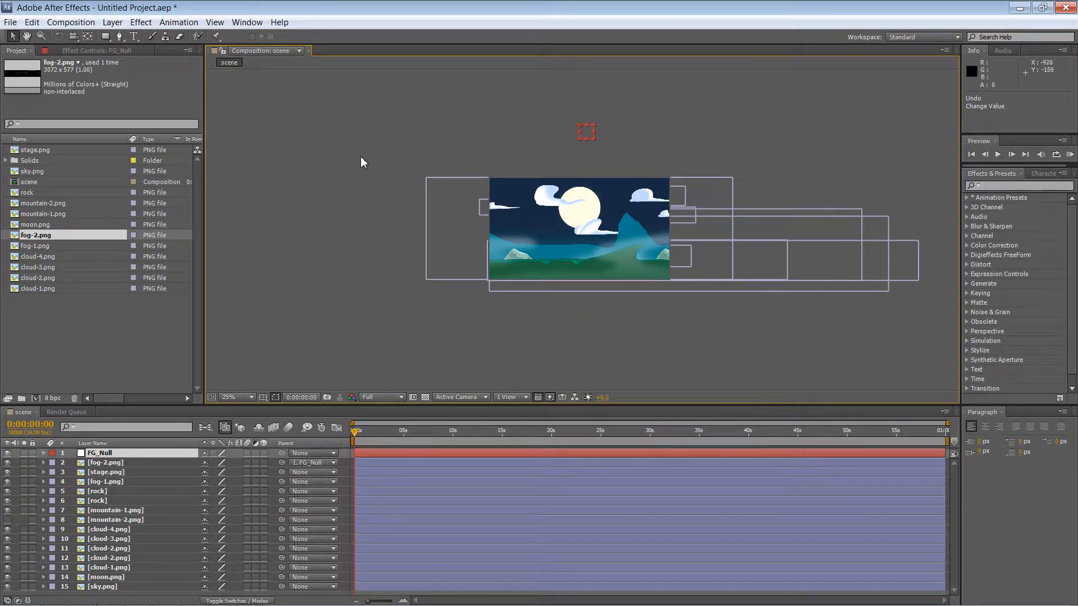
pyautogui.hotkey('ctrl', 'd')
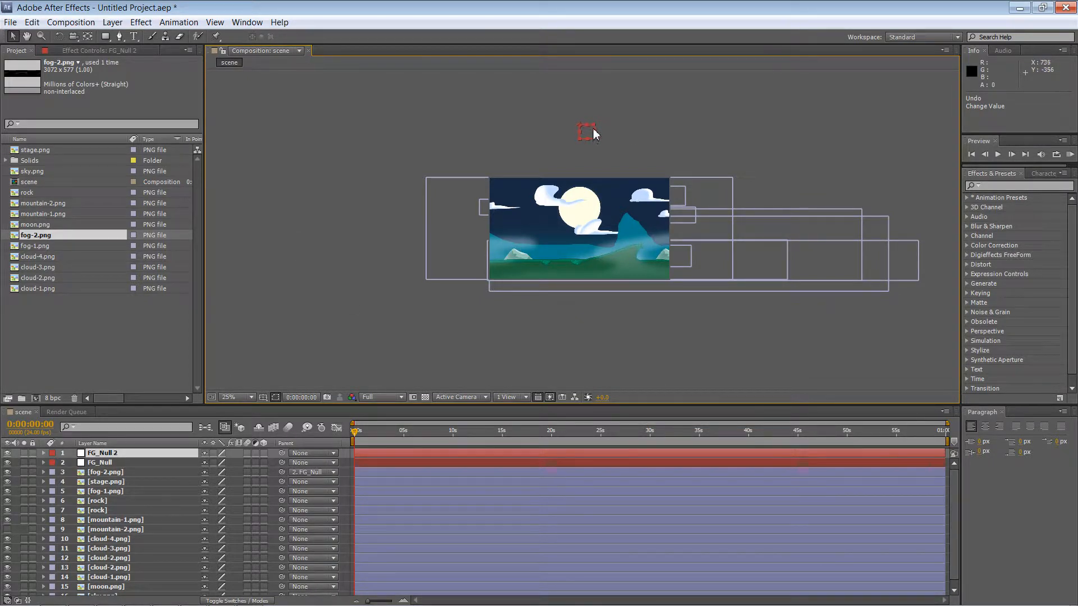
pyautogui.moveTo(589, 133)
pyautogui.mouseDown()
pyautogui.moveTo(587, 89)
pyautogui.moveTo(587, 129)
pyautogui.mouseUp()
pyautogui.hotkey('ctrl', 'z')
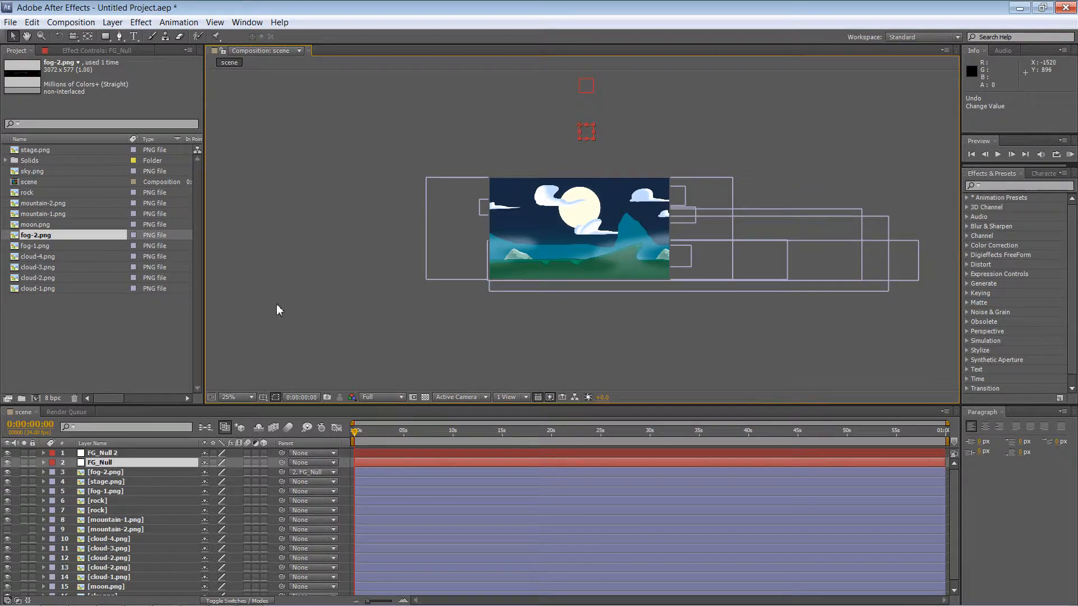
# - Detach fog-2.png from its parent null and move FG_Null up to sit directly below FG_Null 2
pyautogui.click(295, 472)
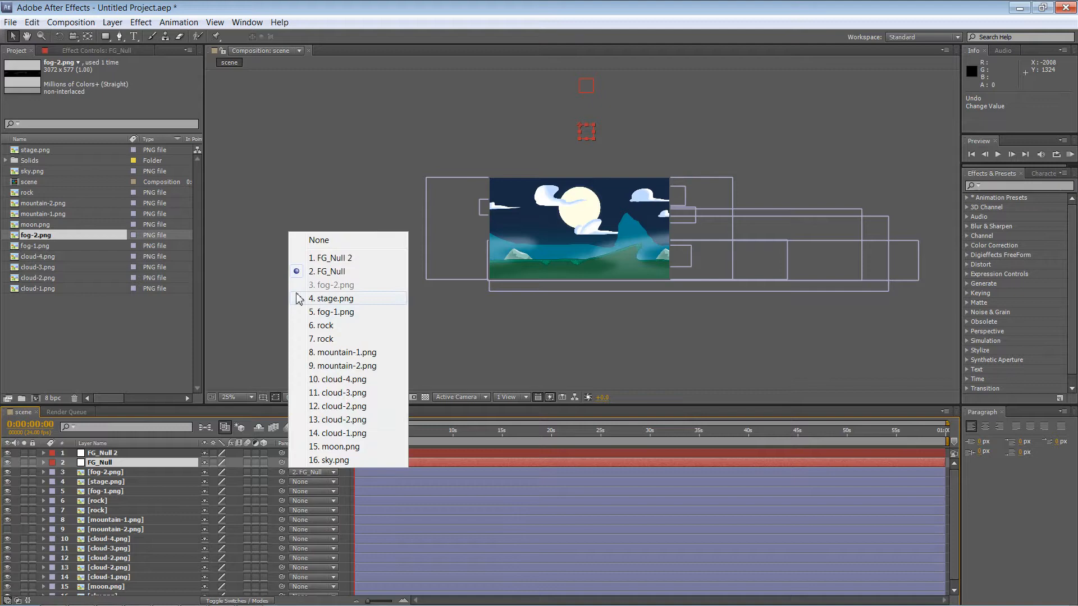
pyautogui.click(307, 238)
pyautogui.moveTo(587, 133); pyautogui.dragTo(586, 104)
pyautogui.click(607, 123)
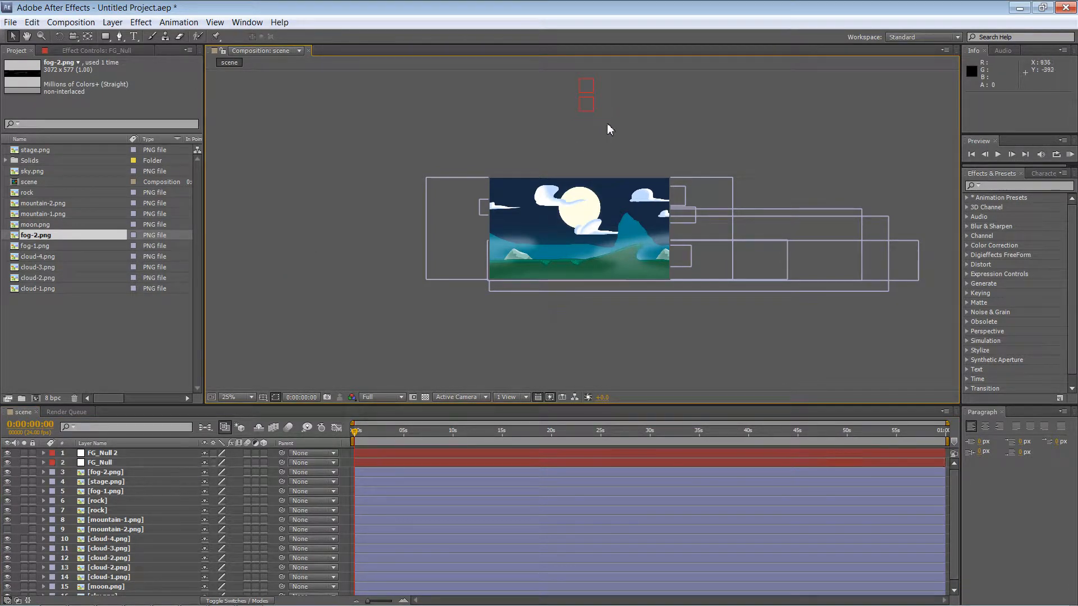
# - Duplicate FG_Null and move the copy straight down below it to 640, -444
pyautogui.click(587, 106)
pyautogui.hotkey('ctrl', 'd')
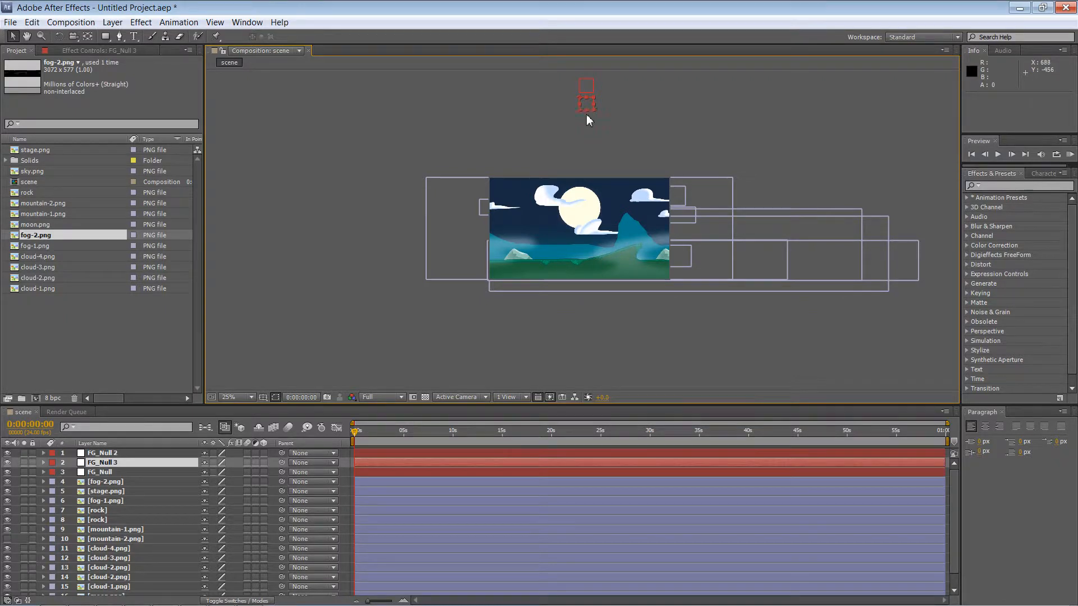
pyautogui.moveTo(586, 114); pyautogui.dragTo(588, 128)
pyautogui.press('Return')
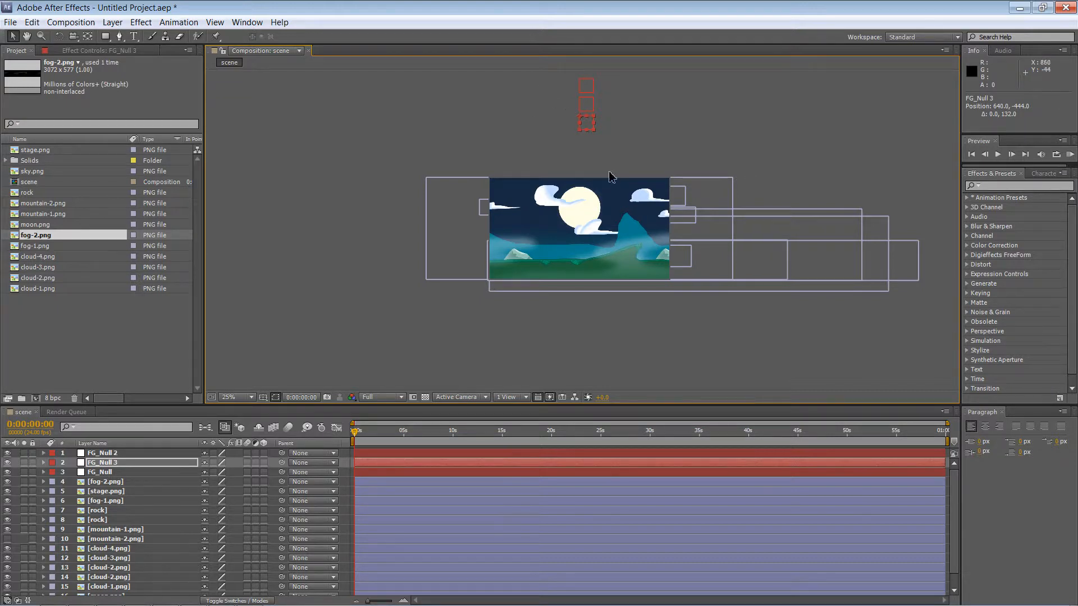
# - Duplicate FG_Null 3 and place the copy directly below it at 640, -324
pyautogui.hotkey('ctrl', 'd')
pyautogui.moveTo(587, 126); pyautogui.dragTo(589, 140)
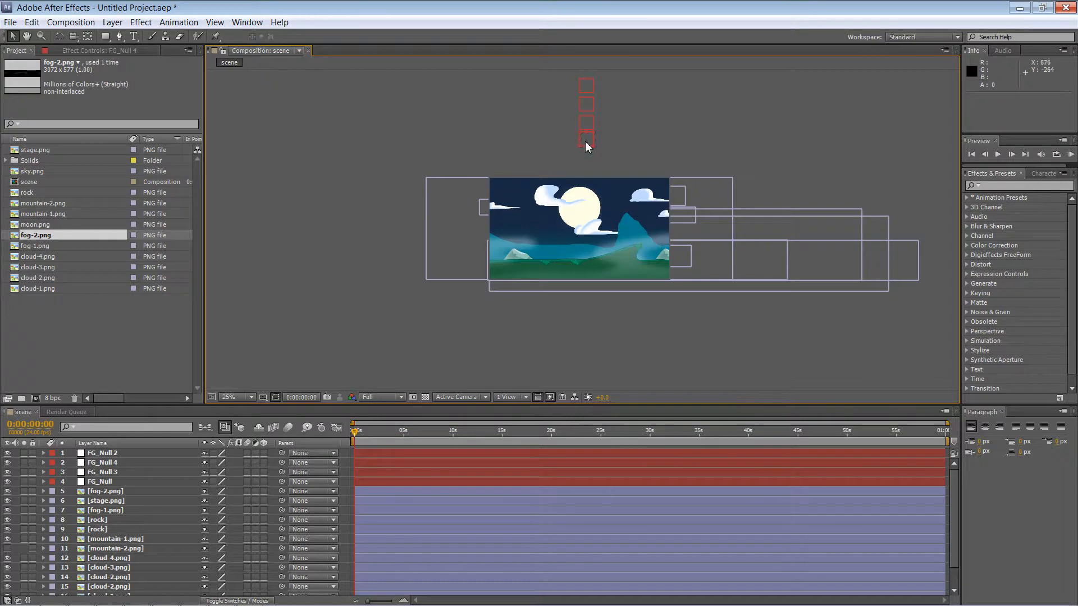
pyautogui.doubleClick(585, 142)
pyautogui.click(261, 50)
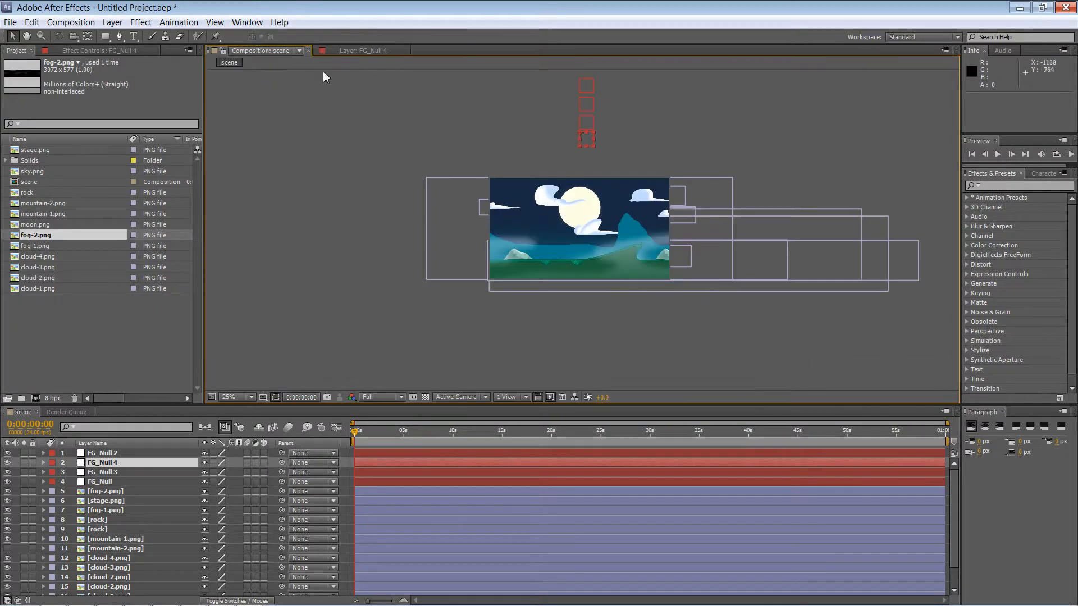
pyautogui.moveTo(585, 149); pyautogui.dragTo(585, 151)
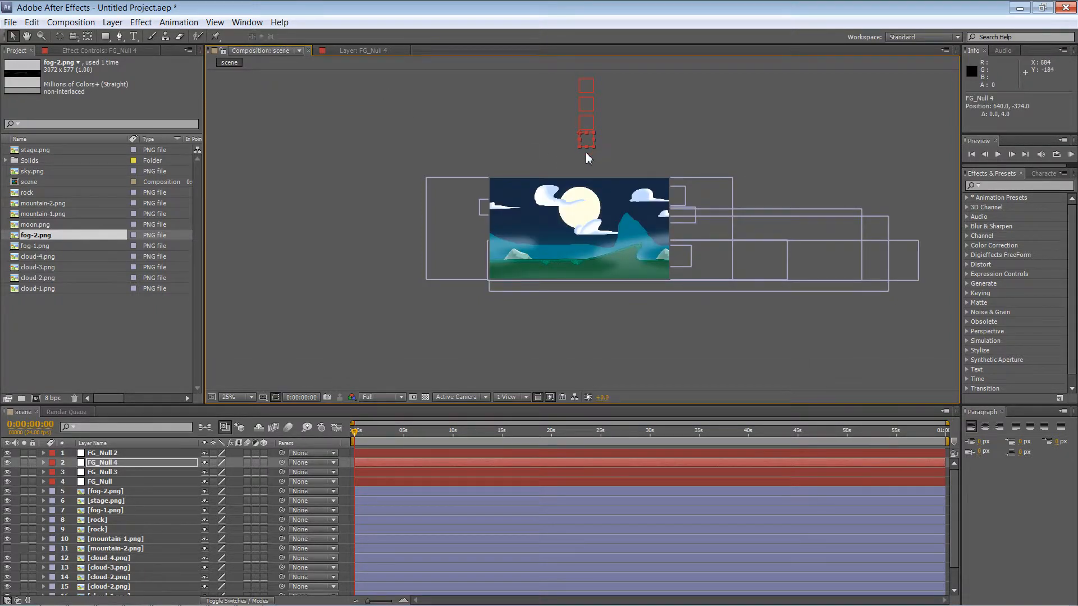
# - Duplicate FG_Null 4 and move the copy down to 640, -204, completing the column of five nulls
pyautogui.hotkey('ctrl', 'd')
pyautogui.hotkey('shift', 'Down')
pyautogui.hotkey('shift', 'Down')
pyautogui.hotkey('shift', 'Down')
pyautogui.hotkey('shift', 'Down')
pyautogui.hotkey('shift', 'Down')
pyautogui.hotkey('shift', 'Down')
pyautogui.hotkey('shift', 'Down')
pyautogui.hotkey('shift', 'Down')
pyautogui.hotkey('shift', 'Down')
pyautogui.hotkey('shift', 'Down')
pyautogui.hotkey('shift', 'Down')
pyautogui.hotkey('shift', 'Down')
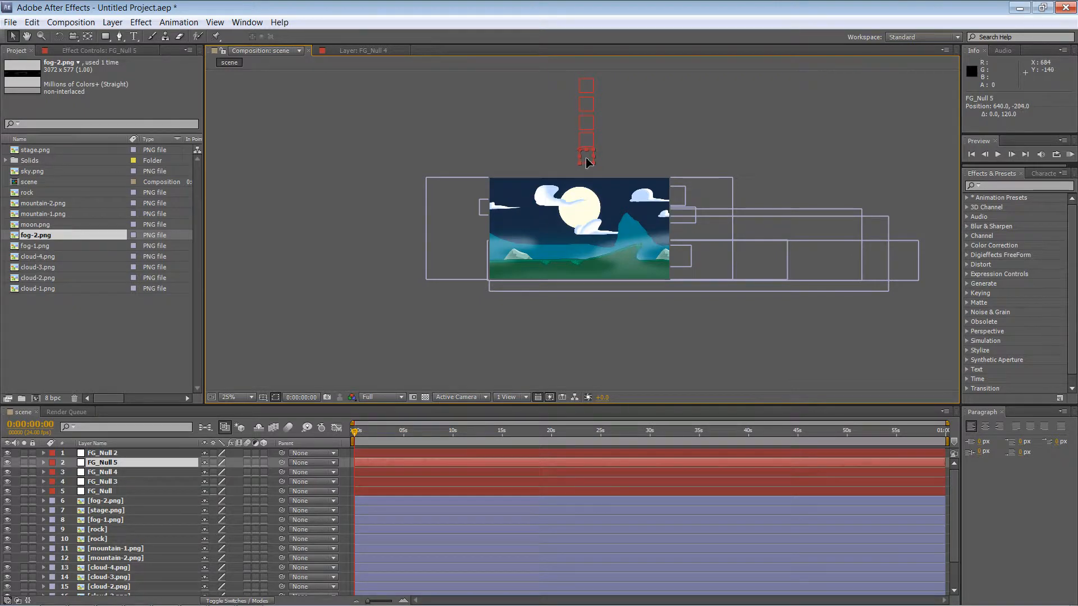
pyautogui.click(630, 148)
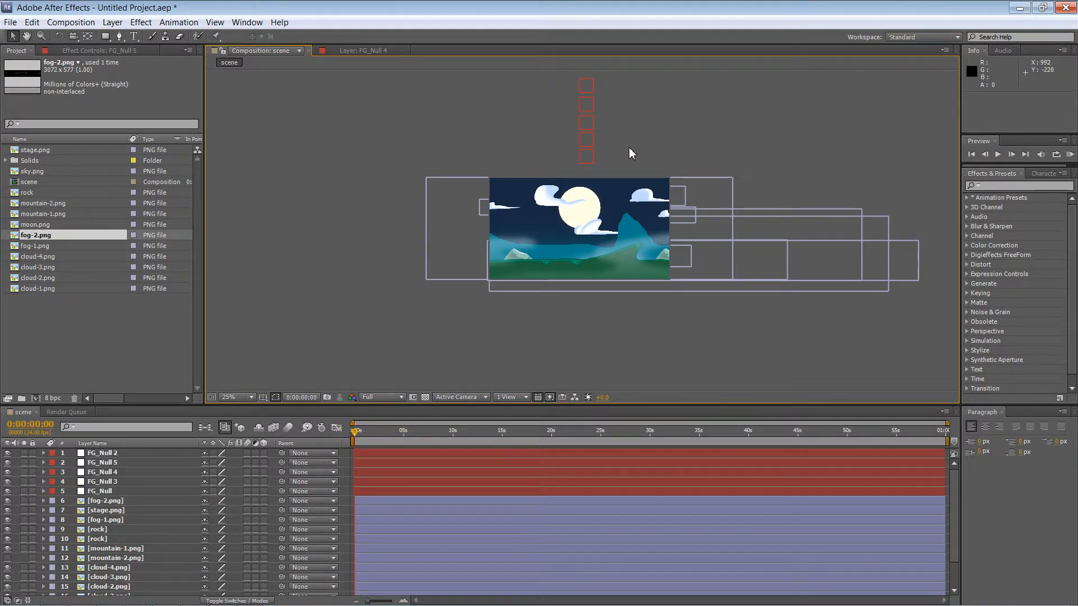
pyautogui.click(587, 87)
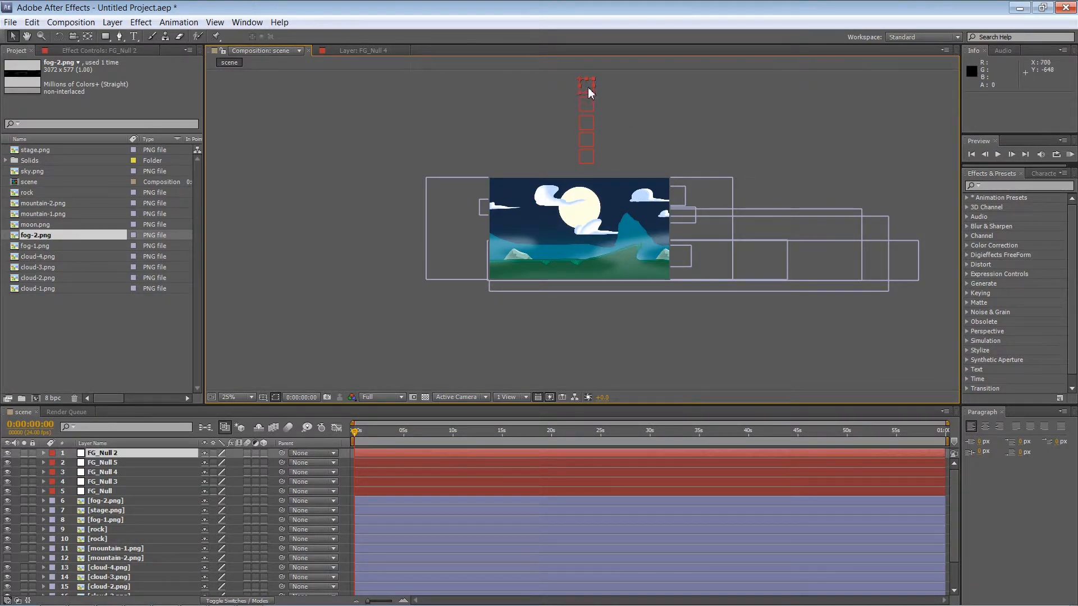
pyautogui.click(585, 161)
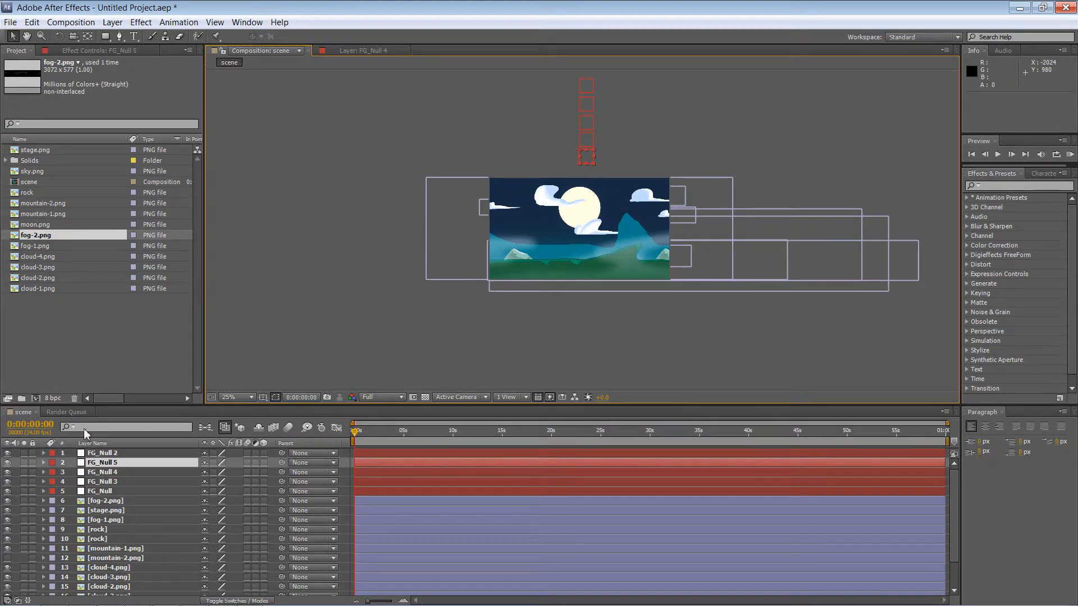
pyautogui.doubleClick(101, 463)
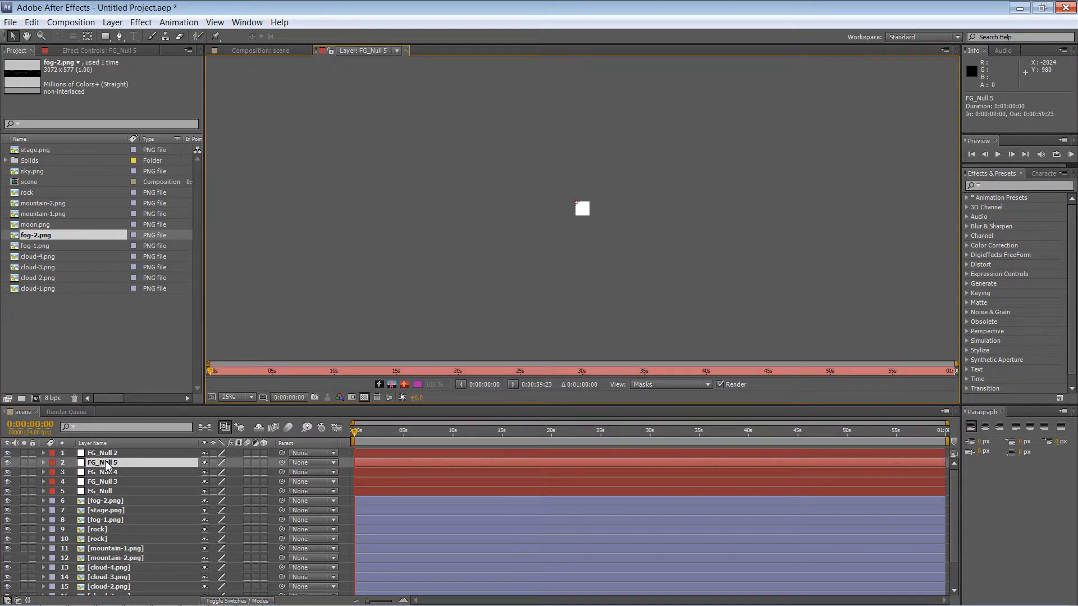
pyautogui.click(406, 50)
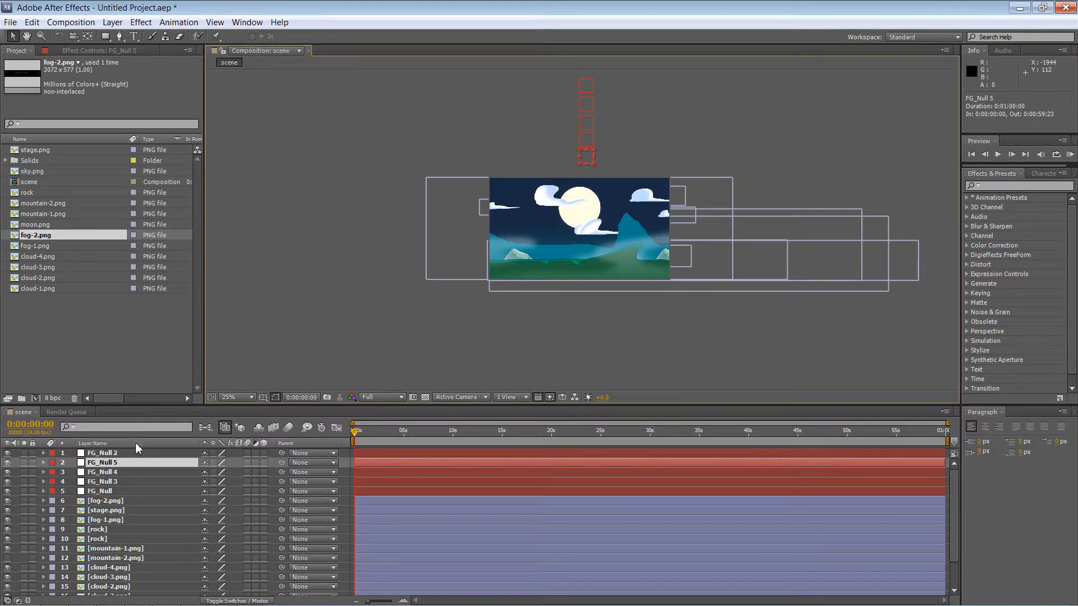
# - Rename FG_Null 5 as BG_clouds and move it directly below FG_Null in the layer stack
pyautogui.rightClick(110, 464)
pyautogui.click(164, 459)
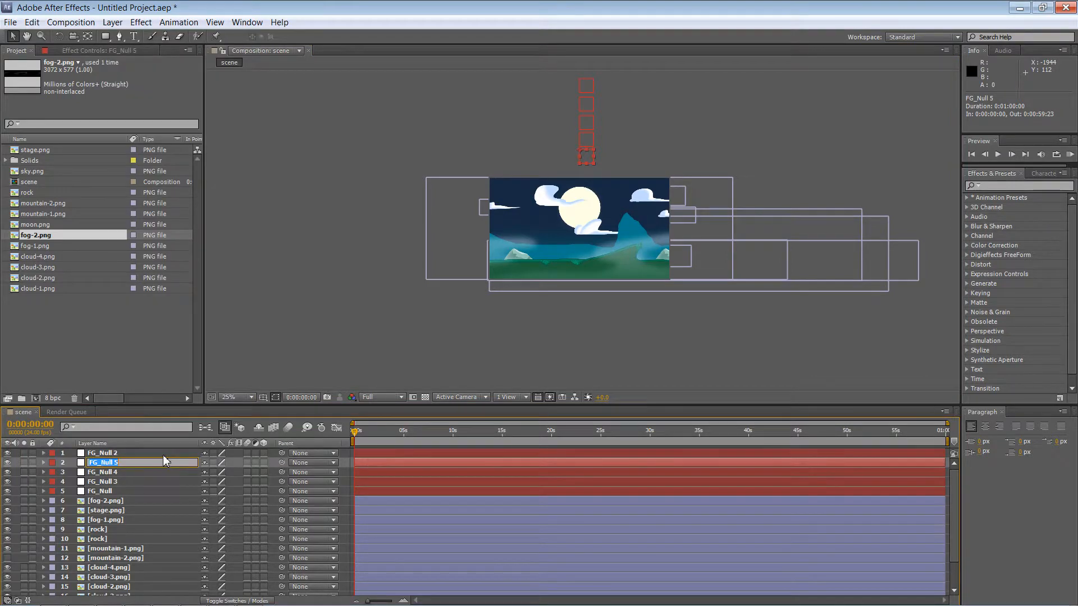
pyautogui.write('BG_clouds')
pyautogui.press('Return')
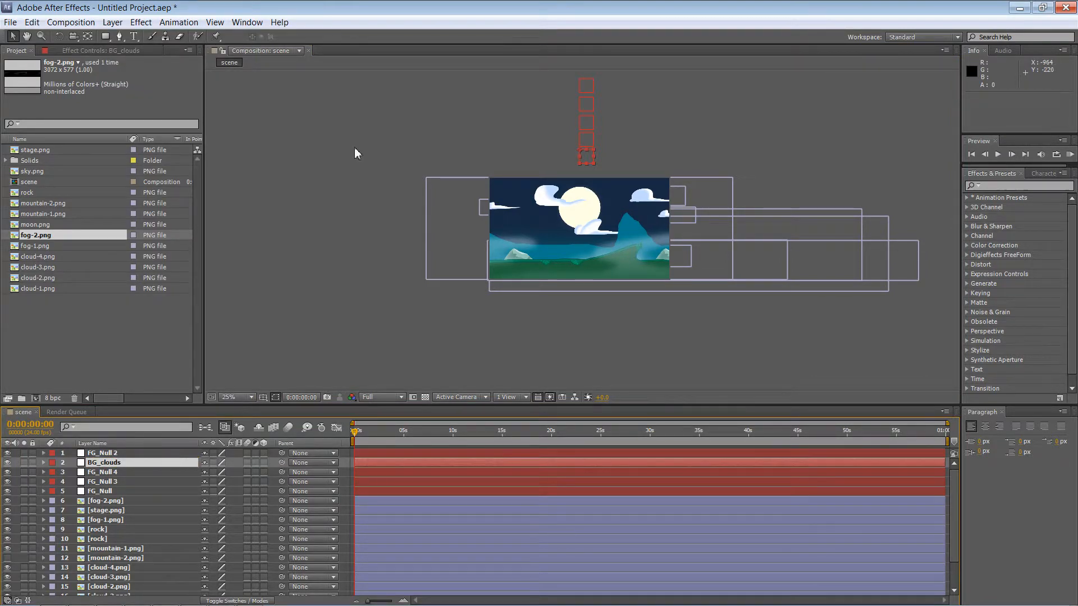
pyautogui.moveTo(123, 465); pyautogui.dragTo(121, 493)
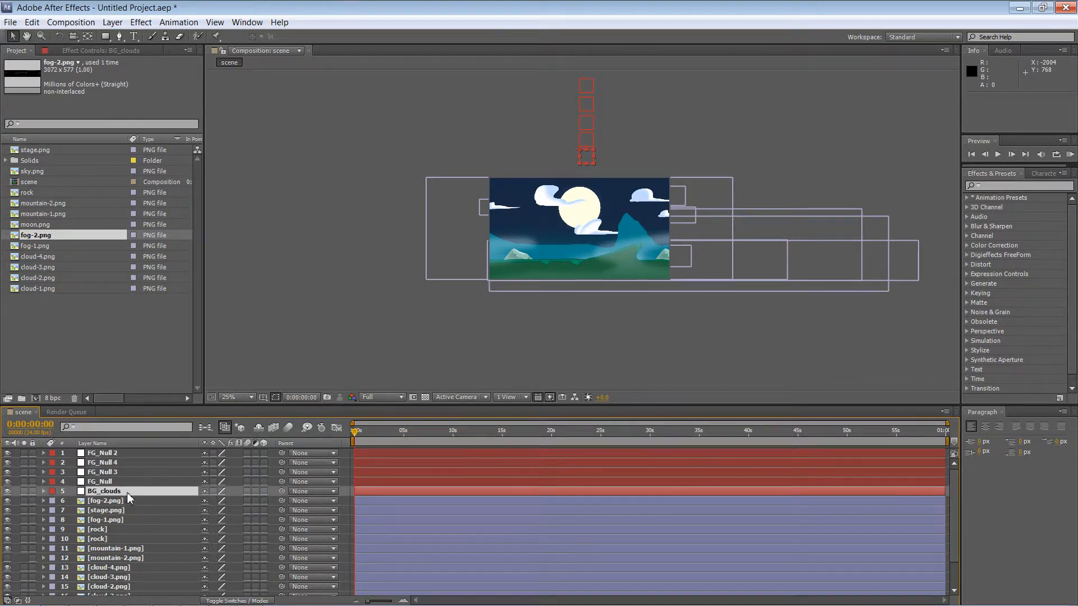
# - Rename the FG_Null layer as BG_mountain
pyautogui.click(115, 482)
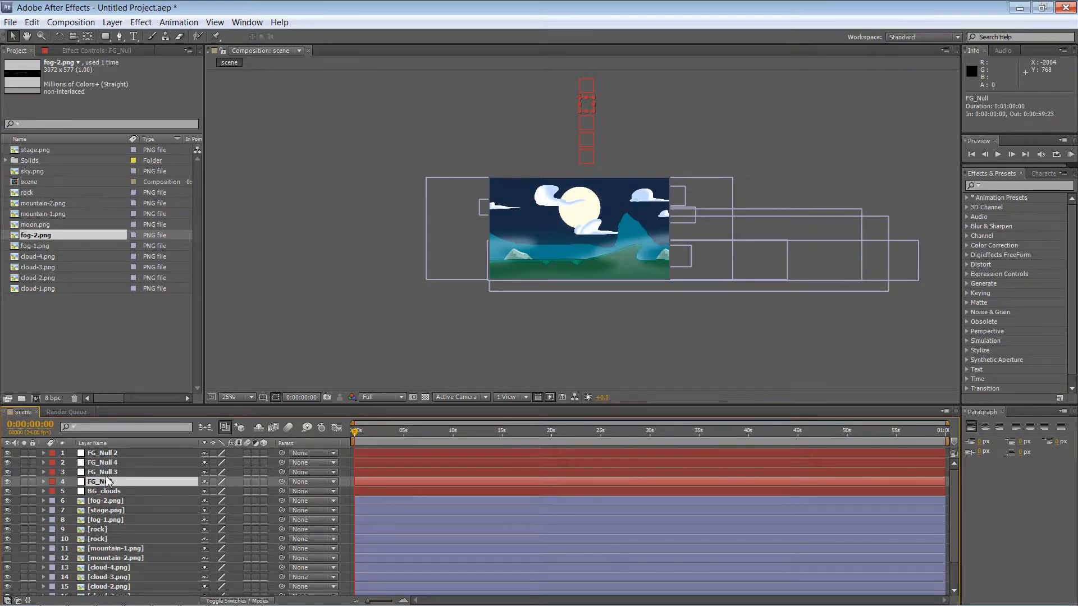
pyautogui.rightClick(106, 481)
pyautogui.click(142, 473)
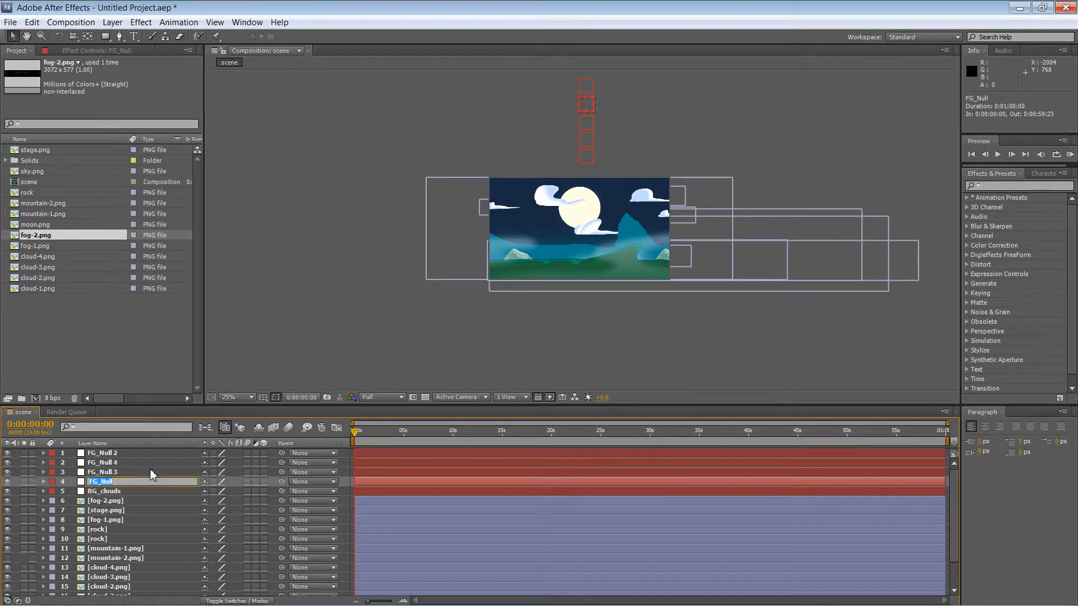
pyautogui.write('BG_mountain')
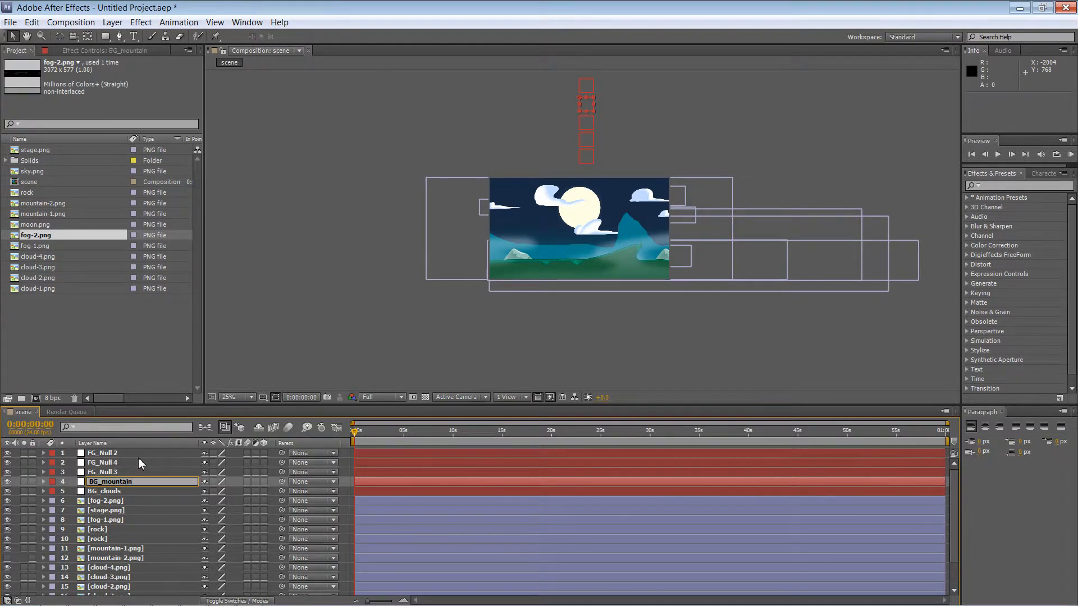
pyautogui.press('Return')
# - Rename the FG_Null 3 layer as MG_rocks
pyautogui.click(115, 472)
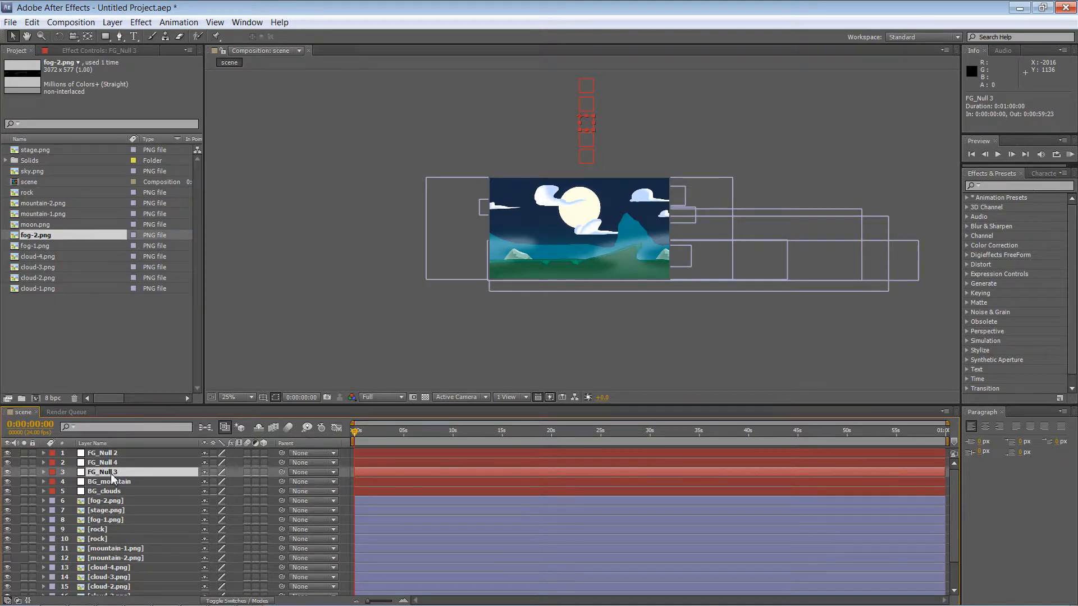
pyautogui.rightClick(110, 473)
pyautogui.click(152, 471)
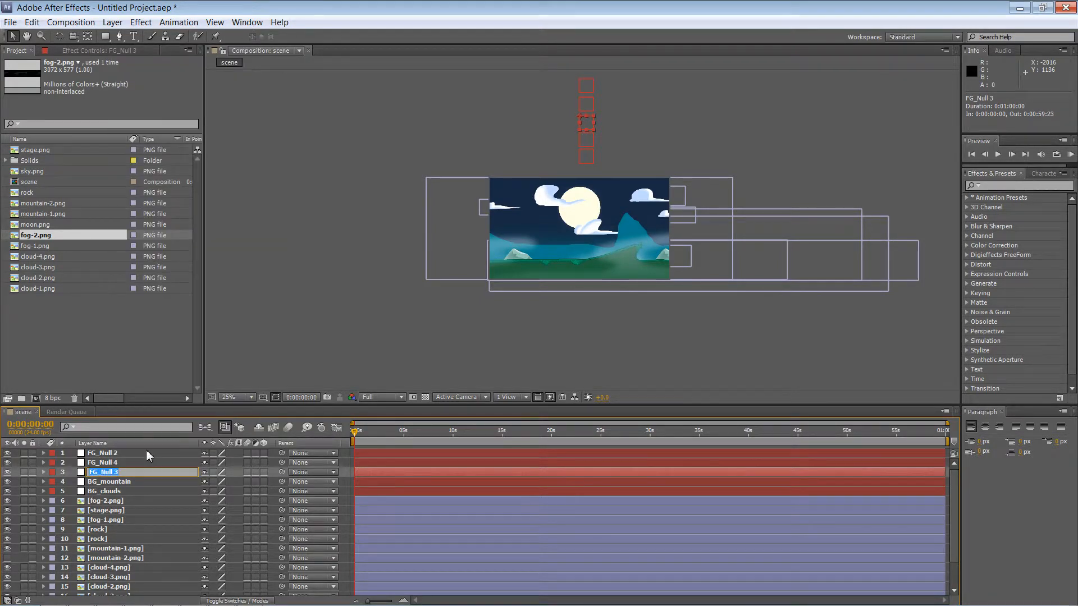
pyautogui.write('MG_')
pyautogui.write('roa')
pyautogui.write('ks')
pyautogui.press('Return')
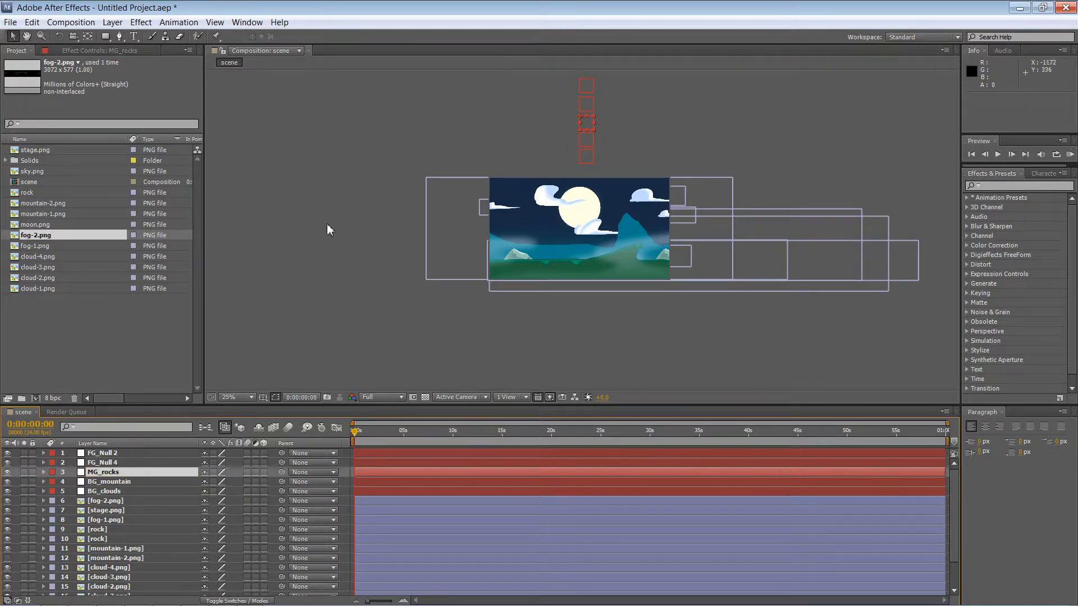
# - Rename the FG_Null 4 layer as FG_stage
pyautogui.click(110, 462)
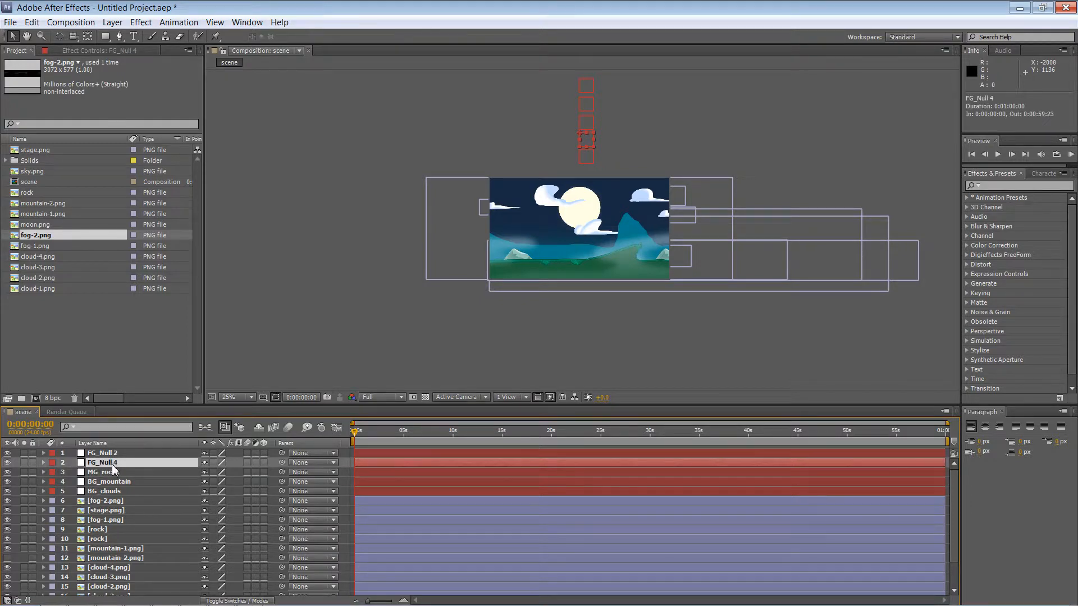
pyautogui.rightClick(112, 463)
pyautogui.click(148, 456)
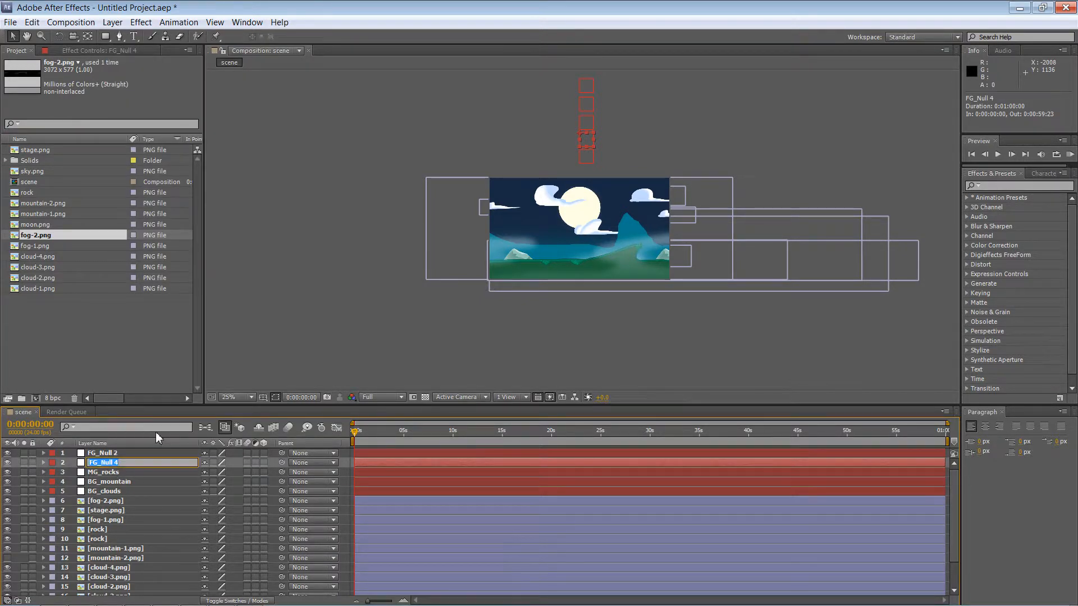
pyautogui.write('FG_stage')
pyautogui.press('Return')
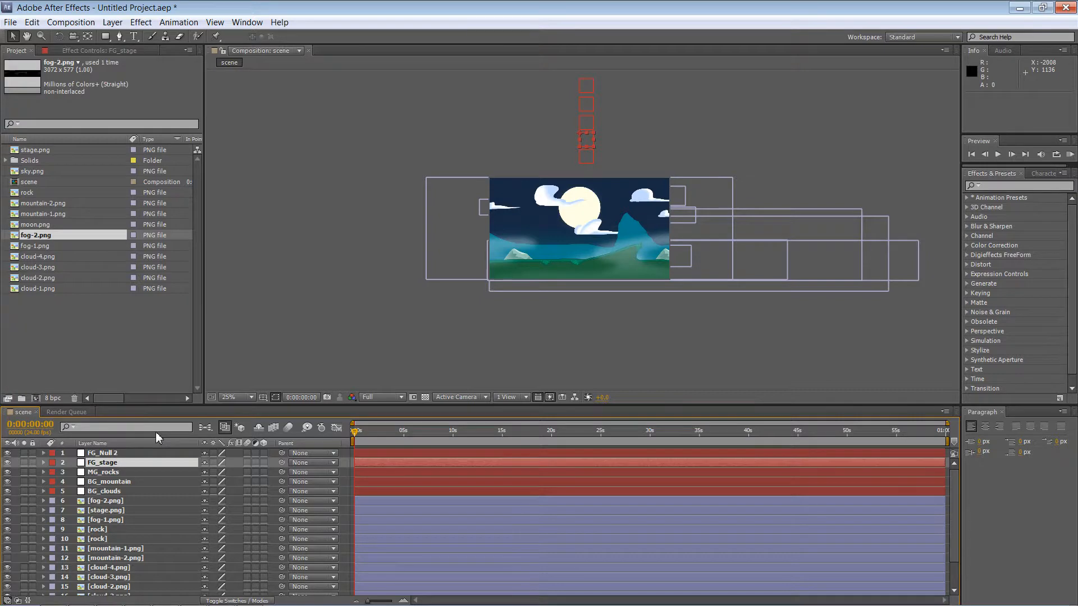
# - Rename the FG_Null 2 layer as FG_fog
pyautogui.click(113, 454)
pyautogui.rightClick(114, 459)
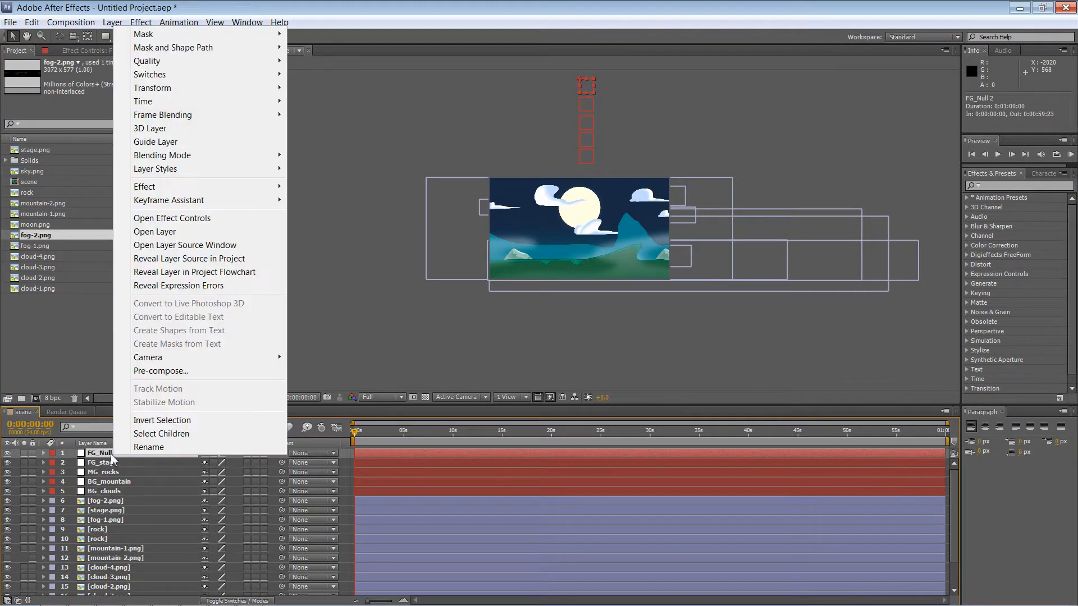
pyautogui.click(136, 452)
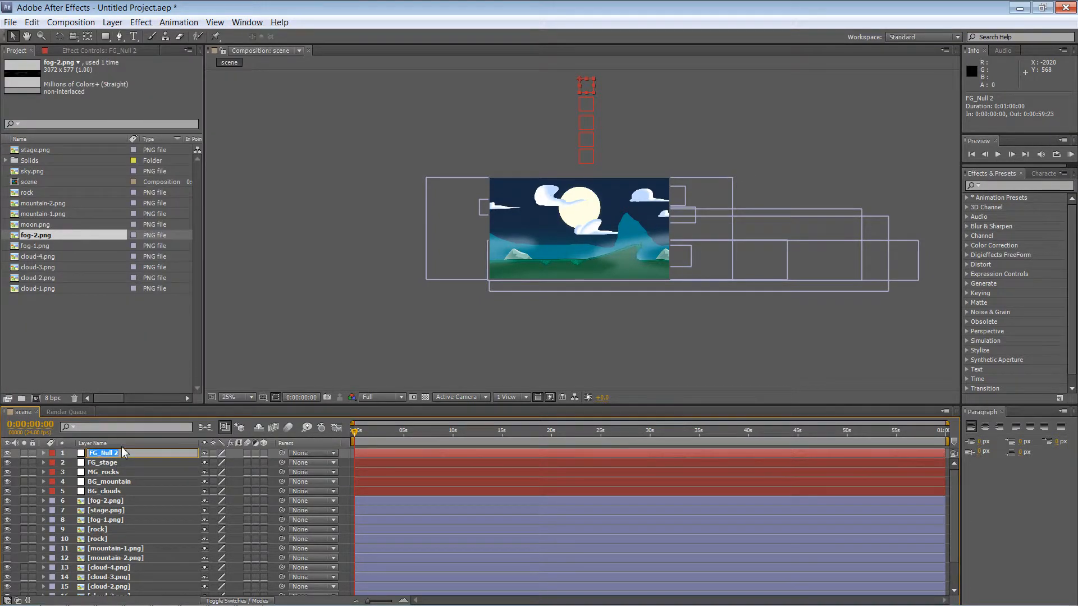
pyautogui.write('FG_fog')
pyautogui.press('Return')
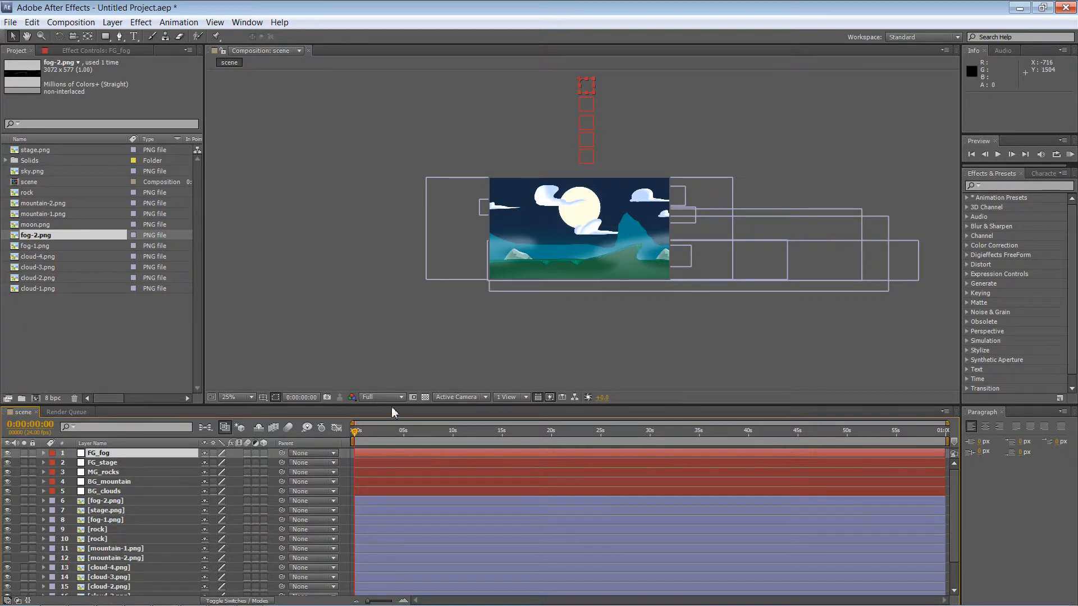
# - Enlarge the timeline area until every layer down to sky.png fits, and select the FG_fog null
pyautogui.moveTo(393, 406); pyautogui.dragTo(392, 320)
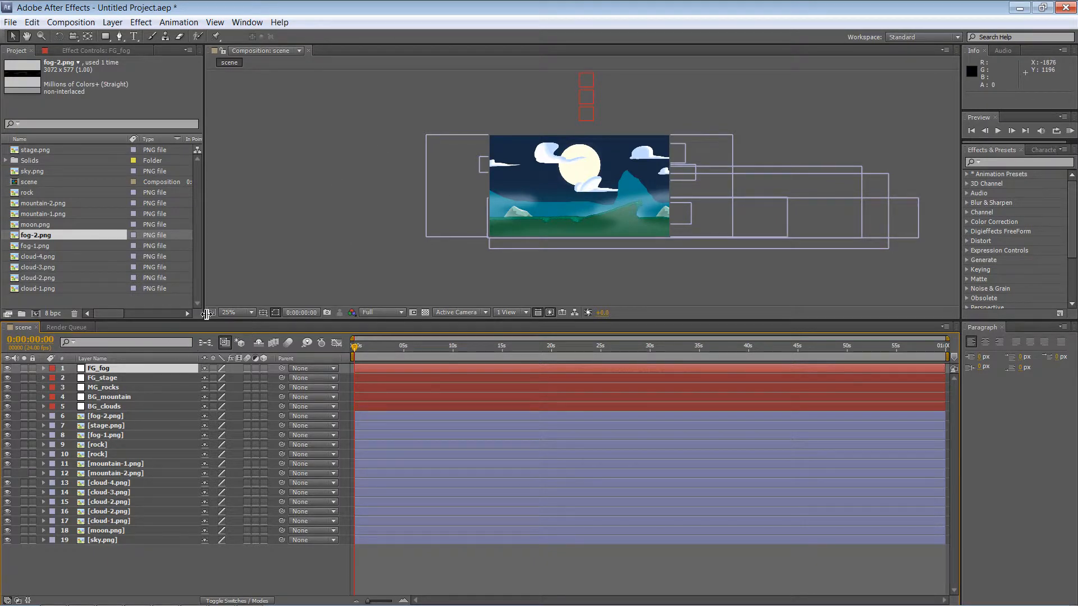
pyautogui.click(301, 285)
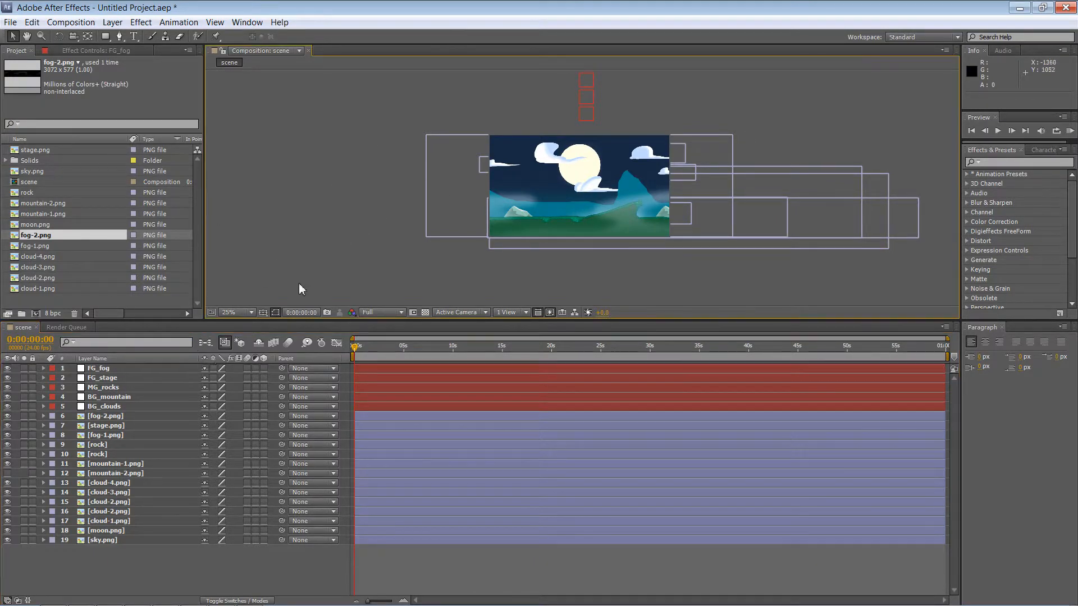
pyautogui.click(146, 368)
pyautogui.scroll(-2, 366, 192)
pyautogui.scroll(2, 366, 192)
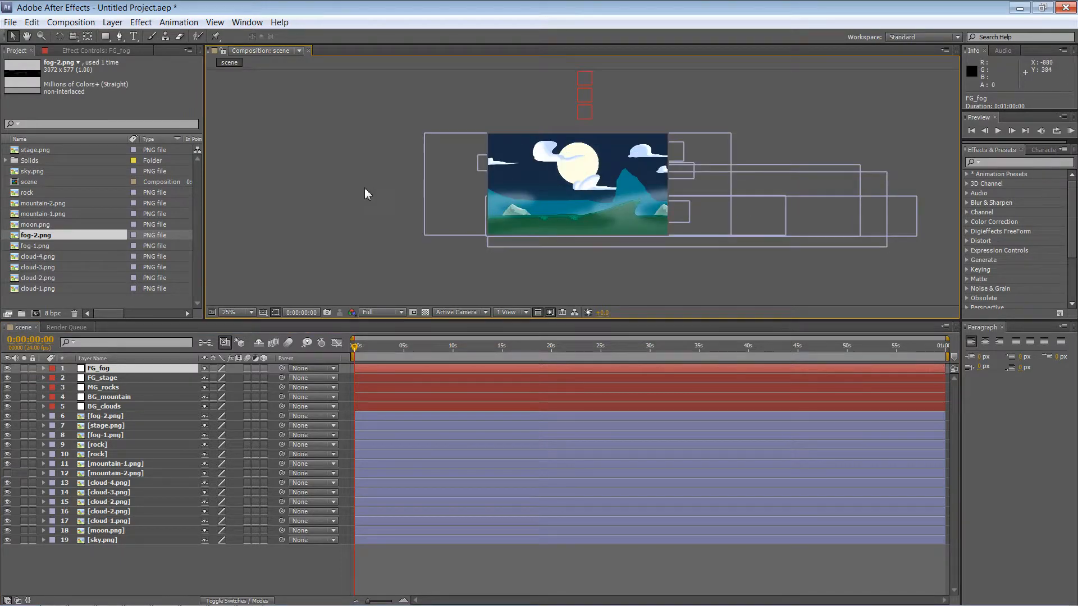
# - Parent the fog-2.png layer to the FG_fog null
pyautogui.moveTo(355, 184); pyautogui.dragTo(378, 136)
pyautogui.click(338, 183)
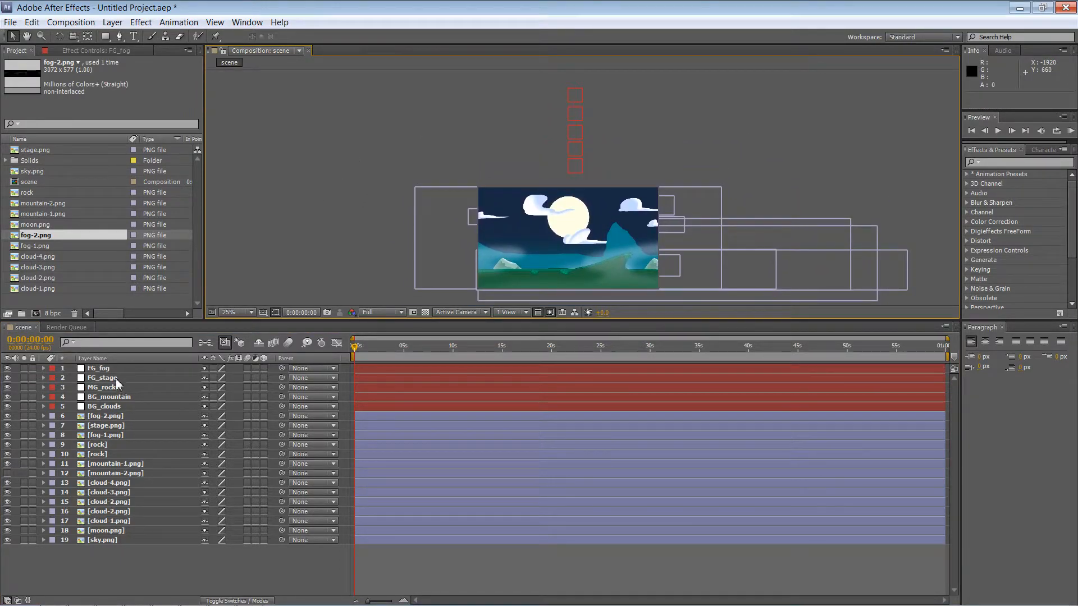
pyautogui.click(124, 370)
pyautogui.click(177, 417)
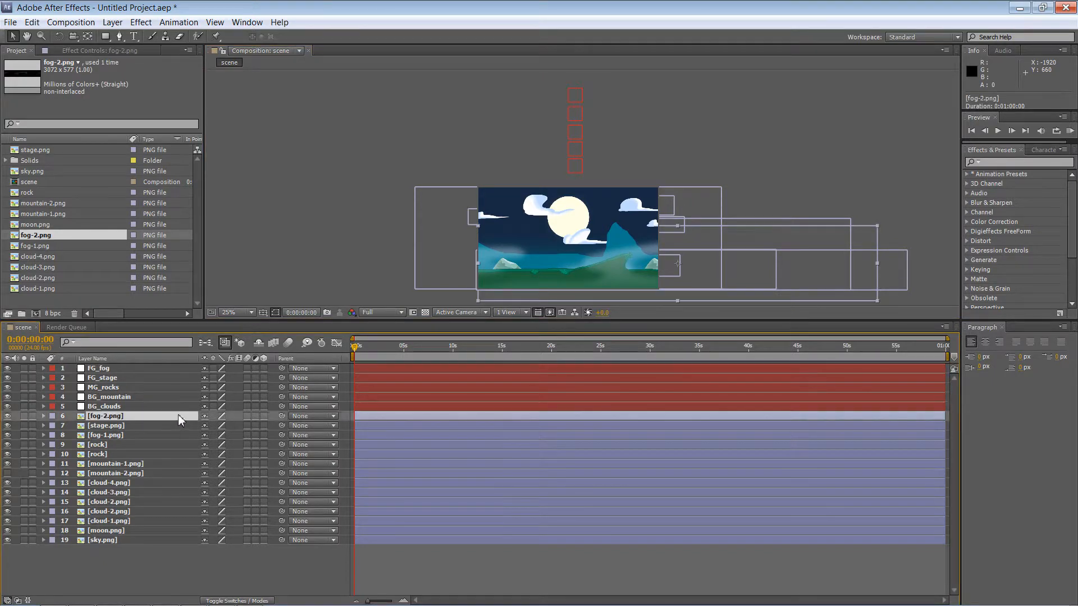
pyautogui.moveTo(283, 417); pyautogui.dragTo(162, 371)
# - Test the fog parenting by moving the FG_fog null sideways in the composition, and undo the move
pyautogui.click(579, 97)
pyautogui.moveTo(579, 97); pyautogui.dragTo(521, 99)
pyautogui.hotkey('ctrl', 'z')
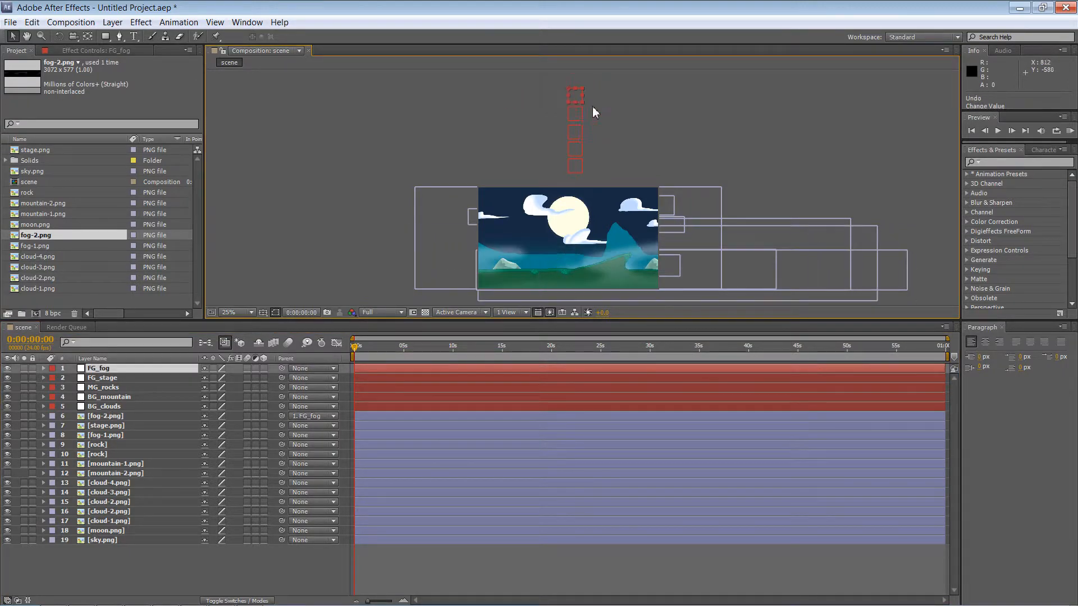
# - Parent the stage.png layer to the FG_stage null
pyautogui.click(112, 379)
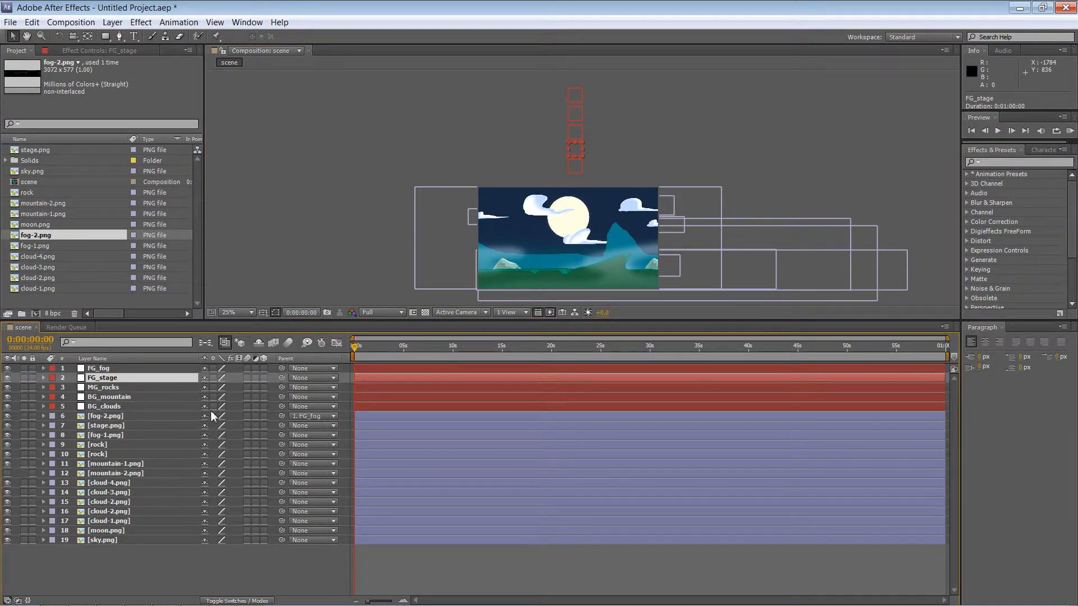
pyautogui.click(135, 427)
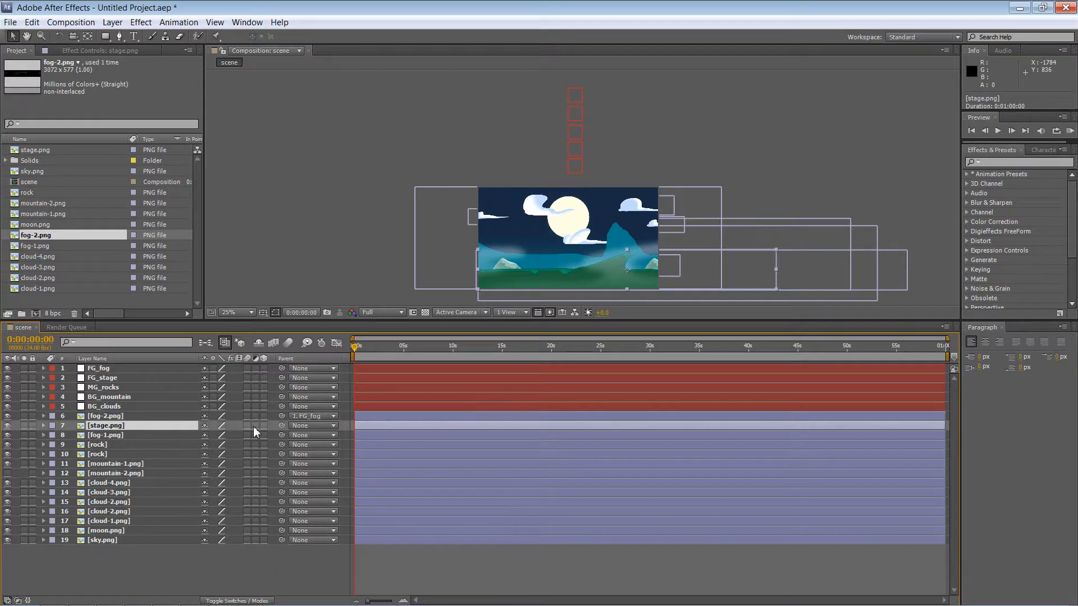
pyautogui.moveTo(282, 425); pyautogui.dragTo(163, 417)
pyautogui.hotkey('shift', 'Right')
pyautogui.hotkey('shift', 'Right')
pyautogui.hotkey('shift', 'Left')
pyautogui.hotkey('shift', 'Left')
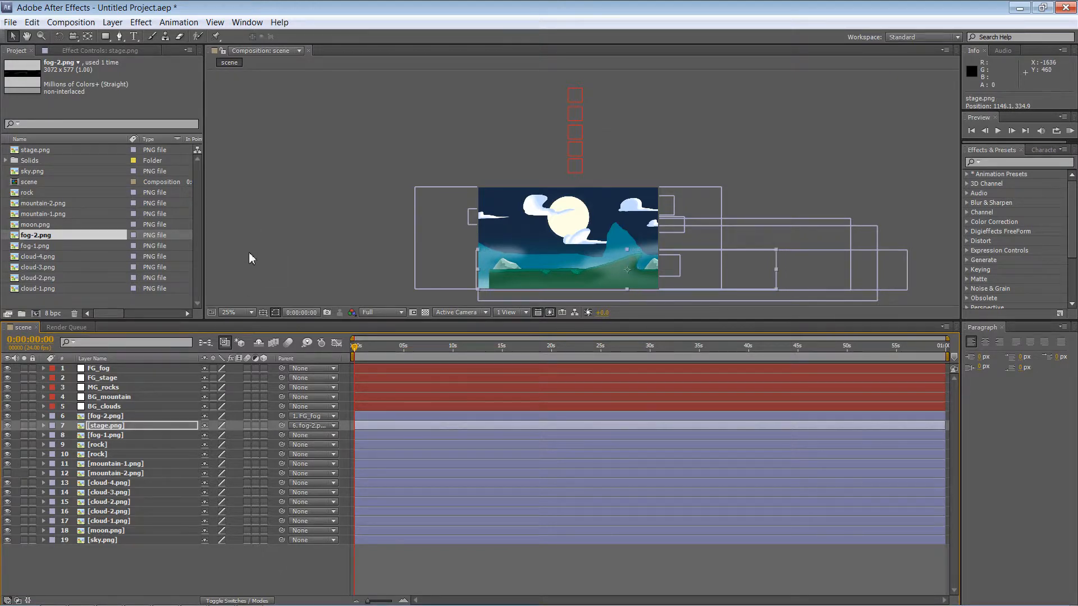
pyautogui.moveTo(281, 426); pyautogui.dragTo(160, 378)
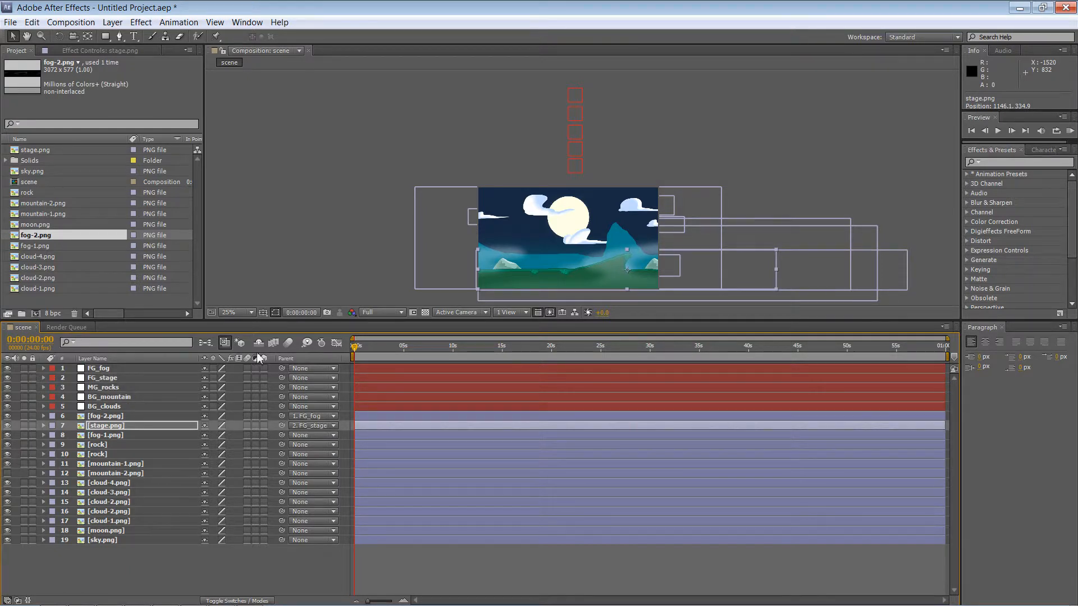
# - Toggle the visibility of the fog-2.png layer to check which fog it holds compared with fog-1.png
pyautogui.click(138, 435)
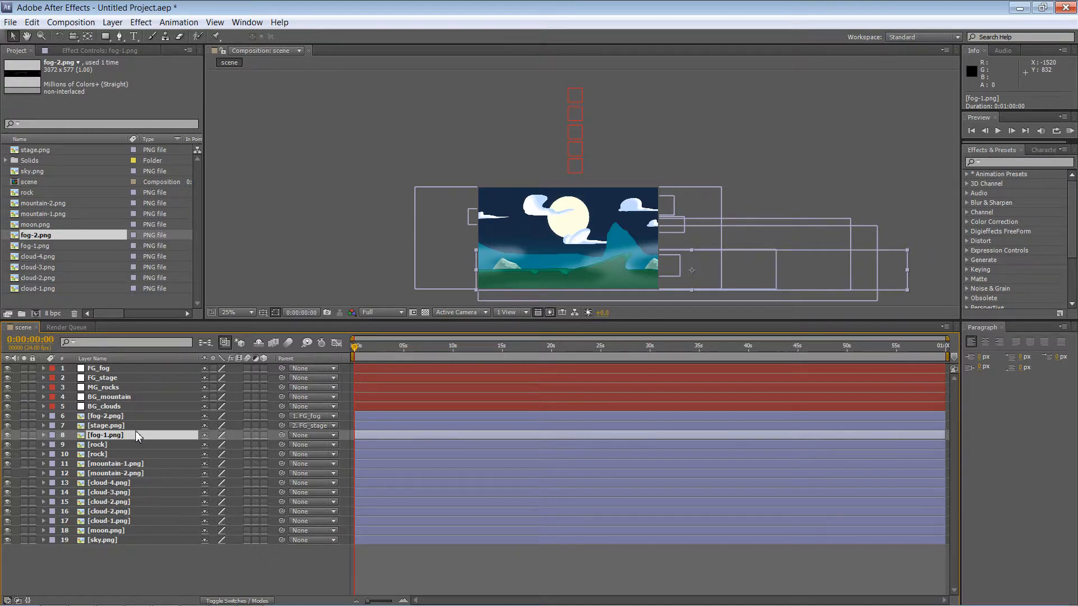
pyautogui.click(8, 416)
pyautogui.click(8, 415)
pyautogui.click(7, 473)
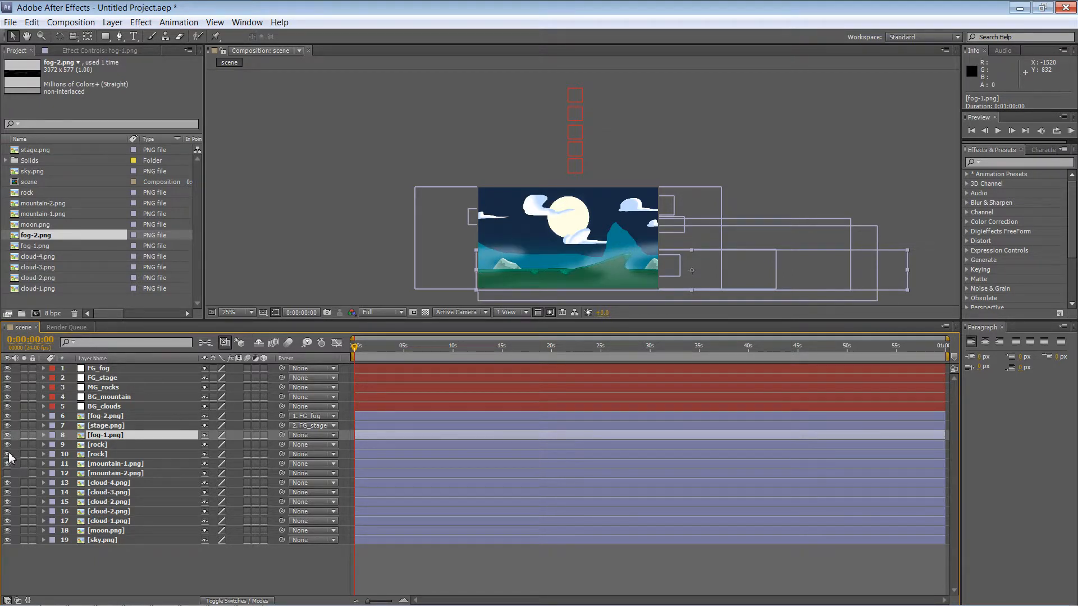
pyautogui.click(8, 417)
pyautogui.click(8, 417)
# - Parent both rock layers and the fog-1.png layer to the MG_rocks null
pyautogui.click(170, 445)
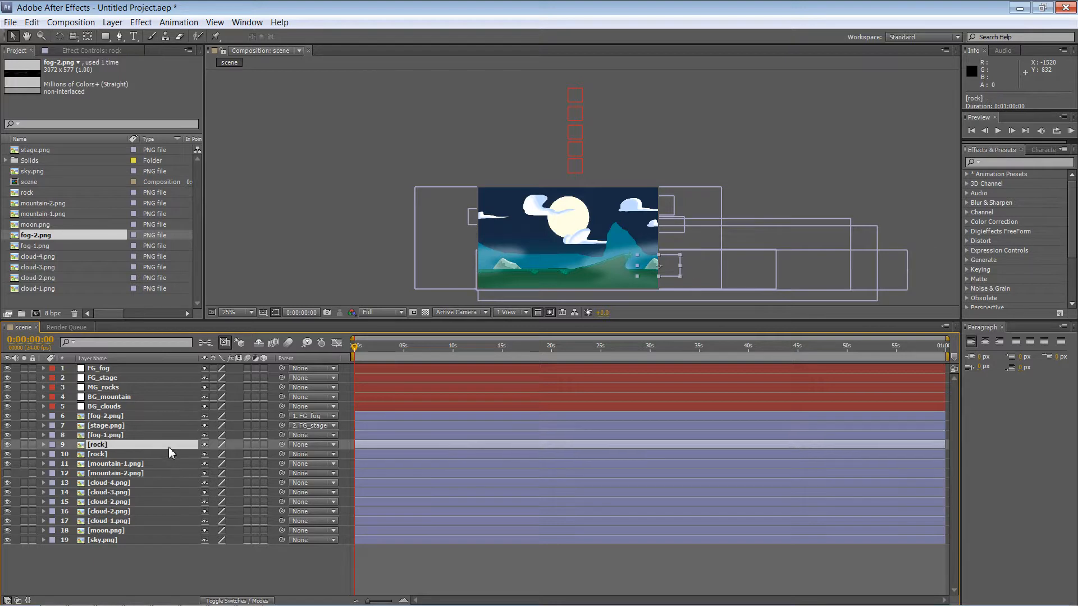
pyautogui.moveTo(283, 446); pyautogui.dragTo(107, 387)
pyautogui.moveTo(281, 454); pyautogui.dragTo(164, 388)
pyautogui.click(147, 436)
pyautogui.moveTo(282, 435); pyautogui.dragTo(128, 392)
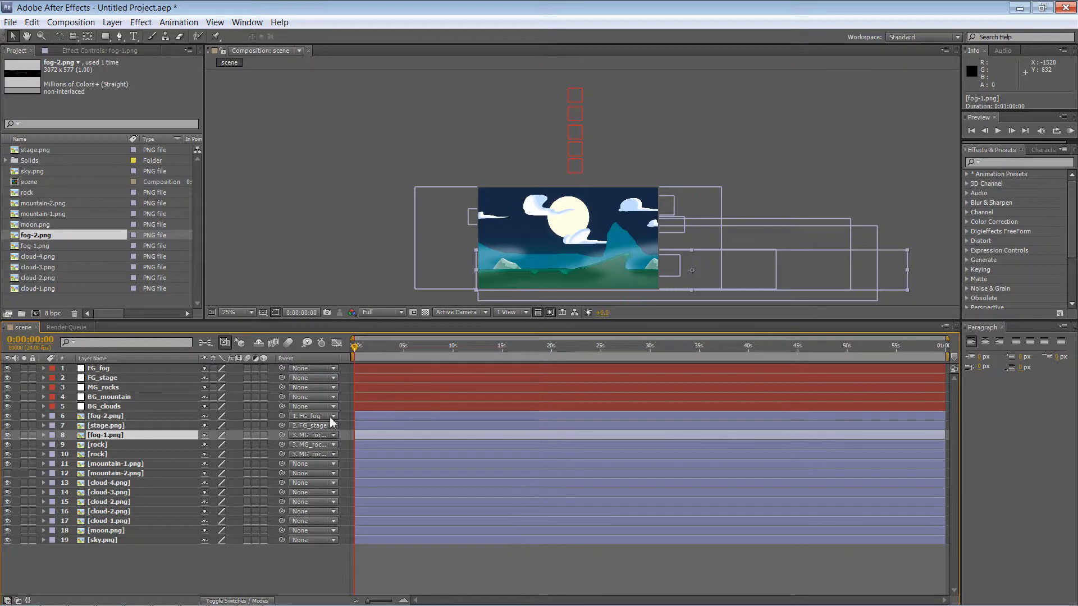
# - Compare the two mountain layers by toggling their visibility, and leave both mountain-1.png and mountain-2.png shown
pyautogui.click(178, 465)
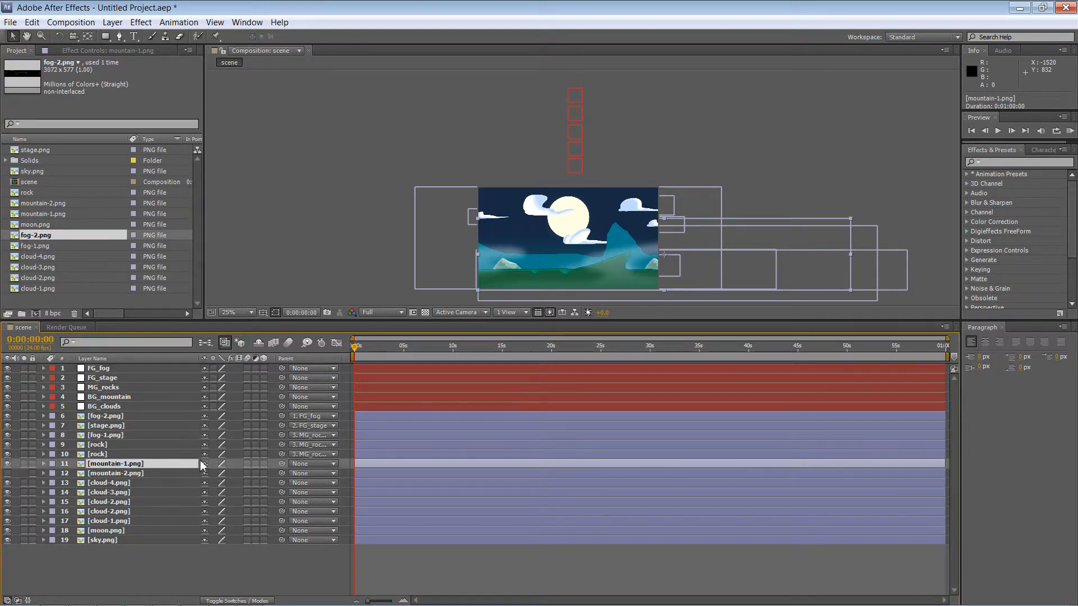
pyautogui.click(7, 464)
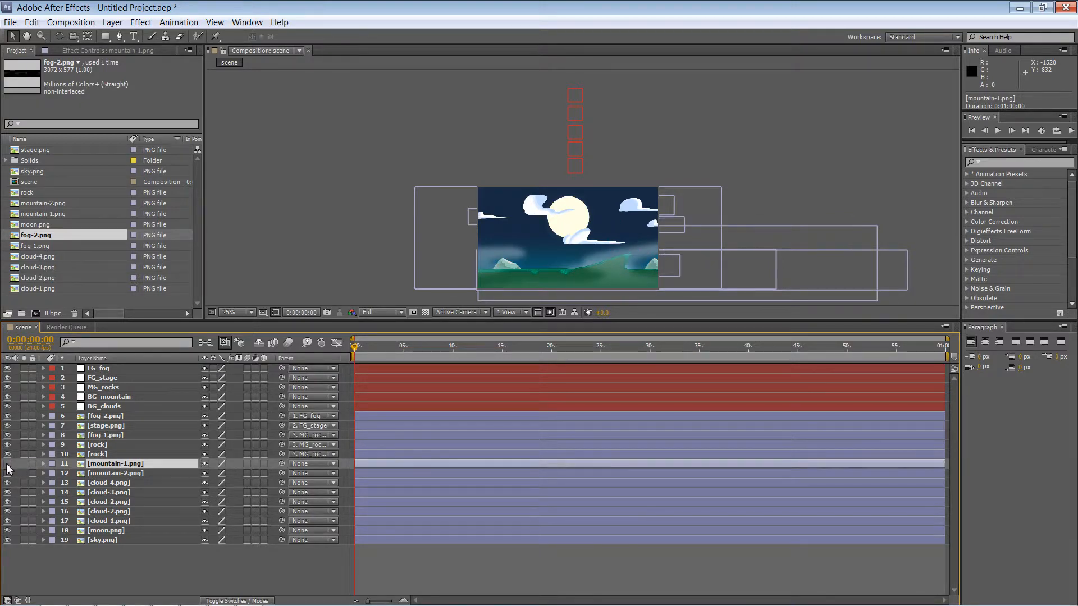
pyautogui.click(8, 465)
pyautogui.click(7, 474)
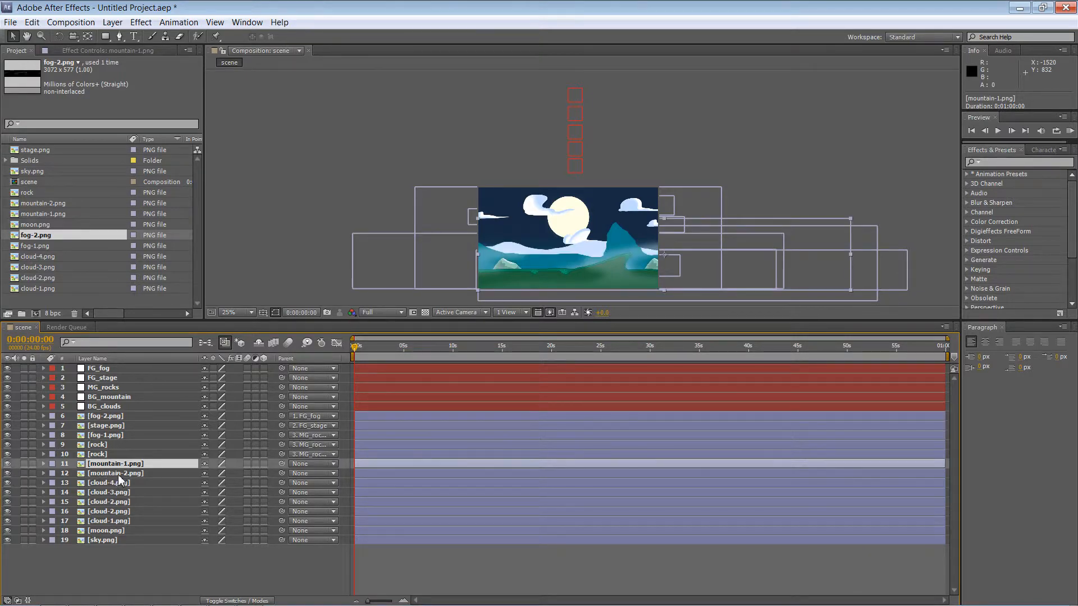
pyautogui.click(129, 474)
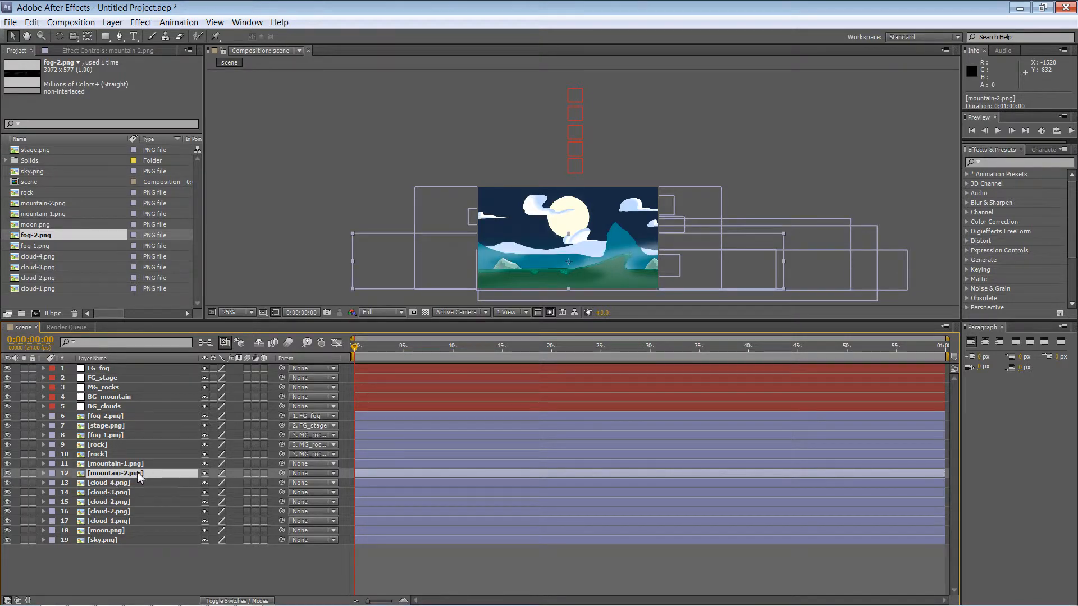
pyautogui.click(8, 474)
pyautogui.click(8, 475)
# - Lower the opacity of the mountain-2.png layer to about 15% and collapse its transform properties
pyautogui.click(44, 473)
pyautogui.click(53, 482)
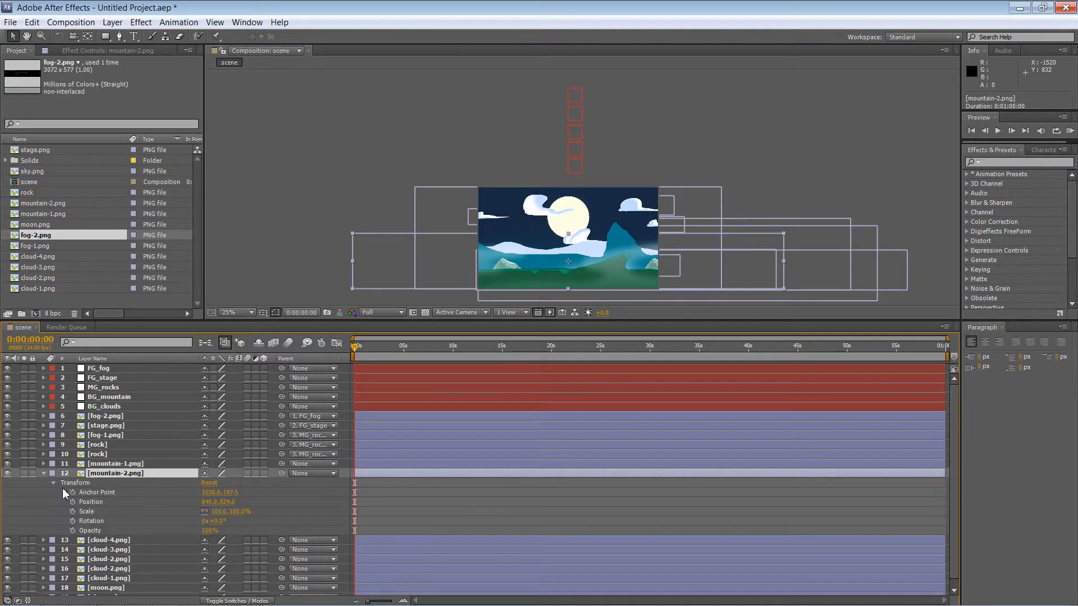
pyautogui.click(126, 531)
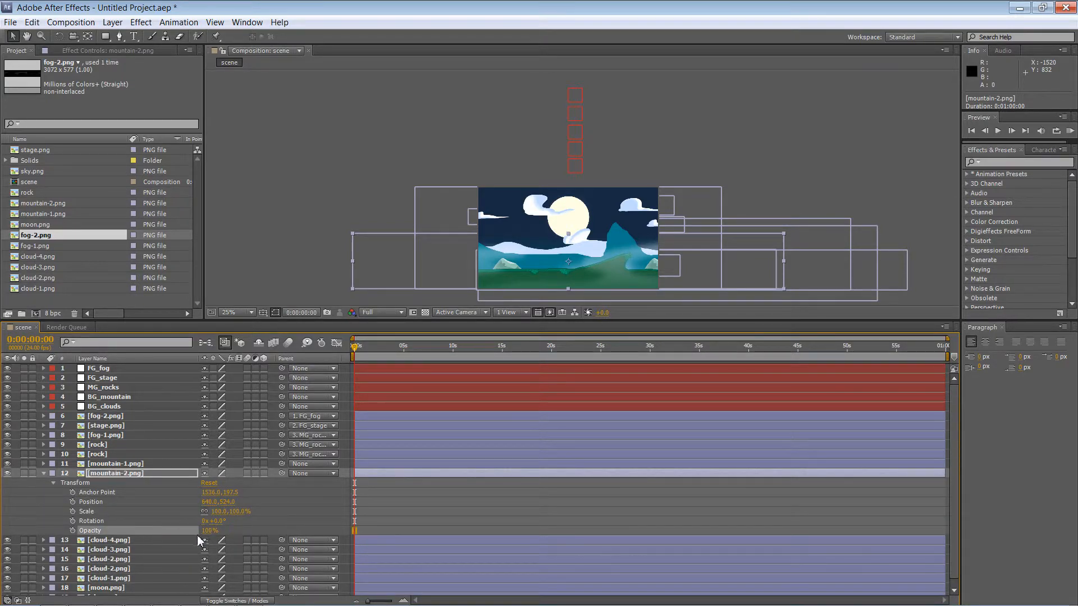
pyautogui.moveTo(211, 536); pyautogui.dragTo(156, 526)
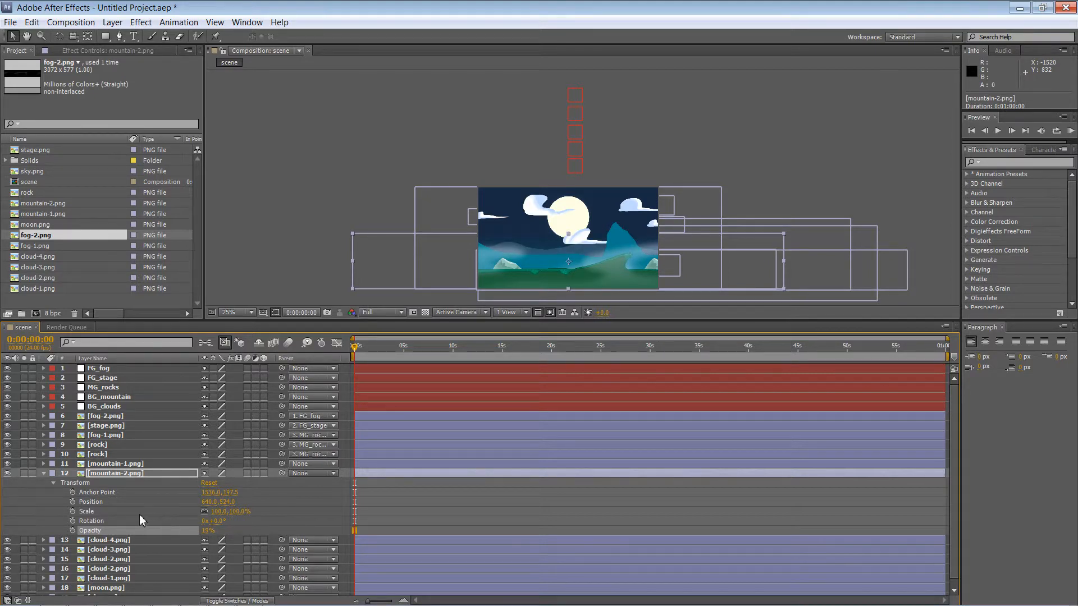
pyautogui.click(53, 483)
pyautogui.click(44, 474)
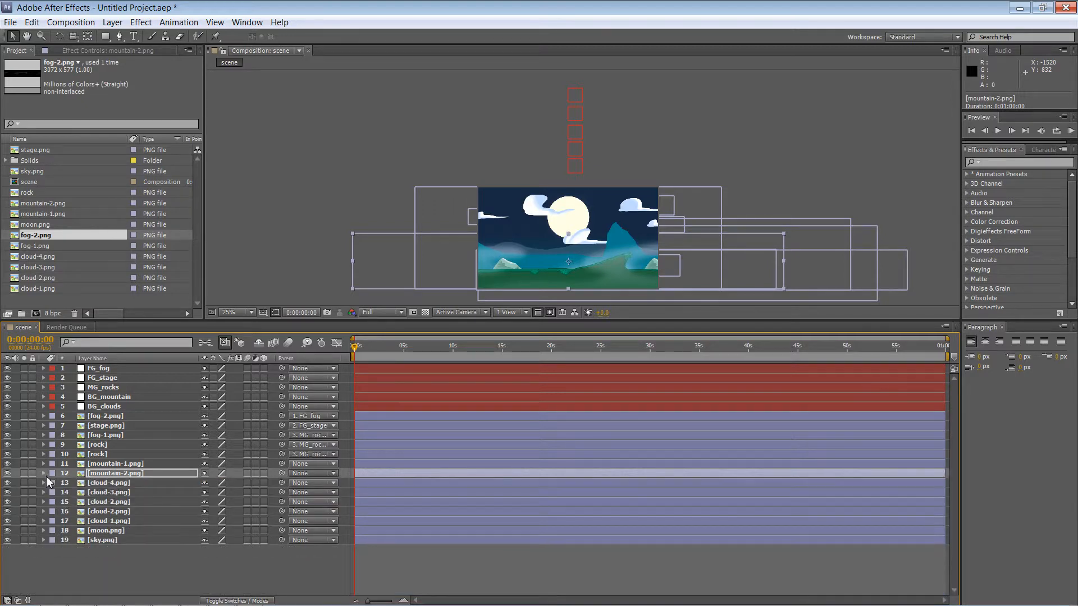
# - Duplicate the BG_mountain null so that each mountain layer has its own controller
pyautogui.click(124, 399)
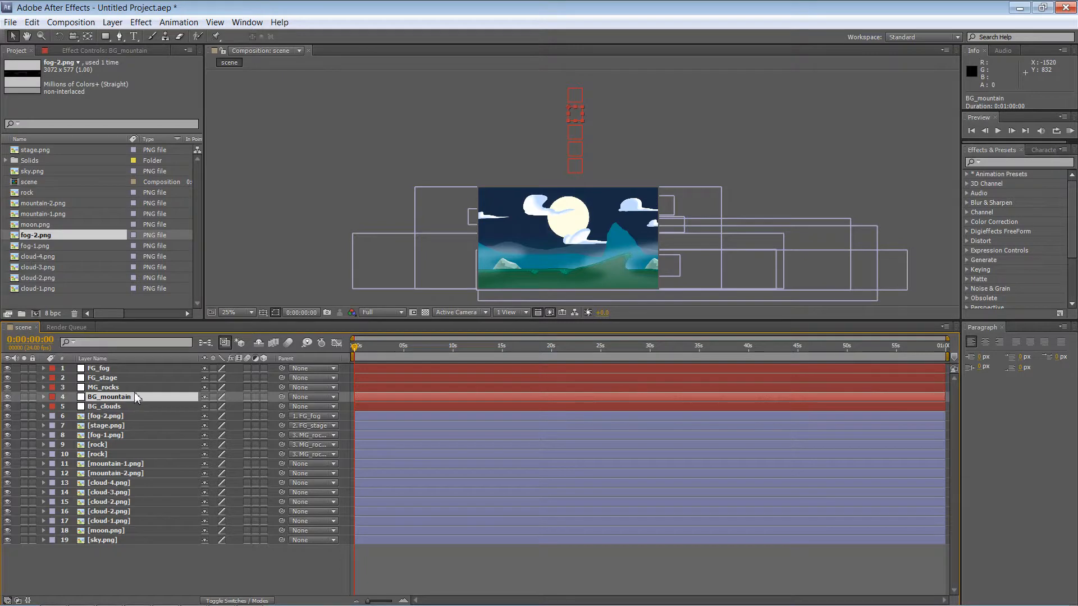
pyautogui.hotkey('ctrl', 'd')
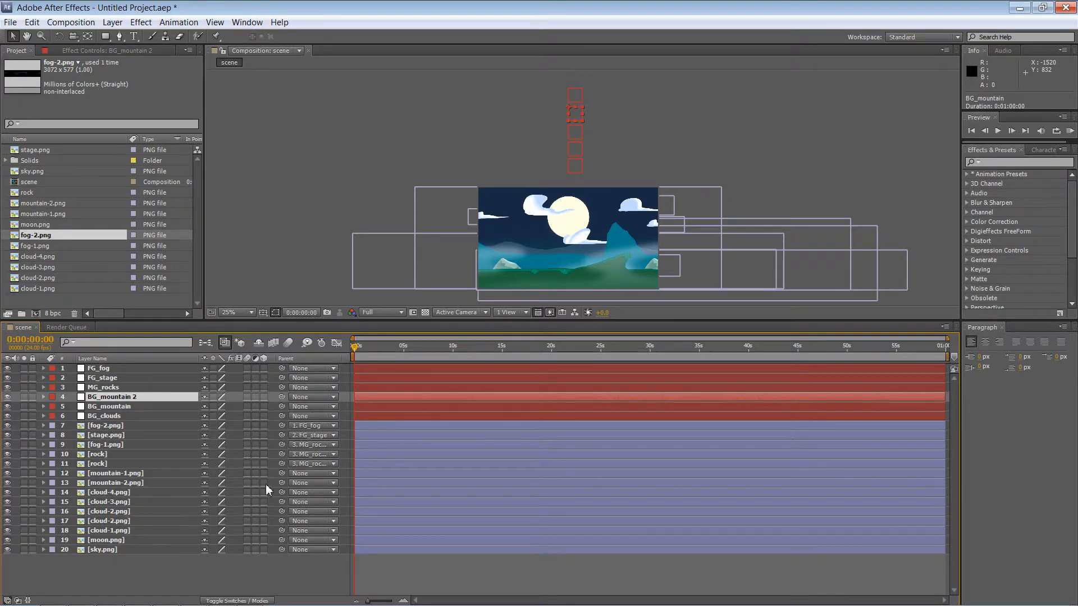
# - Try to parent the mountain-2.png layer to the BG_mountain 2 null, and undo it
pyautogui.moveTo(282, 482); pyautogui.dragTo(133, 397)
pyautogui.hotkey('ctrl', 'z')
pyautogui.click(150, 481)
pyautogui.click(150, 475)
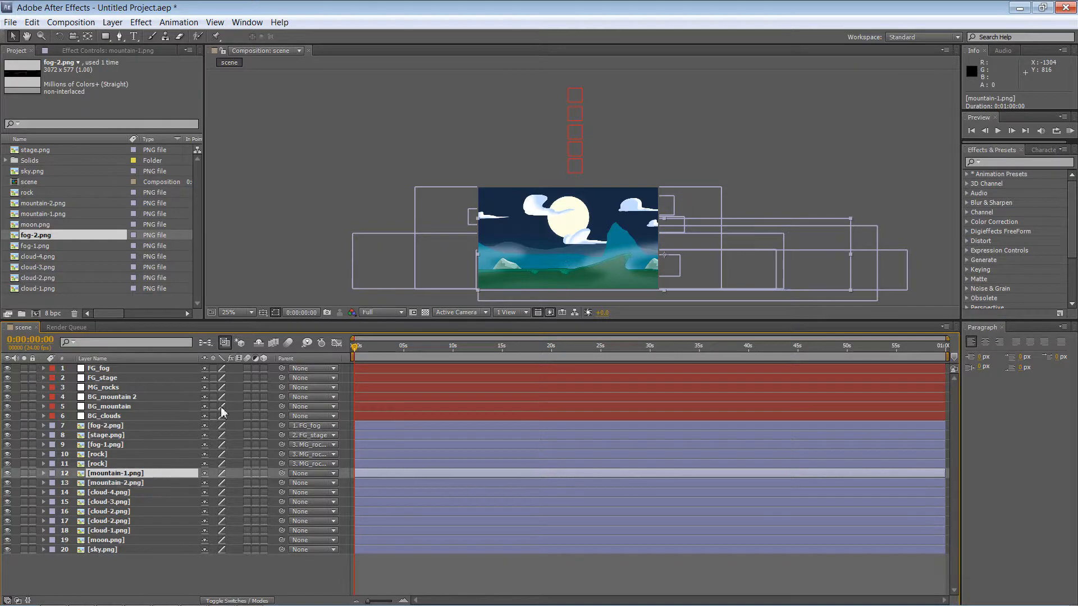
# - Set the parent of fog-2.png, stage.png, fog-1.png and both rock layers to None
pyautogui.moveTo(651, 151); pyautogui.dragTo(644, 163)
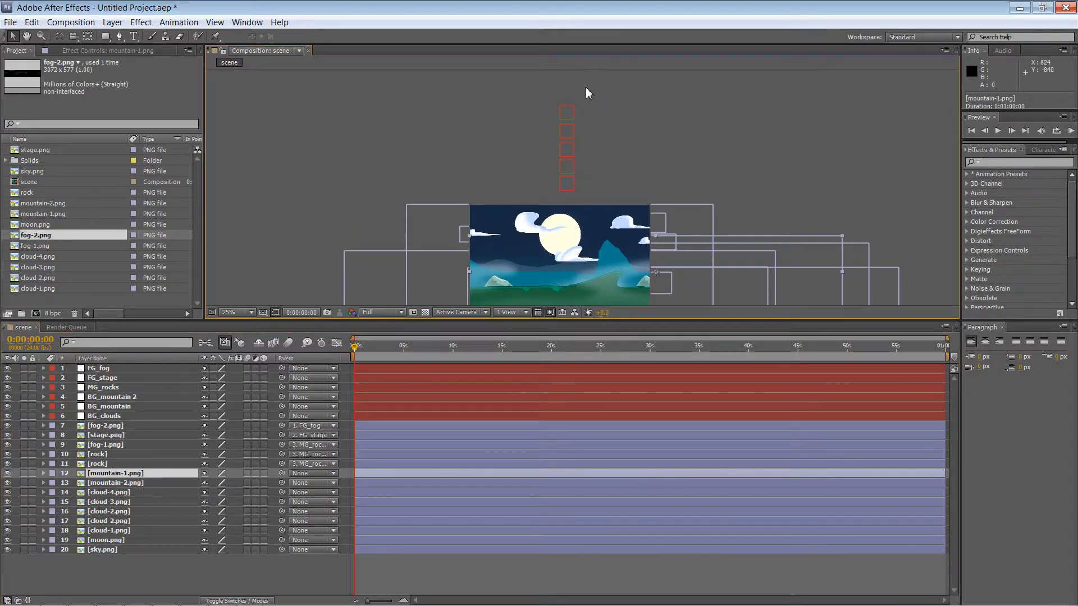
pyautogui.click(331, 426)
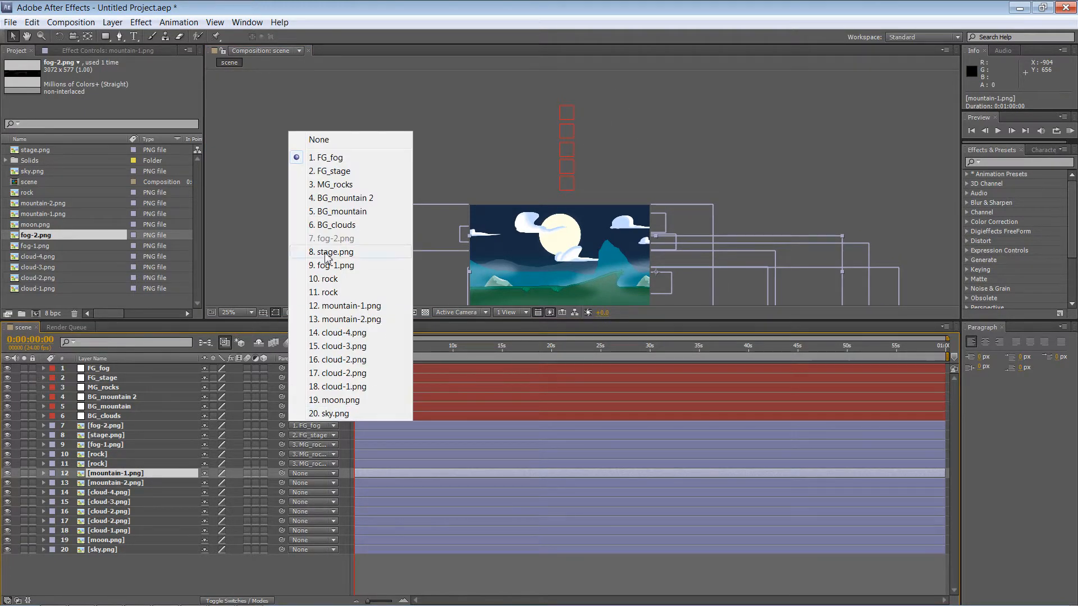
pyautogui.click(333, 144)
pyautogui.click(314, 436)
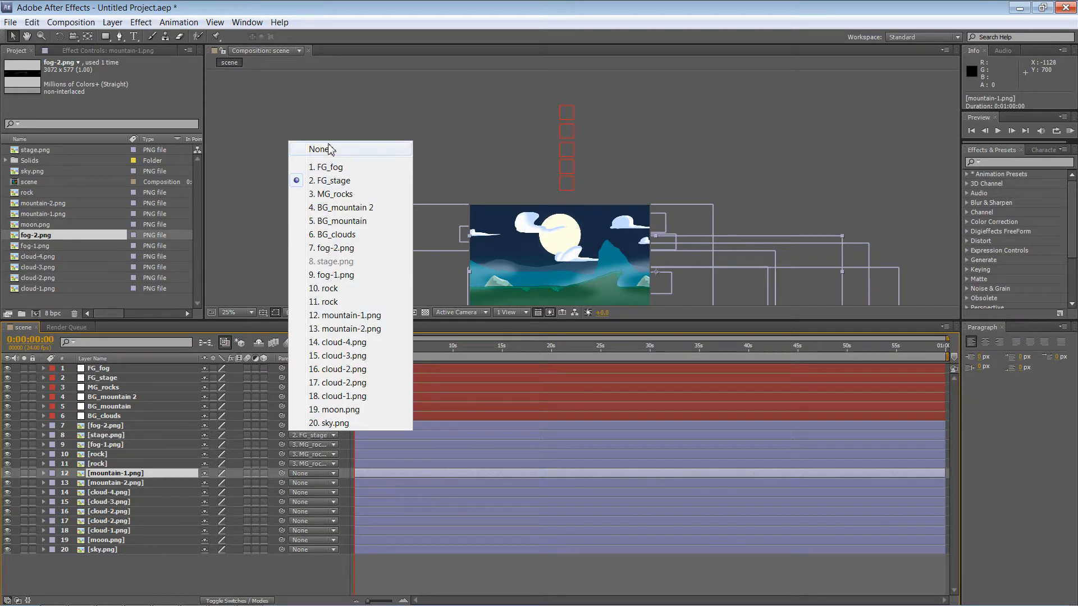
pyautogui.click(332, 148)
pyautogui.click(317, 445)
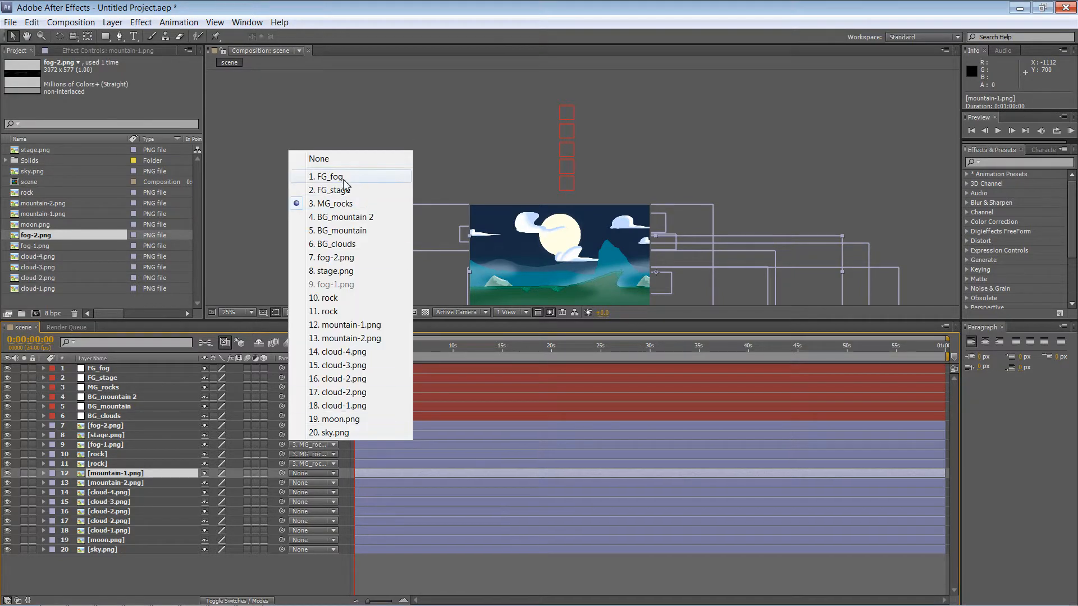
pyautogui.click(339, 158)
pyautogui.click(310, 455)
pyautogui.click(335, 169)
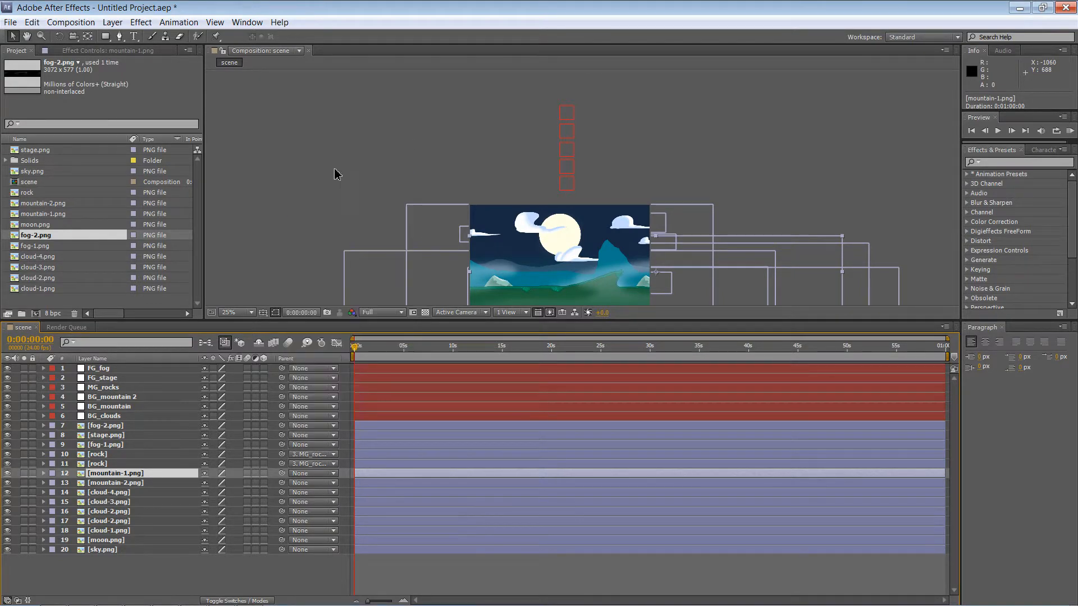
pyautogui.click(311, 463)
pyautogui.click(342, 177)
# - Move the FG_fog null straight up to position 640, -828, opening a gap in the column of nulls
pyautogui.click(573, 111)
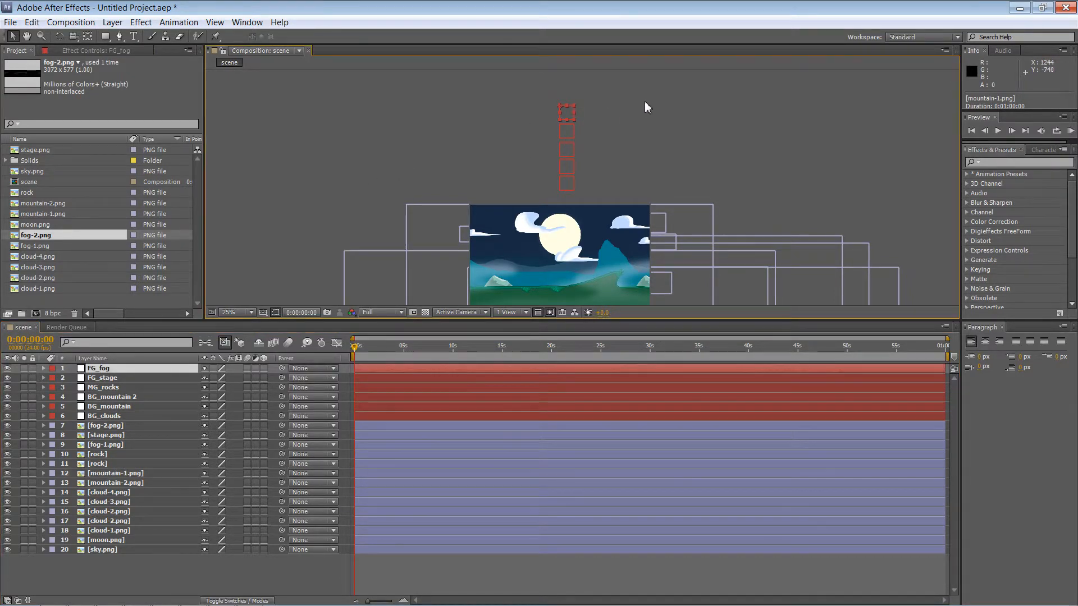
pyautogui.hotkey('shift', 'Up')
pyautogui.hotkey('shift', 'Up')
pyautogui.hotkey('shift', 'Up')
# - Move the BG_mountain 2 null straight up into the gap beneath the FG_fog null and deselect it
pyautogui.click(575, 124)
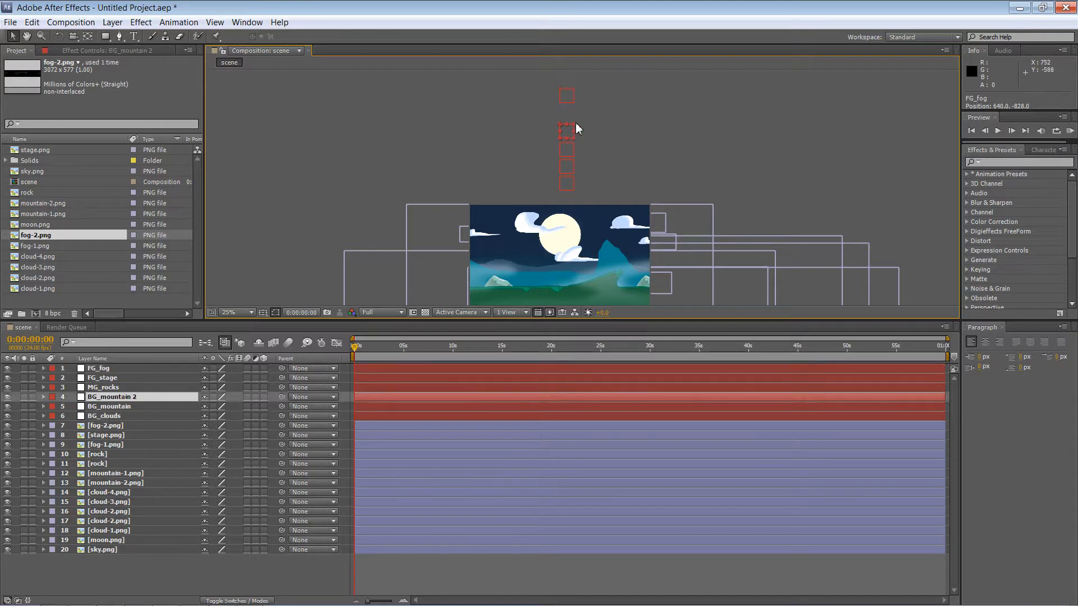
pyautogui.hotkey('shift', 'Up')
pyautogui.hotkey('shift', 'Up')
pyautogui.hotkey('shift', 'Up')
pyautogui.hotkey('shift', 'Up')
pyautogui.hotkey('shift', 'Up')
pyautogui.hotkey('shift', 'Up')
pyautogui.hotkey('shift', 'Up')
pyautogui.hotkey('shift', 'Up')
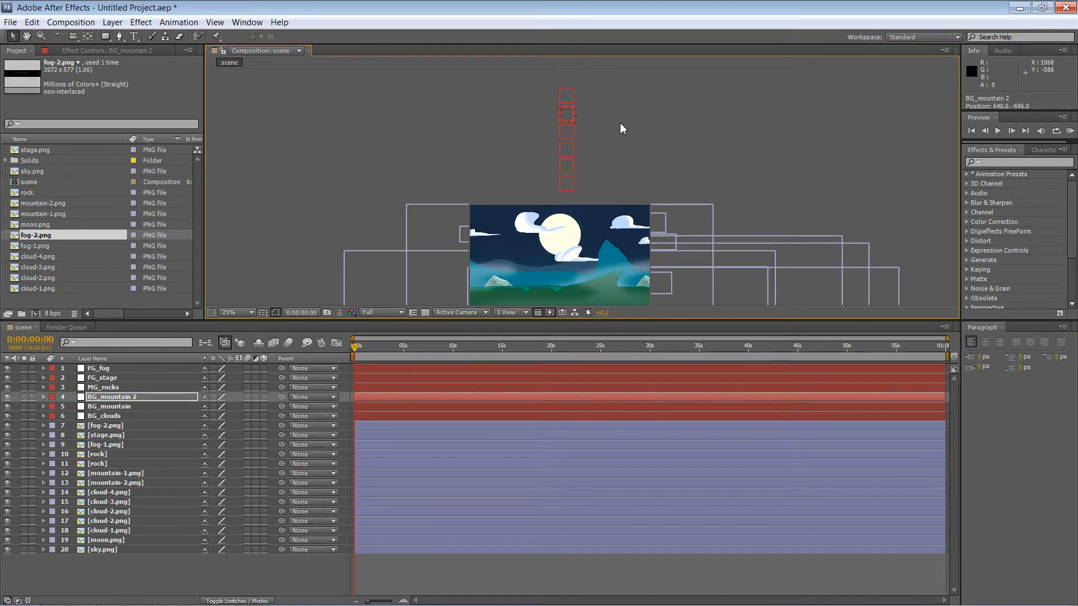
pyautogui.press('Up')
pyautogui.click(586, 144)
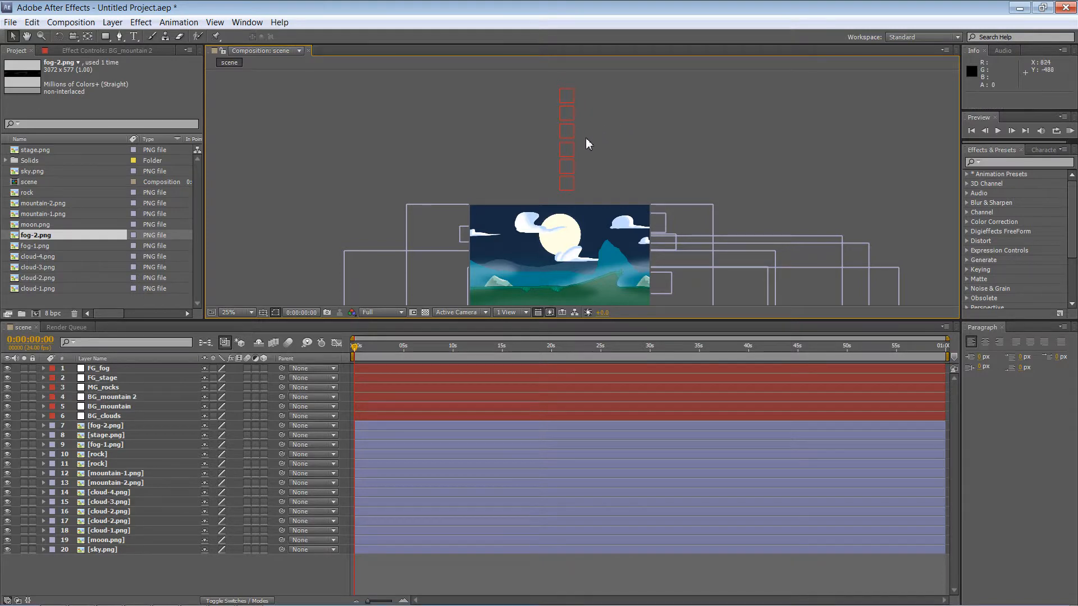
# - Parent the fog-2.png layer to the FG_fog null and the stage.png layer to the FG_stage null
pyautogui.click(121, 369)
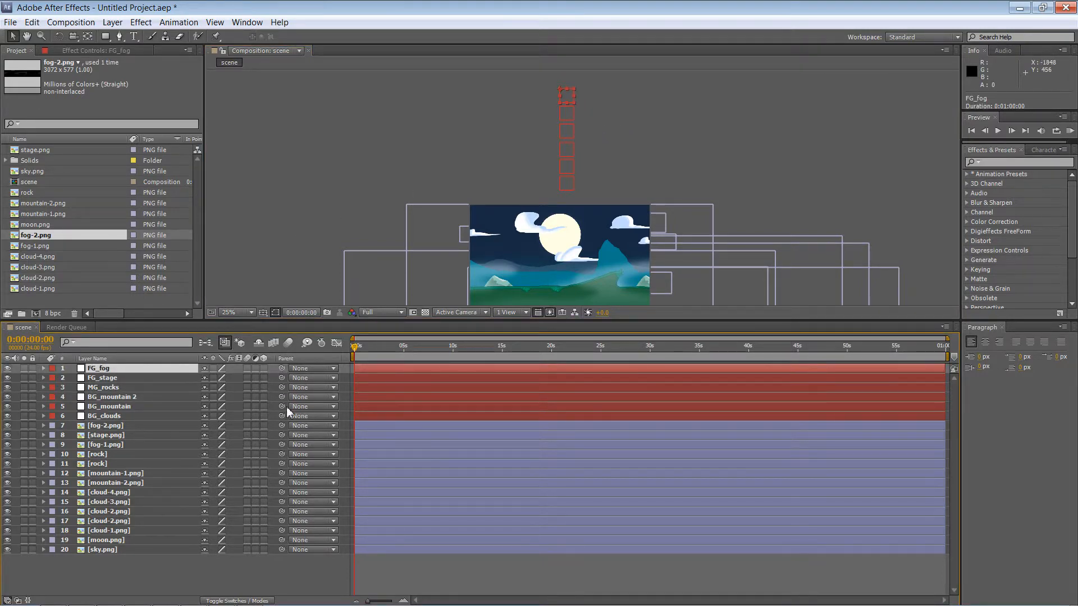
pyautogui.click(167, 426)
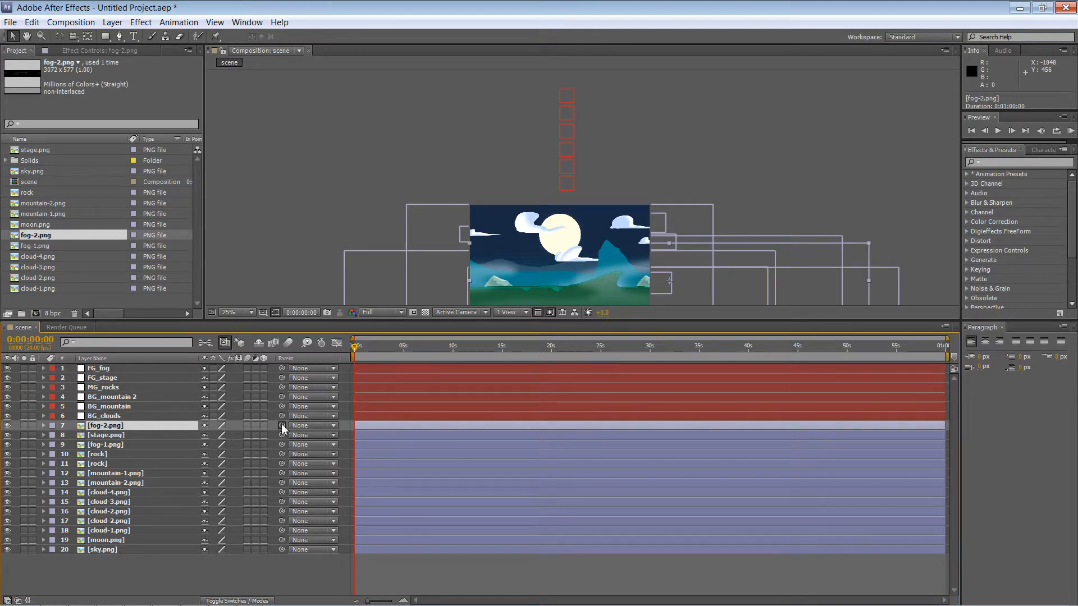
pyautogui.moveTo(281, 425); pyautogui.dragTo(174, 370)
pyautogui.click(170, 379)
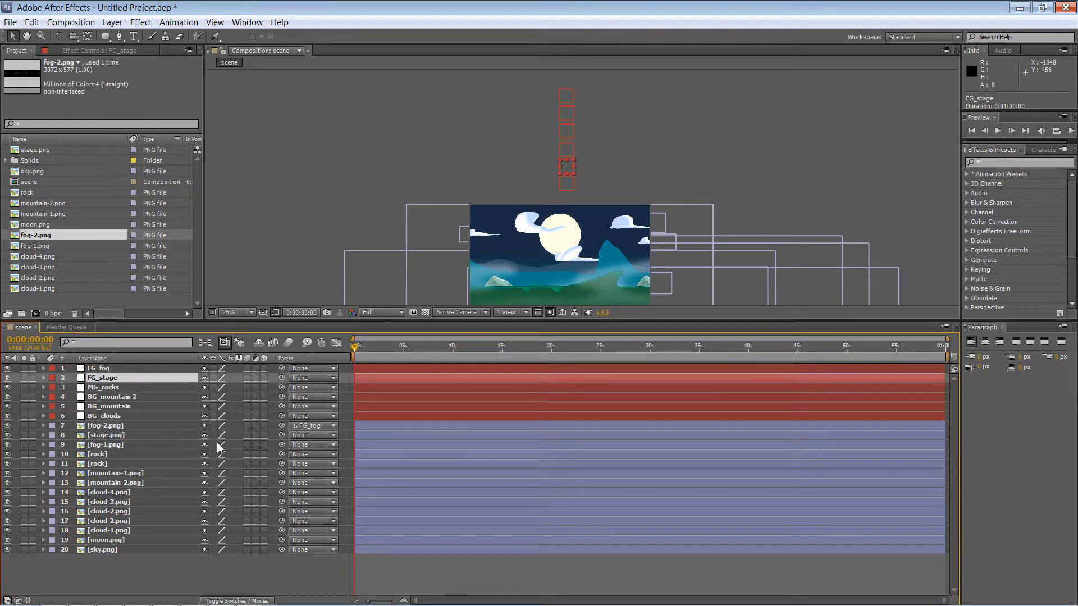
pyautogui.click(174, 435)
pyautogui.moveTo(282, 435); pyautogui.dragTo(174, 378)
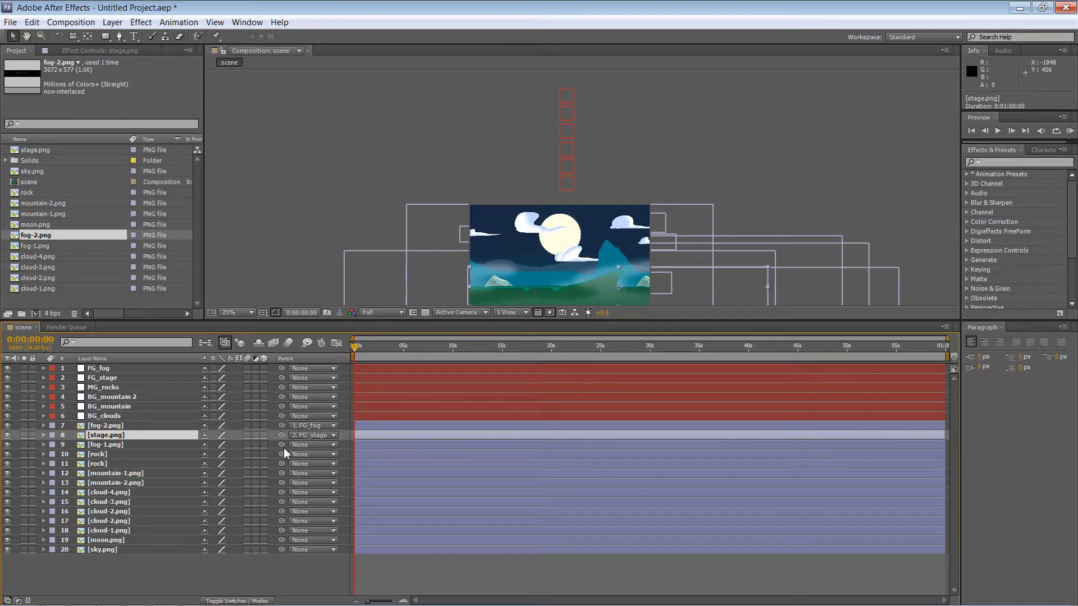
# - Parent the fog-1.png layer and both rock layers to the MG_rocks null
pyautogui.moveTo(282, 445); pyautogui.dragTo(194, 388)
pyautogui.moveTo(282, 455); pyautogui.dragTo(193, 386)
pyautogui.moveTo(282, 464); pyautogui.dragTo(173, 385)
# - Parent the mountain-2.png layer to the BG_mountain 2 null, try nudging that null and undo the nudge
pyautogui.click(167, 474)
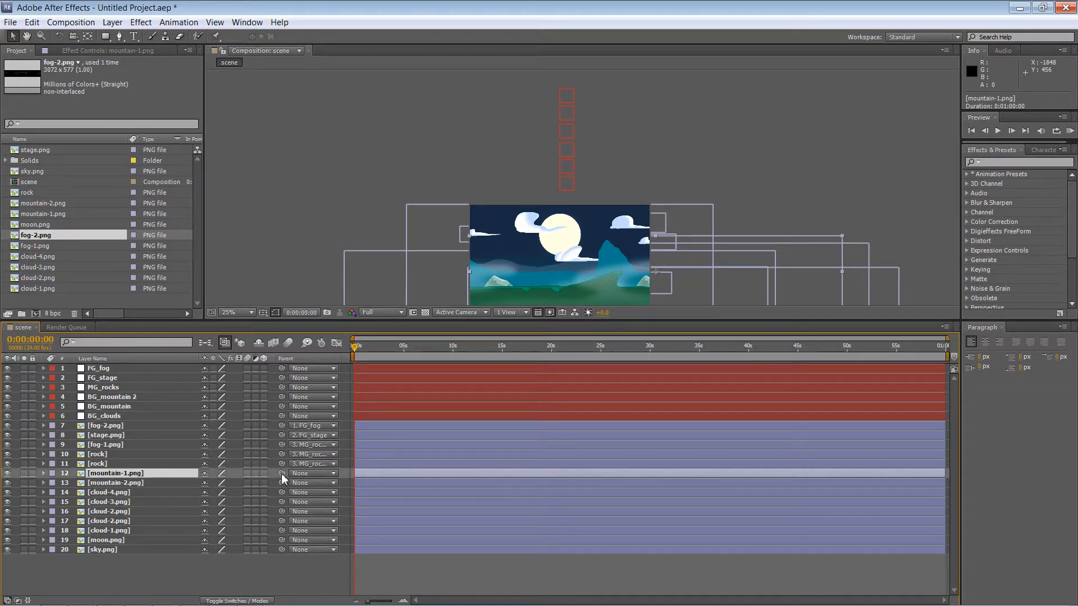
pyautogui.click(8, 473)
pyautogui.click(8, 473)
pyautogui.moveTo(281, 473)
pyautogui.mouseDown()
pyautogui.moveTo(165, 413)
pyautogui.moveTo(279, 472)
pyautogui.mouseUp()
pyautogui.moveTo(570, 100)
pyautogui.mouseDown()
pyautogui.moveTo(576, 82)
pyautogui.moveTo(566, 119)
pyautogui.mouseUp()
pyautogui.click(577, 114)
pyautogui.click(566, 115)
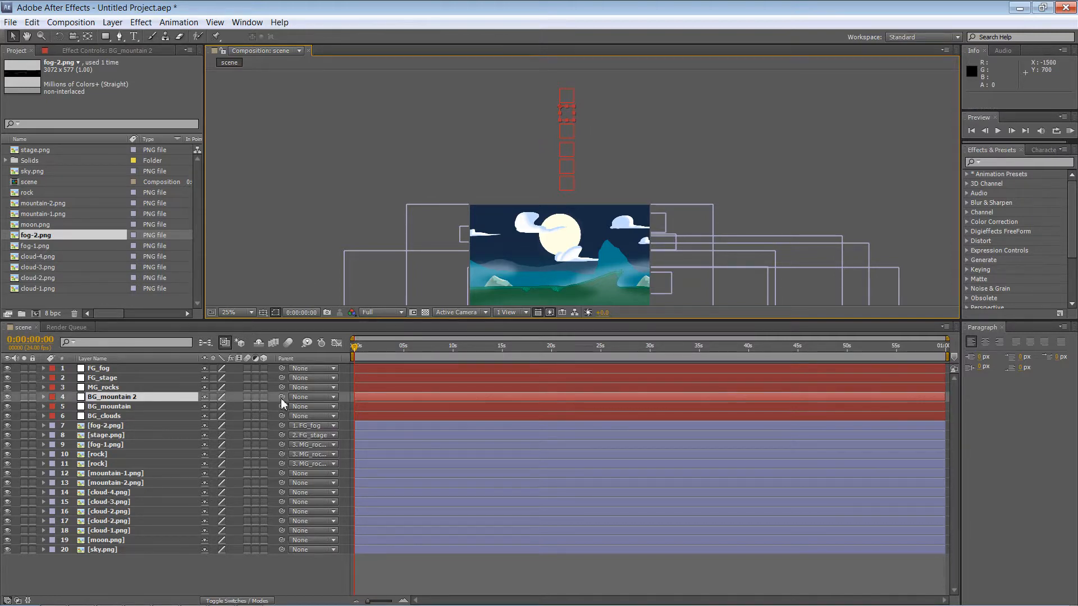
pyautogui.moveTo(282, 483); pyautogui.dragTo(164, 399)
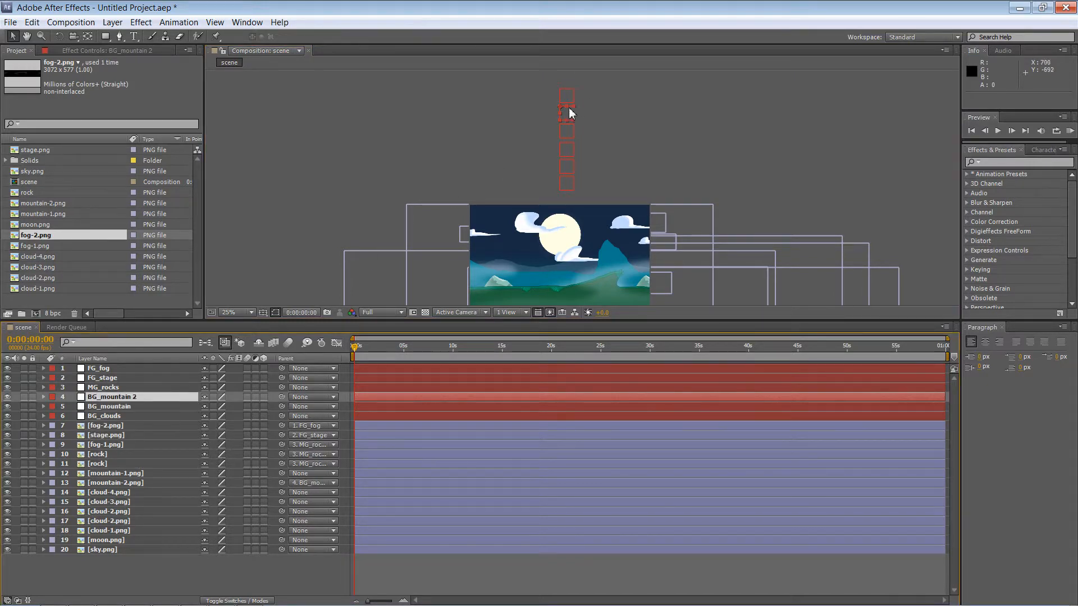
pyautogui.moveTo(565, 112); pyautogui.dragTo(570, 108)
pyautogui.hotkey('ctrl', 'z')
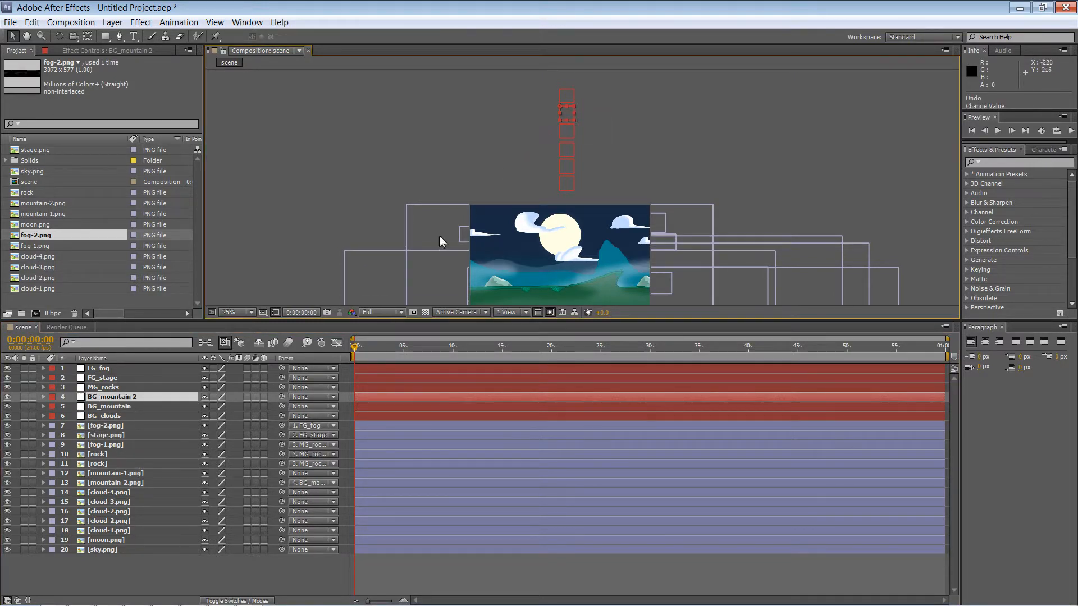
# - Parent the mountain-1.png layer to the BG_mountain null and place it directly below mountain-2.png in the layer stack
pyautogui.hotkey('ctrl', 'Down')
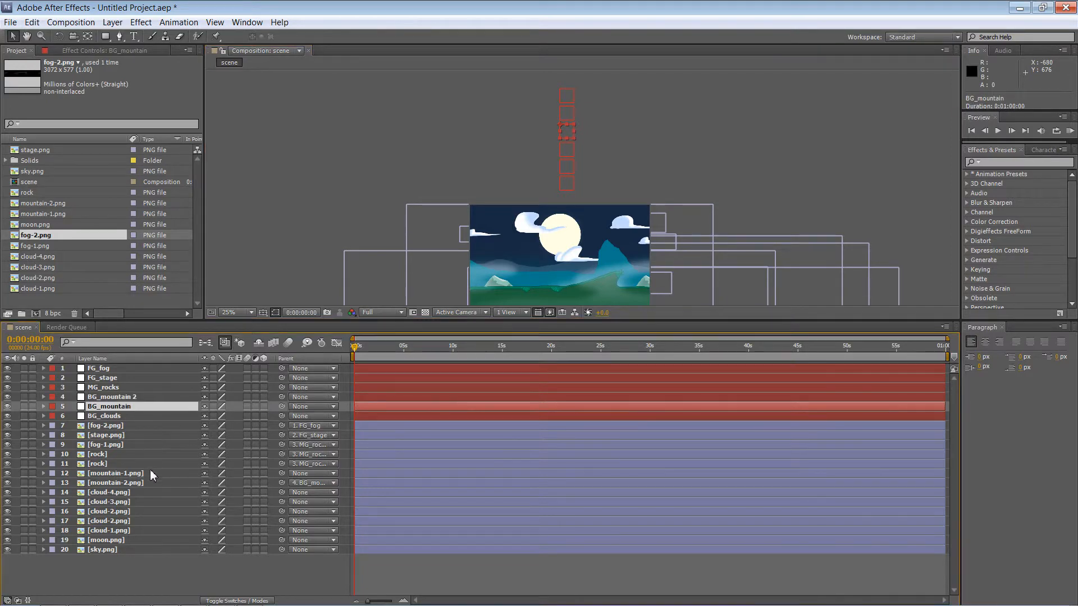
pyautogui.moveTo(281, 474); pyautogui.dragTo(157, 406)
pyautogui.moveTo(117, 474); pyautogui.dragTo(120, 489)
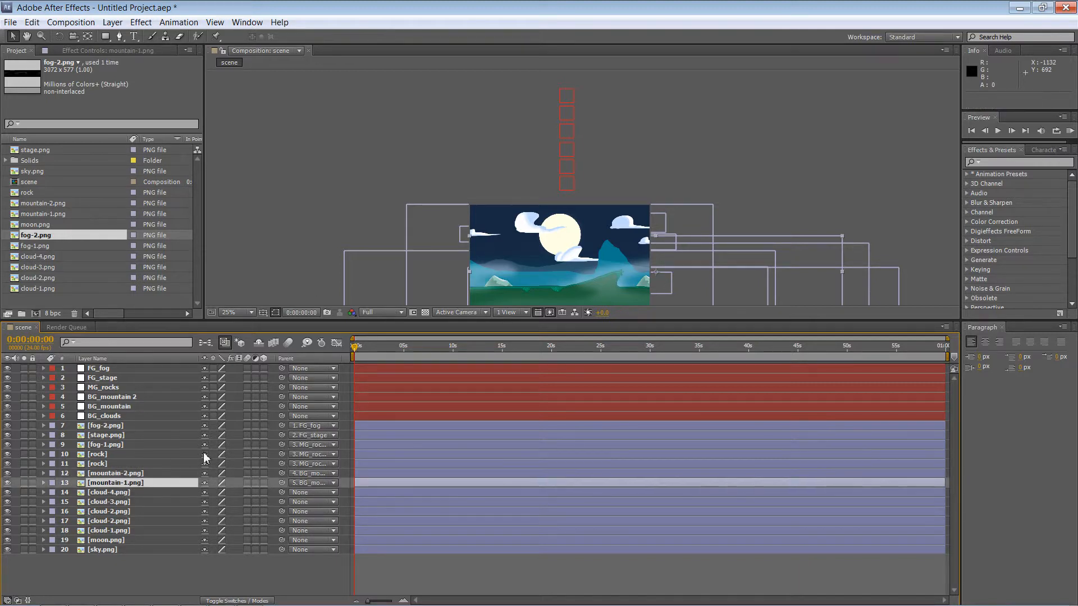
# - Parent the cloud-4.png, cloud-3.png, both cloud-2.png and cloud-1.png layers to the BG_clouds null
pyautogui.click(144, 493)
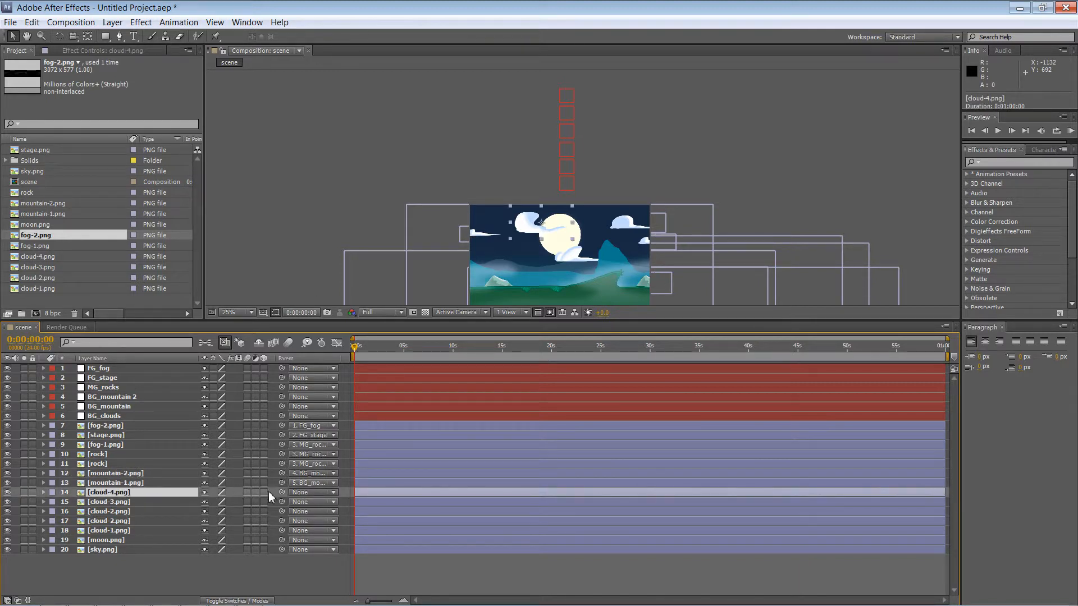
pyautogui.moveTo(281, 491); pyautogui.dragTo(177, 416)
pyautogui.moveTo(281, 502); pyautogui.dragTo(174, 416)
pyautogui.moveTo(281, 511); pyautogui.dragTo(166, 417)
pyautogui.moveTo(282, 511); pyautogui.dragTo(173, 417)
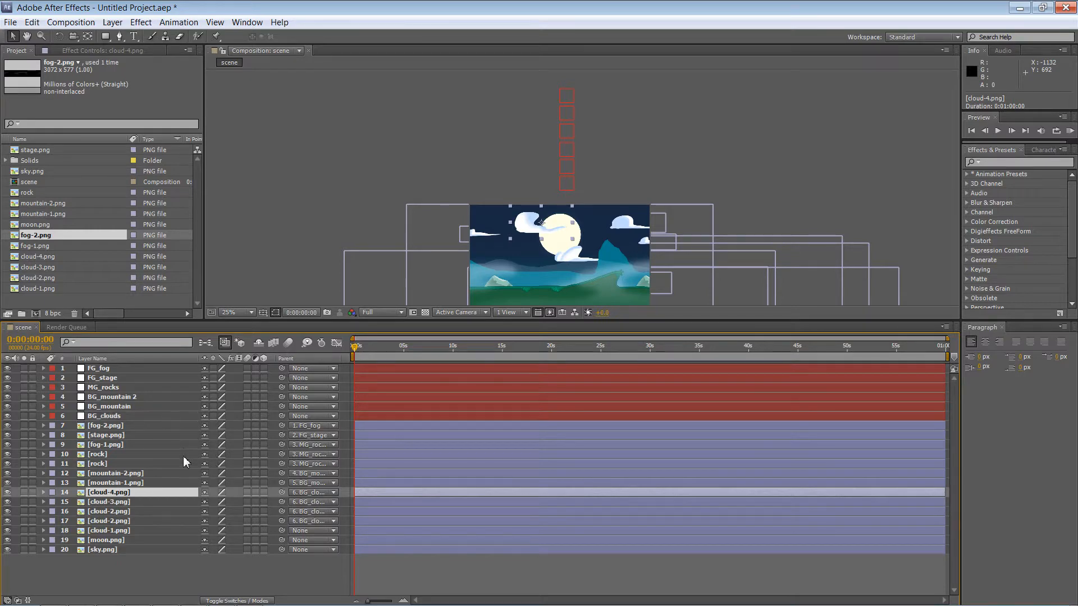
pyautogui.click(147, 530)
pyautogui.moveTo(283, 530); pyautogui.dragTo(168, 417)
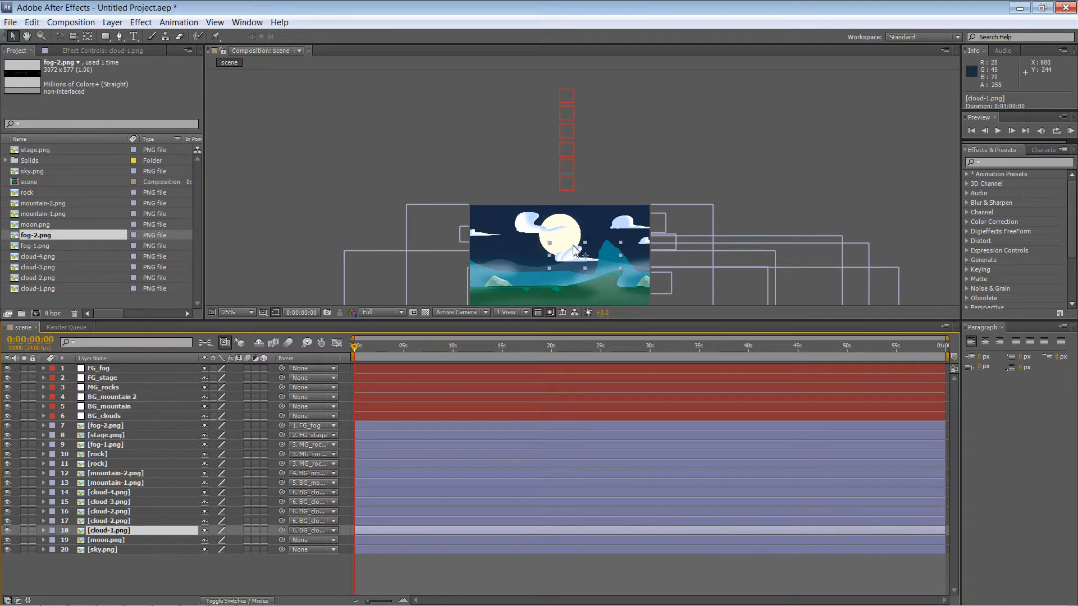
# - Try shifting the BG_clouds null left to position 524, -204, undo the move and deselect the null
pyautogui.click(116, 417)
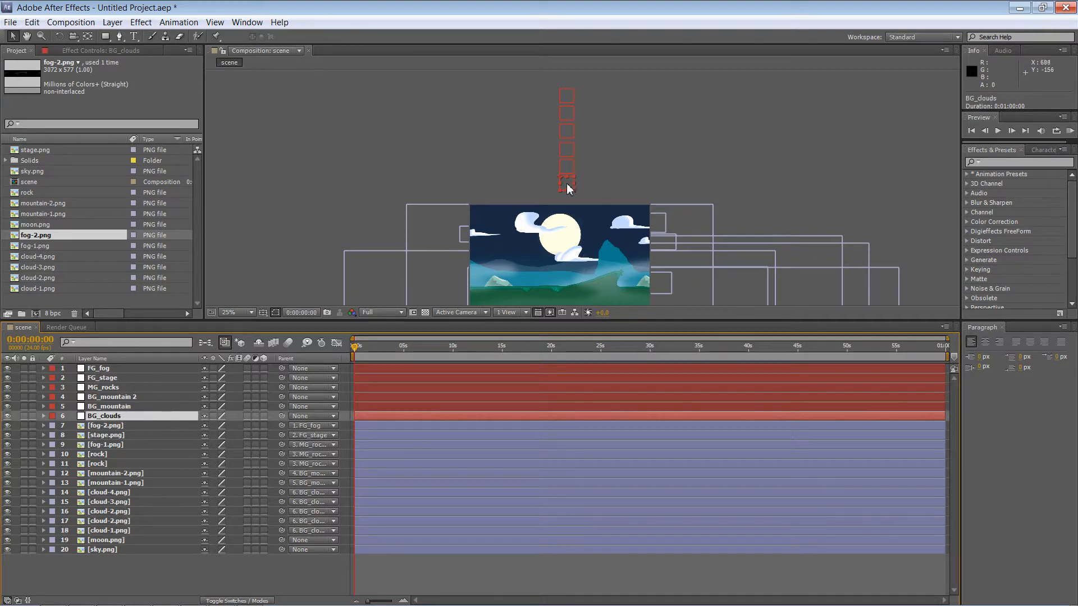
pyautogui.moveTo(567, 183)
pyautogui.mouseDown()
pyautogui.moveTo(588, 180)
pyautogui.moveTo(561, 185)
pyautogui.moveTo(562, 175)
pyautogui.mouseUp()
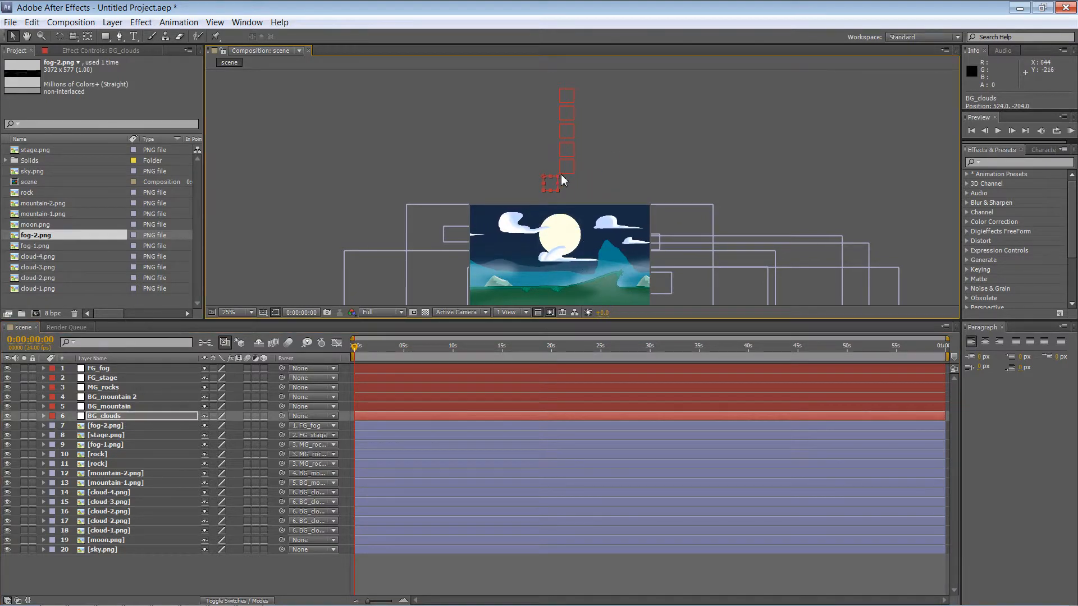
pyautogui.hotkey('ctrl', 'z')
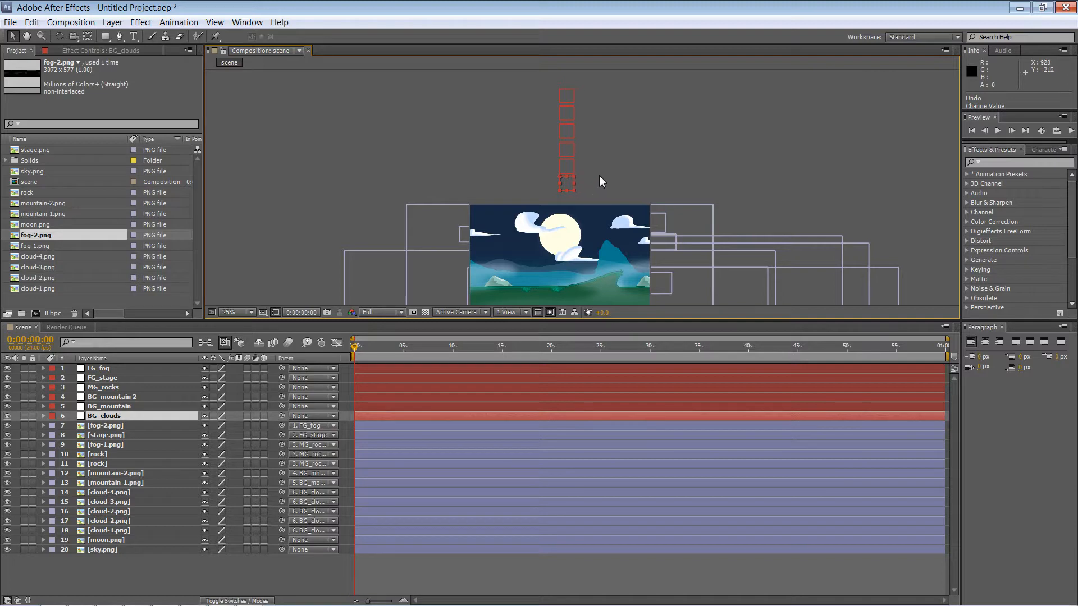
pyautogui.moveTo(653, 152); pyautogui.dragTo(601, 135)
pyautogui.click(625, 147)
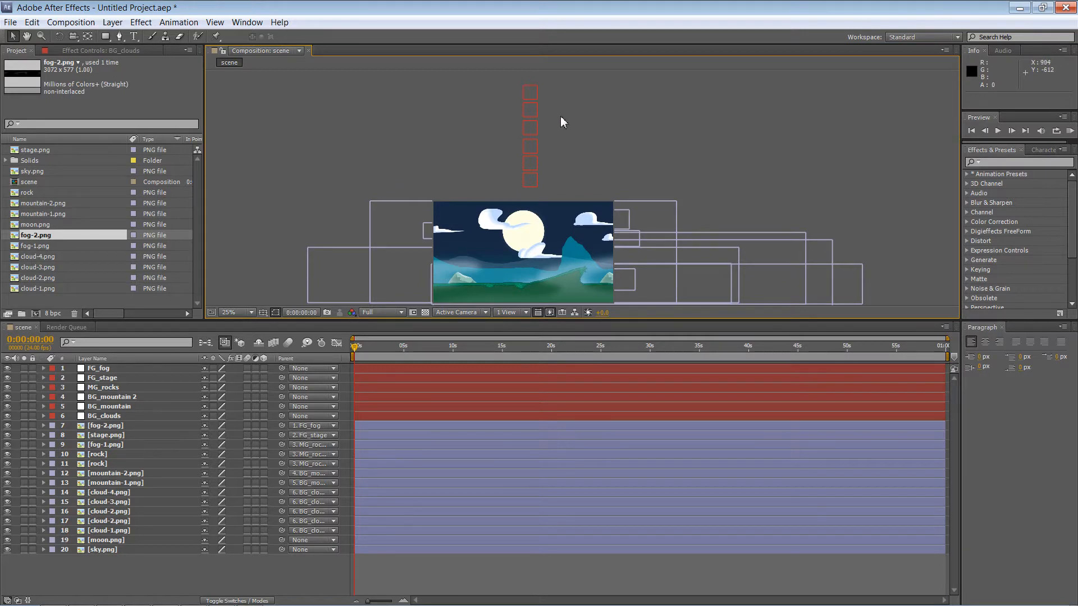
pyautogui.click(531, 97)
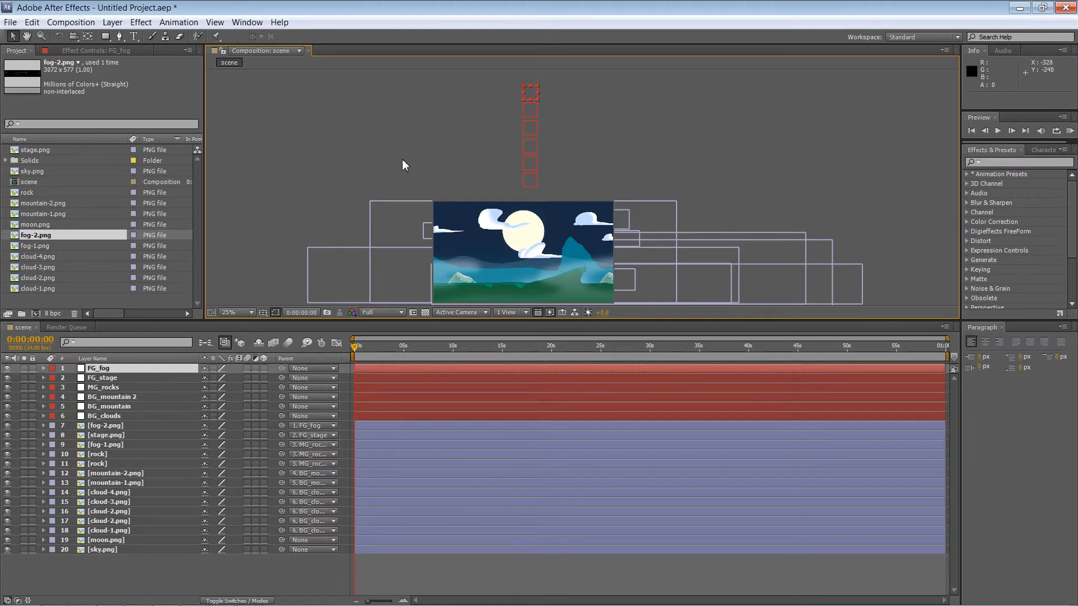
pyautogui.click(43, 369)
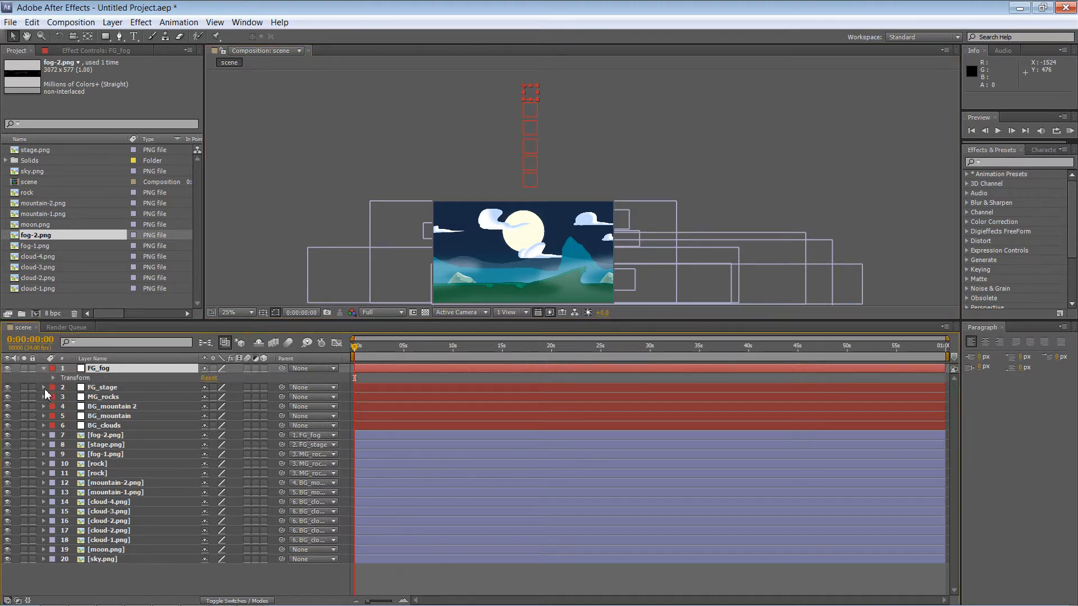
pyautogui.click(44, 388)
pyautogui.click(43, 406)
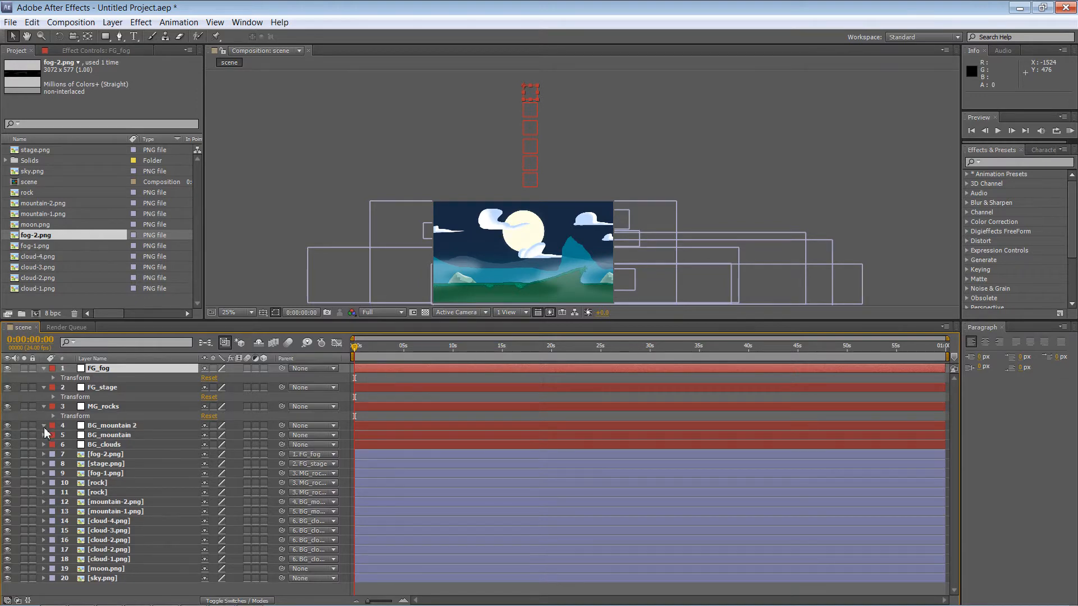
pyautogui.click(44, 426)
pyautogui.click(43, 444)
pyautogui.click(44, 463)
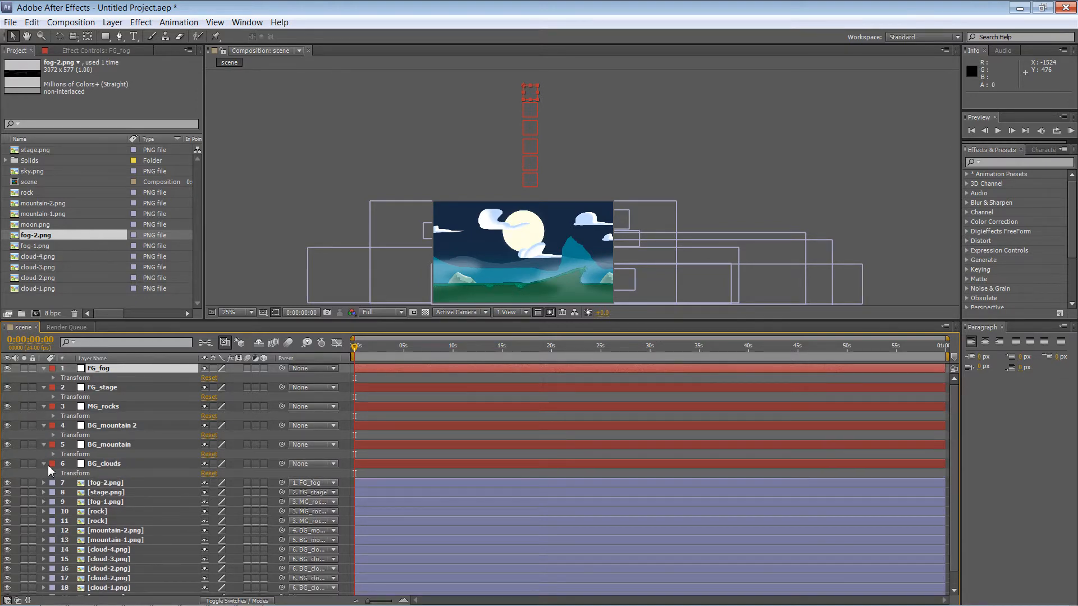
pyautogui.click(53, 378)
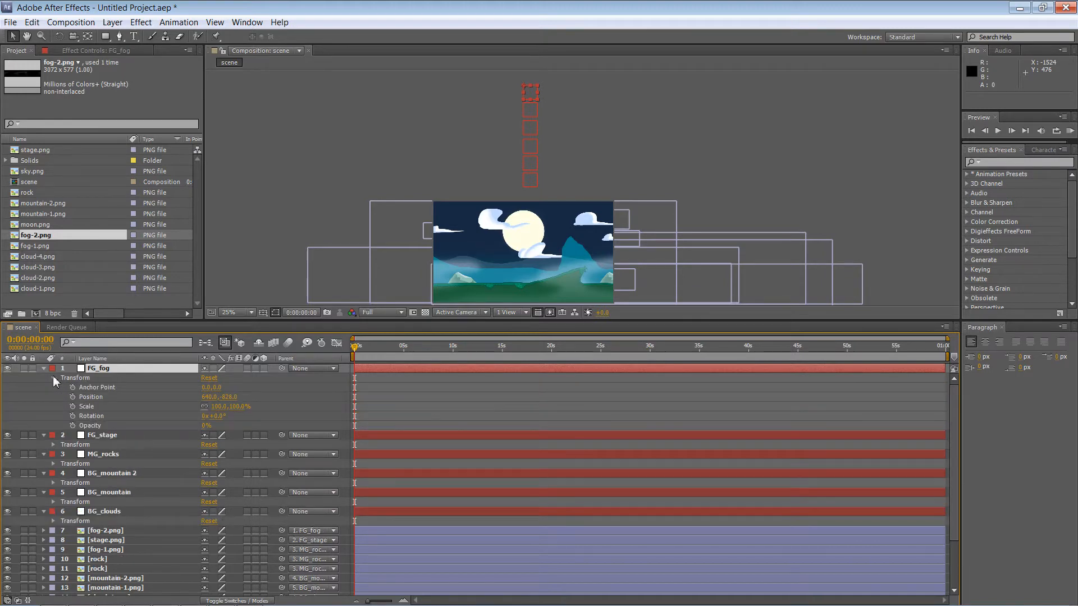
pyautogui.click(53, 378)
pyautogui.click(44, 369)
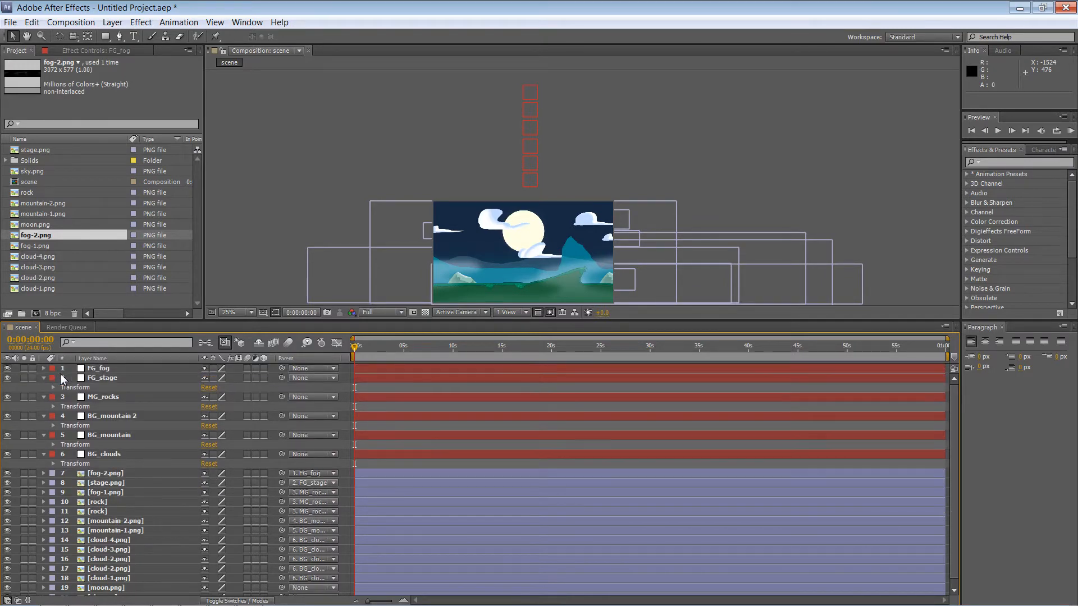
# - Show only the Position property of all six nulls and set a Position keyframe on each at 0:00:00:00
pyautogui.click(101, 369)
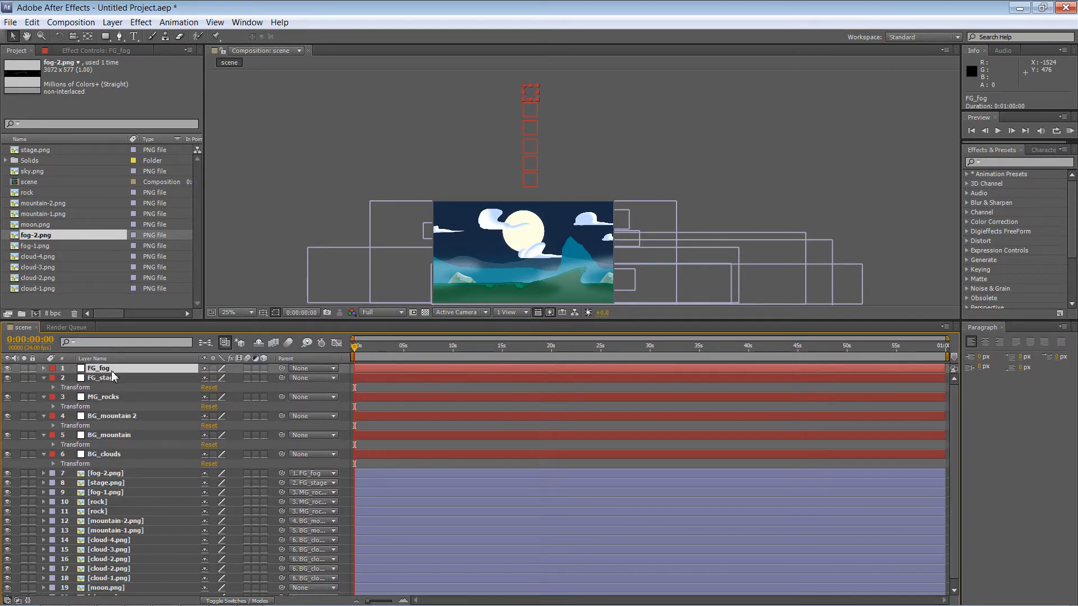
pyautogui.keyDown('shift'); pyautogui.click(110, 454); pyautogui.keyUp('shift')
pyautogui.press('p')
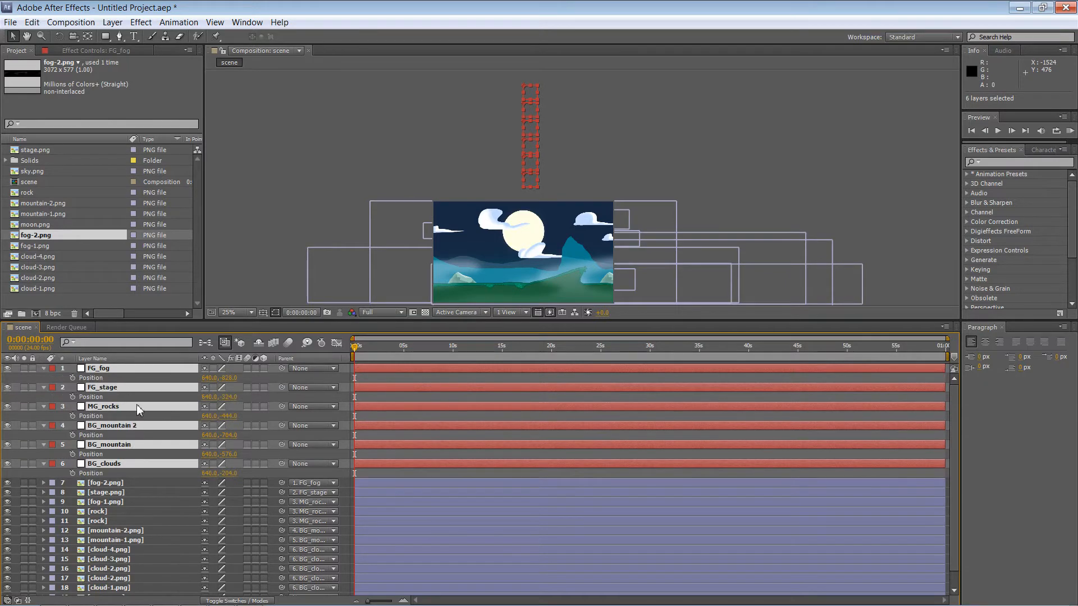
pyautogui.click(72, 378)
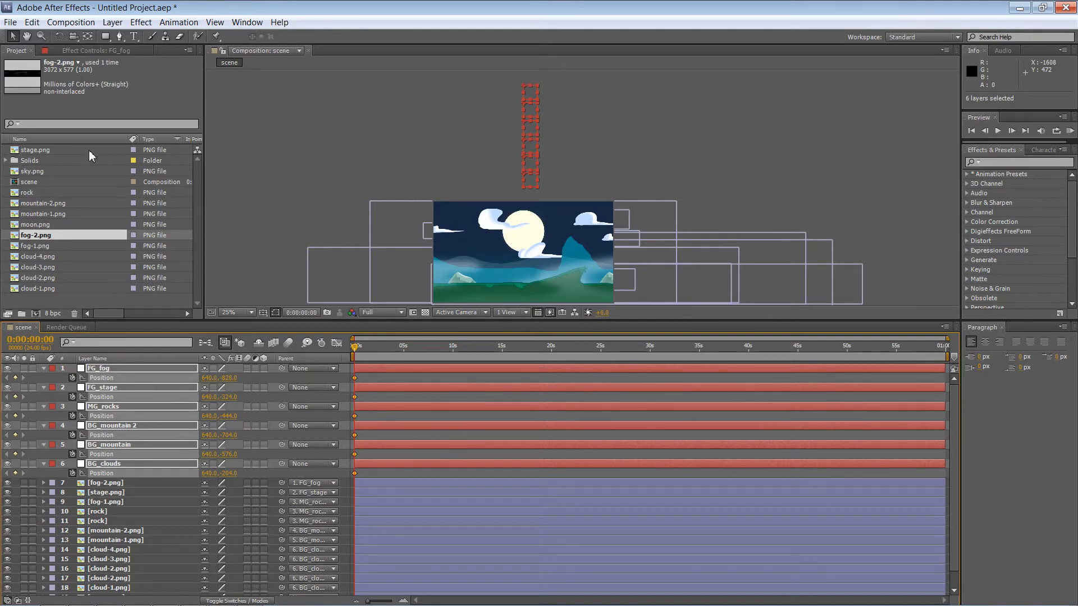
pyautogui.click(74, 378)
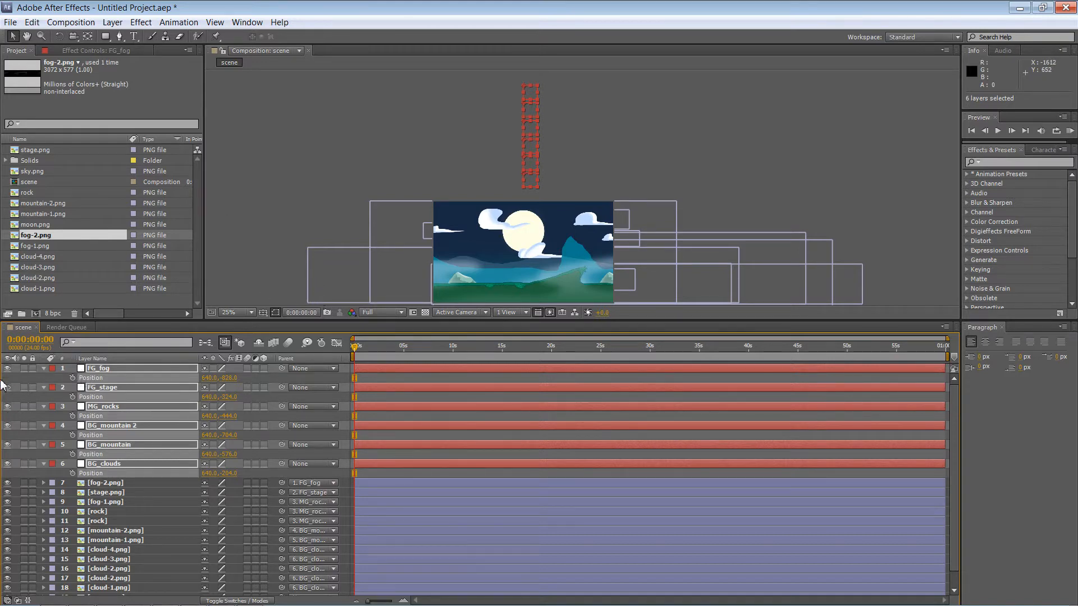
pyautogui.click(72, 378)
# - Try moving all six nulls left to x 552 at 0:00:11:11 and clearing their Position keyframes, and undo both changes
pyautogui.moveTo(421, 349); pyautogui.dragTo(467, 349)
pyautogui.moveTo(526, 101); pyautogui.dragTo(515, 101)
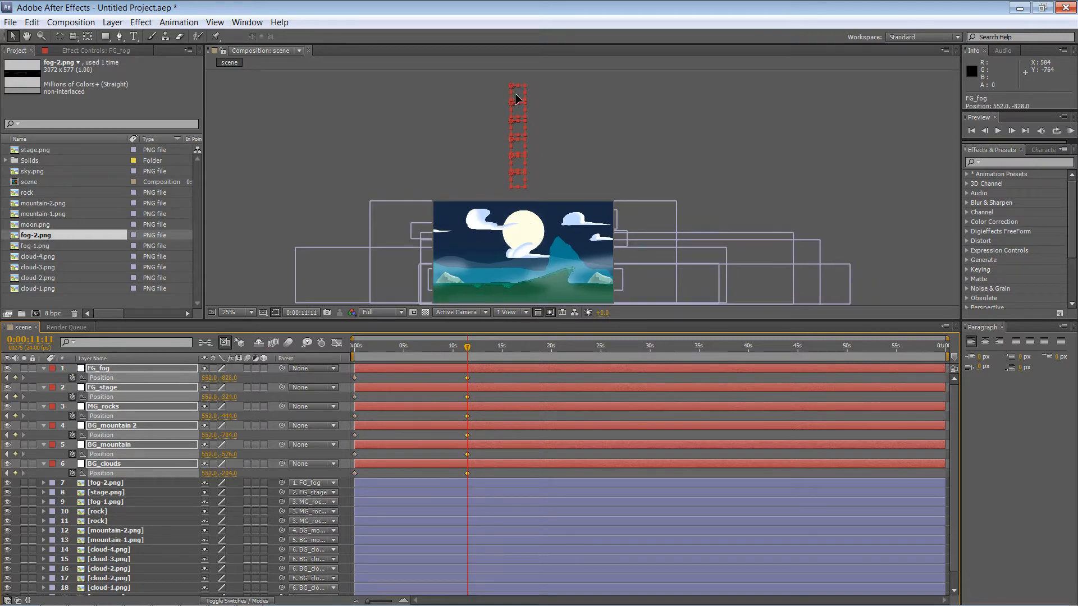
pyautogui.click(73, 378)
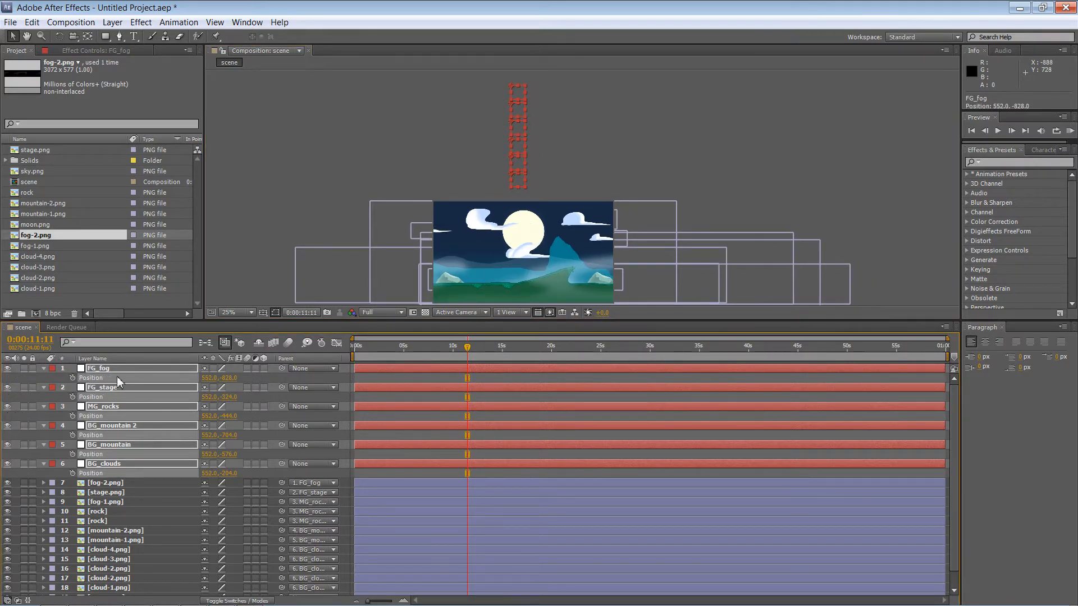
pyautogui.hotkey('ctrl', 'z')
pyautogui.hotkey('ctrl', 'z')
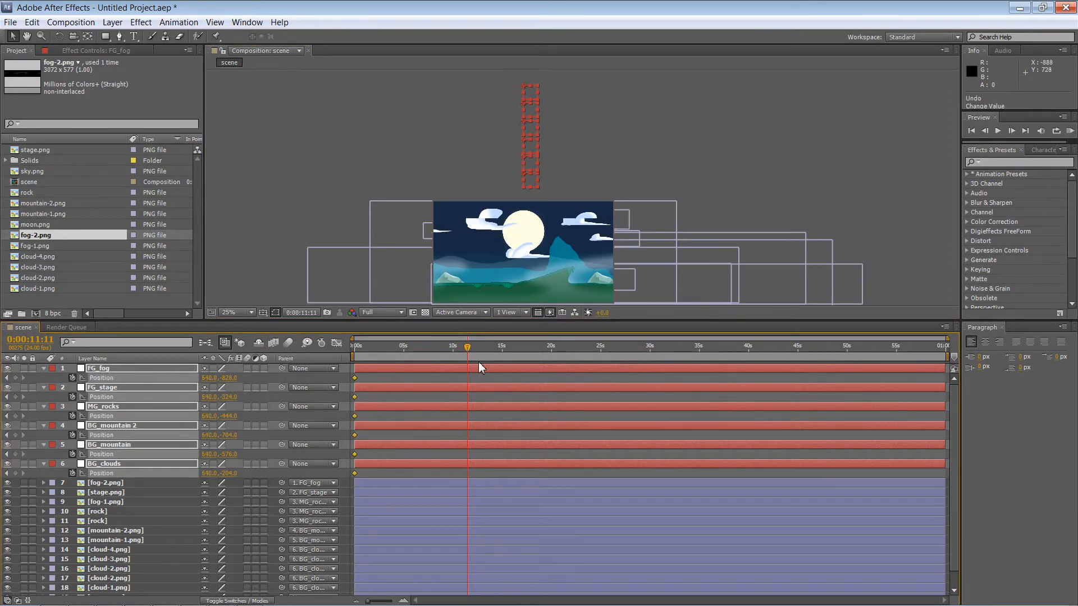
# - Set the work area to end at 0:00:30:02 and trim the composition to the work area
pyautogui.moveTo(394, 352); pyautogui.dragTo(979, 356)
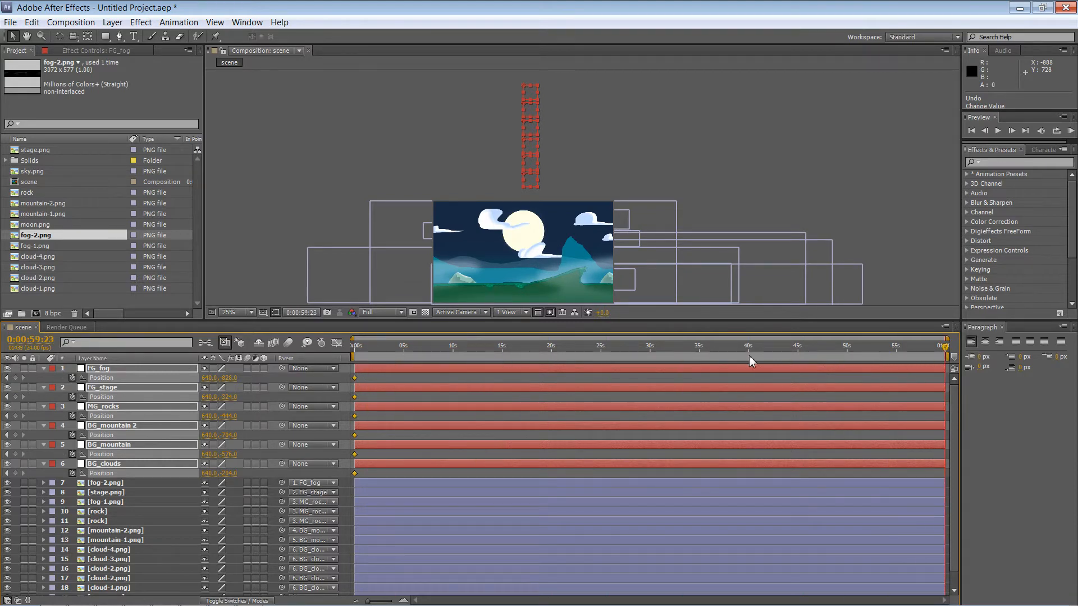
pyautogui.moveTo(553, 352); pyautogui.dragTo(946, 353)
pyautogui.moveTo(836, 353); pyautogui.dragTo(650, 346)
pyautogui.click(679, 356)
pyautogui.click(649, 354)
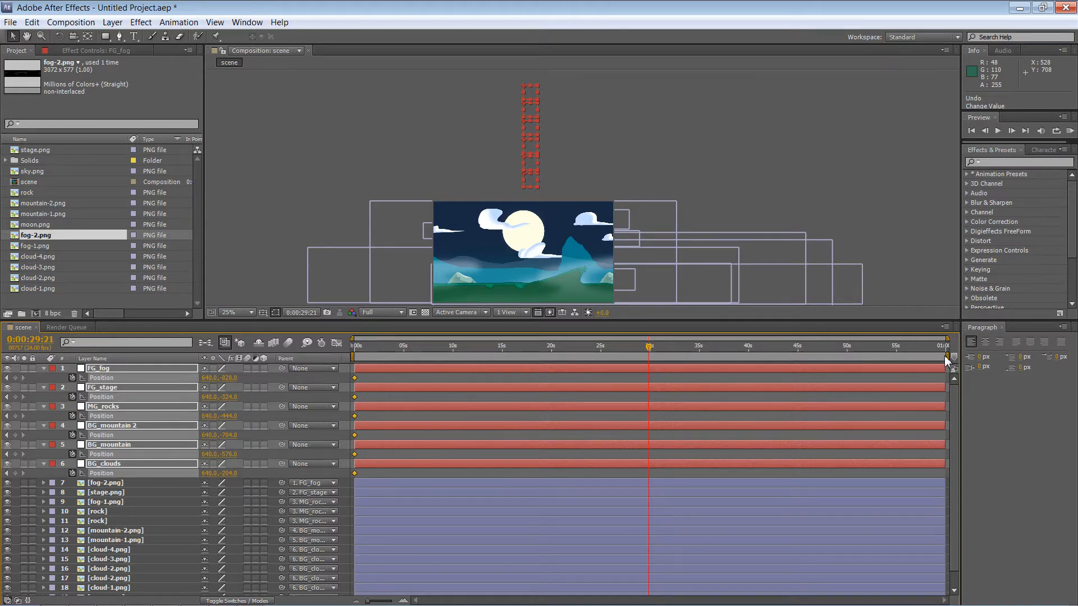
pyautogui.moveTo(947, 357); pyautogui.dragTo(650, 368)
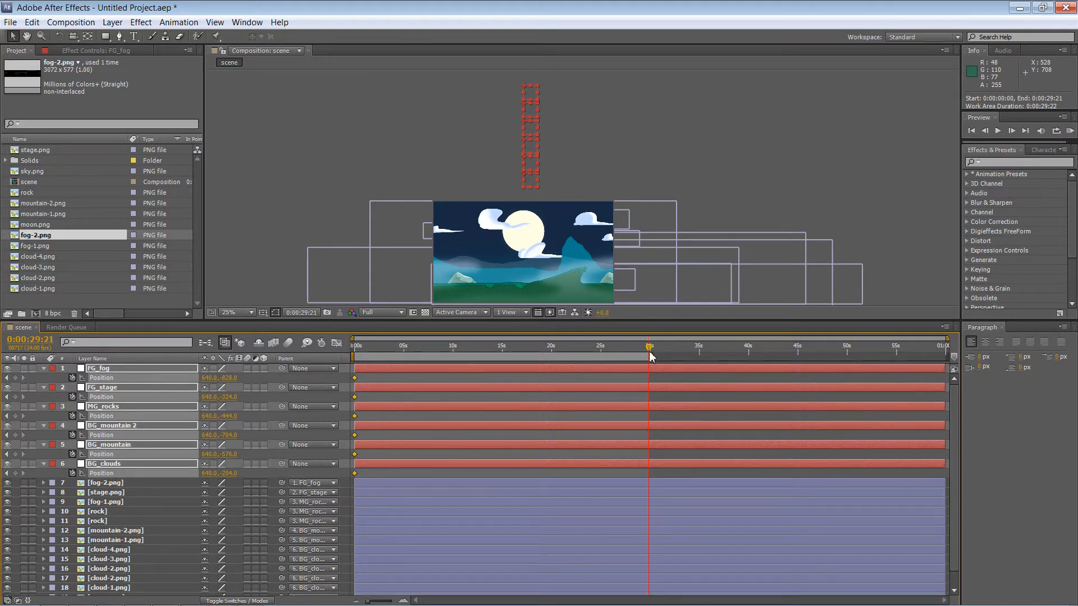
pyautogui.click(650, 350)
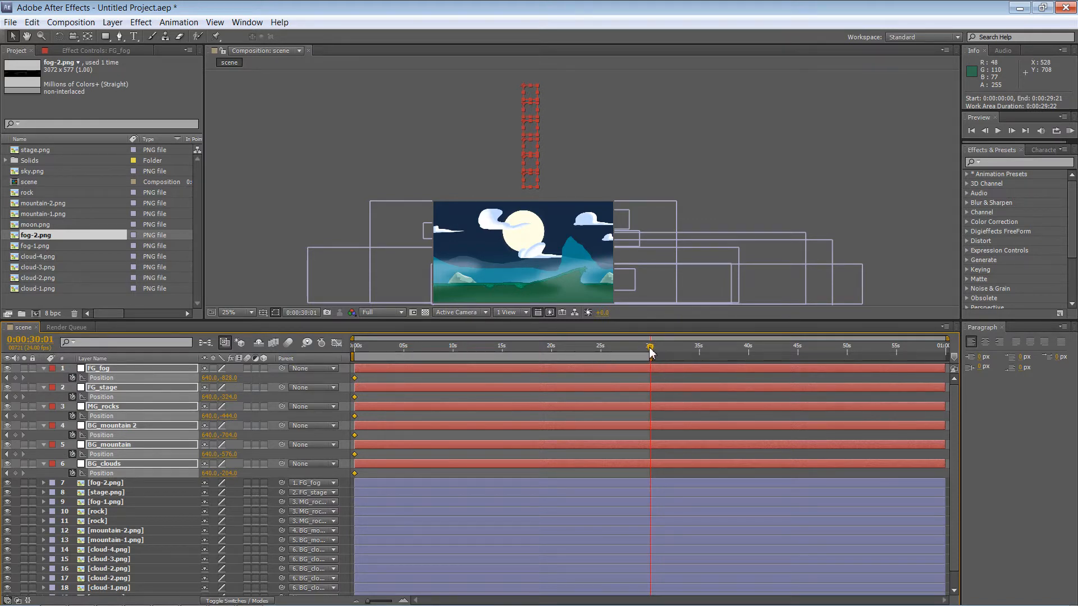
pyautogui.moveTo(650, 347); pyautogui.dragTo(649, 349)
pyautogui.rightClick(639, 357)
pyautogui.click(671, 395)
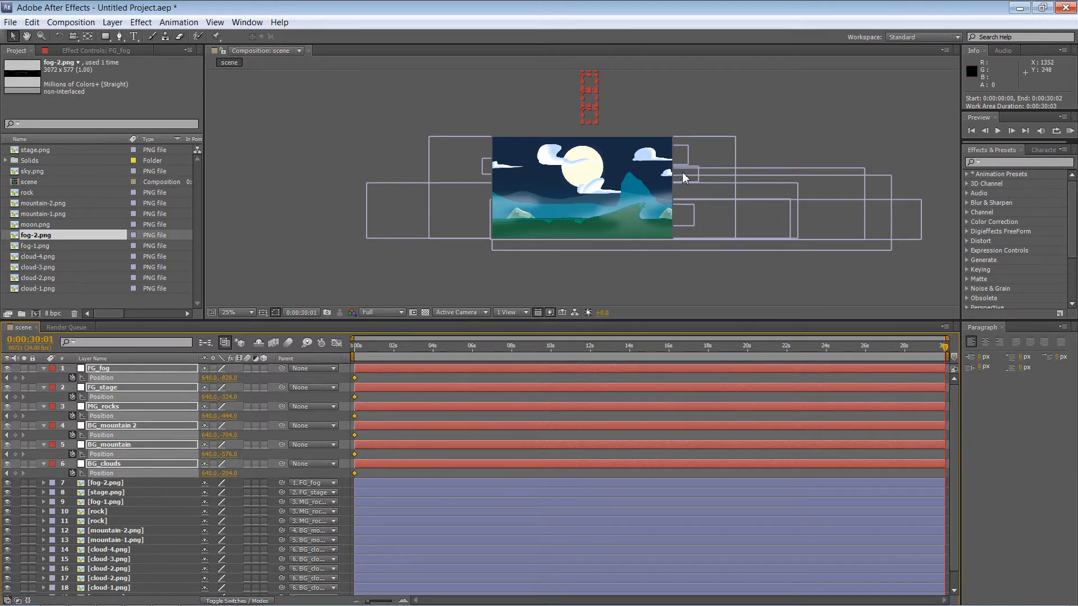
# - Move the FG_fog null left to position -720, -828 at 0:00:30:01 and scrub through its motion
pyautogui.moveTo(451, 352); pyautogui.dragTo(332, 346)
pyautogui.moveTo(420, 214); pyautogui.dragTo(392, 247)
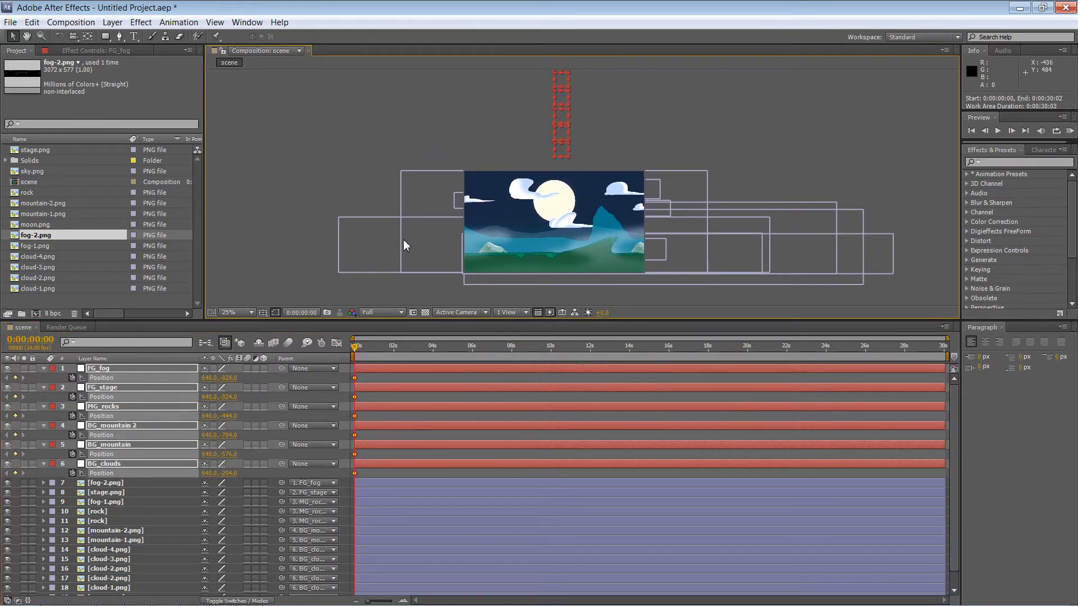
pyautogui.moveTo(356, 347); pyautogui.dragTo(962, 329)
pyautogui.click(905, 220)
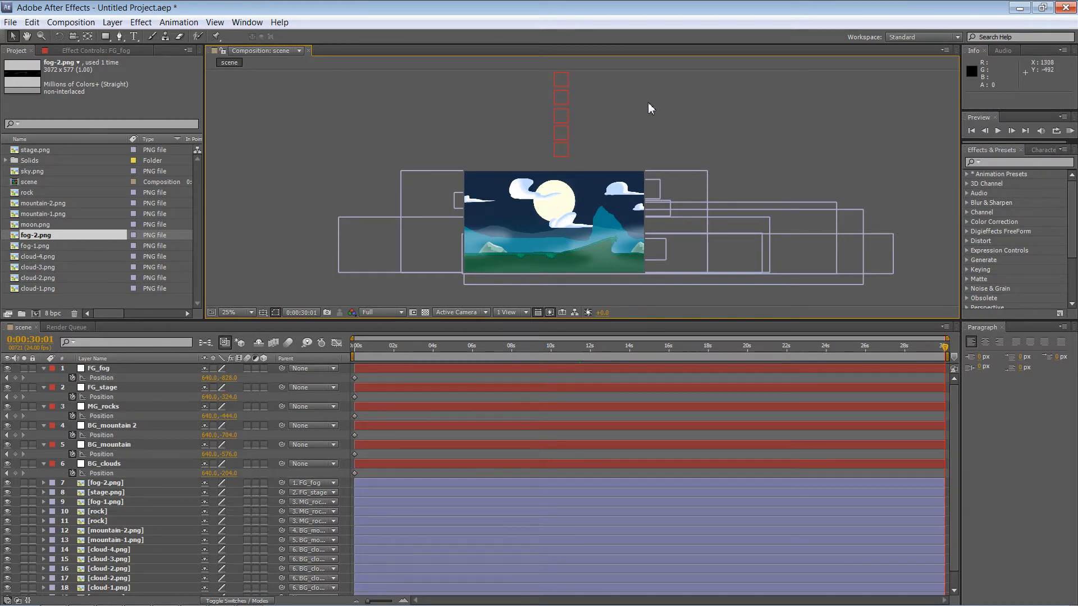
pyautogui.moveTo(667, 125)
pyautogui.mouseDown()
pyautogui.moveTo(667, 158)
pyautogui.moveTo(659, 137)
pyautogui.mouseUp()
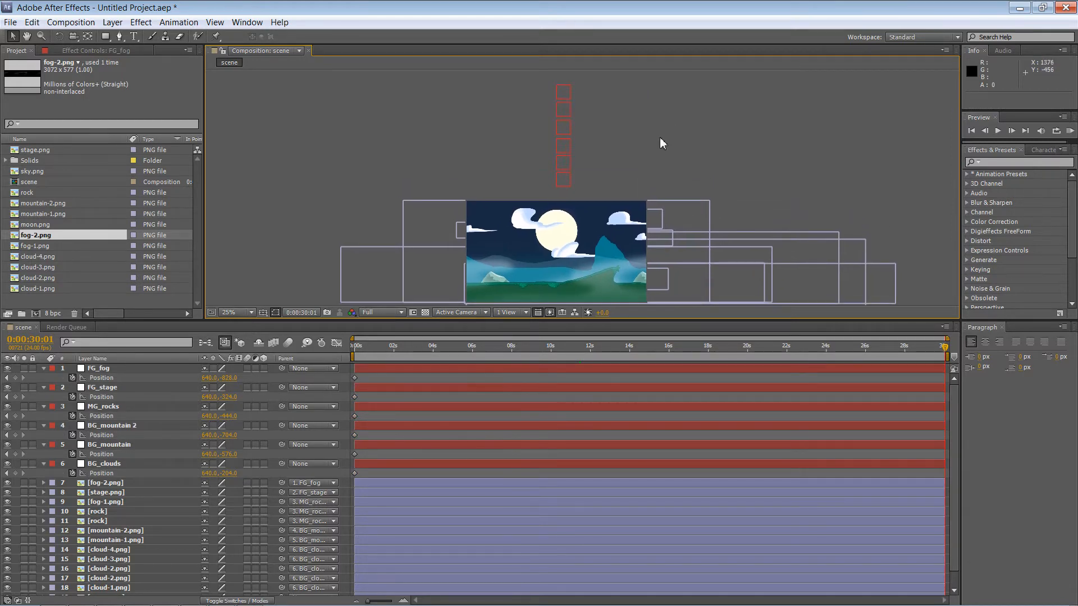
pyautogui.click(564, 97)
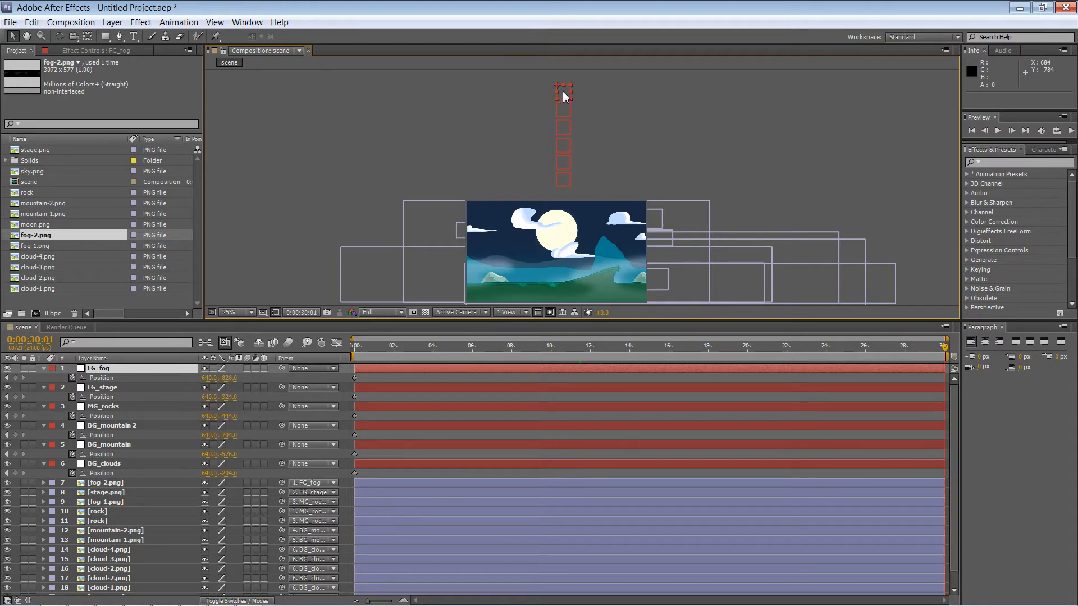
pyautogui.moveTo(564, 98); pyautogui.dragTo(373, 89)
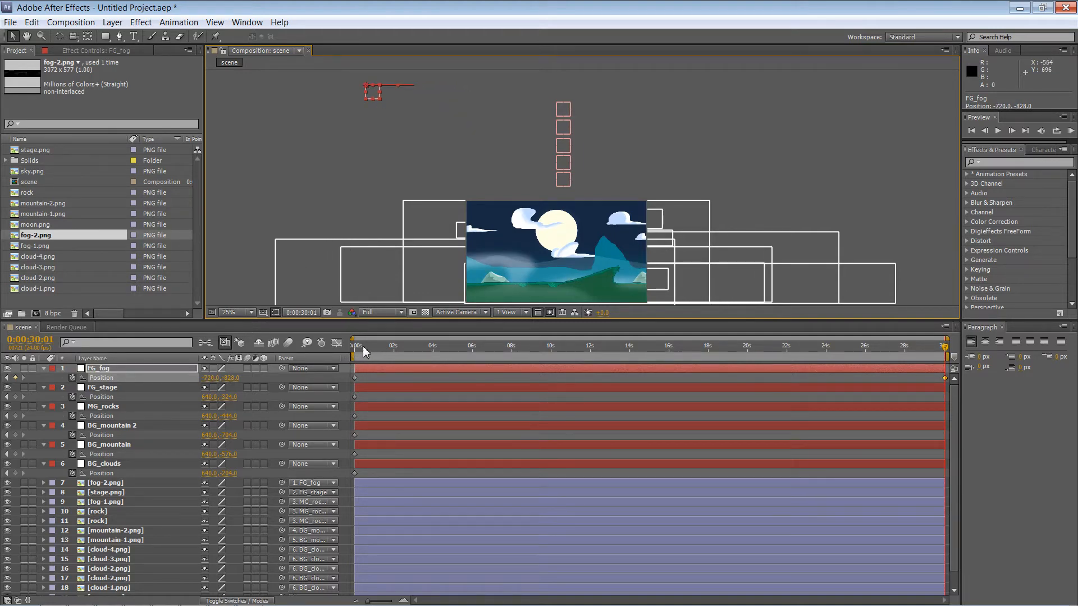
pyautogui.moveTo(363, 352); pyautogui.dragTo(976, 362)
pyautogui.press('capslock')
pyautogui.press('capslock')
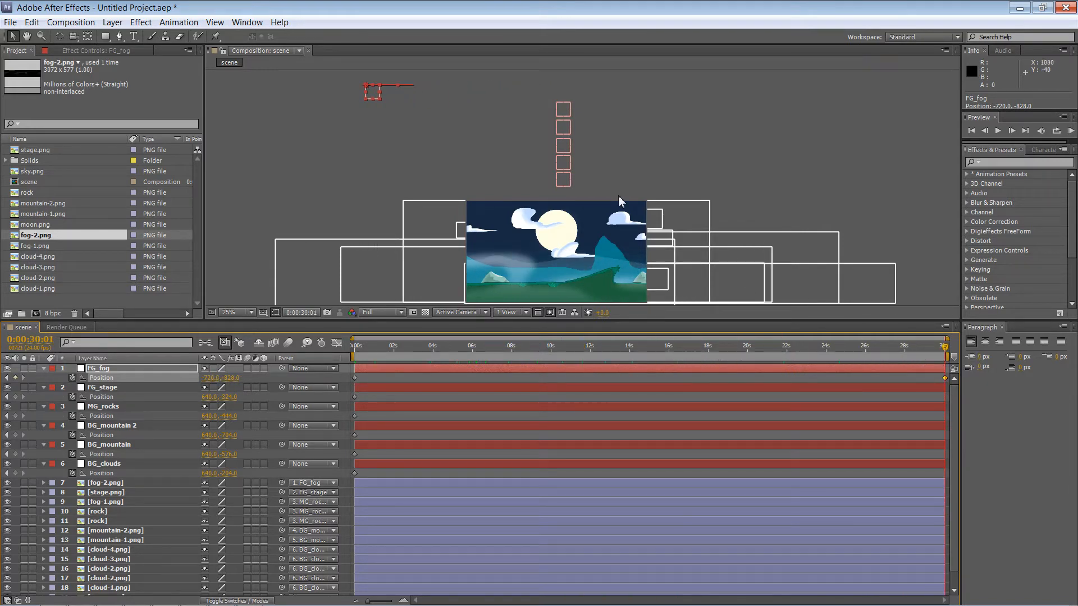
# - Check which null in the composition view is FG_stage and compare it with the stage.png and FG_fog layers
pyautogui.click(129, 389)
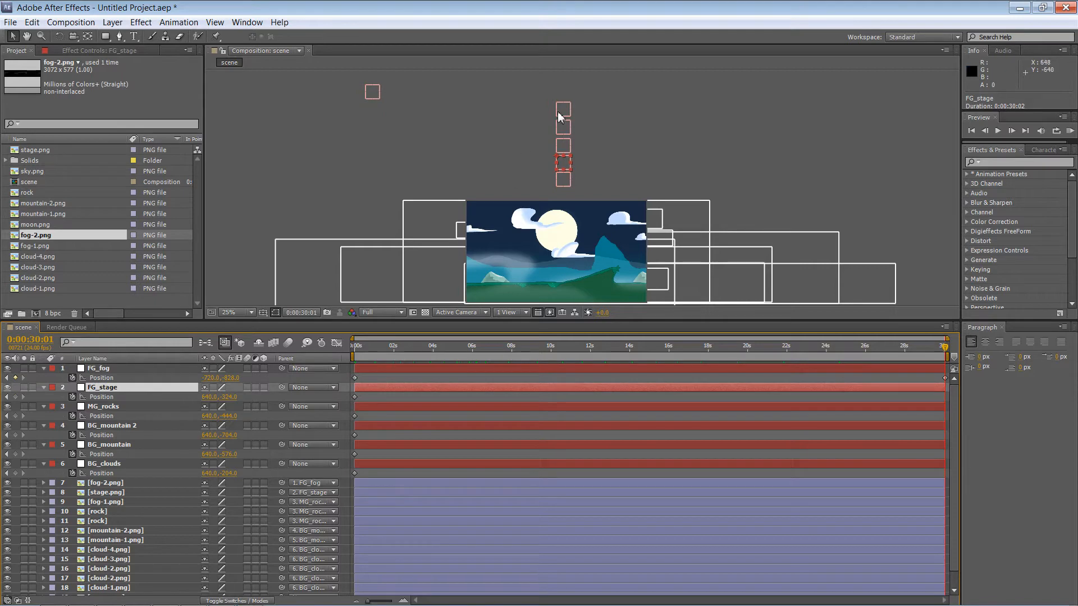
pyautogui.click(582, 123)
pyautogui.click(564, 111)
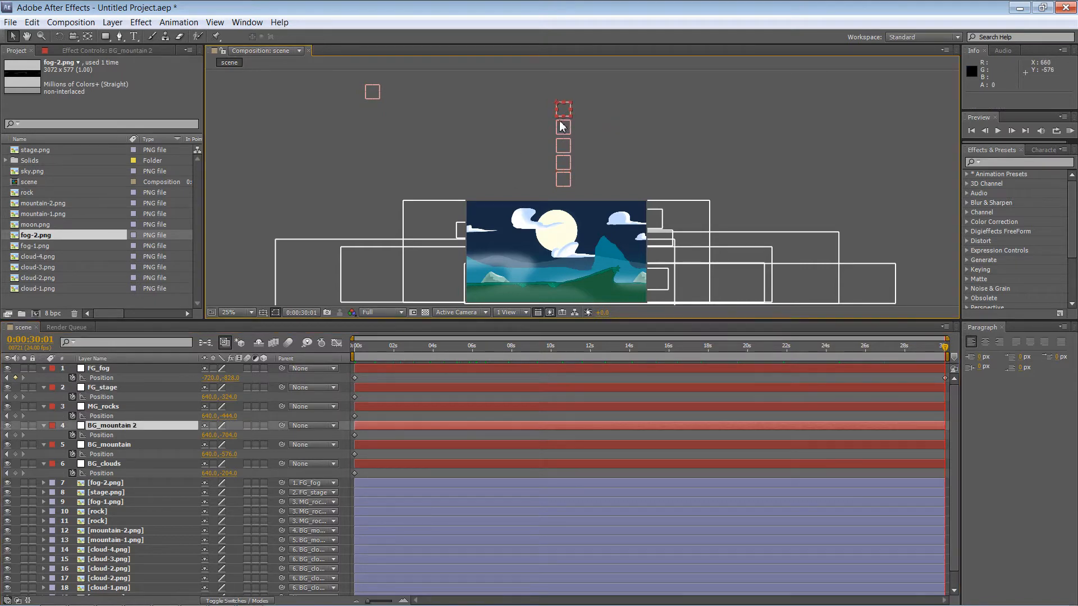
pyautogui.click(129, 385)
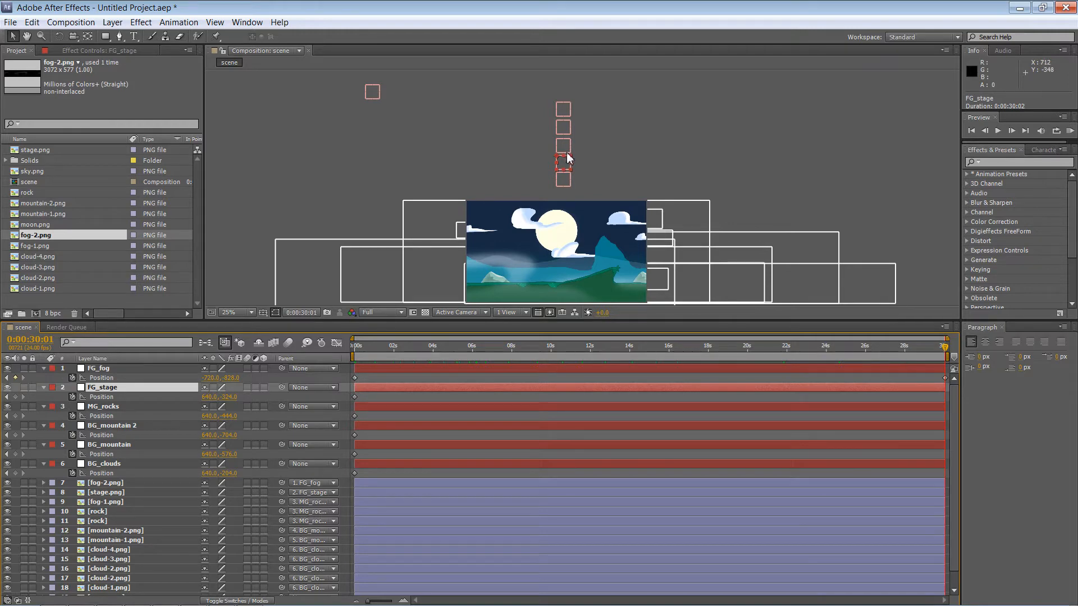
pyautogui.click(115, 493)
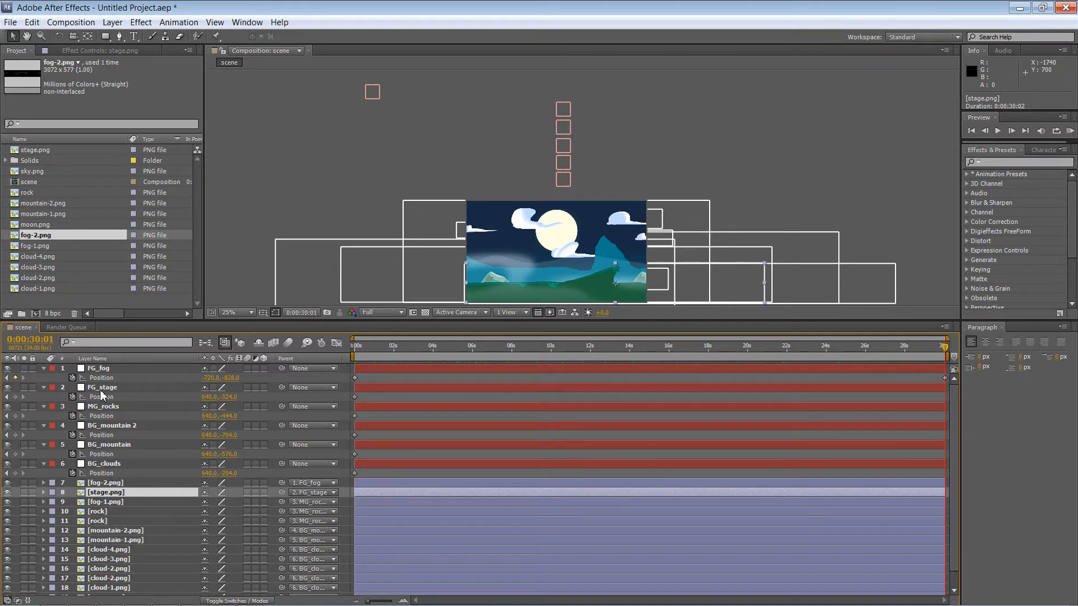
pyautogui.click(125, 387)
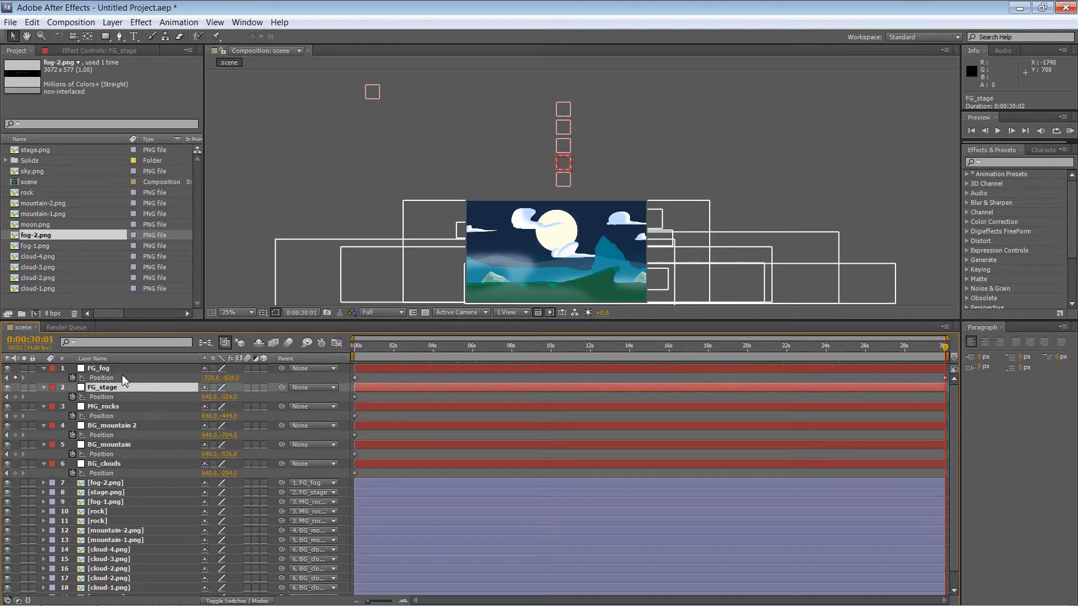
pyautogui.click(118, 366)
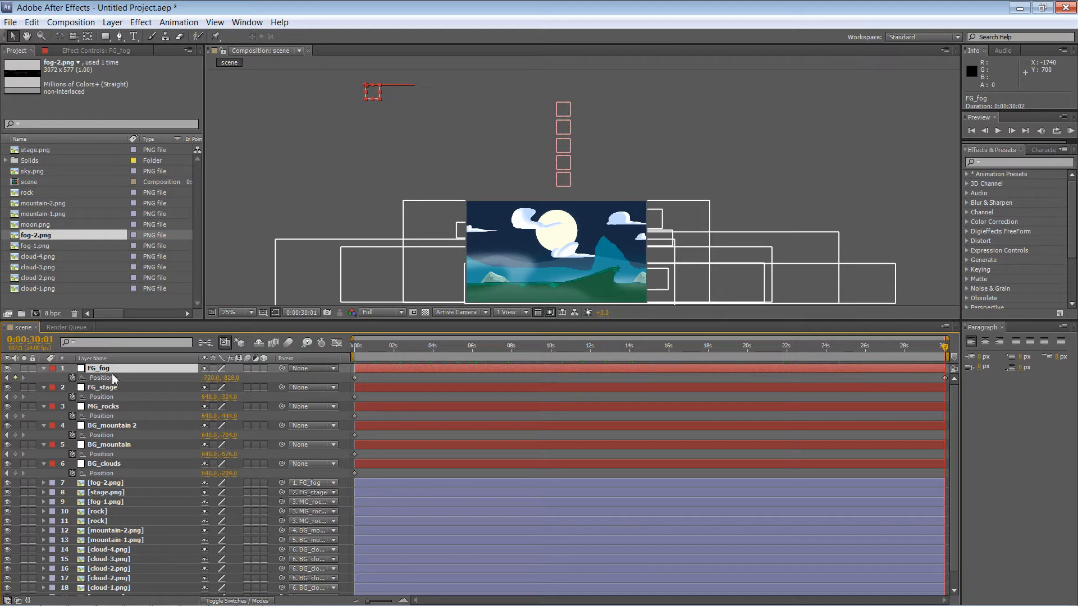
pyautogui.click(113, 388)
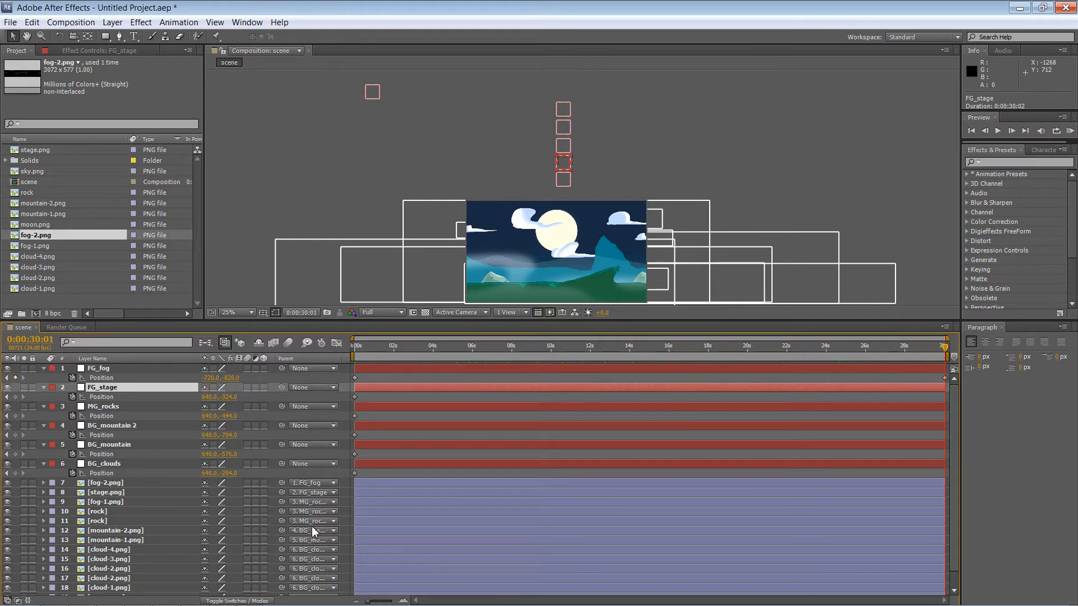
# - Try setting stage.png's parent to None and select the stacked nulls one by one to locate FG_stage
pyautogui.click(328, 494)
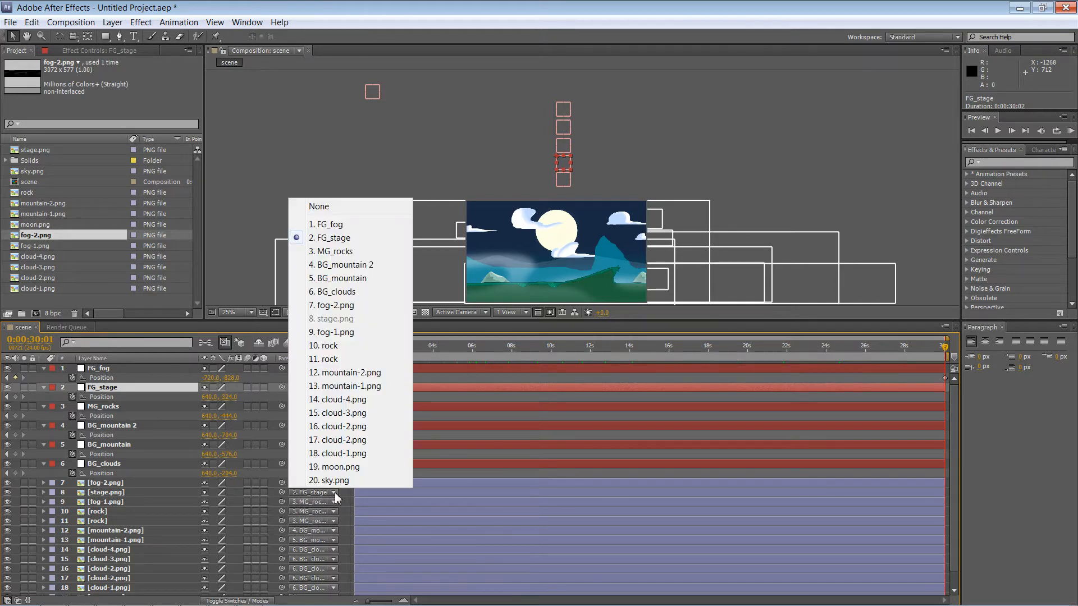
pyautogui.click(333, 208)
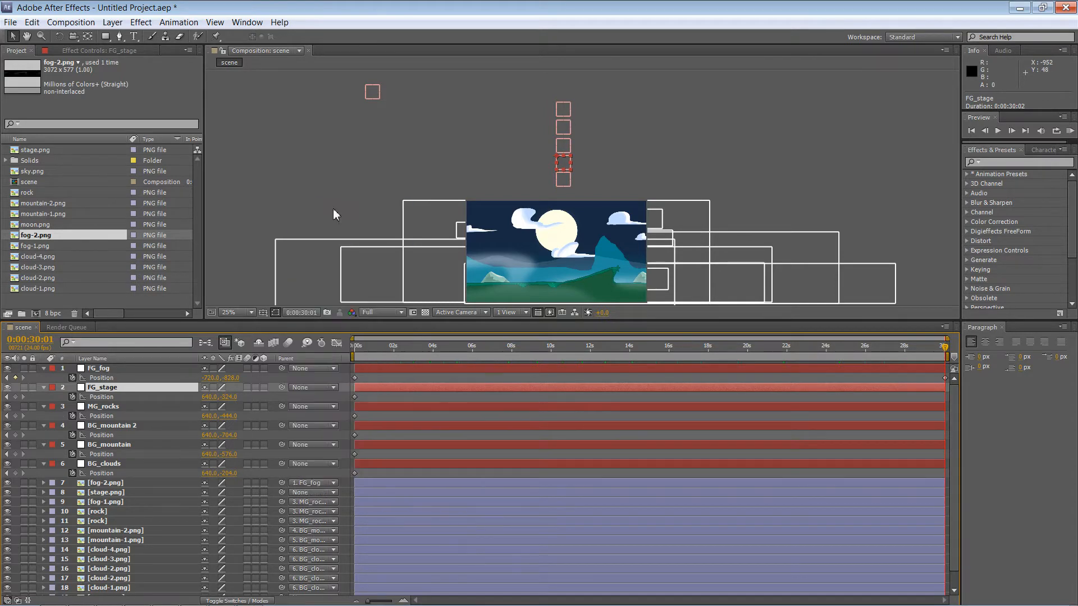
pyautogui.click(476, 97)
pyautogui.click(563, 109)
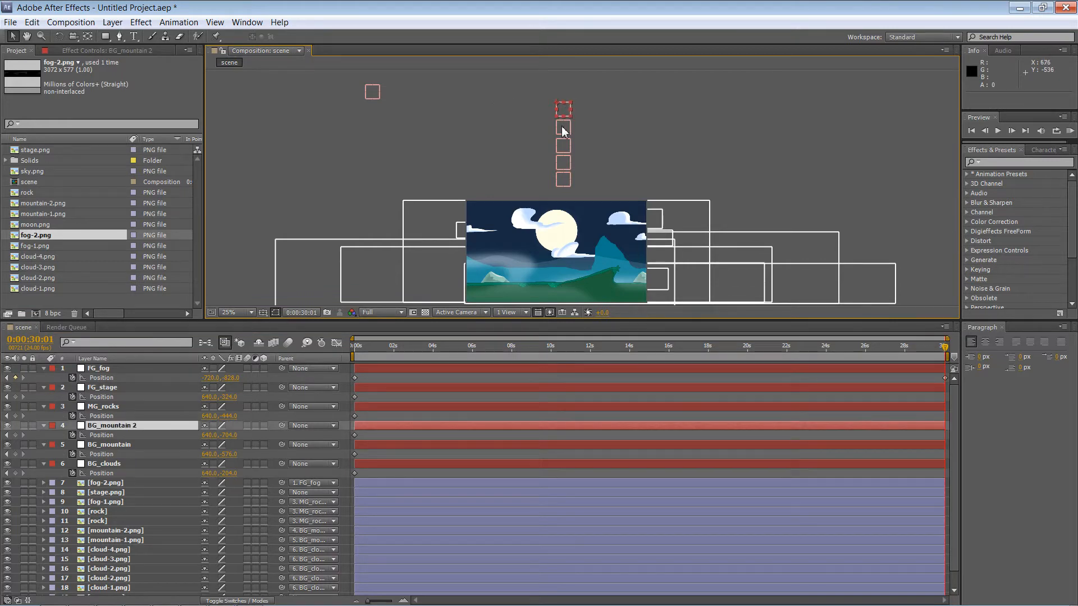
pyautogui.click(563, 127)
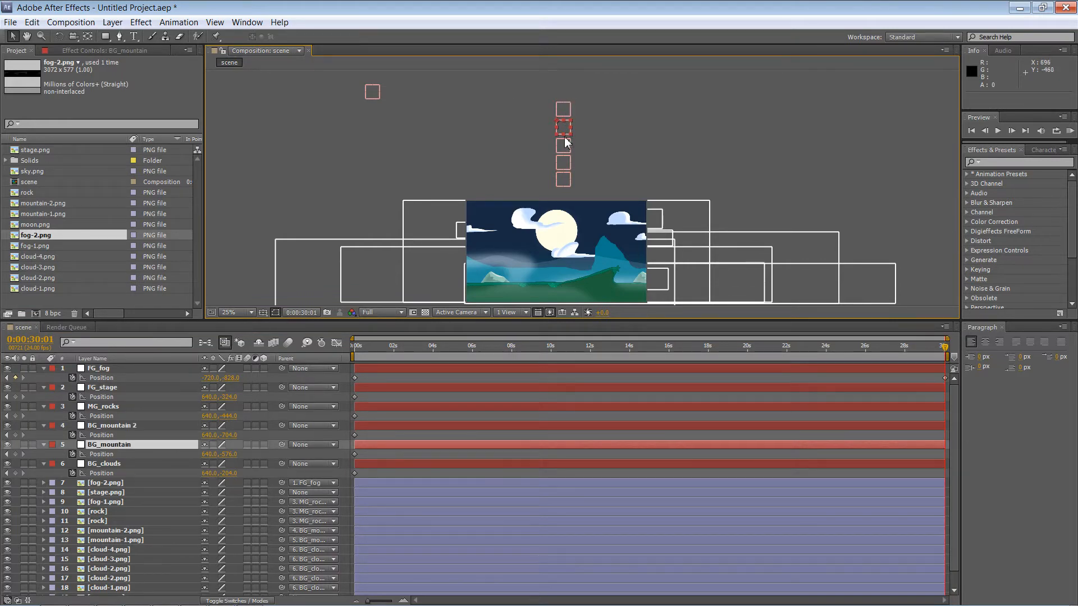
pyautogui.click(563, 145)
pyautogui.click(563, 163)
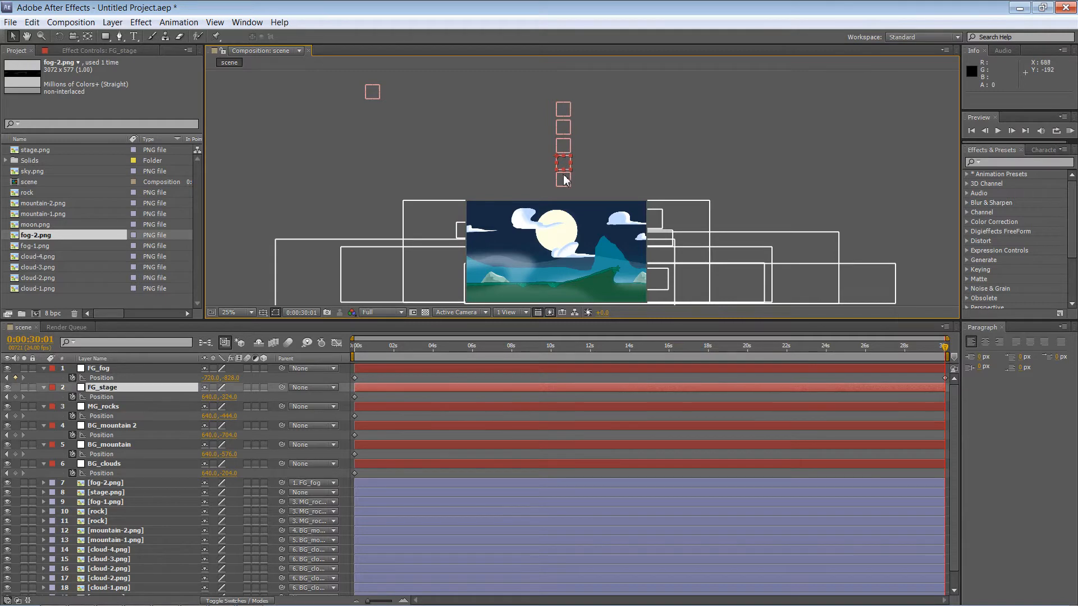
pyautogui.click(564, 180)
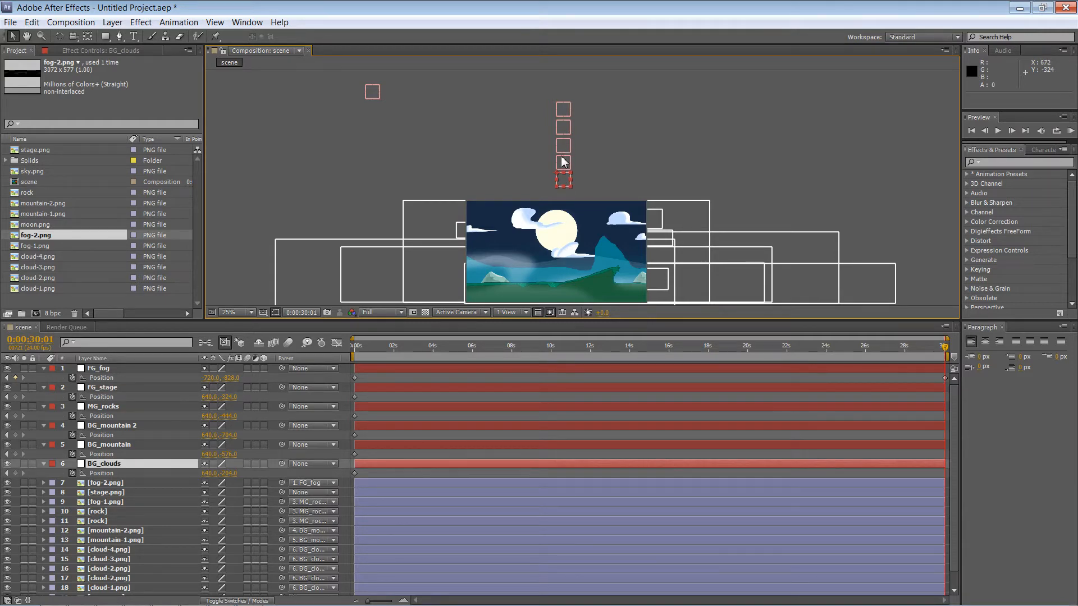
pyautogui.click(105, 389)
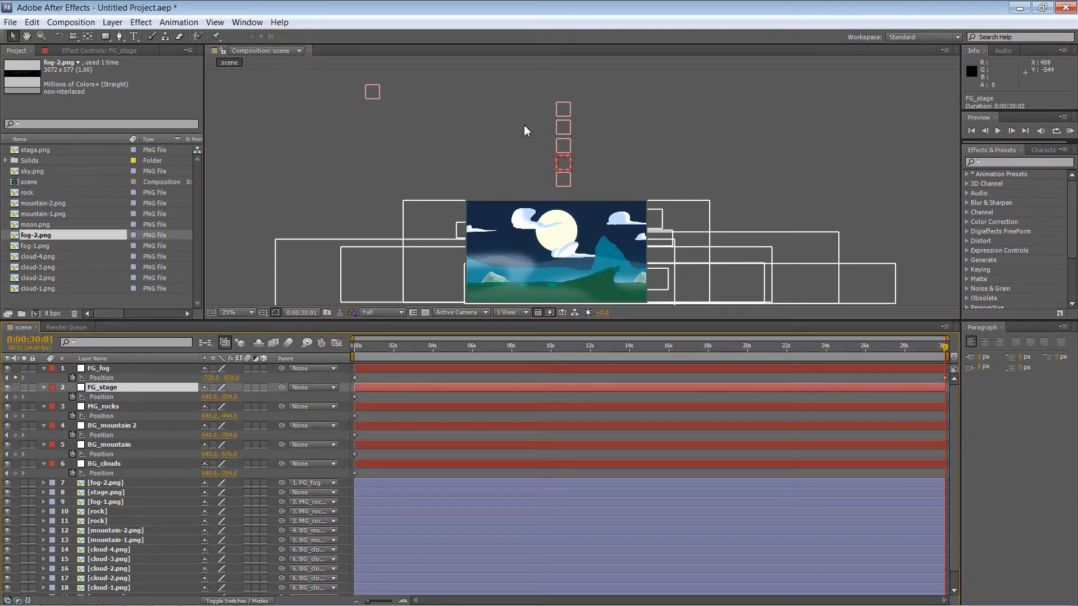
# - Try raising the FG_stage null to 640, -844 at 0:00:30:01 and shifting the MG_rocks, BG_mountain 2 and BG_mountain nulls down
pyautogui.hotkey('shift', 'Up')
pyautogui.hotkey('shift', 'Up')
pyautogui.hotkey('shift', 'Up')
pyautogui.hotkey('shift', 'Up')
pyautogui.hotkey('shift', 'Up')
pyautogui.hotkey('shift', 'Up')
pyautogui.hotkey('shift', 'Up')
pyautogui.hotkey('shift', 'Up')
pyautogui.hotkey('shift', 'Up')
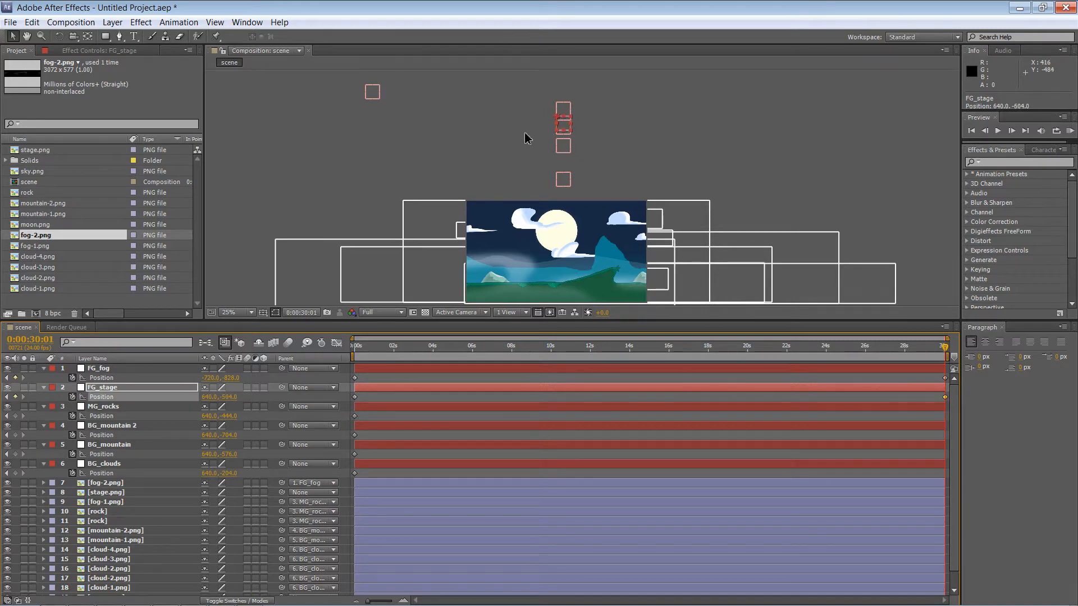
pyautogui.hotkey('shift', 'Up')
pyautogui.hotkey('shift', 'Up')
pyautogui.hotkey('shift', 'Up')
pyautogui.hotkey('shift', 'Up')
pyautogui.moveTo(545, 139); pyautogui.dragTo(556, 154)
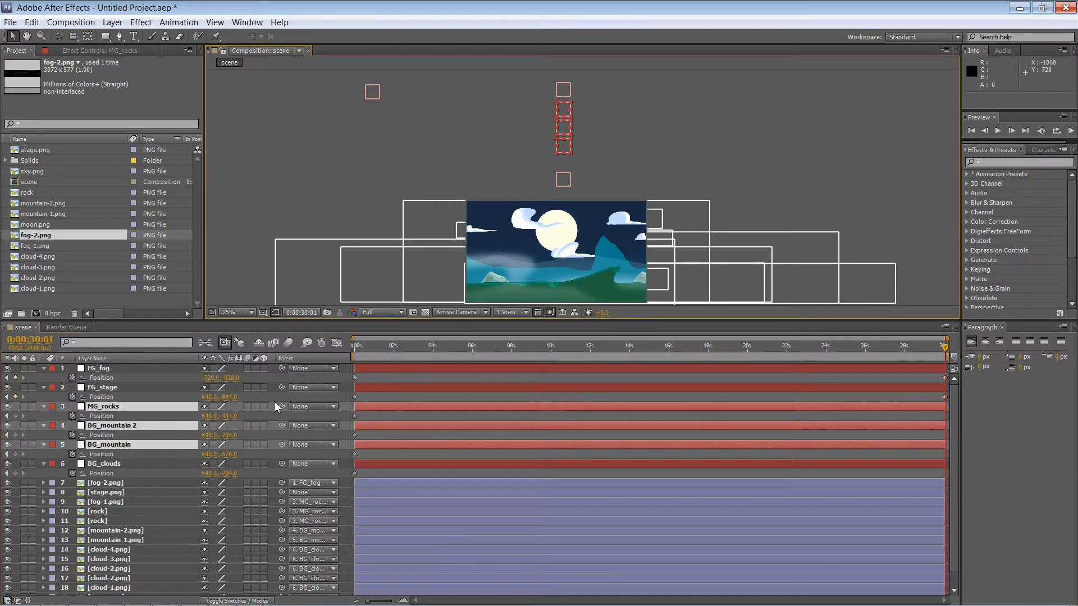
pyautogui.hotkey('shift', 'Up')
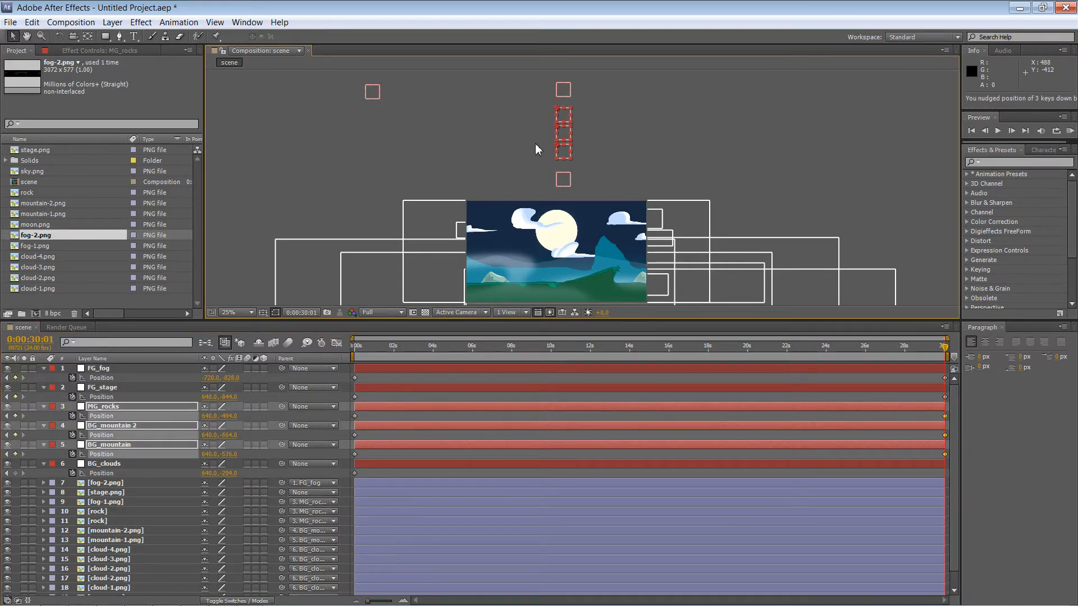
# - Undo the vertical moves of the FG_stage, MG_rocks, BG_mountain 2 and BG_mountain nulls
pyautogui.hotkey('ctrl', 'z')
pyautogui.hotkey('ctrl', 'z')
pyautogui.hotkey('ctrl', 'z')
pyautogui.hotkey('ctrl', 'z')
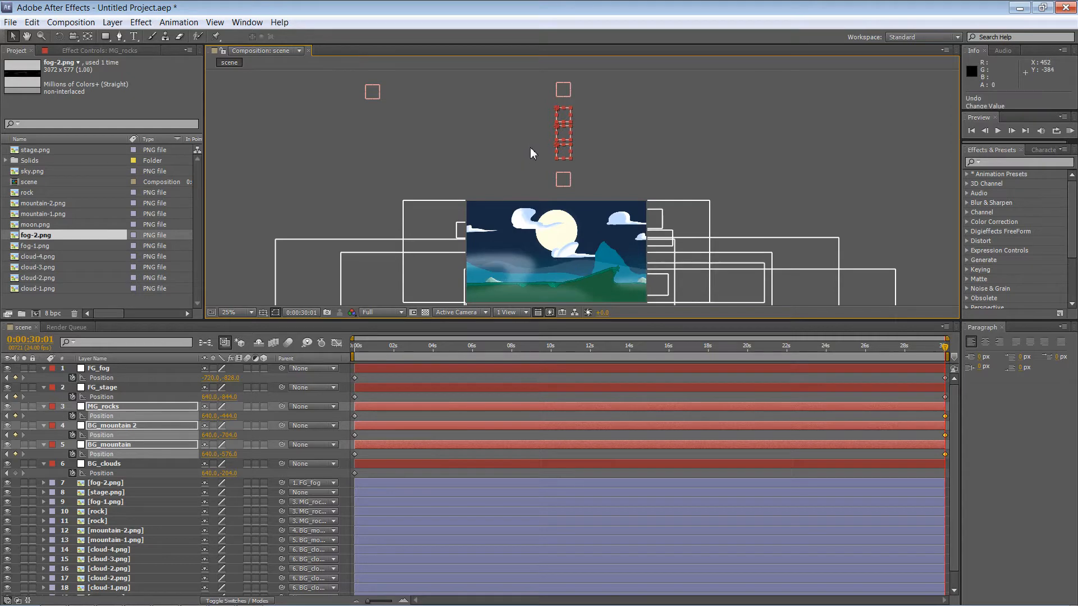
pyautogui.hotkey('ctrl', 'z')
pyautogui.hotkey('ctrl', 'z')
pyautogui.hotkey('ctrl', 'z')
pyautogui.hotkey('ctrl', 'z')
pyautogui.hotkey('ctrl', 'z')
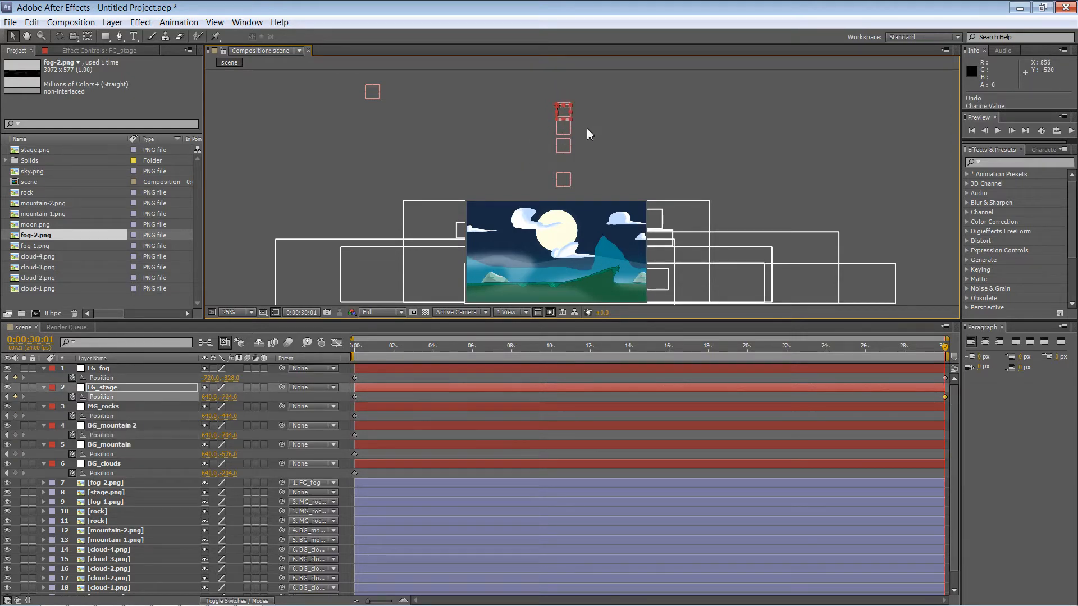
pyautogui.hotkey('ctrl', 'z')
pyautogui.hotkey('ctrl', 'z')
pyautogui.hotkey('ctrl', 'z')
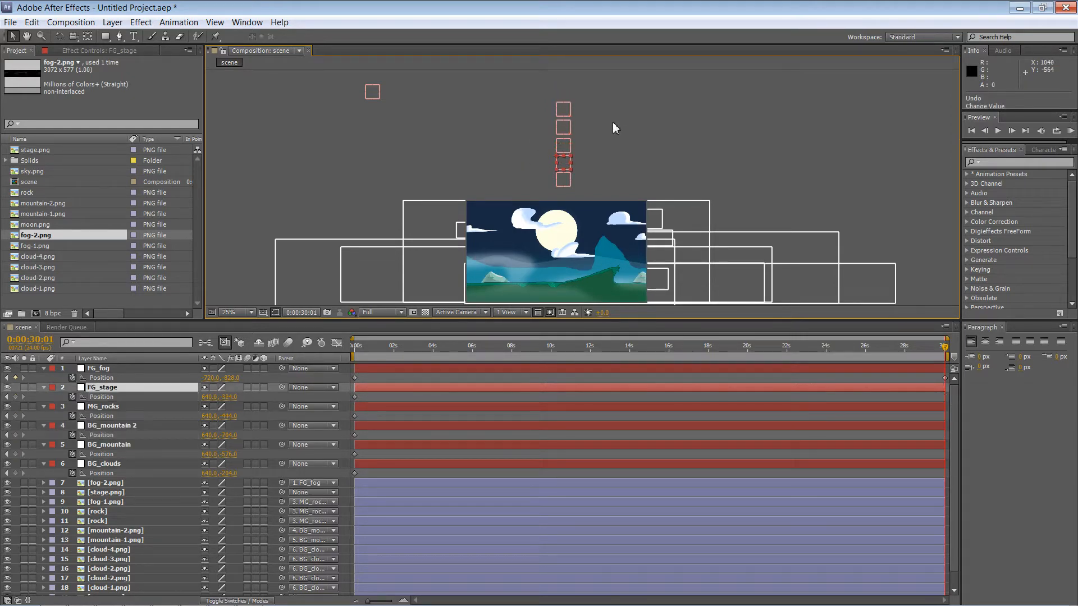
# - Try moving the FG_stage null left to position 400, -324 and undo the move
pyautogui.click(563, 164)
pyautogui.moveTo(563, 164); pyautogui.dragTo(530, 163)
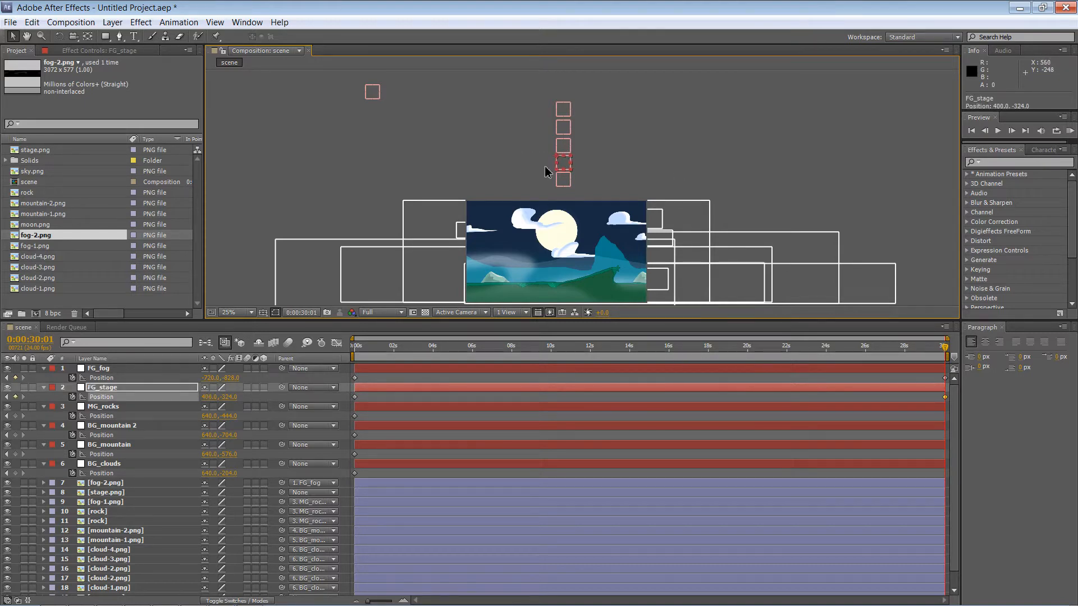
pyautogui.hotkey('ctrl', 'z')
# - Parent stage.png to the FG_stage null, move that null left to -168, -324 at 0:00:30:01, and scrub through the motion
pyautogui.click(130, 386)
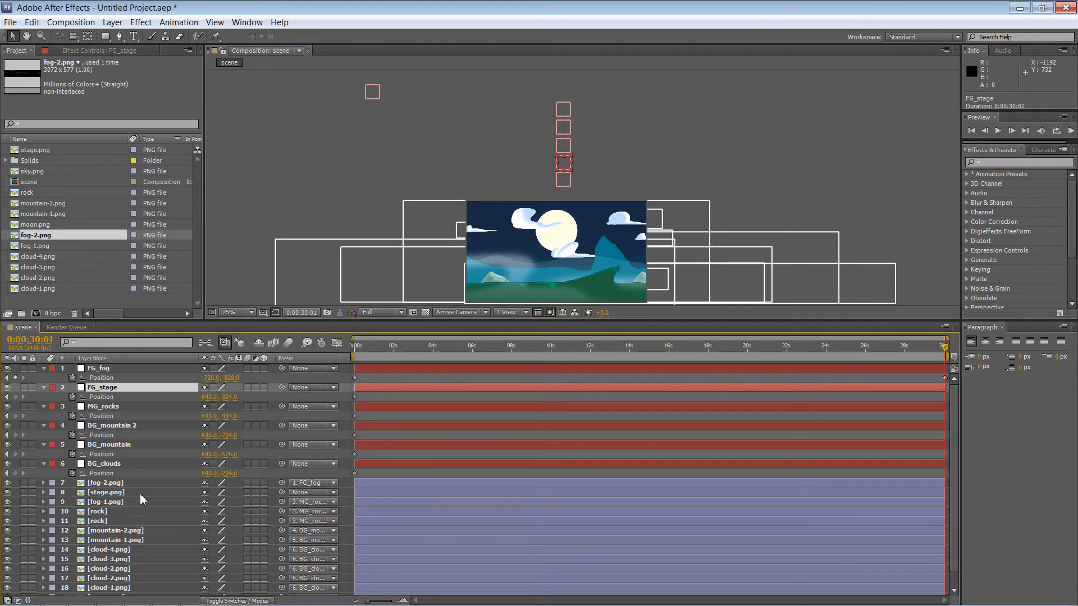
pyautogui.moveTo(282, 492); pyautogui.dragTo(158, 387)
pyautogui.moveTo(566, 162); pyautogui.dragTo(427, 162)
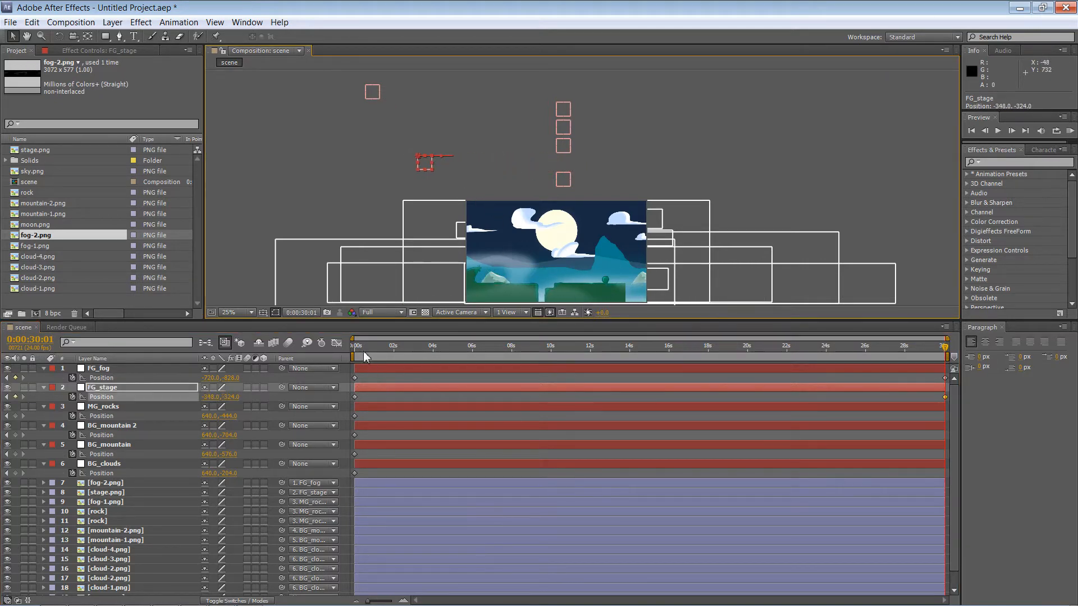
pyautogui.moveTo(366, 346); pyautogui.dragTo(316, 345)
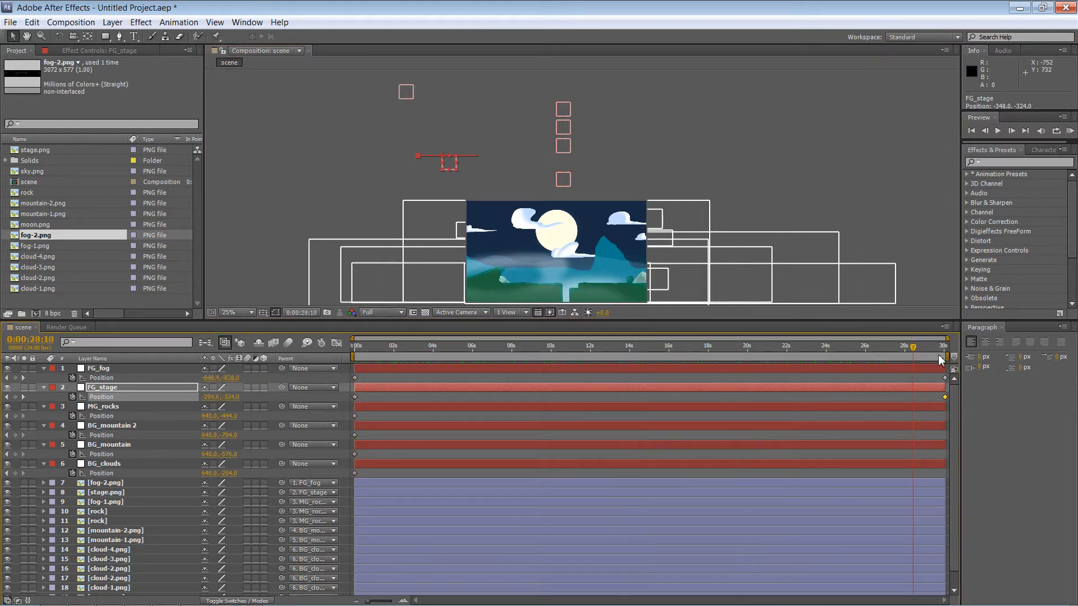
pyautogui.moveTo(428, 170); pyautogui.dragTo(453, 169)
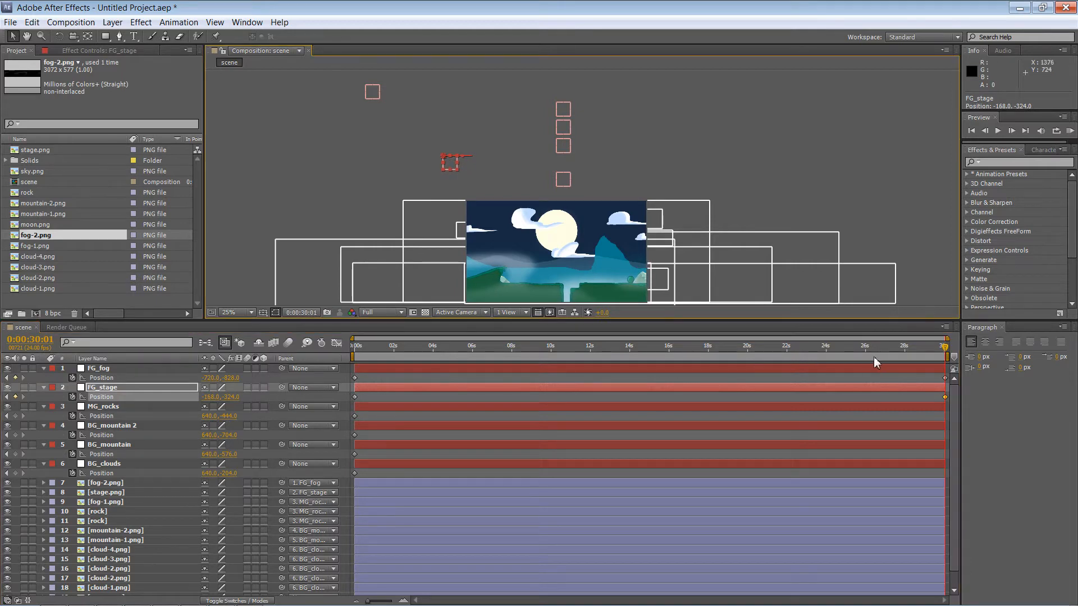
pyautogui.moveTo(940, 352); pyautogui.dragTo(287, 356)
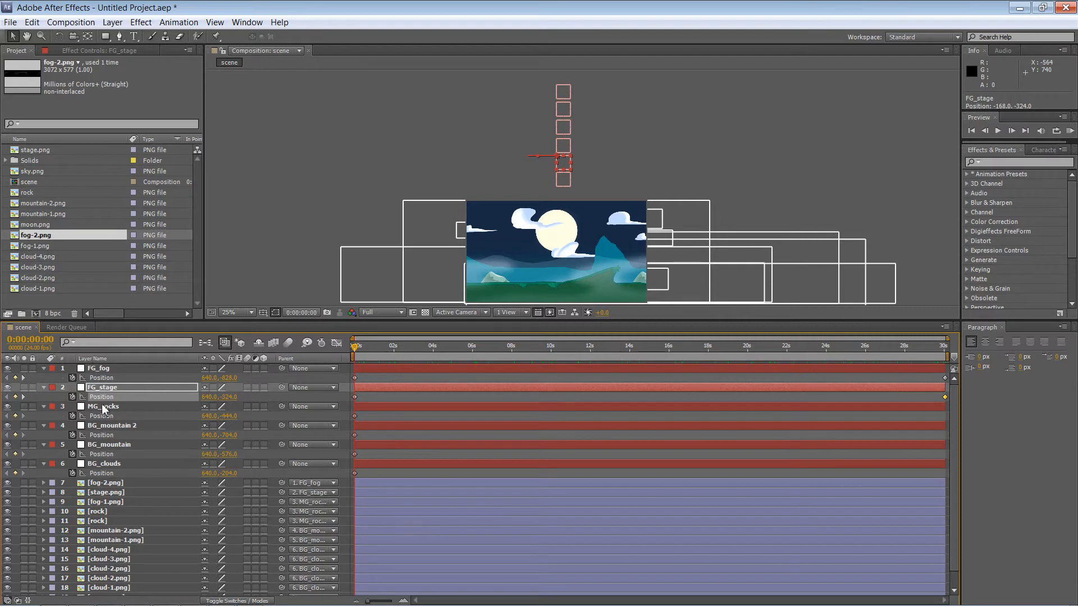
# - Move the MG_rocks null left to position -124, -444 at 0:00:30:01
pyautogui.click(125, 409)
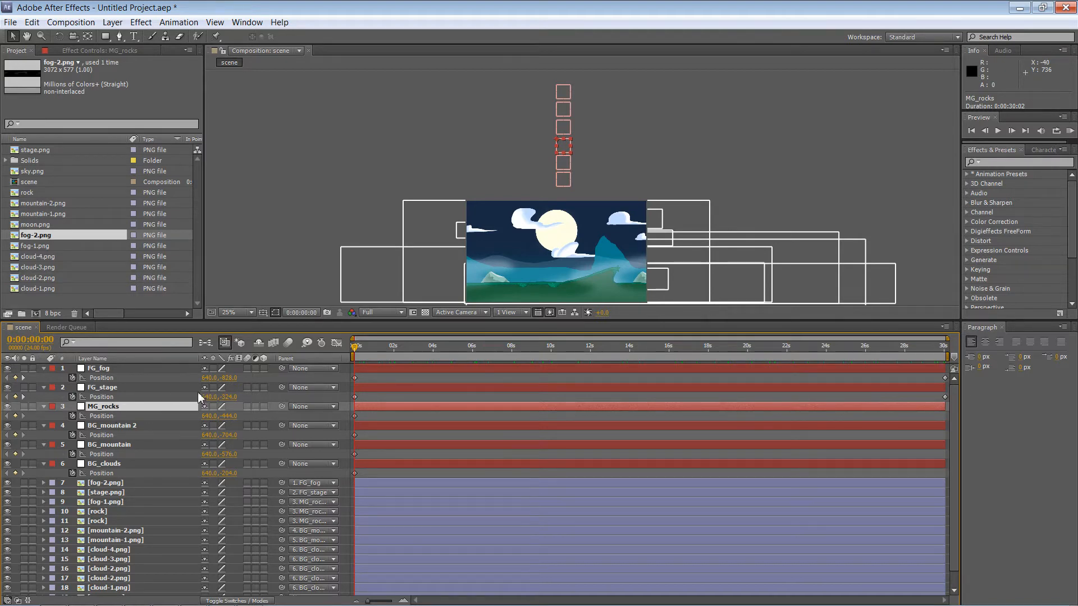
pyautogui.moveTo(366, 356); pyautogui.dragTo(949, 359)
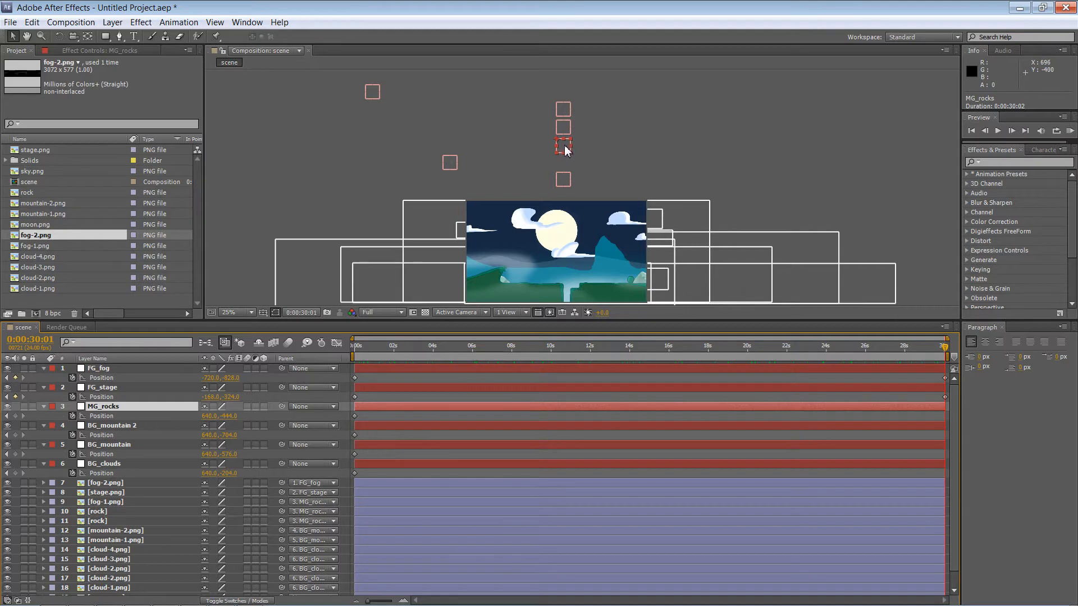
pyautogui.moveTo(565, 147); pyautogui.dragTo(456, 149)
pyautogui.hotkey('ctrl', 'z')
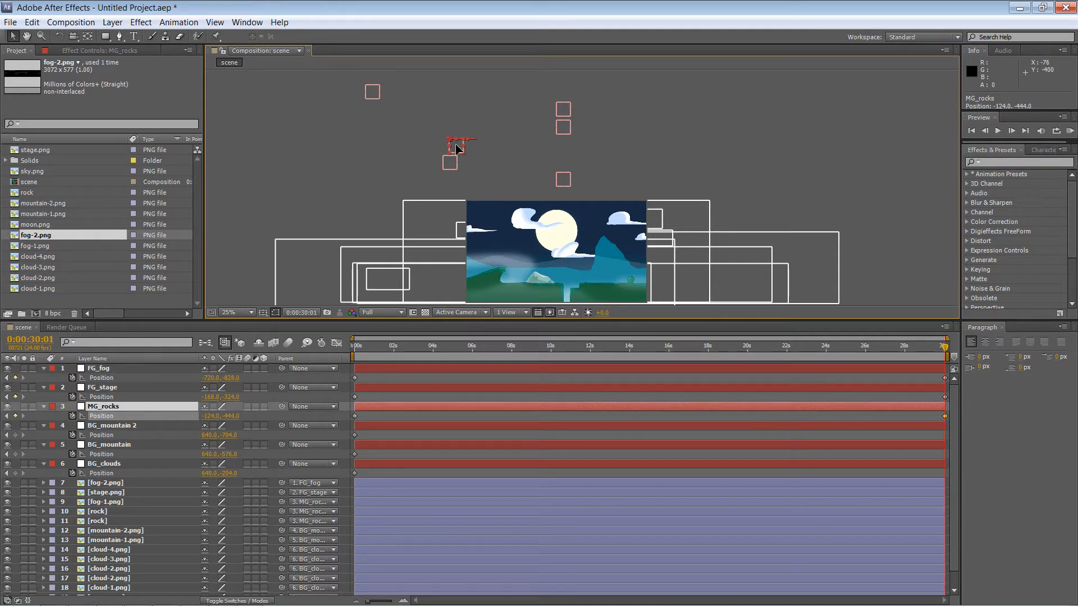
# - Move the BG_mountain null left to position 288, -576 at 0:00:30:01
pyautogui.moveTo(946, 348)
pyautogui.mouseDown()
pyautogui.moveTo(365, 353)
pyautogui.moveTo(945, 350)
pyautogui.mouseUp()
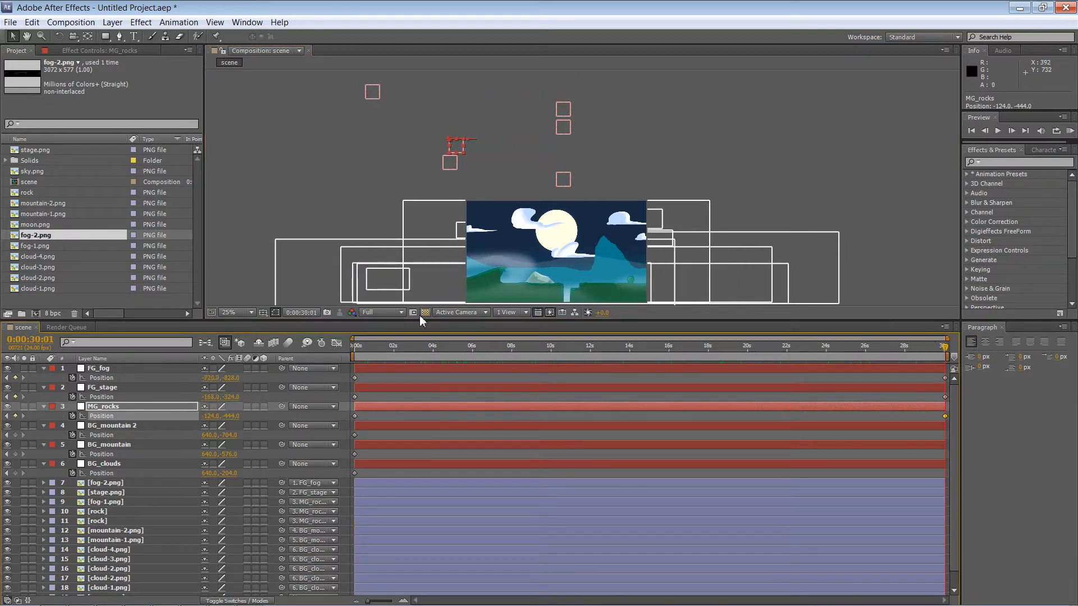
pyautogui.click(112, 445)
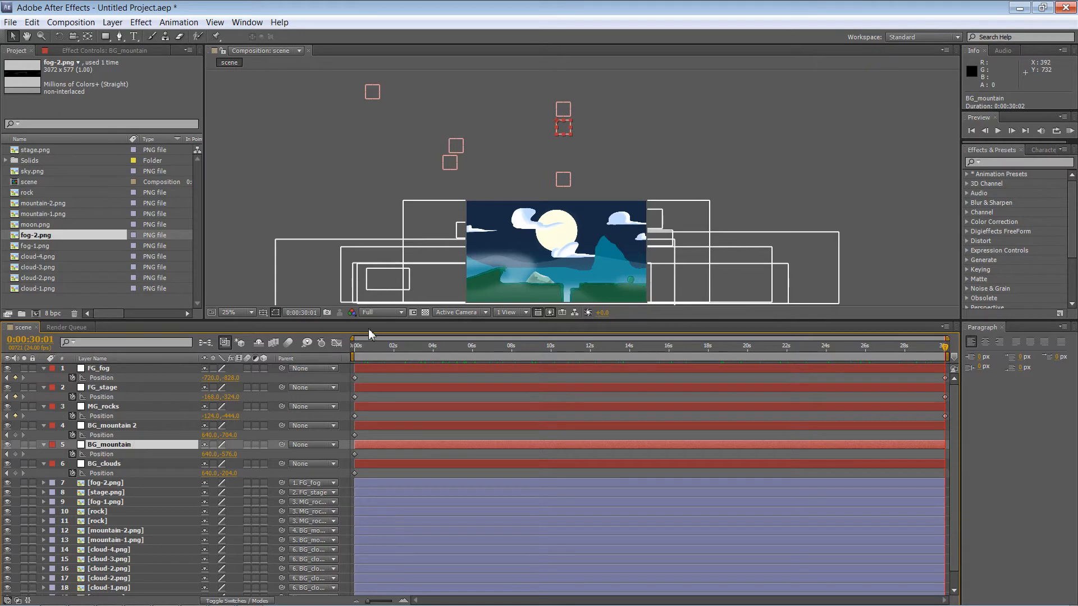
pyautogui.moveTo(564, 134); pyautogui.dragTo(486, 137)
pyautogui.hotkey('ctrl', 'z')
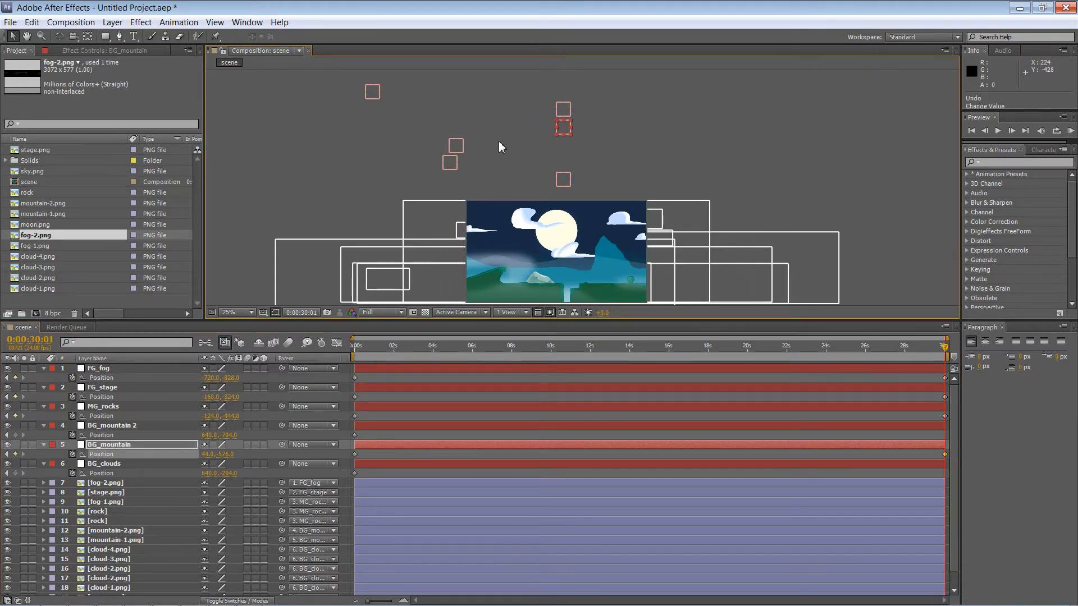
pyautogui.moveTo(565, 132); pyautogui.dragTo(516, 131)
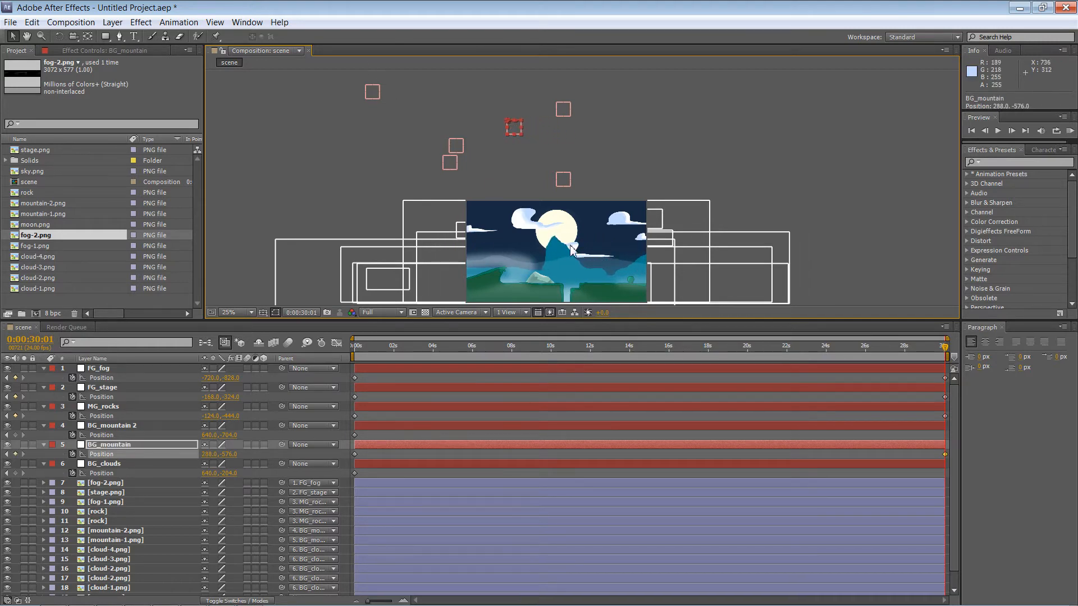
pyautogui.moveTo(946, 352)
pyautogui.mouseDown()
pyautogui.moveTo(417, 353)
pyautogui.moveTo(441, 362)
pyautogui.moveTo(955, 346)
pyautogui.mouseUp()
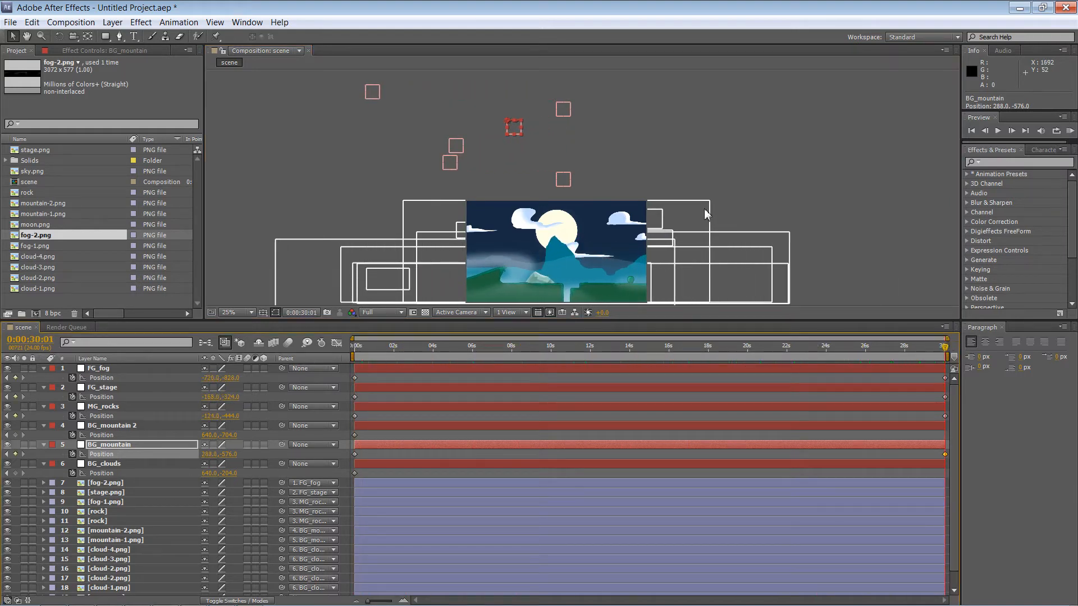
# - Move the BG_mountain 2 null left to position 364, -704 at 0:00:30:01 and reorder its layer below BG_mountain
pyautogui.click(582, 100)
pyautogui.click(564, 110)
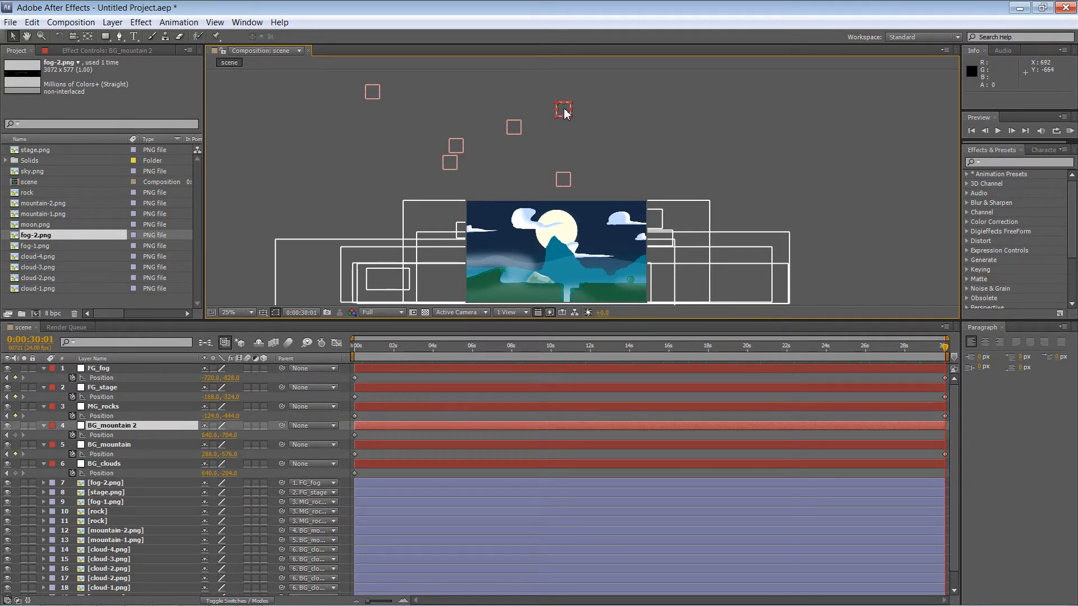
pyautogui.moveTo(564, 110); pyautogui.dragTo(526, 114)
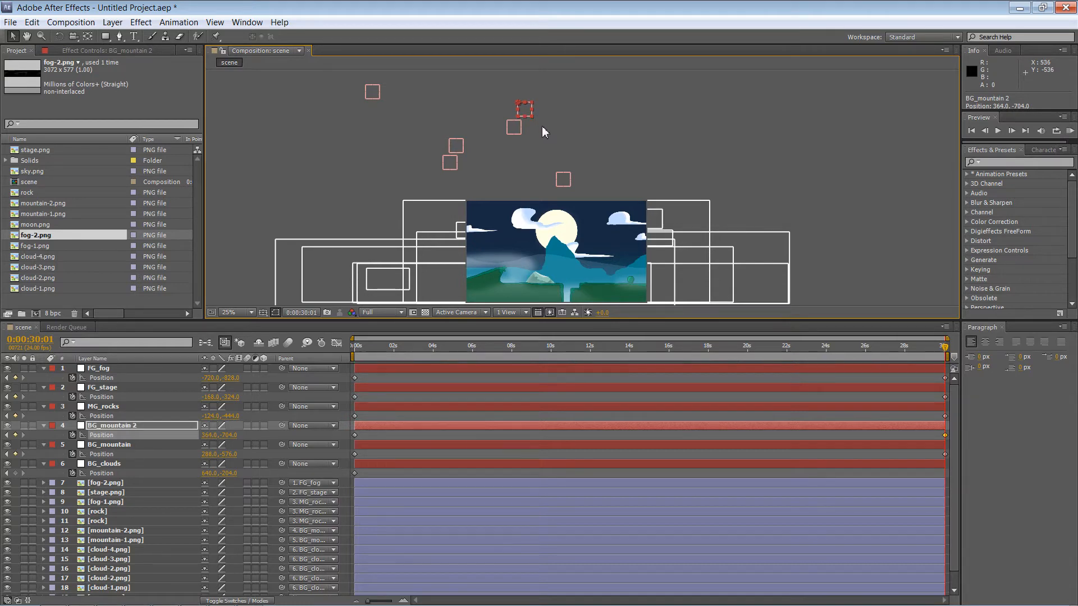
pyautogui.moveTo(943, 351); pyautogui.dragTo(786, 349)
pyautogui.moveTo(115, 429); pyautogui.dragTo(125, 454)
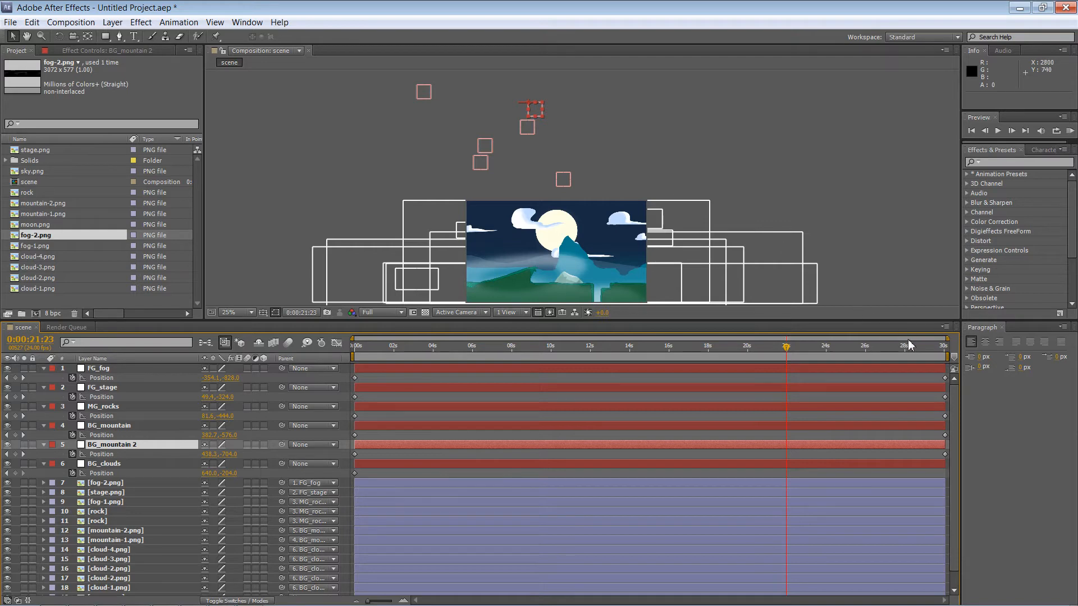
pyautogui.moveTo(787, 347); pyautogui.dragTo(993, 360)
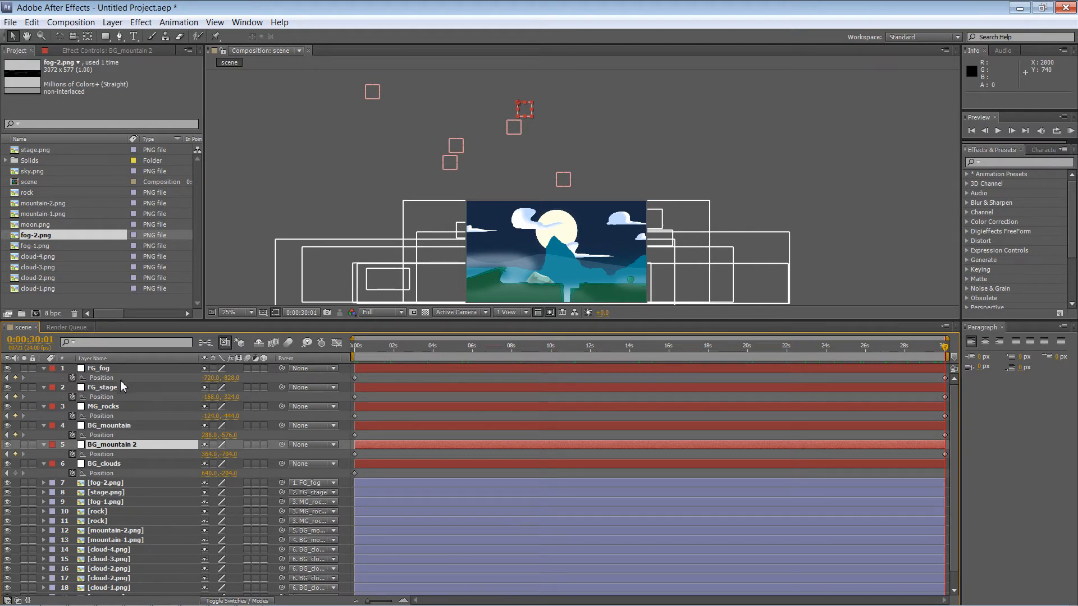
# - Move the BG_clouds null left to position 528, -204 at 0:00:30:01, return to the first frame and deselect the layer
pyautogui.click(117, 465)
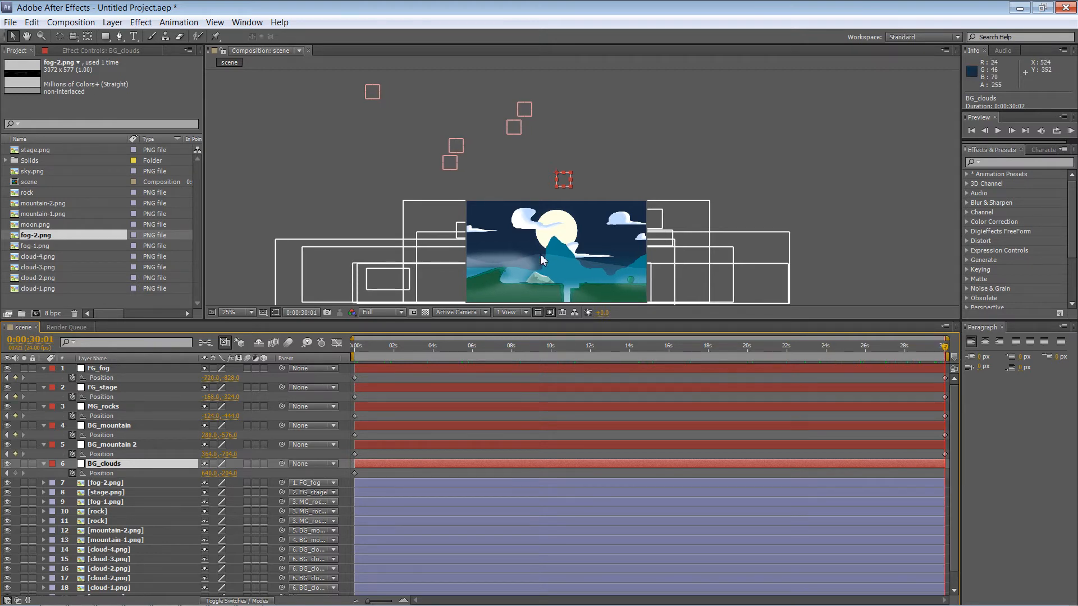
pyautogui.moveTo(564, 181); pyautogui.dragTo(550, 183)
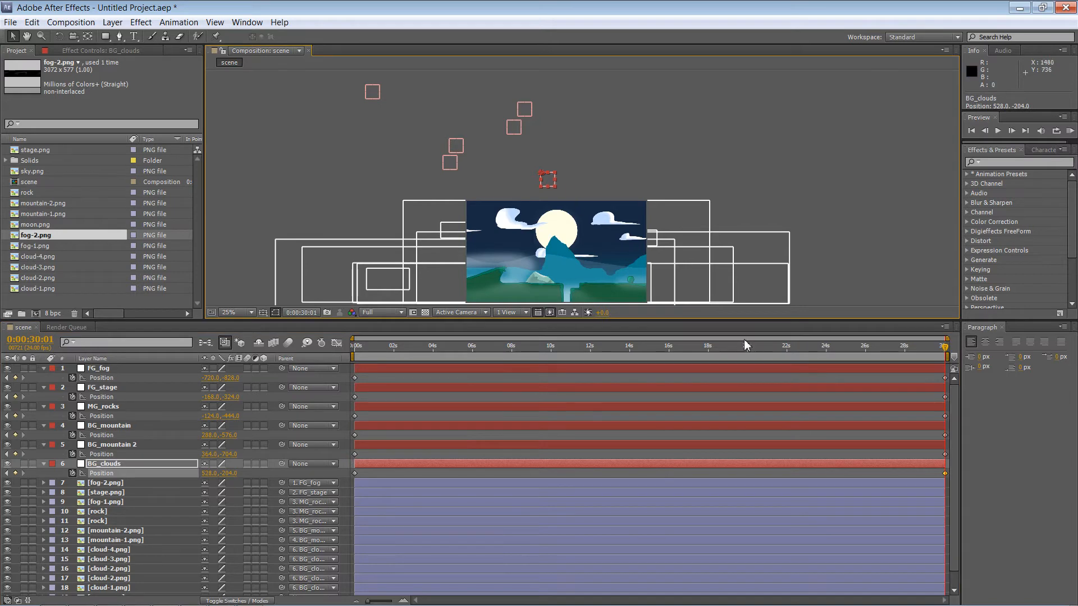
pyautogui.moveTo(943, 352); pyautogui.dragTo(355, 355)
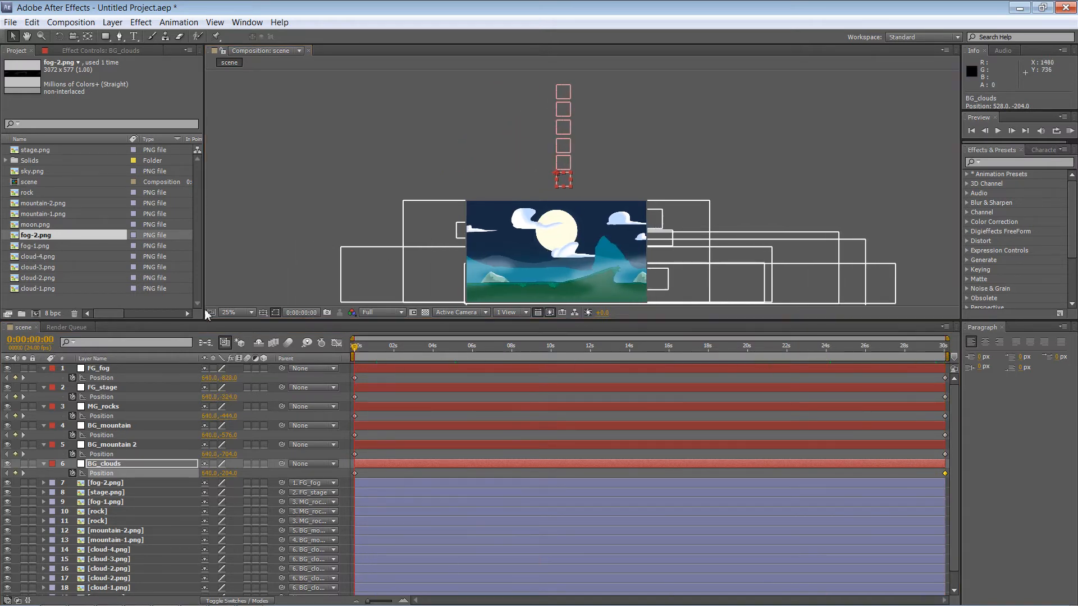
pyautogui.click(337, 172)
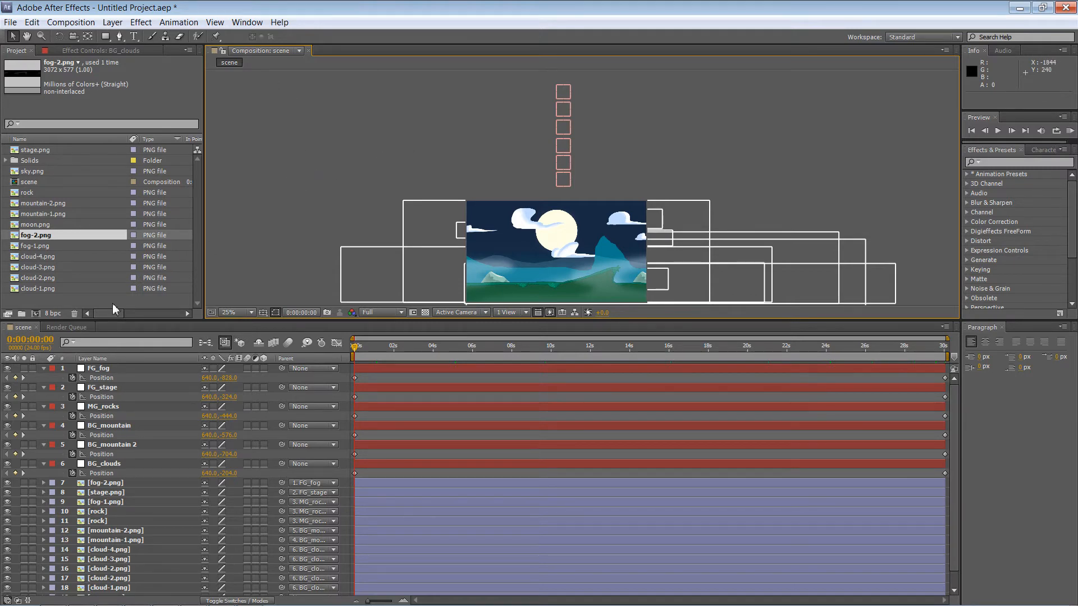
# - Collapse the Position properties of all six null layers in the timeline
pyautogui.click(43, 369)
pyautogui.click(43, 378)
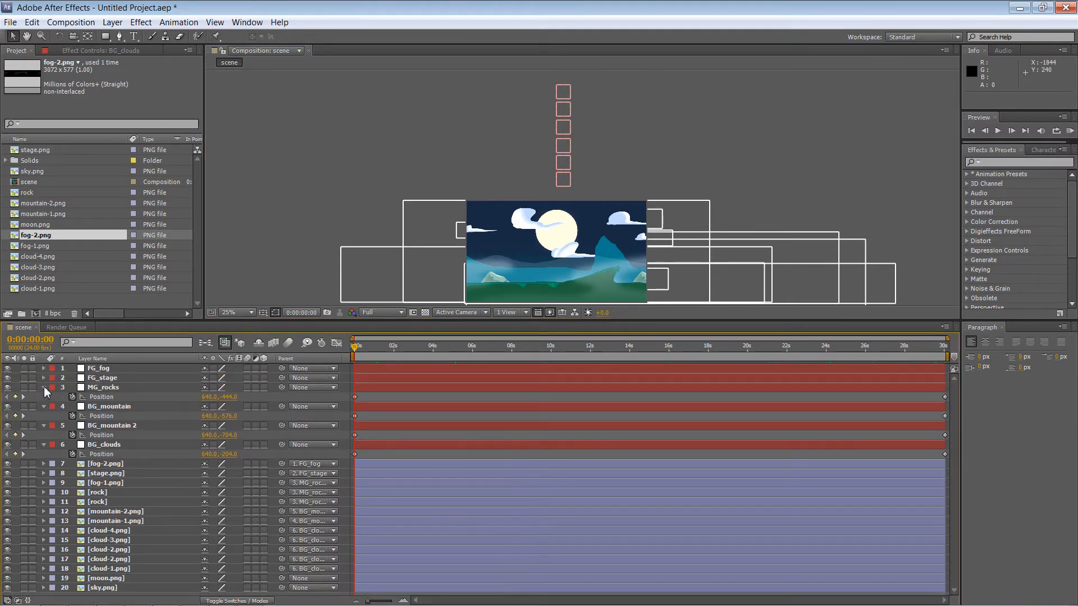
pyautogui.click(43, 387)
pyautogui.click(43, 397)
pyautogui.click(44, 406)
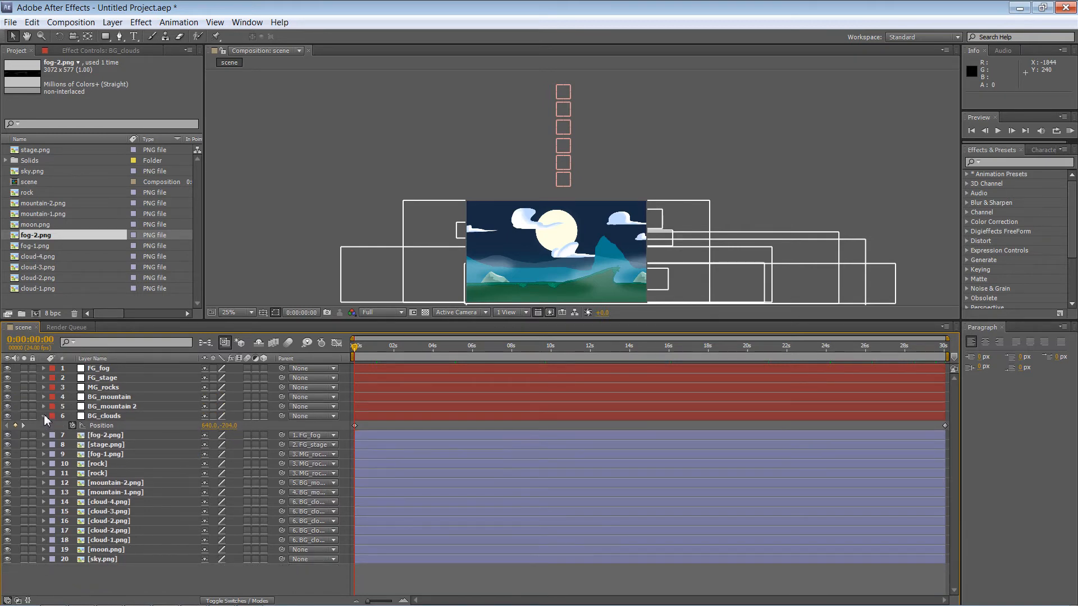
pyautogui.click(44, 416)
pyautogui.click(277, 217)
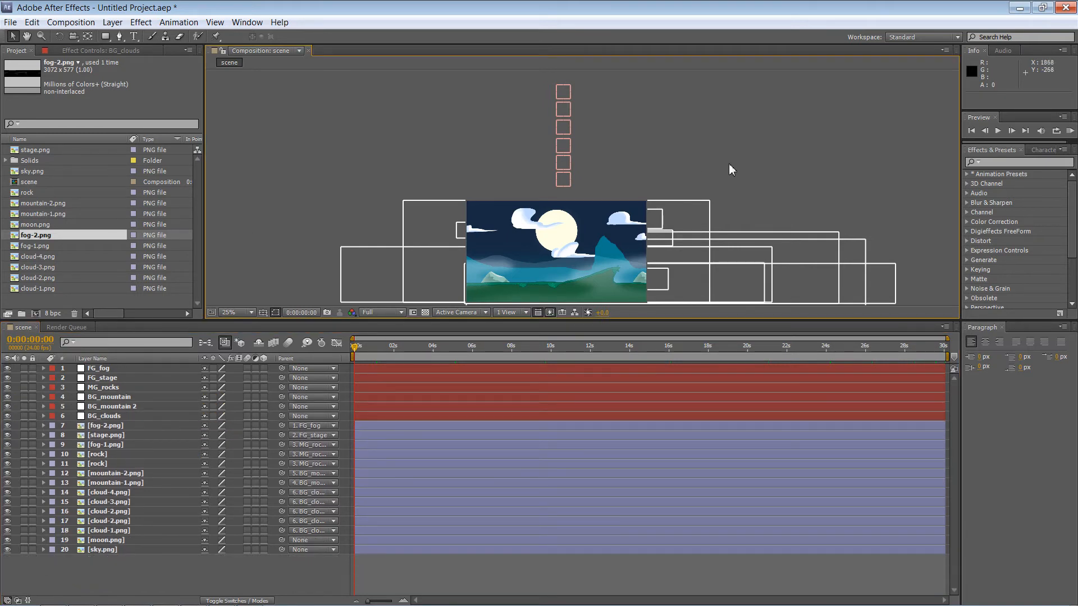
# - Play a RAM preview of the scene's parallax motion from the first frame
pyautogui.moveTo(705, 177); pyautogui.dragTo(693, 138)
pyautogui.press('.')
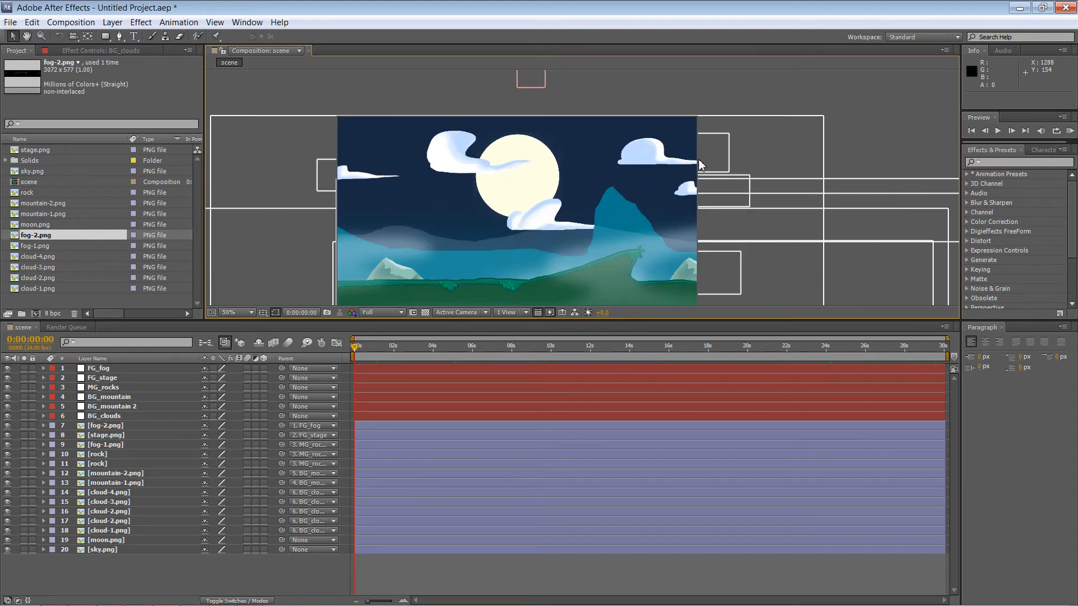
pyautogui.moveTo(717, 180); pyautogui.dragTo(720, 161)
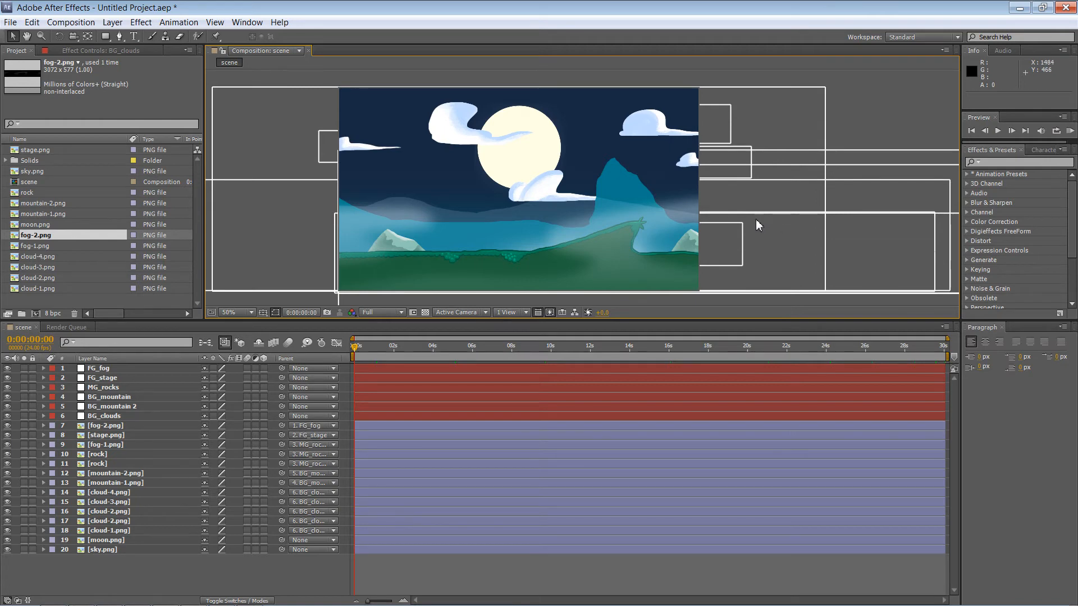
pyautogui.press('KP_0')
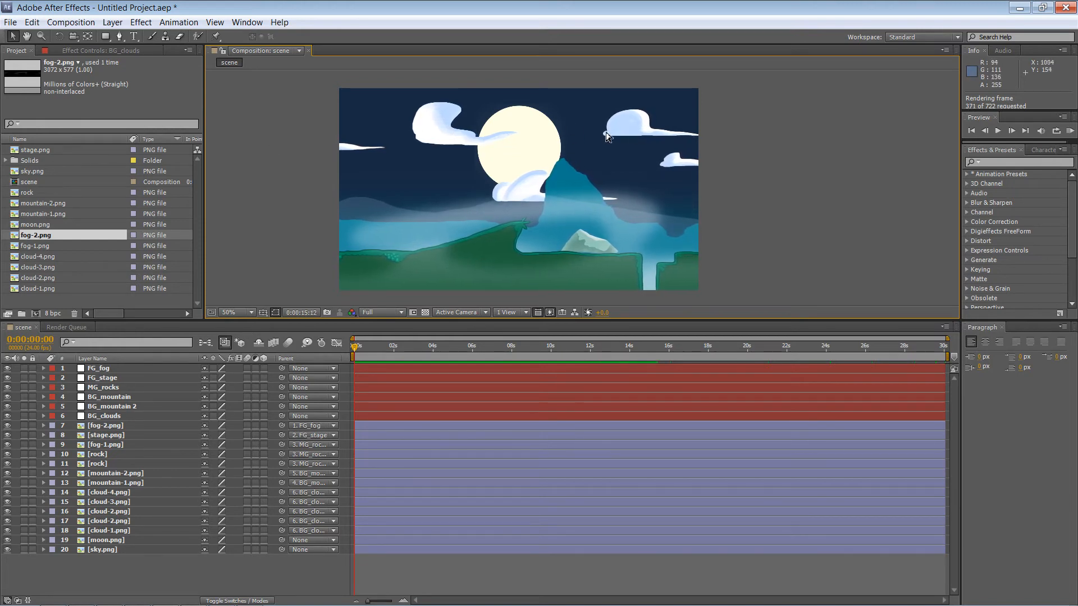
pyautogui.press('space')
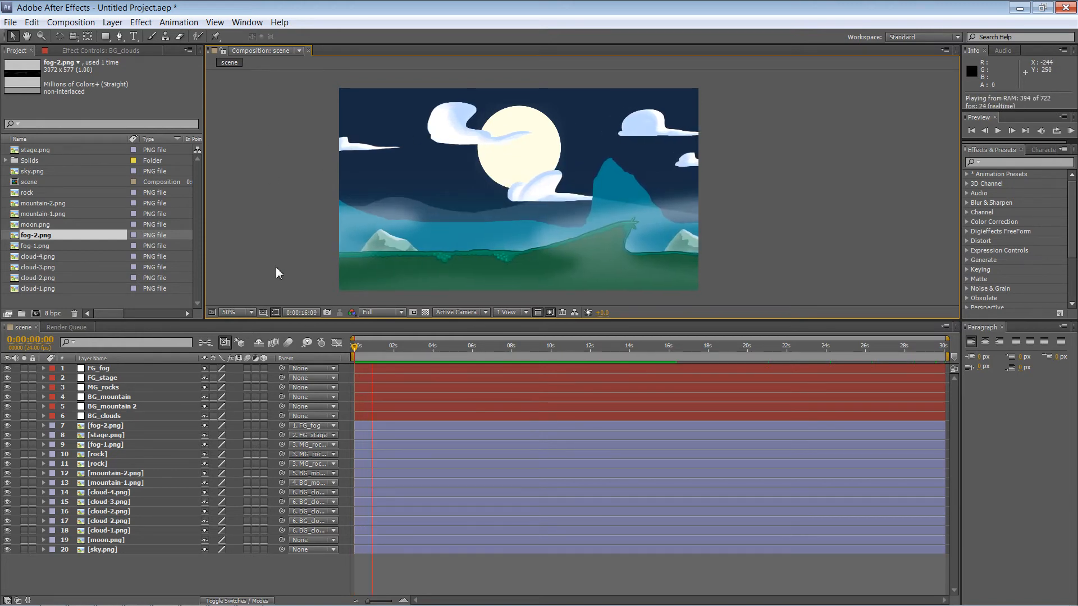
pyautogui.press('space')
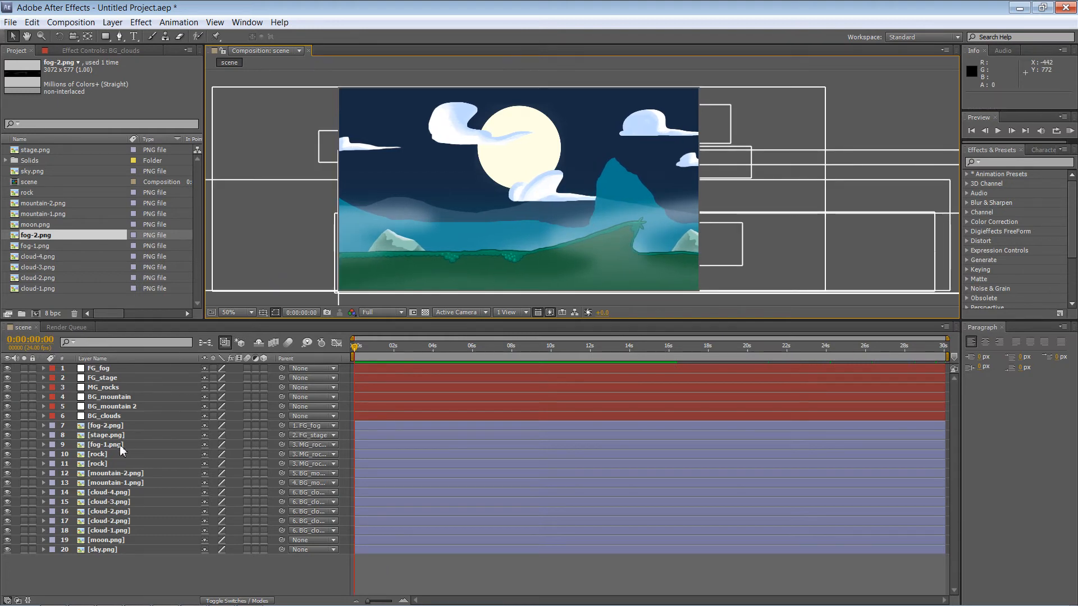
# - Briefly toggle the visibility of mountain-2.png to identify it and reorder that layer below mountain-1.png
pyautogui.click(119, 473)
pyautogui.click(9, 474)
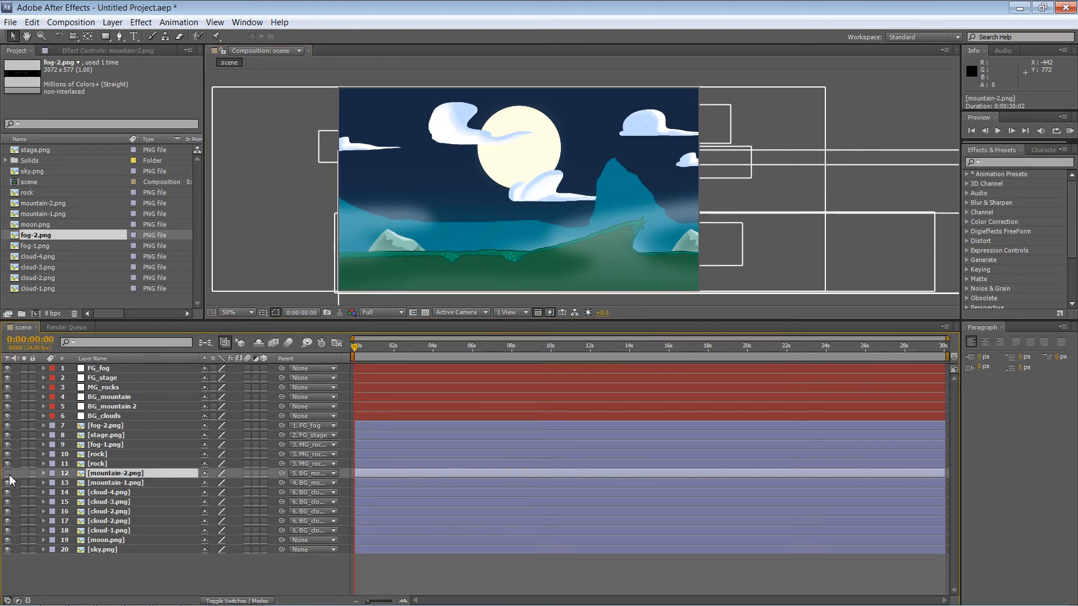
pyautogui.click(8, 474)
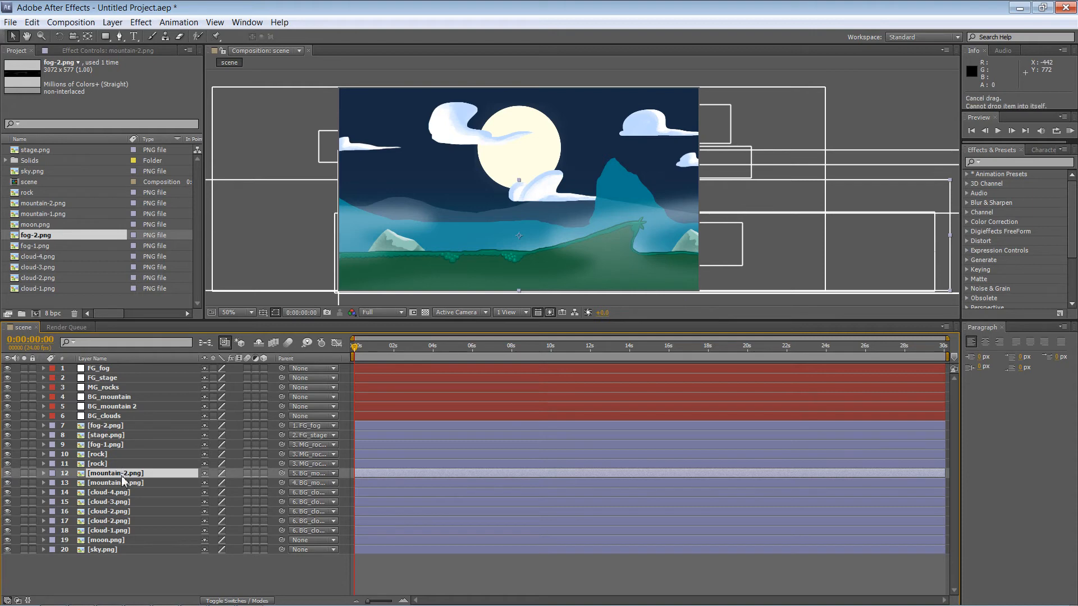
pyautogui.moveTo(125, 476); pyautogui.dragTo(133, 483)
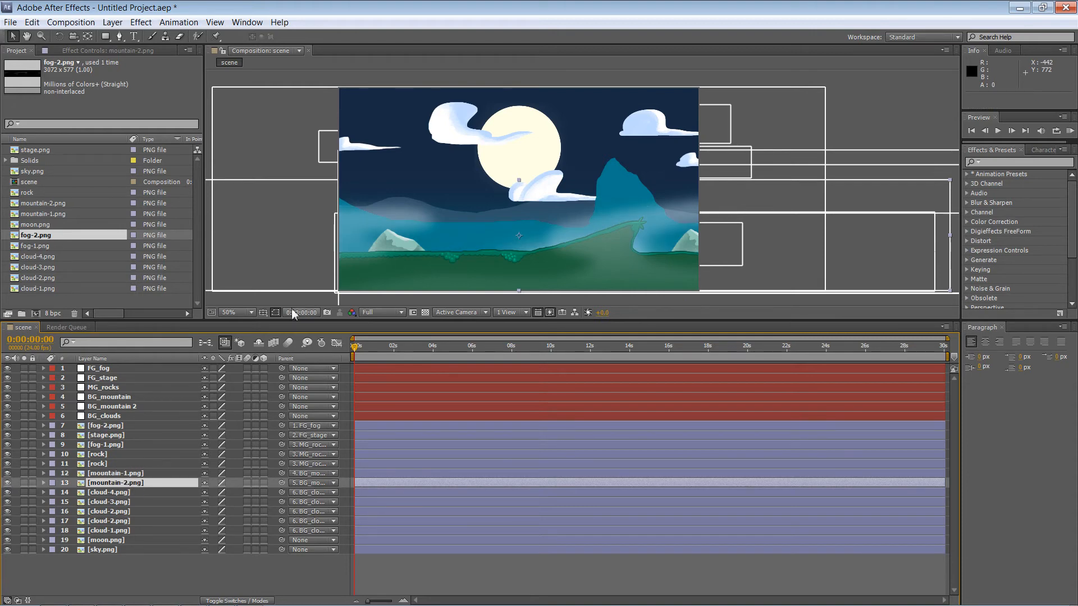
# - Start saving the project and browse to the My Documents folder
pyautogui.hotkey('ctrl', 's')
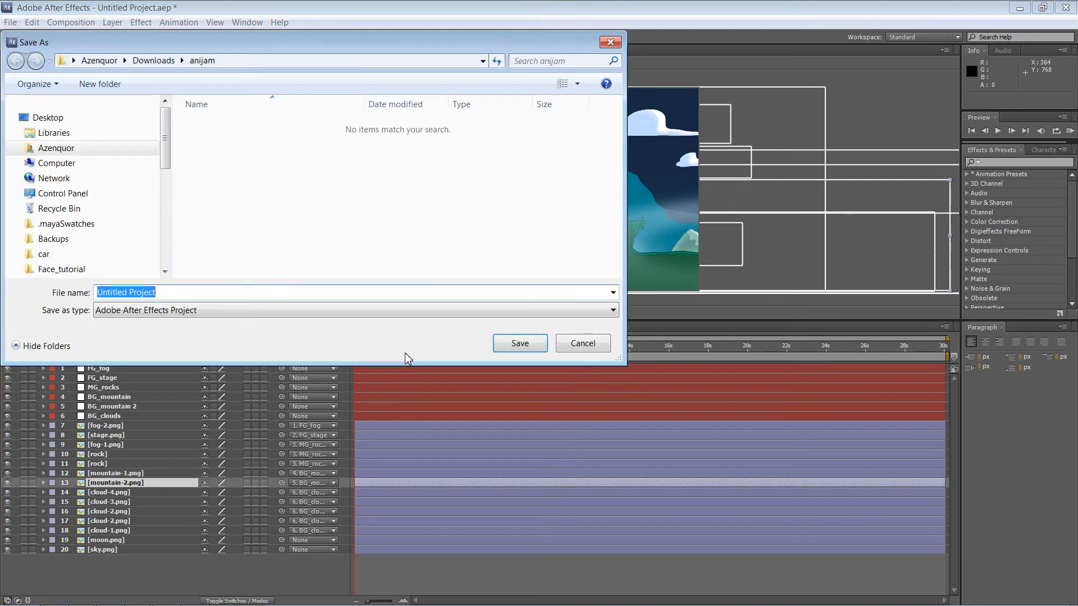
pyautogui.press('Escape')
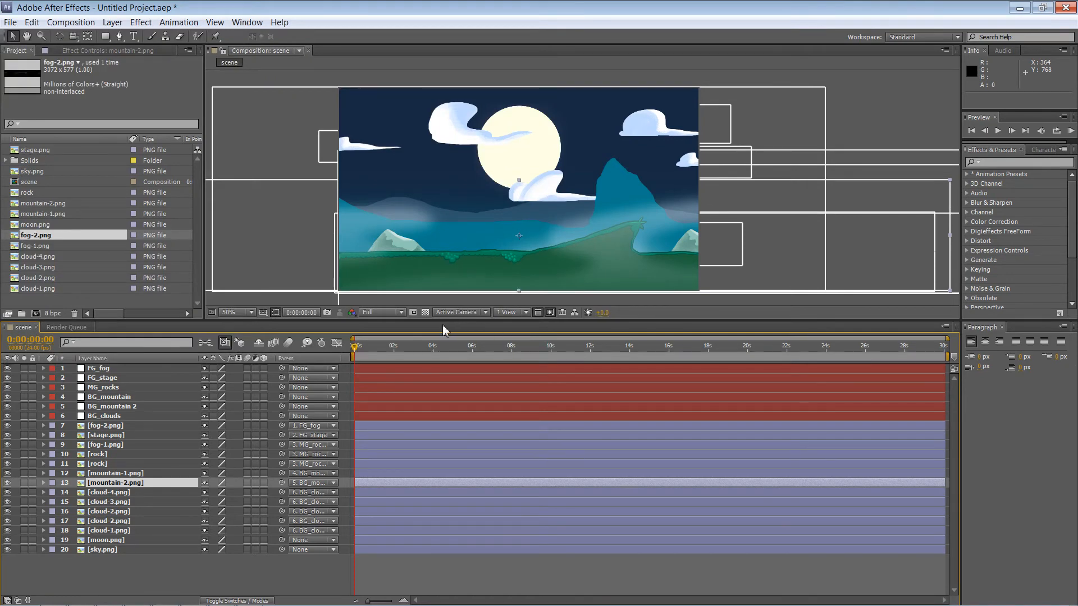
pyautogui.hotkey('ctrl', 's')
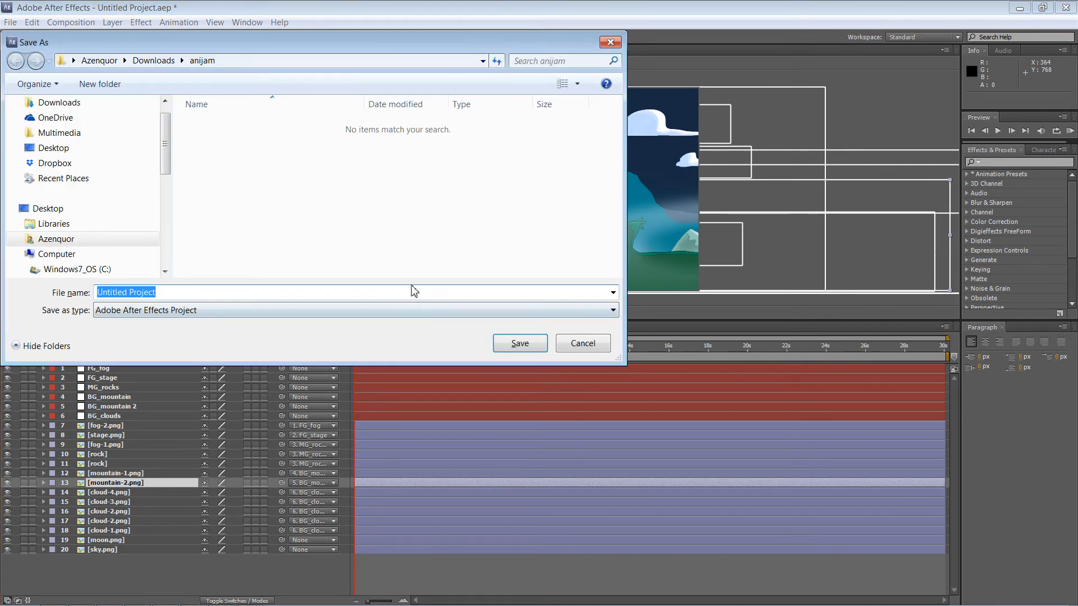
pyautogui.click(161, 64)
pyautogui.click(84, 178)
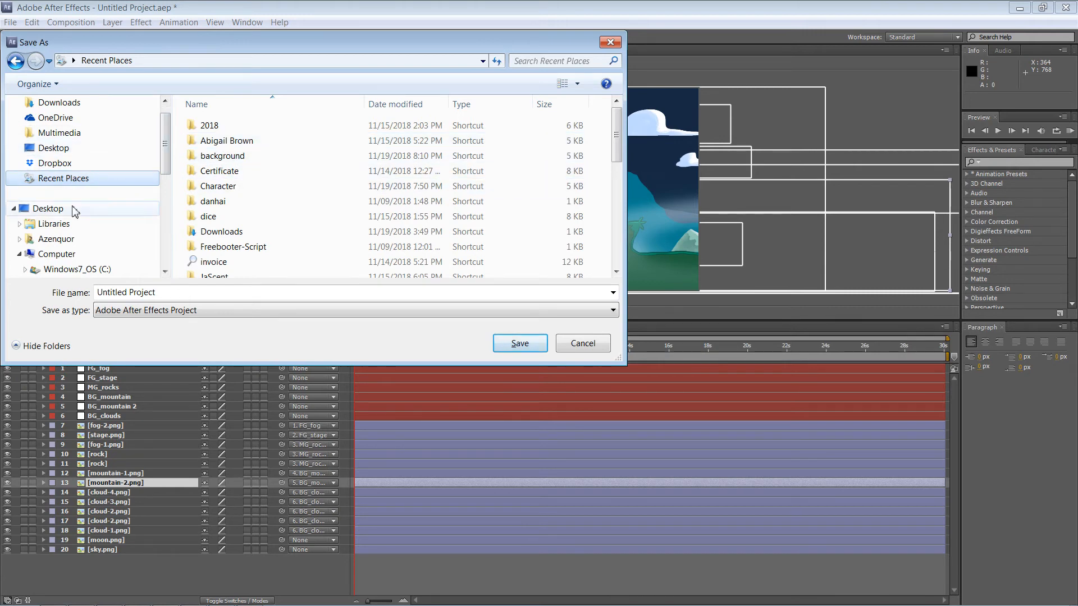
pyautogui.click(73, 242)
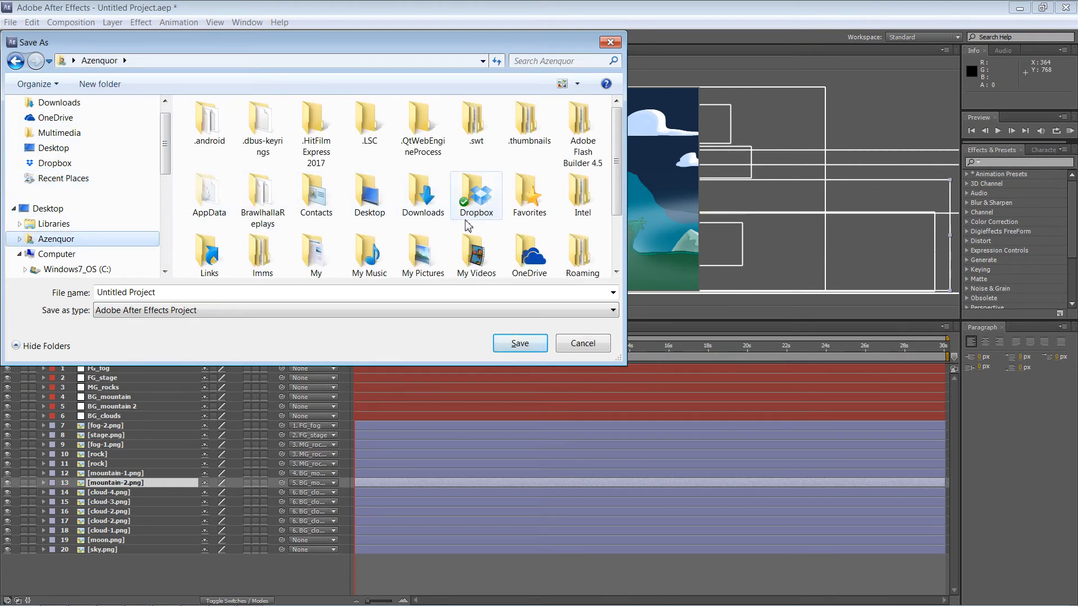
pyautogui.scroll(-1, 505, 241)
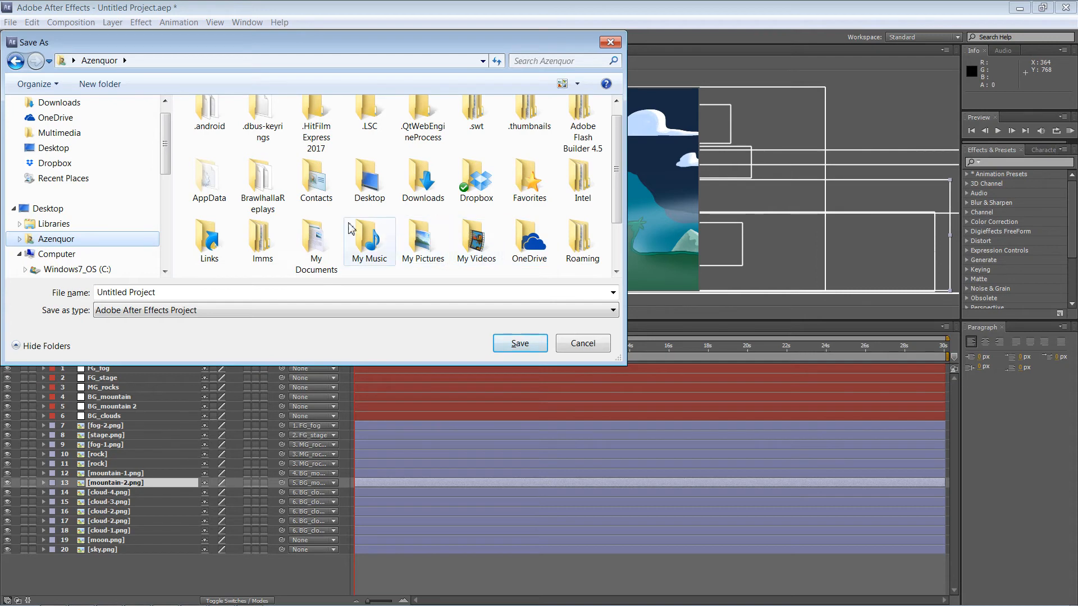
pyautogui.doubleClick(320, 246)
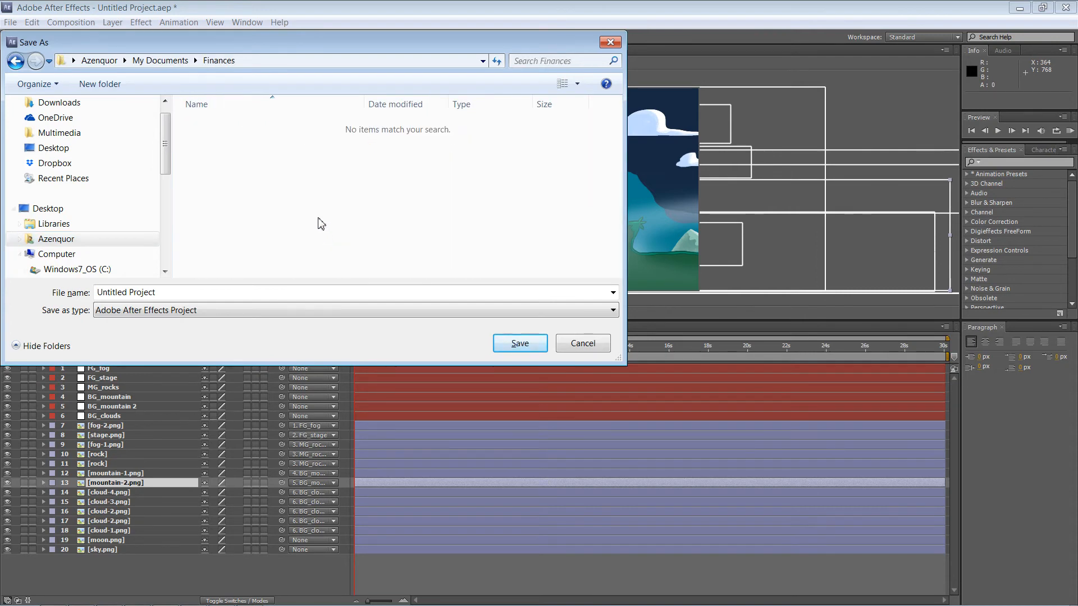
pyautogui.click(179, 63)
# - Save the project as PARALLAX in the background folder under School, Tools 1 - 2018 - assessments
pyautogui.scroll(-2, 266, 225)
pyautogui.scroll(-5, 269, 238)
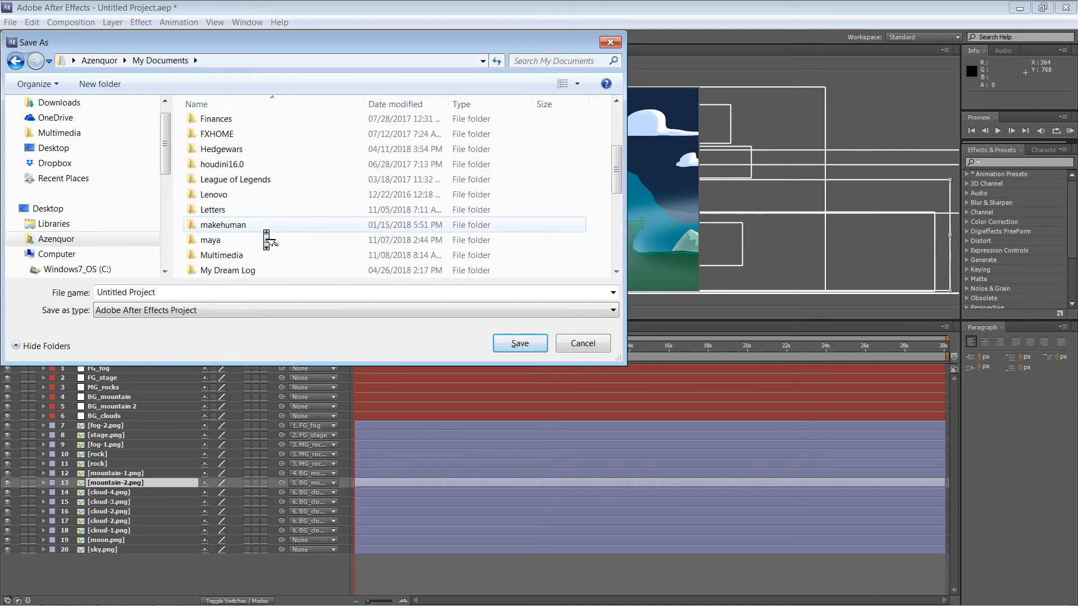
pyautogui.doubleClick(232, 246)
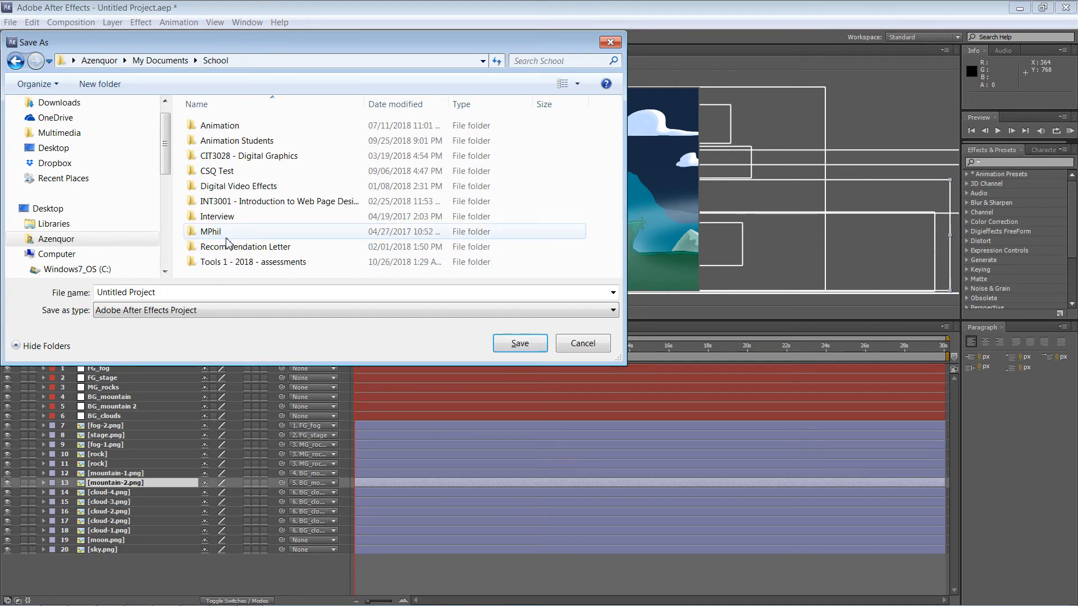
pyautogui.doubleClick(232, 257)
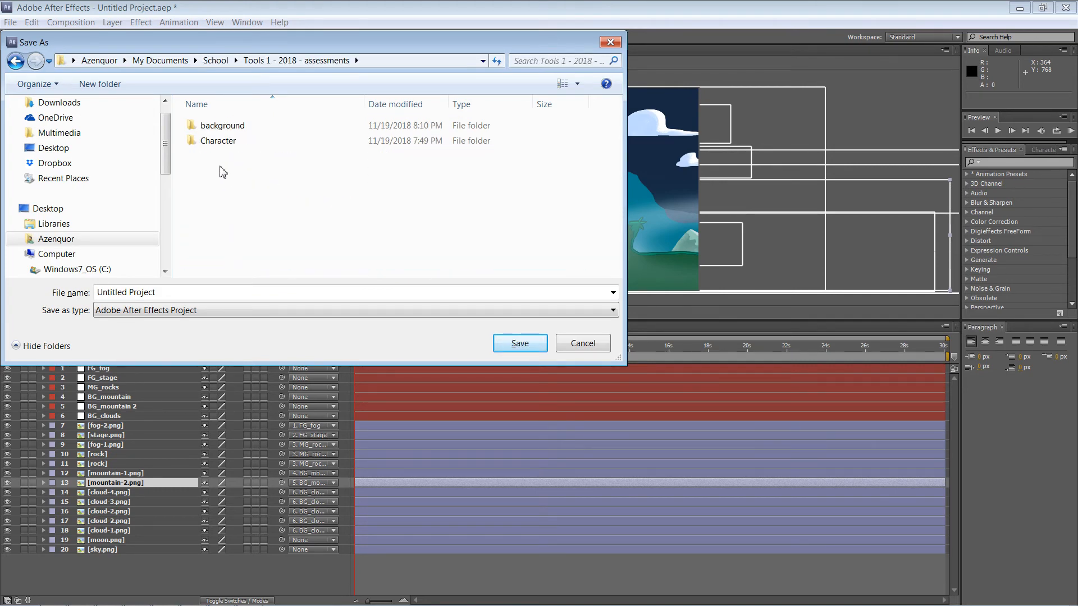
pyautogui.doubleClick(220, 125)
pyautogui.click(181, 292)
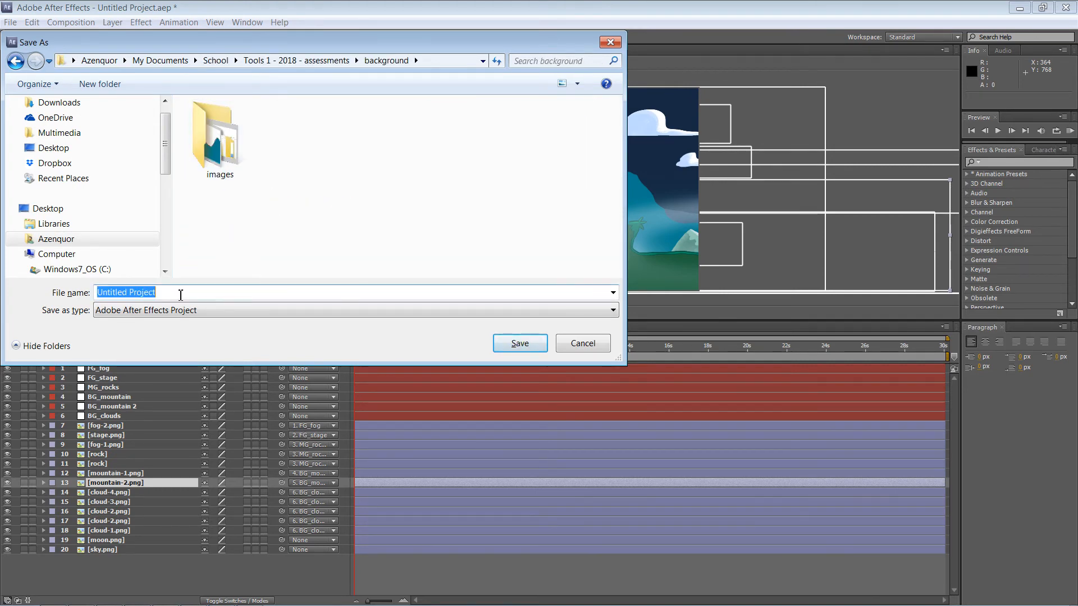
pyautogui.write('PARALLA')
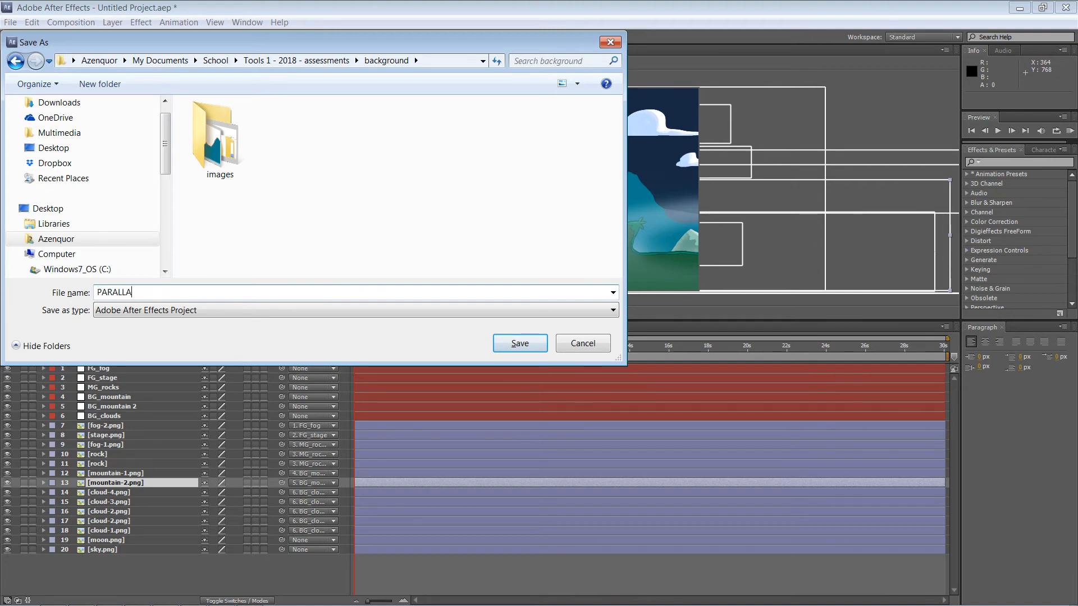
pyautogui.write('X')
pyautogui.press('Return')
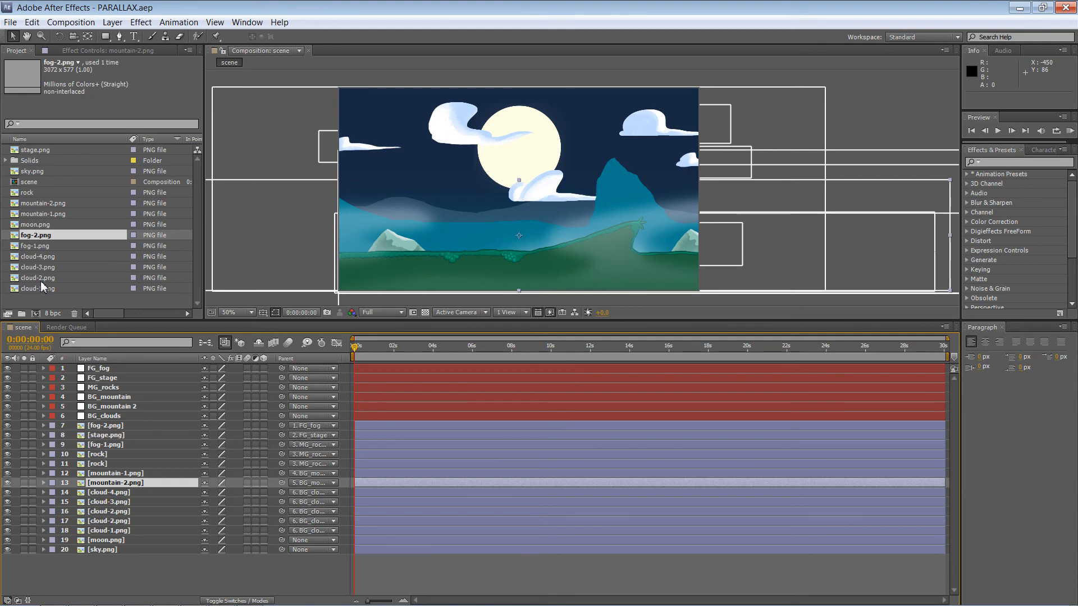
# - Find the Glow effect by name and apply it to the moon.png layer
pyautogui.click(863, 121)
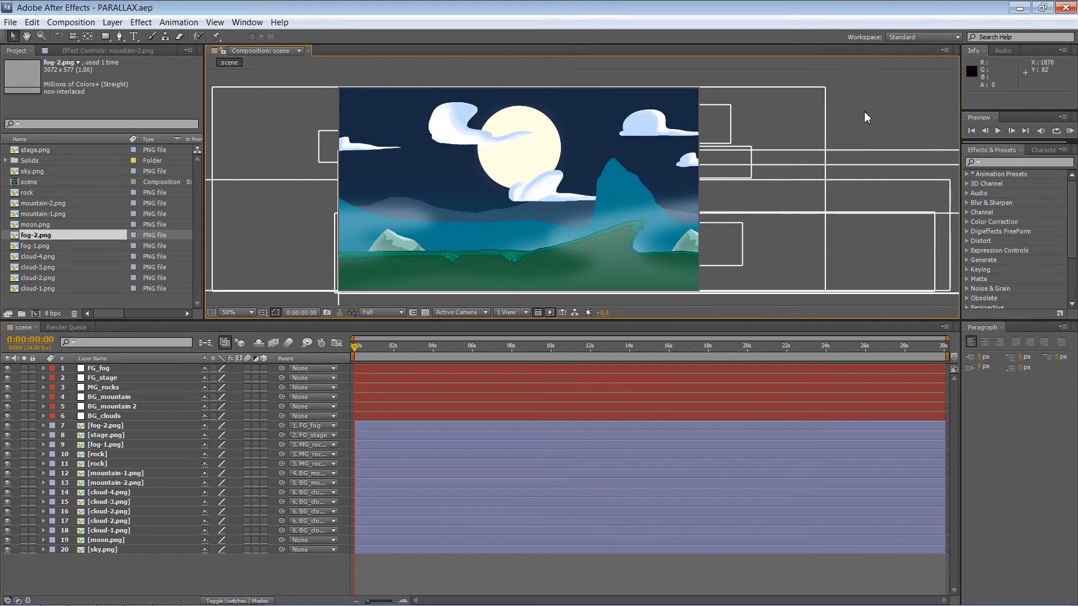
pyautogui.moveTo(358, 350)
pyautogui.mouseDown()
pyautogui.moveTo(455, 355)
pyautogui.moveTo(354, 354)
pyautogui.mouseUp()
pyautogui.click(262, 86)
pyautogui.click(115, 541)
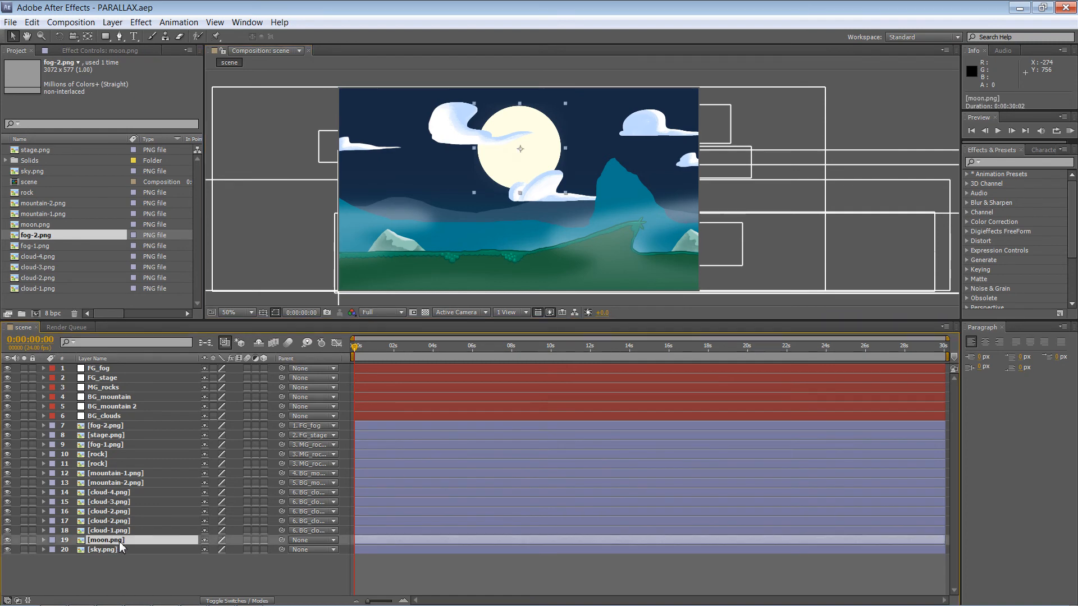
pyautogui.click(1003, 163)
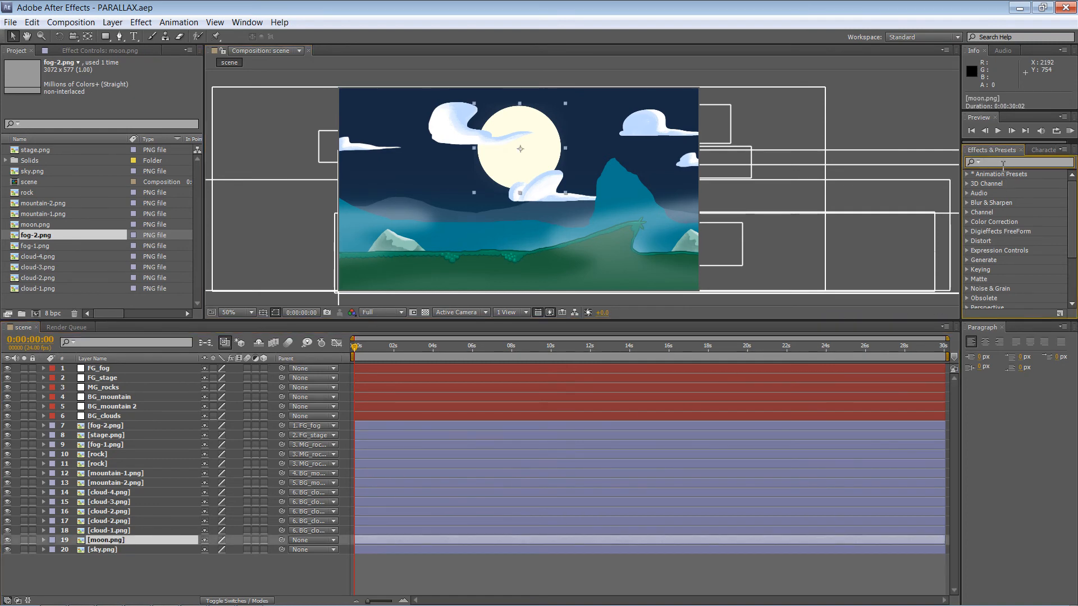
pyautogui.write('GLOW')
pyautogui.click(990, 213)
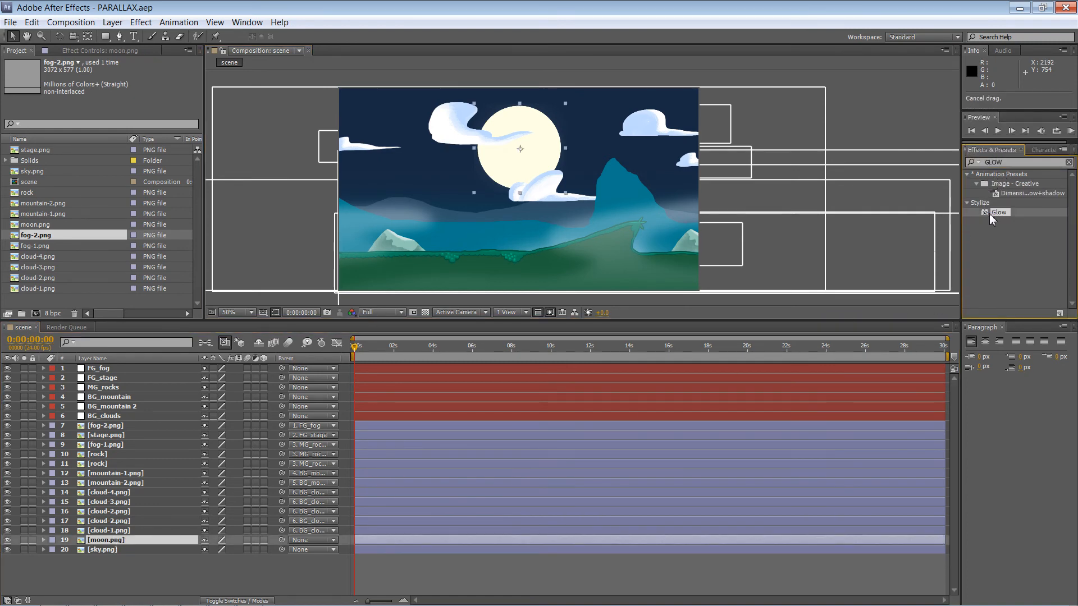
pyautogui.moveTo(991, 219); pyautogui.dragTo(550, 152)
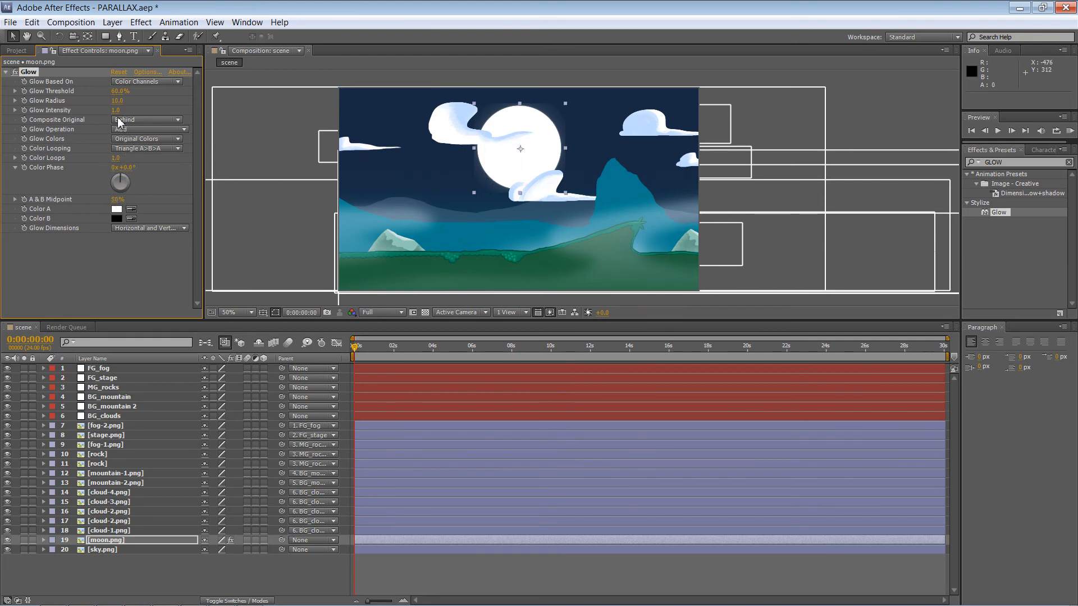
# - Set the moon's Glow Radius to 141 and Glow Intensity to 2.2, and deselect the layer
pyautogui.moveTo(115, 110); pyautogui.dragTo(132, 111)
pyautogui.moveTo(117, 102); pyautogui.dragTo(141, 113)
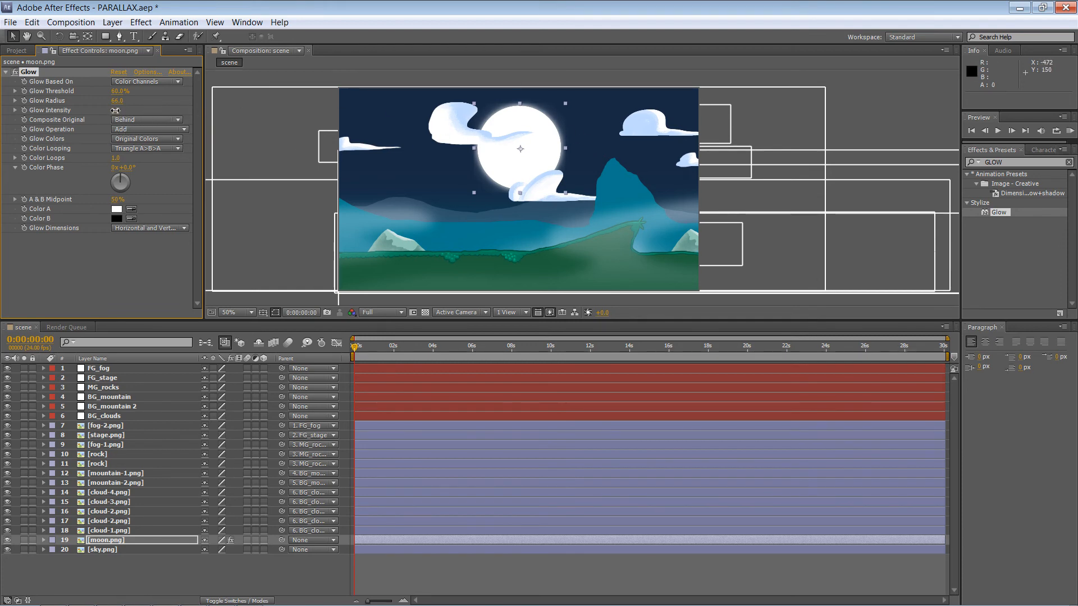
pyautogui.moveTo(132, 109); pyautogui.dragTo(184, 99)
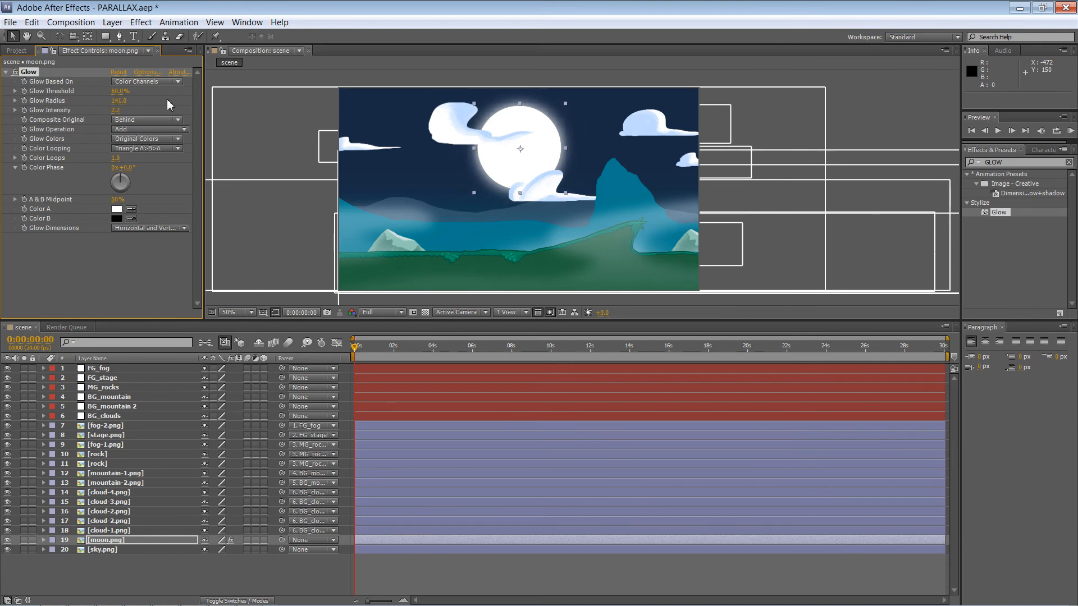
pyautogui.click(844, 122)
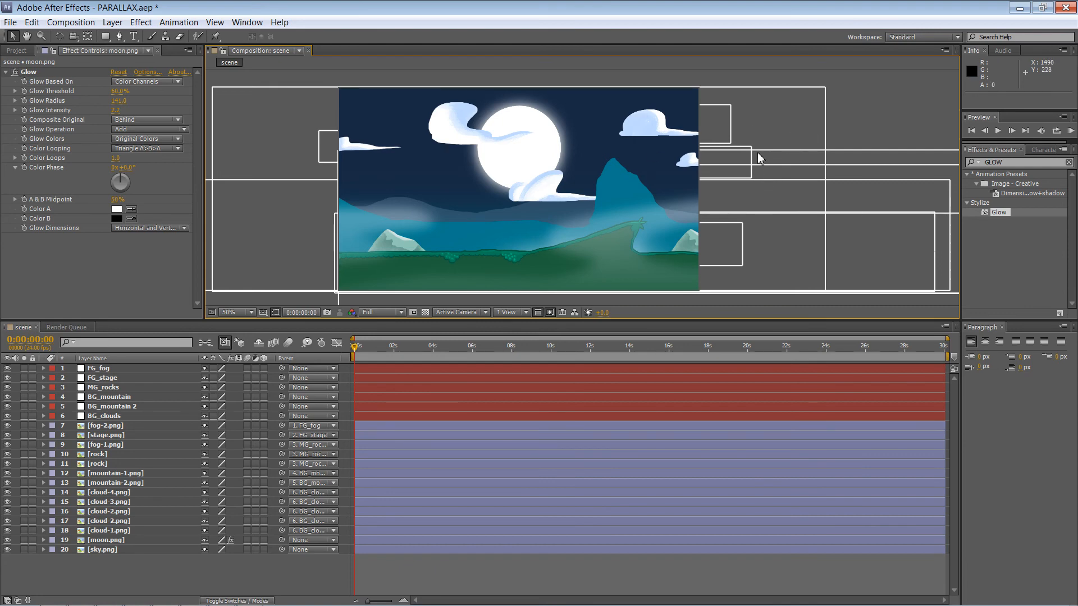
# - Run a short RAM preview of the scene with the moon's glow and stop it
pyautogui.press('KP_0')
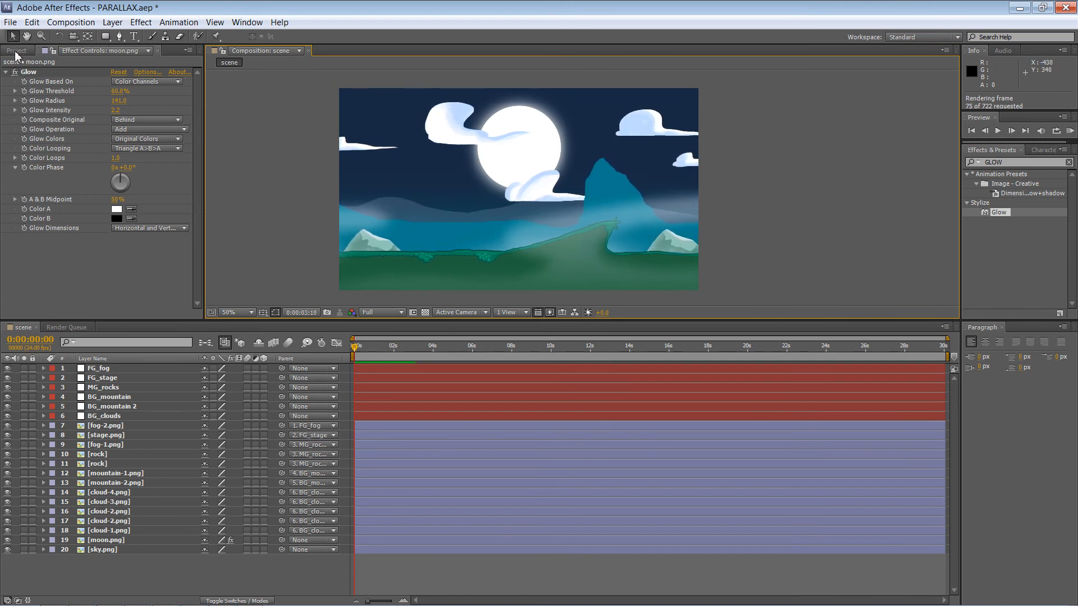
pyautogui.press('space')
pyautogui.press('space')
# - Start importing a file into the project and browse to the Music library
pyautogui.click(16, 51)
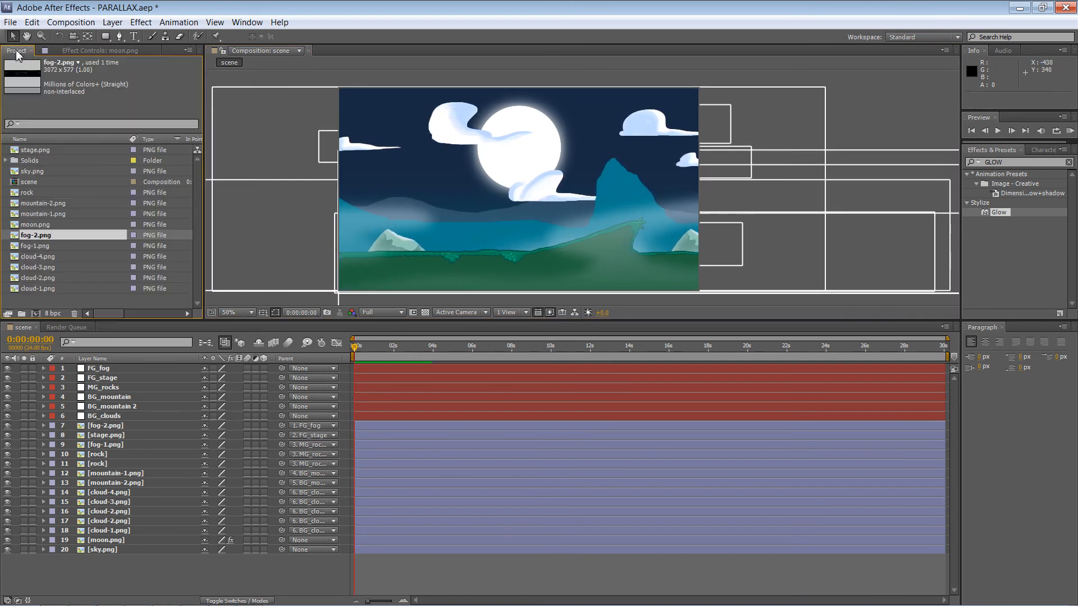
pyautogui.click(10, 22)
pyautogui.moveTo(48, 198)
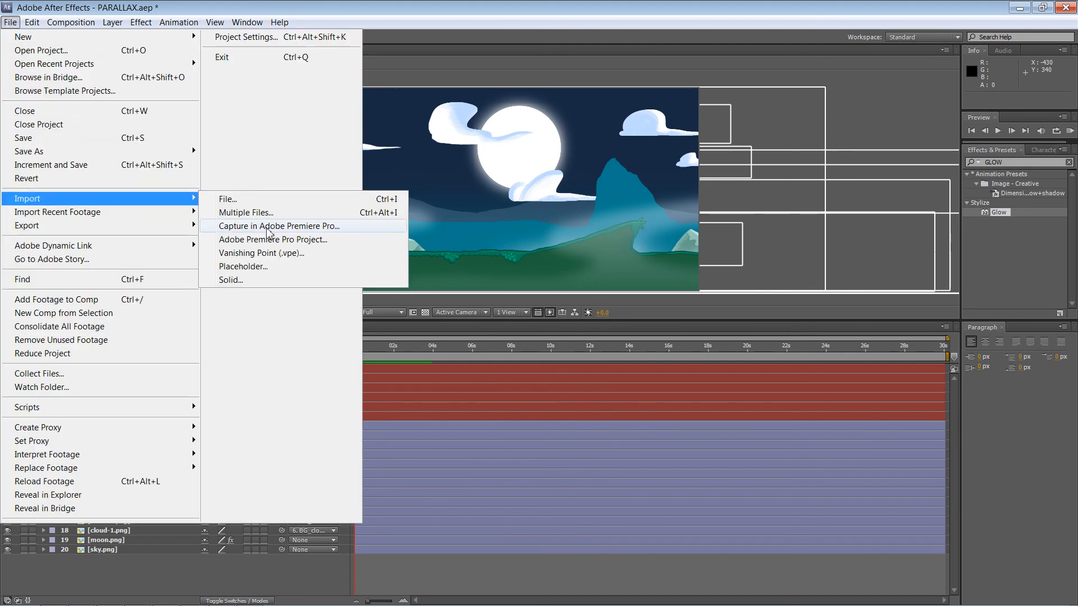
pyautogui.click(259, 201)
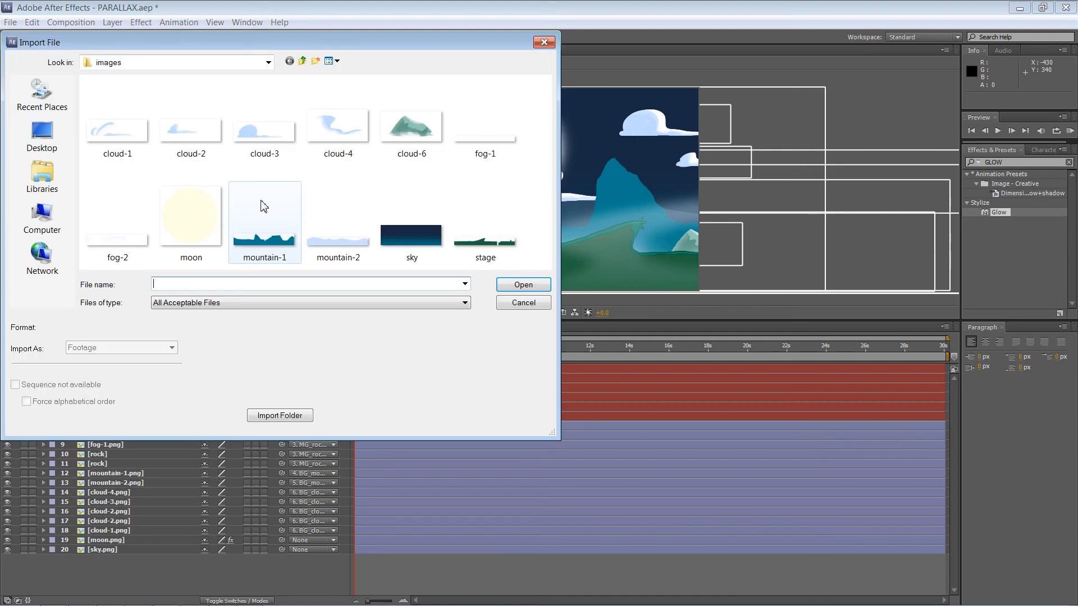
pyautogui.click(64, 182)
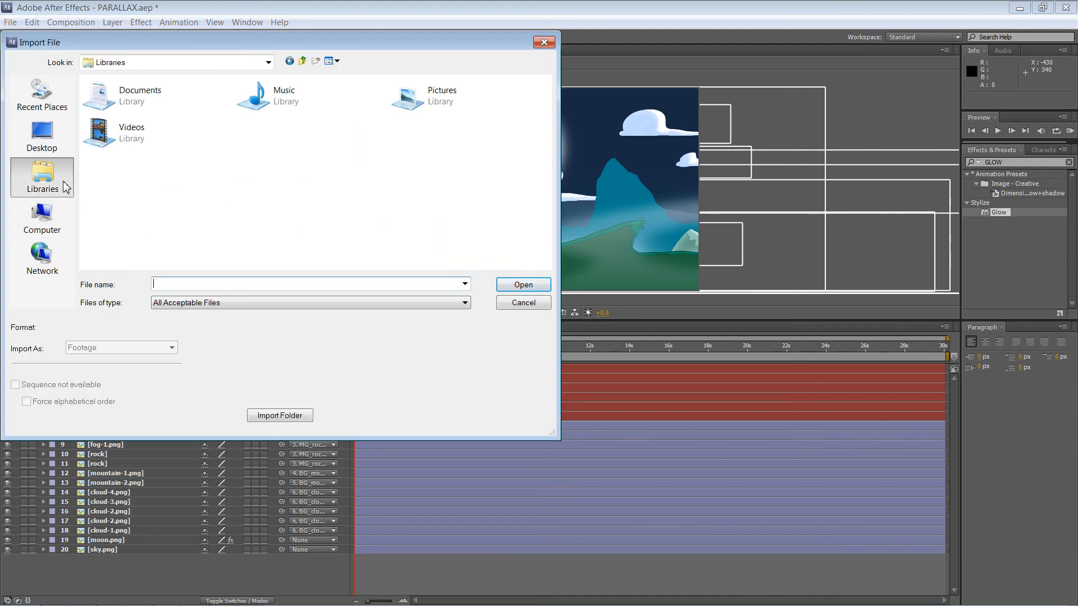
pyautogui.doubleClick(284, 100)
pyautogui.doubleClick(126, 110)
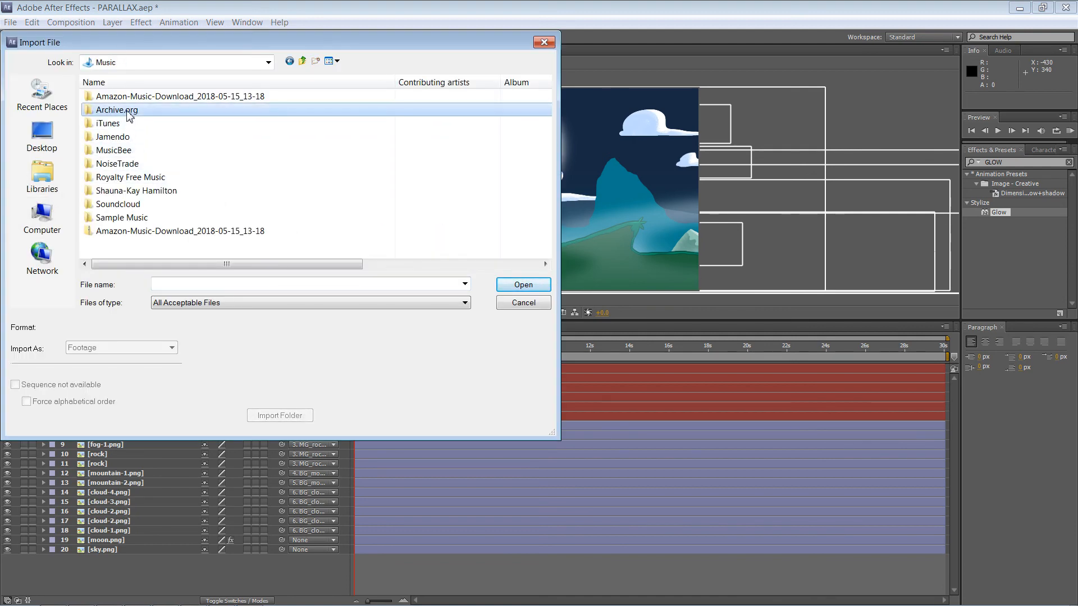
pyautogui.doubleClick(128, 98)
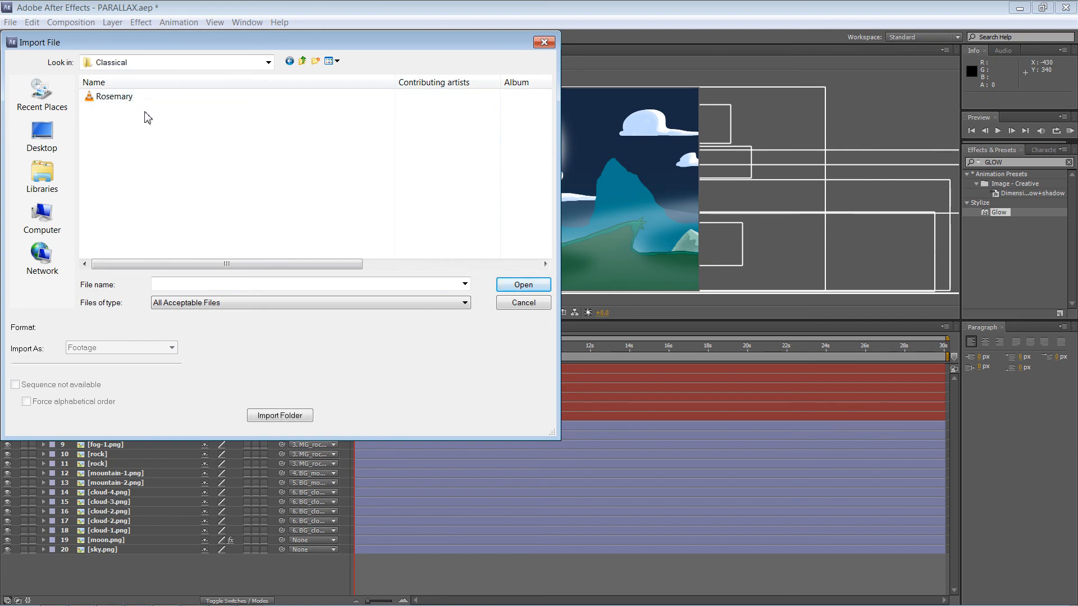
pyautogui.click(225, 304)
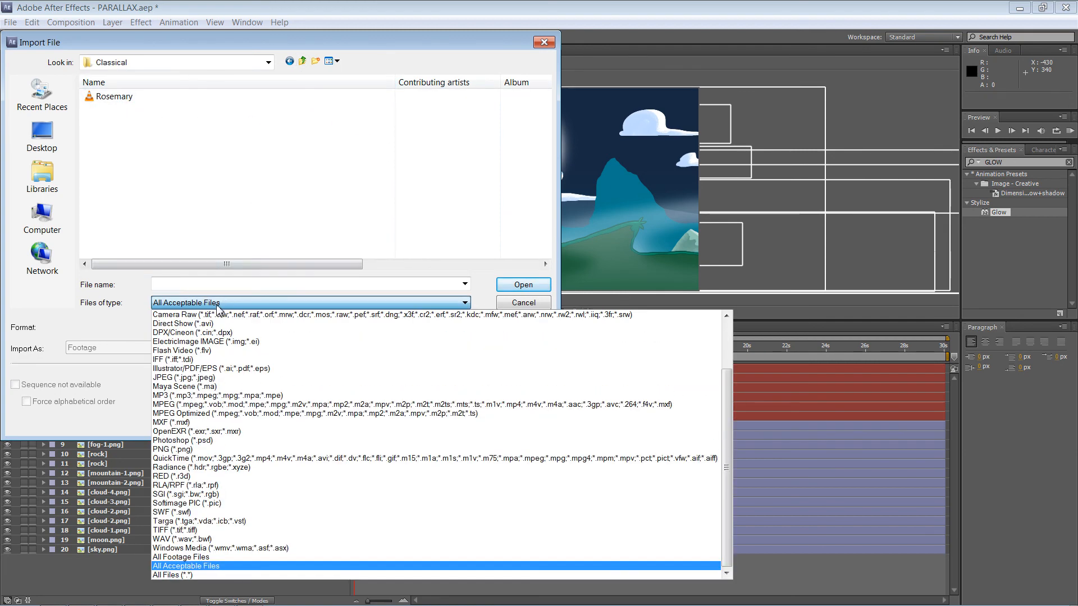
pyautogui.click(225, 304)
pyautogui.click(302, 61)
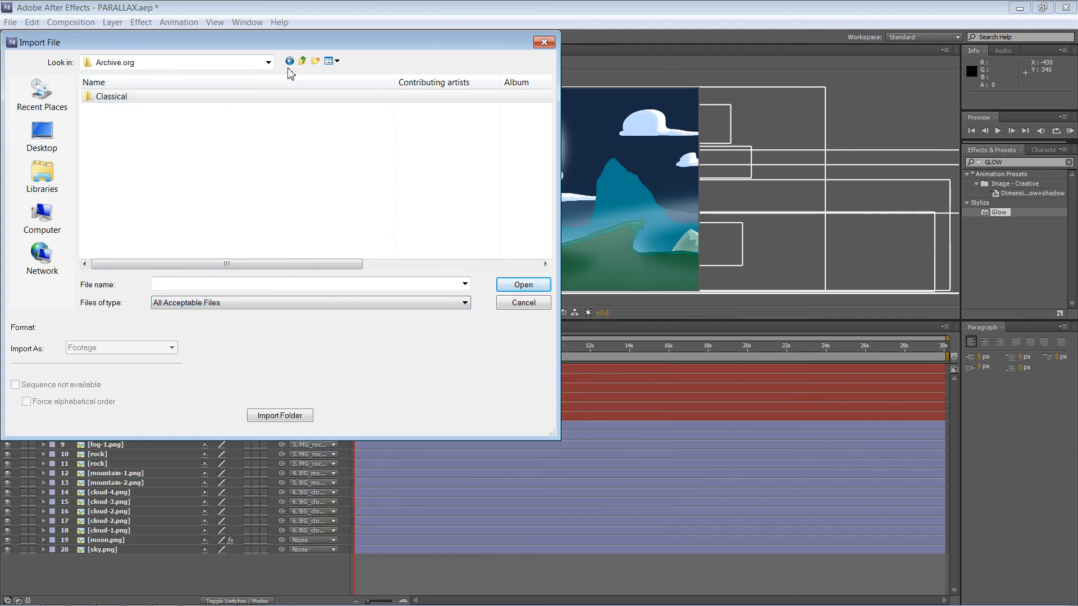
pyautogui.click(302, 61)
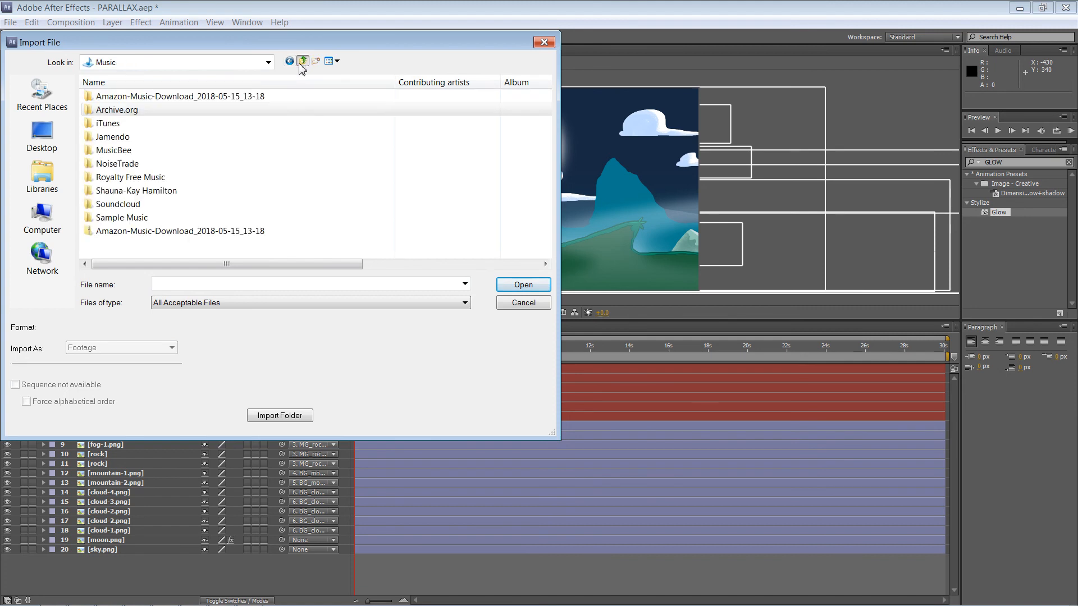
# - Import Hall of the Mountain King.mp3 from the Famous folder in Royalty Free Music and add it below sky.png in the scene timeline
pyautogui.doubleClick(134, 178)
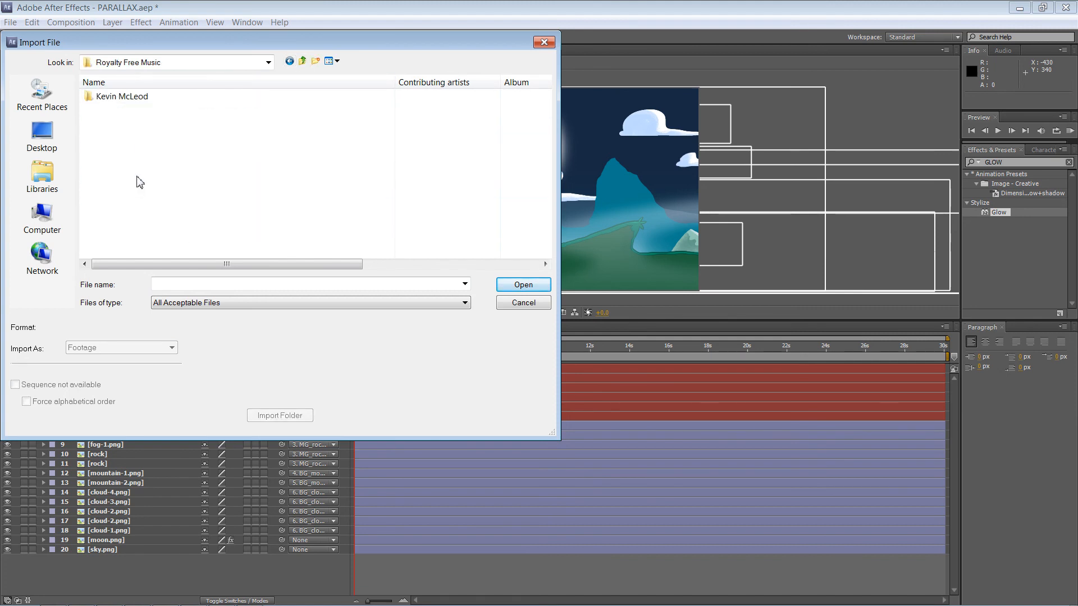
pyautogui.doubleClick(145, 99)
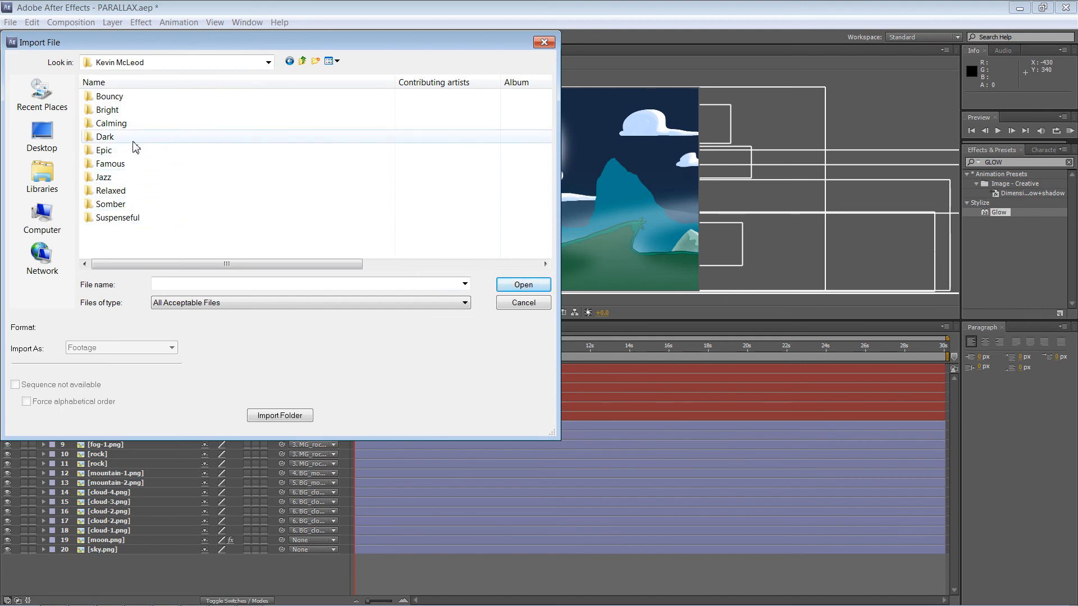
pyautogui.doubleClick(134, 164)
pyautogui.doubleClick(139, 110)
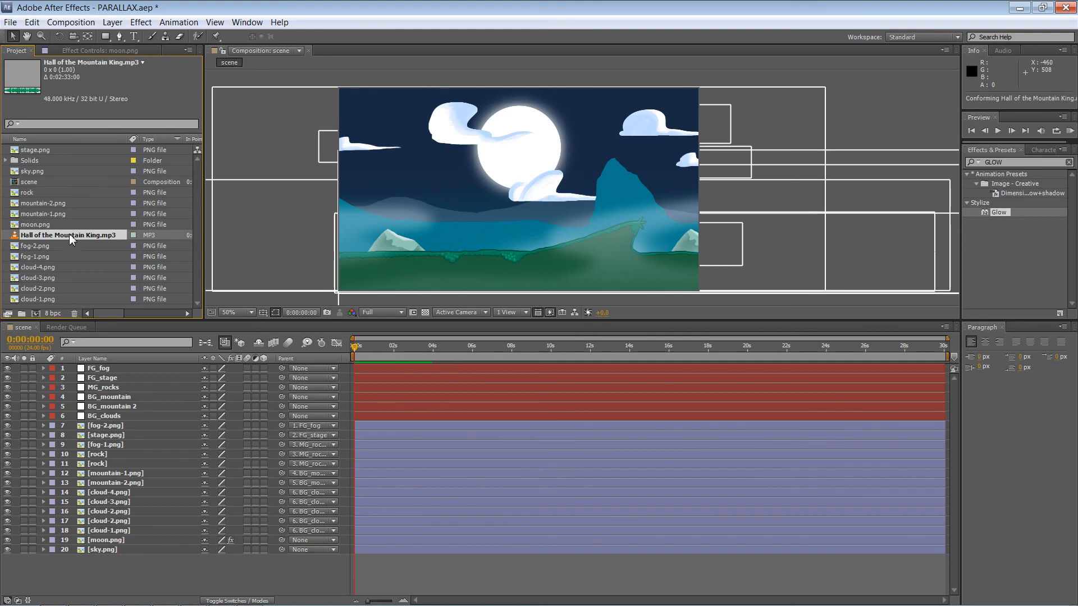
pyautogui.moveTo(70, 238); pyautogui.dragTo(460, 543)
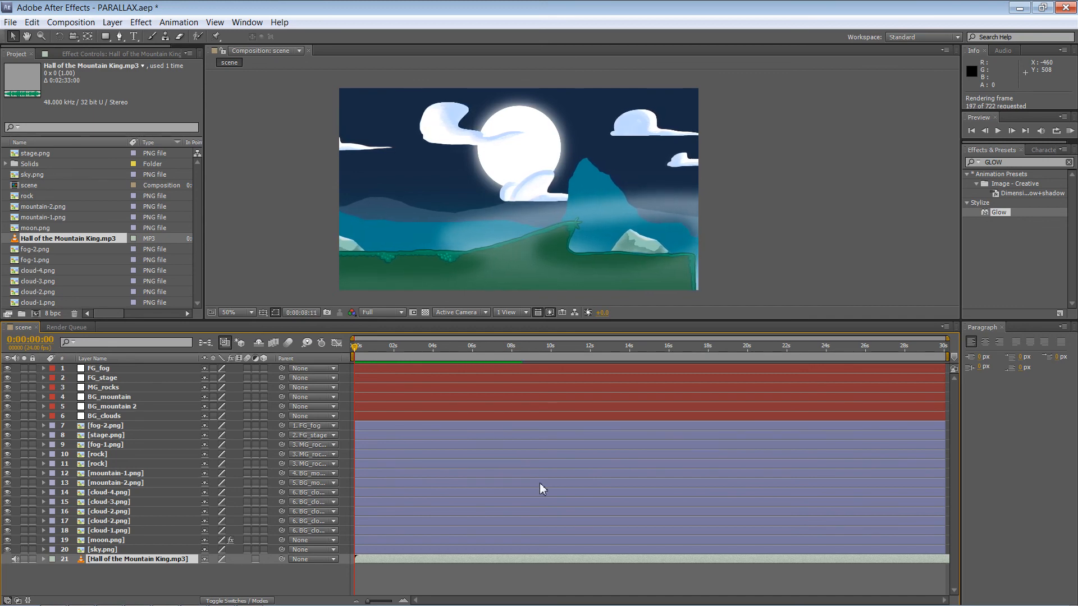
# - Play a full RAM preview of the 30-second scene with the music, and stop it at the end
pyautogui.press('space')
pyautogui.press('space')
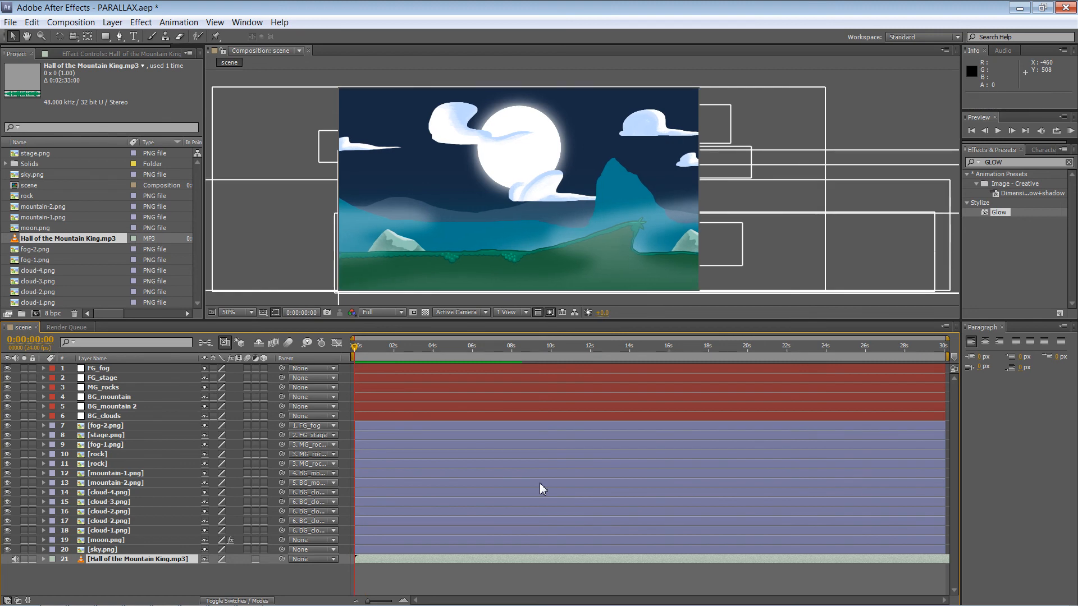
pyautogui.press('KP_0')
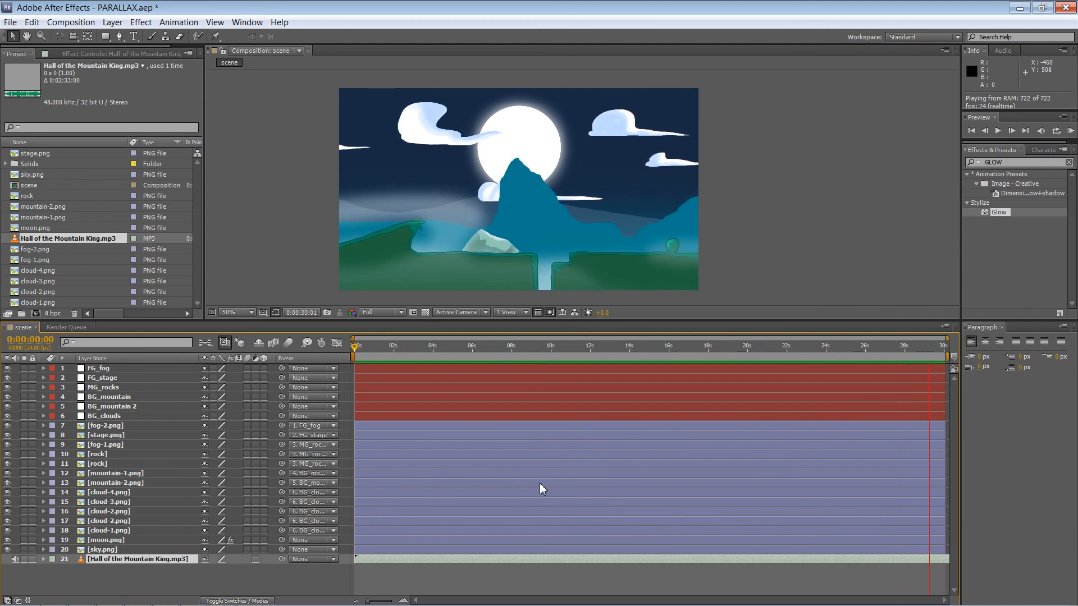
pyautogui.press('space')
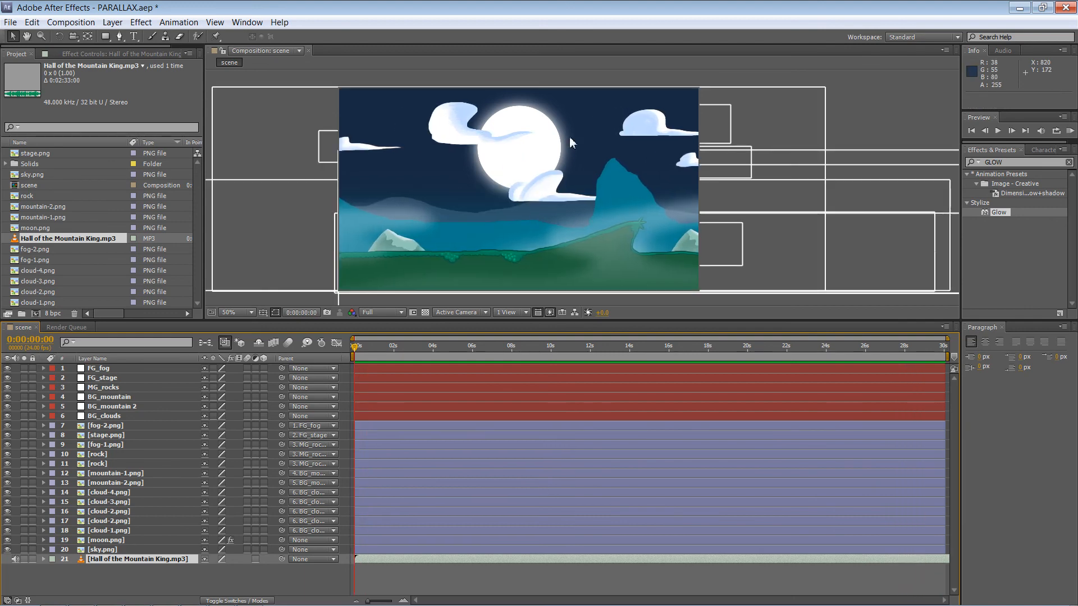
# - Save the changes to the PARALLAX project
pyautogui.click(10, 22)
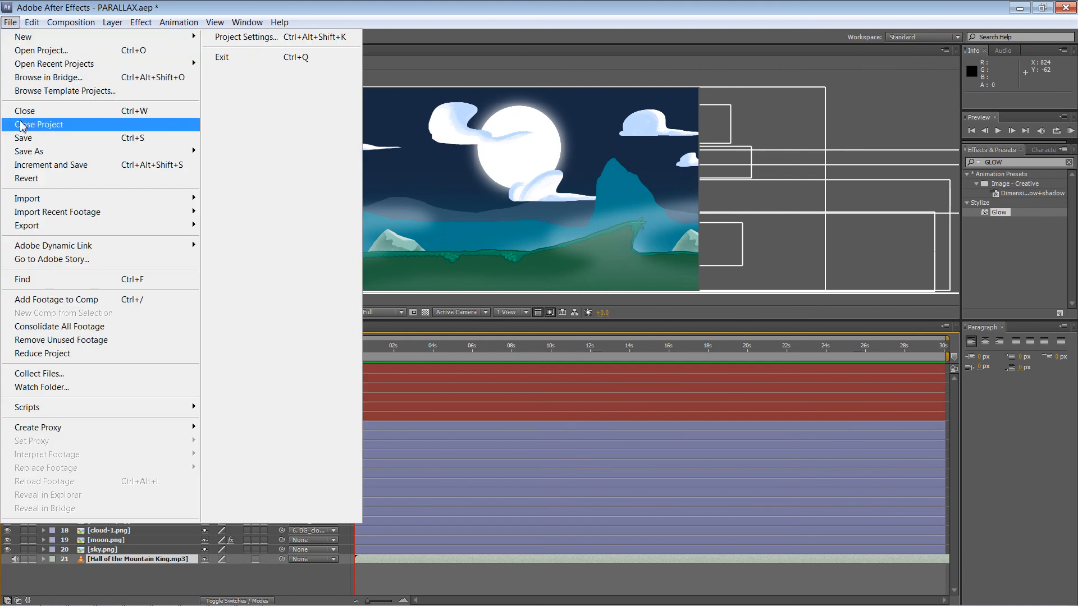
pyautogui.click(34, 125)
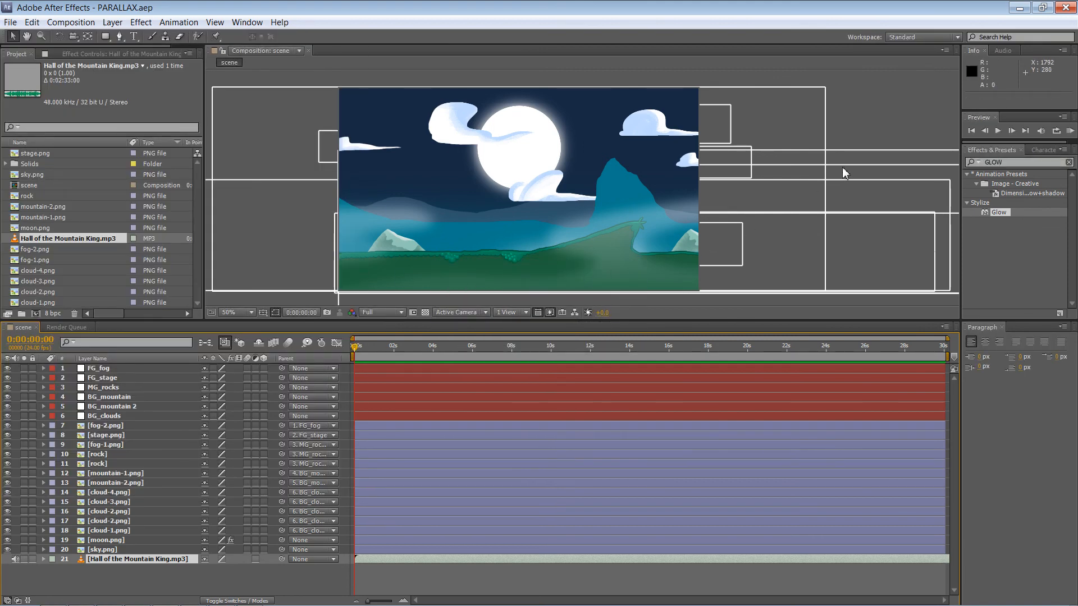